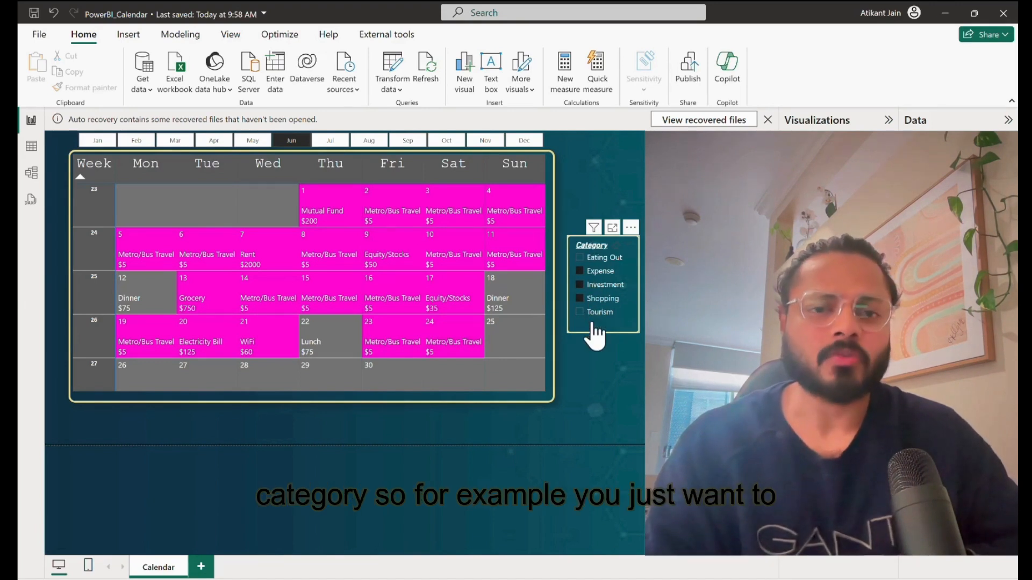
# - Filter the expense calendar to the Investment, Shopping and Eating Out categories, and switch its month to May and finally April
pyautogui.click(588, 287)
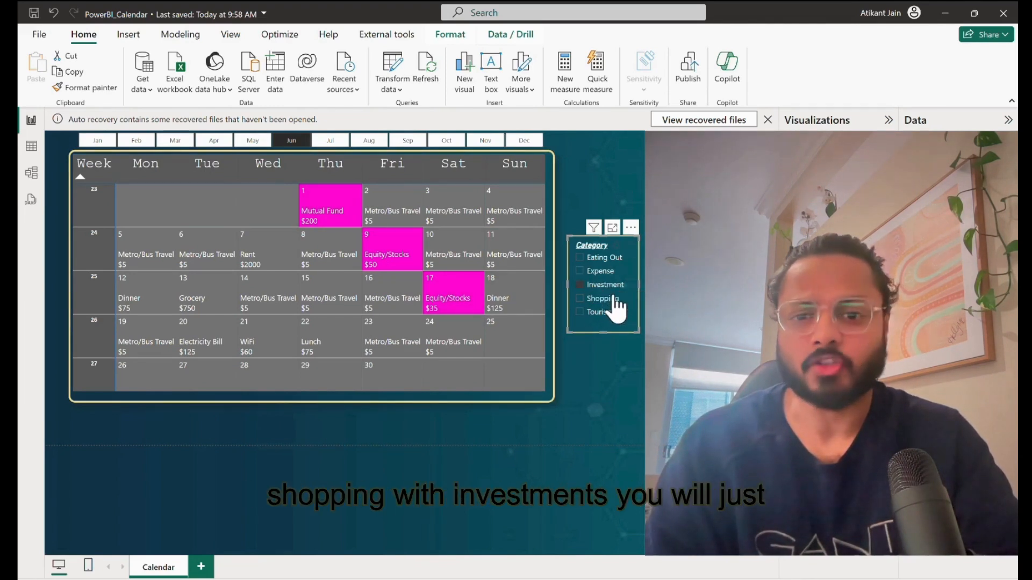
pyautogui.click(595, 298)
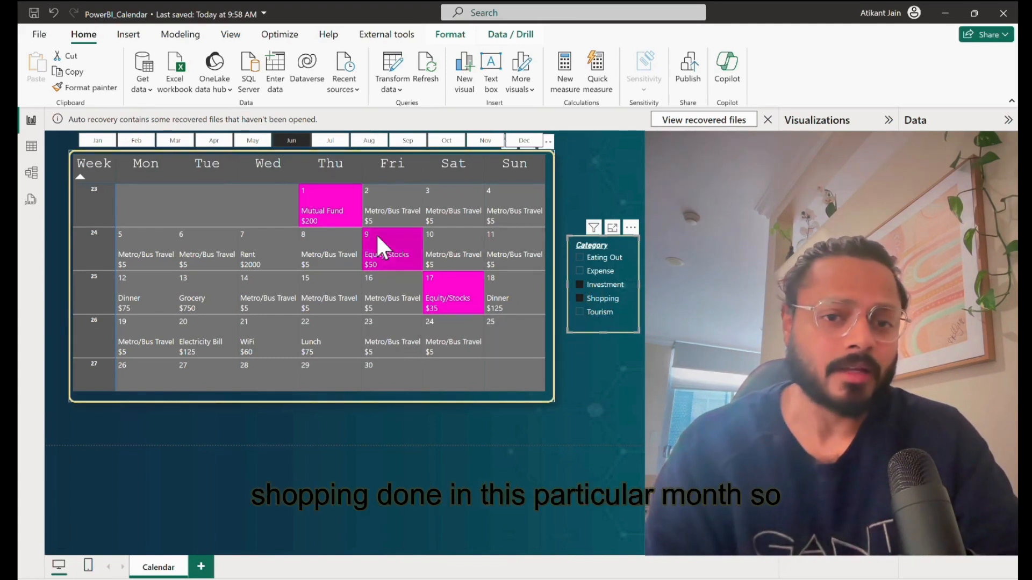
pyautogui.click(597, 259)
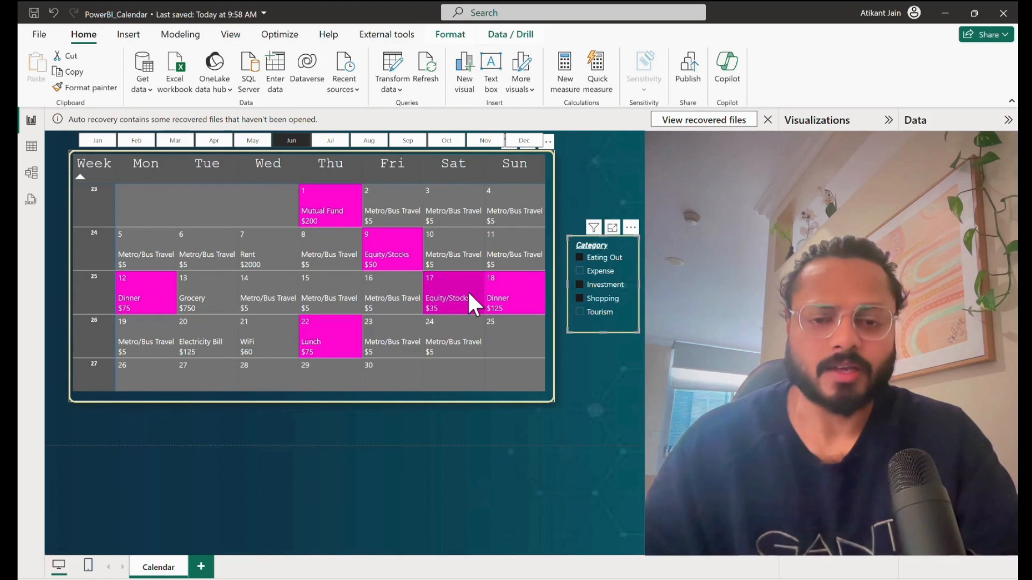
pyautogui.click(252, 141)
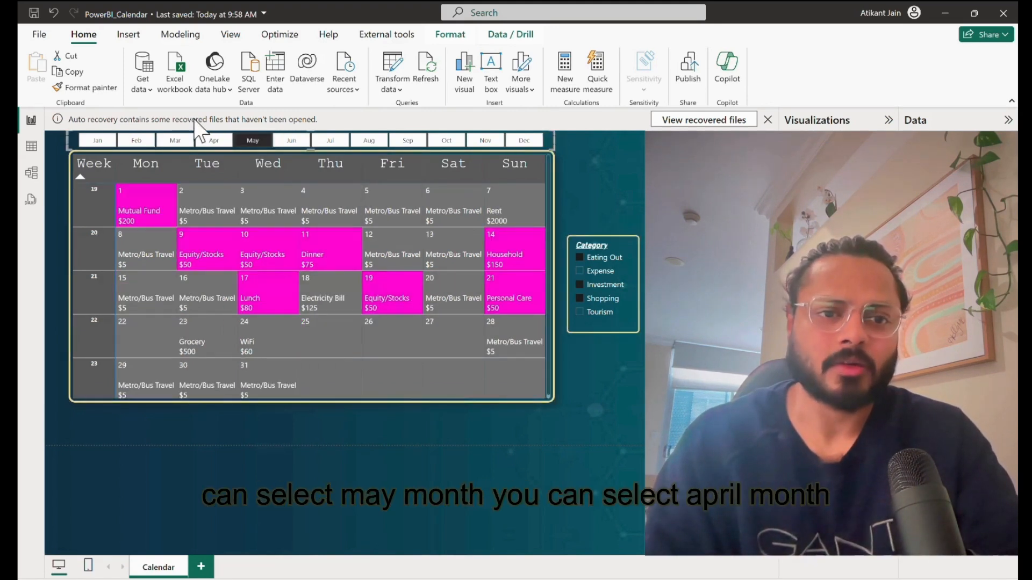
pyautogui.click(214, 141)
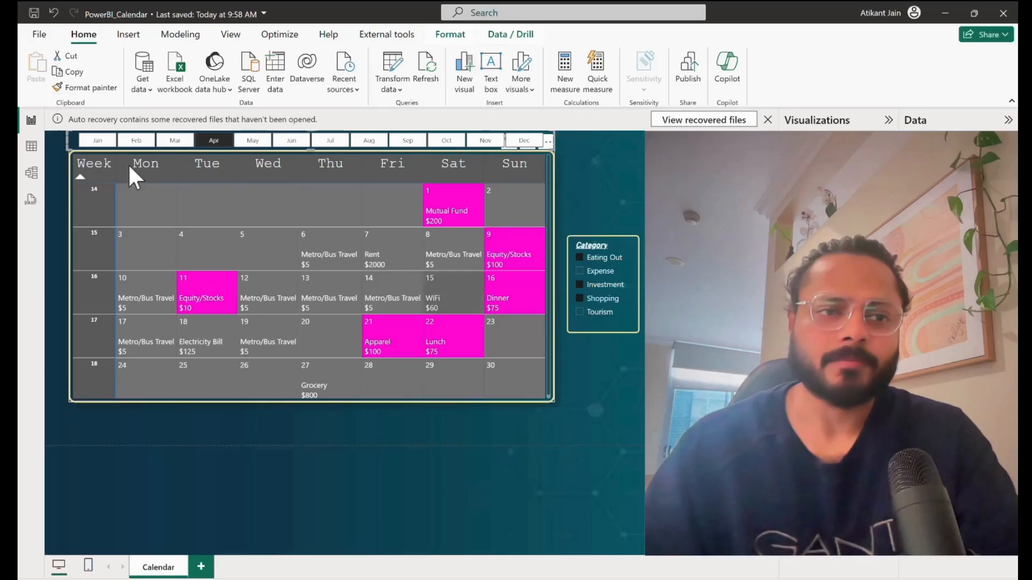
# - Show the expense data in table view and inspect its Date, Category, SubCategory and Amount columns
pyautogui.click(44, 153)
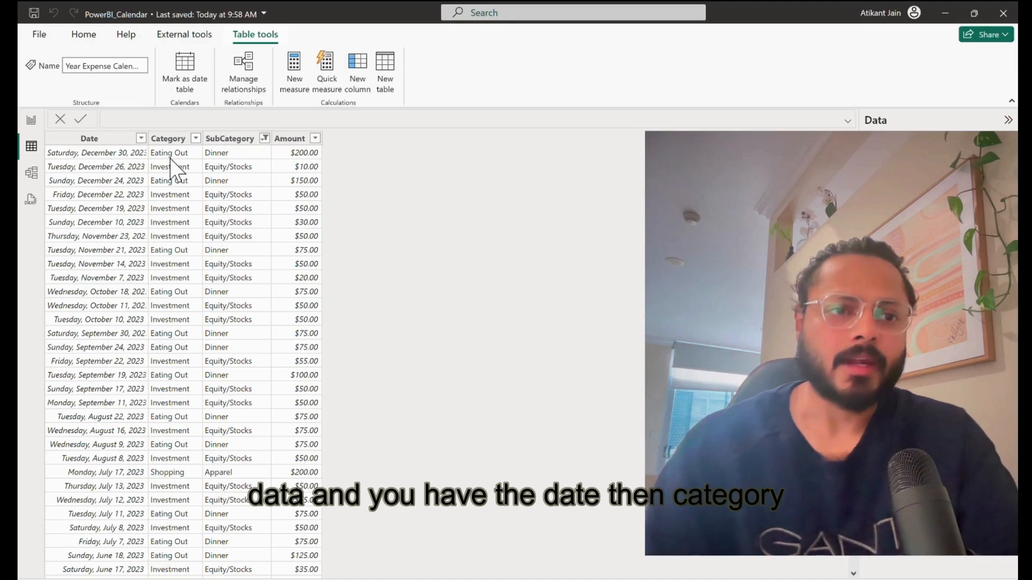
pyautogui.click(118, 139)
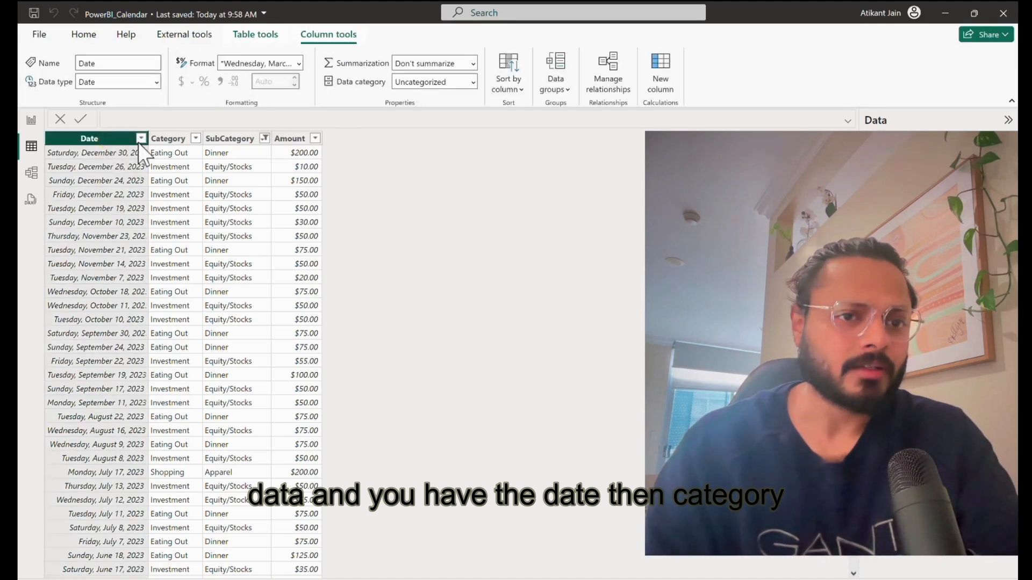
pyautogui.click(176, 141)
pyautogui.click(247, 141)
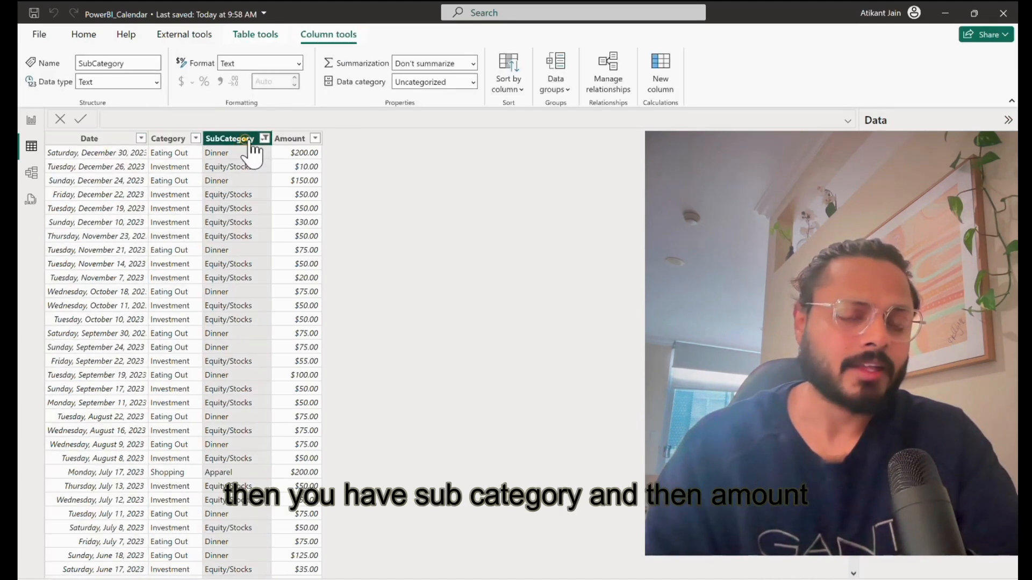
pyautogui.click(285, 140)
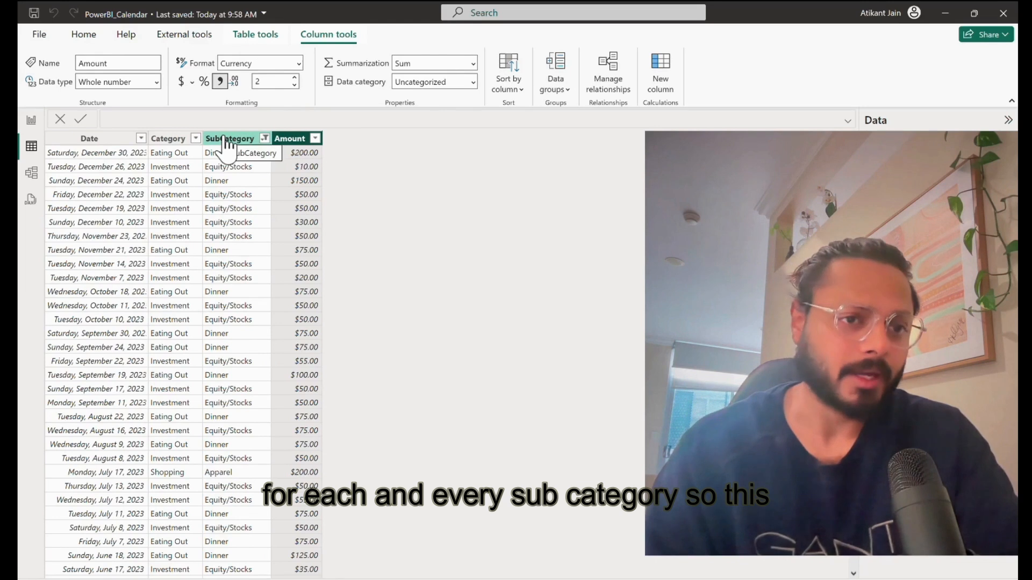
# - Examine the full list of dates in the Date column's filter, from the earliest to the latest
pyautogui.click(141, 139)
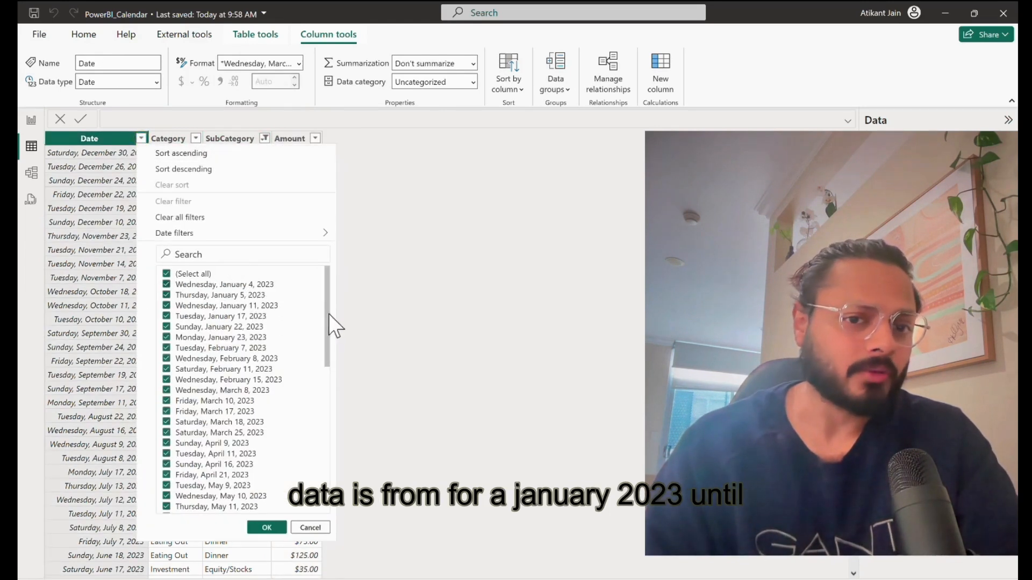
pyautogui.moveTo(327, 308); pyautogui.dragTo(325, 517)
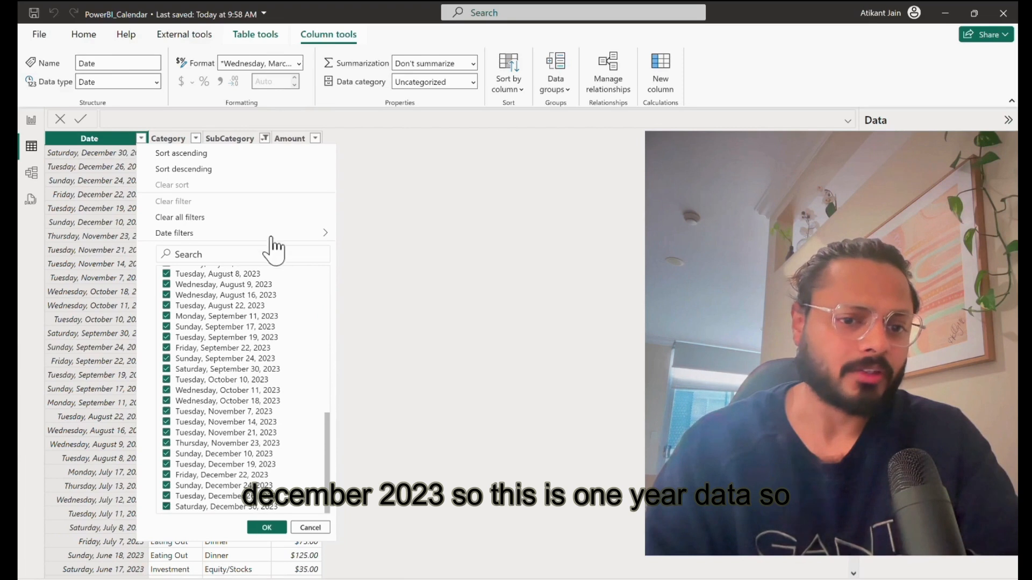
pyautogui.click(379, 396)
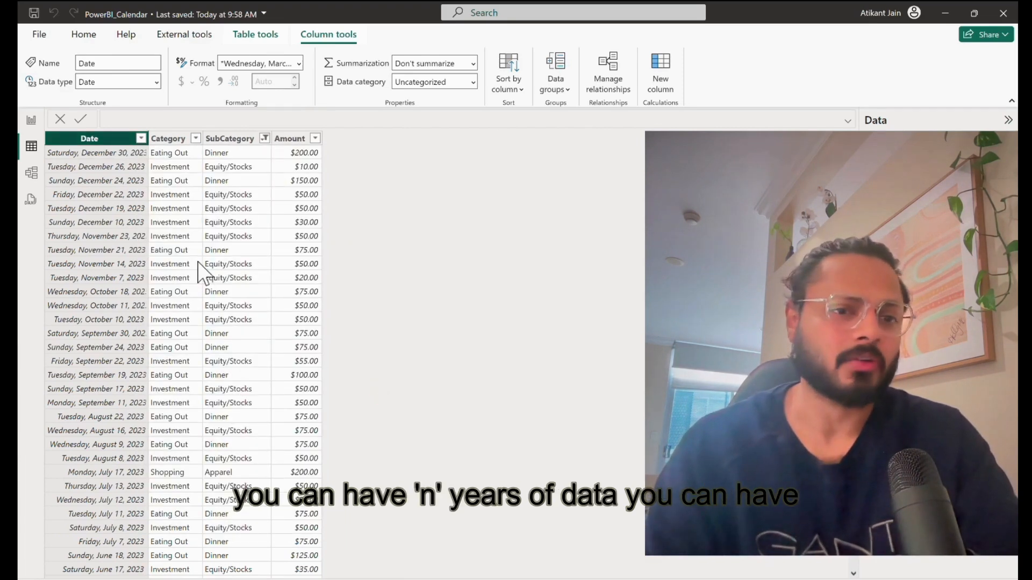
# - Clear all filters from the expense table and review the distinct values of the Category column
pyautogui.click(196, 139)
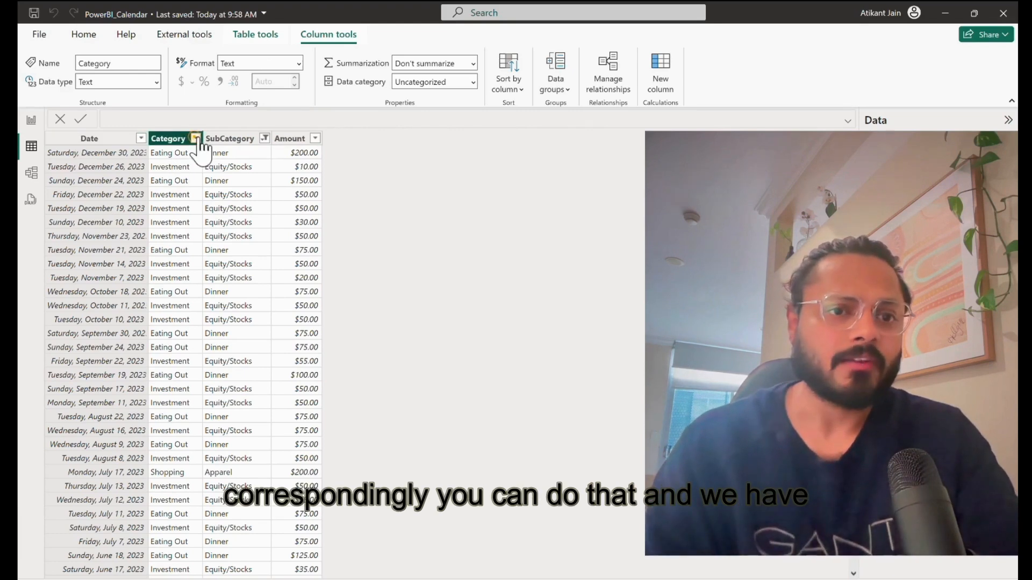
pyautogui.click(258, 218)
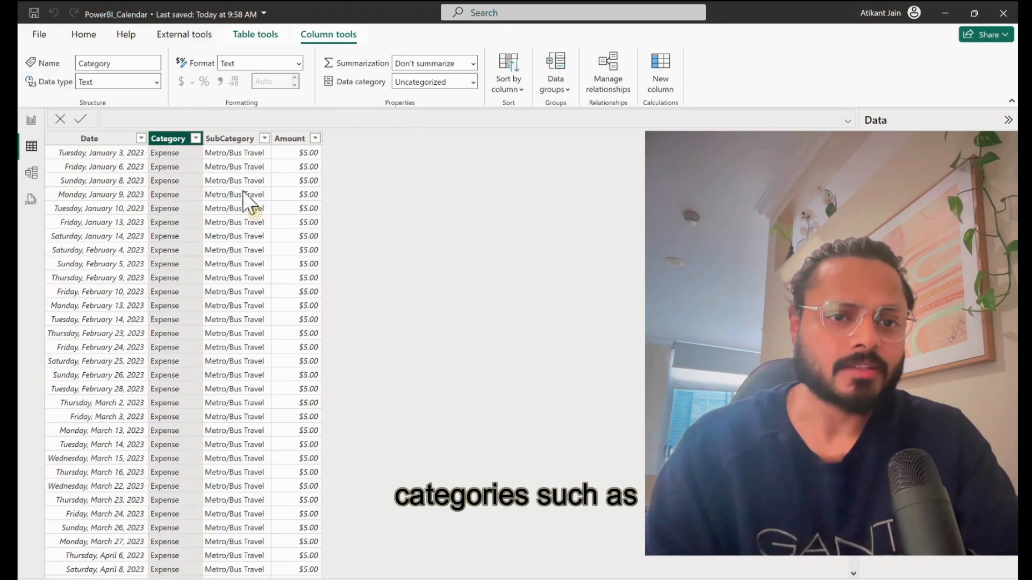
pyautogui.click(197, 138)
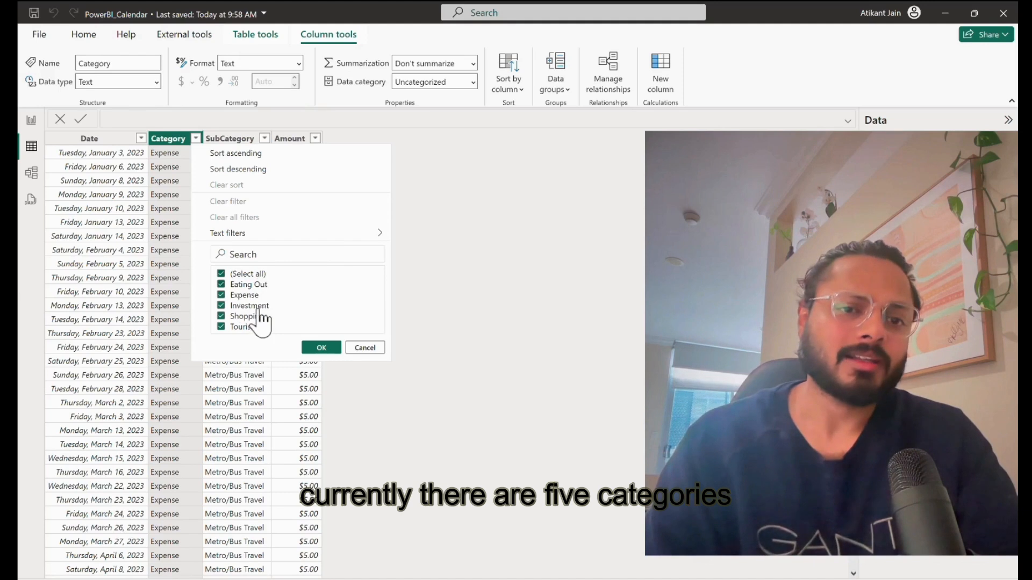
pyautogui.click(425, 298)
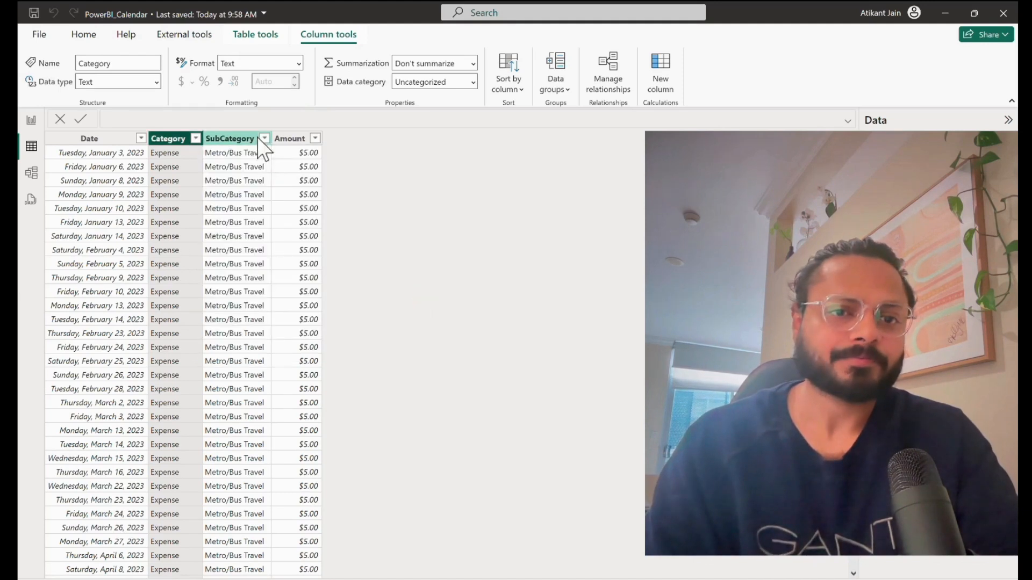
# - Review the distinct values of the SubCategory and Amount columns without filtering the table
pyautogui.click(265, 139)
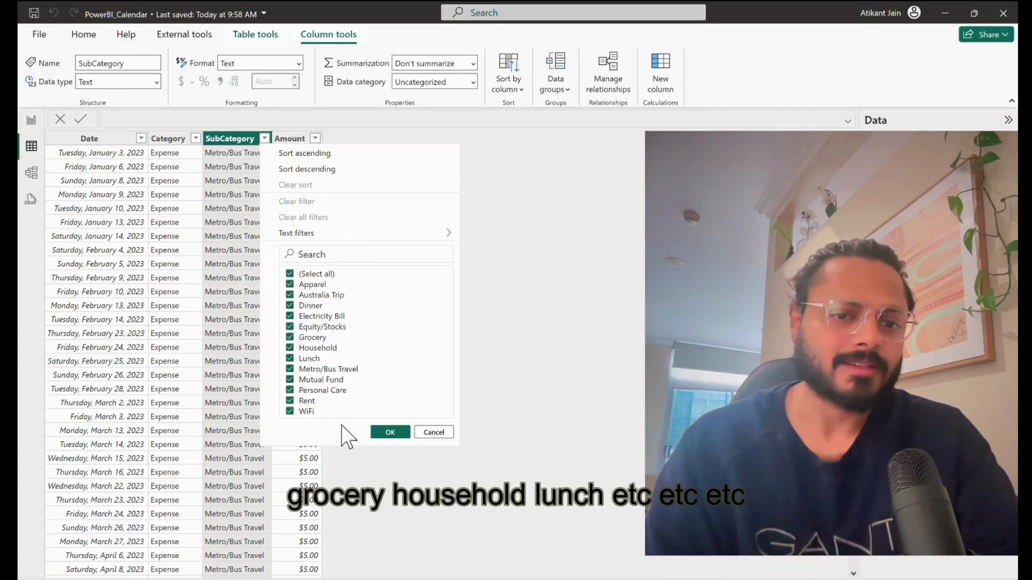
pyautogui.click(497, 362)
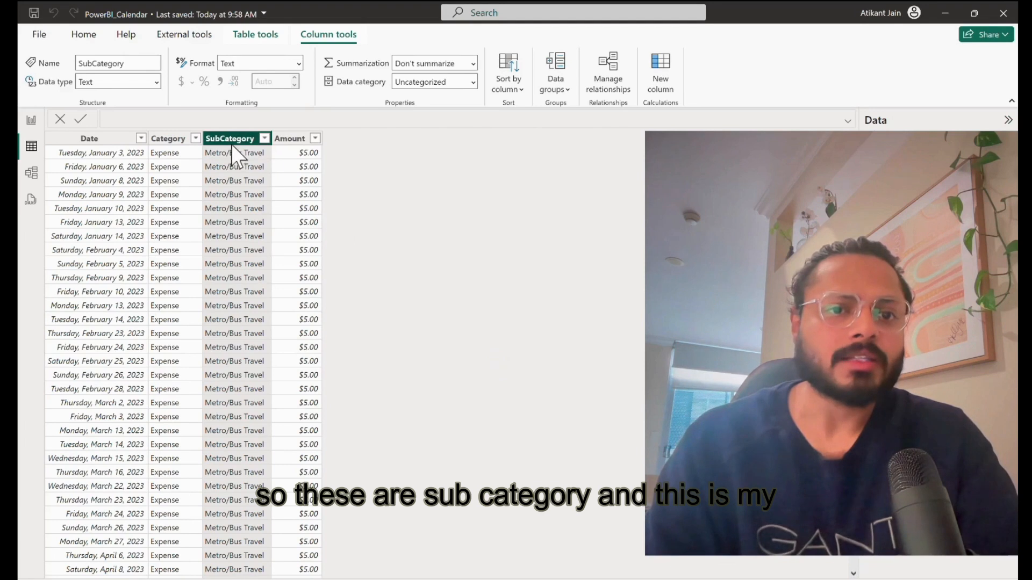
pyautogui.click(316, 139)
pyautogui.scroll(-2, 400, 427)
pyautogui.click(556, 382)
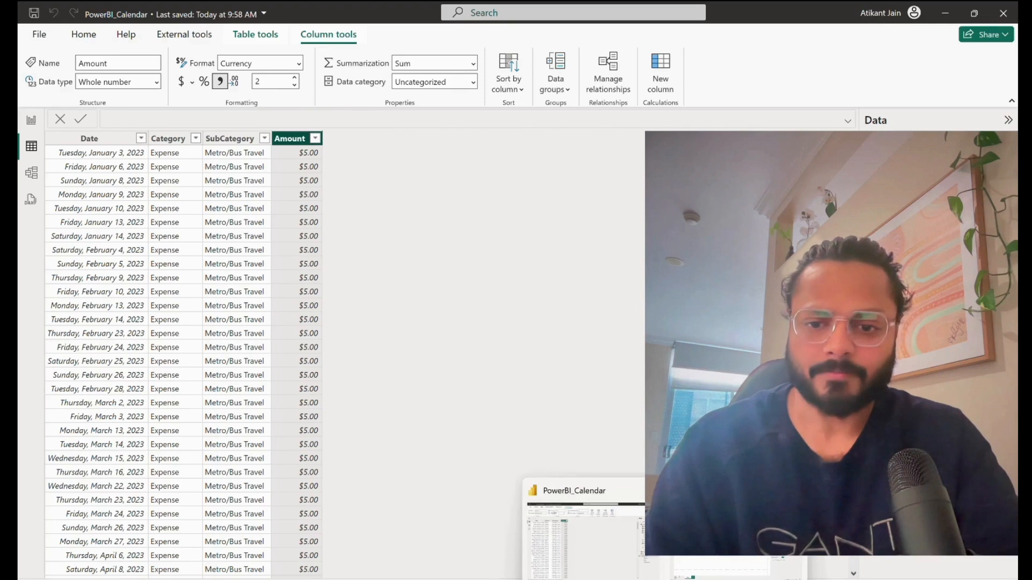
# - Switch to the untitled Power BI Desktop report, show its expense table in table view and check the SubCategory values
pyautogui.click(702, 574)
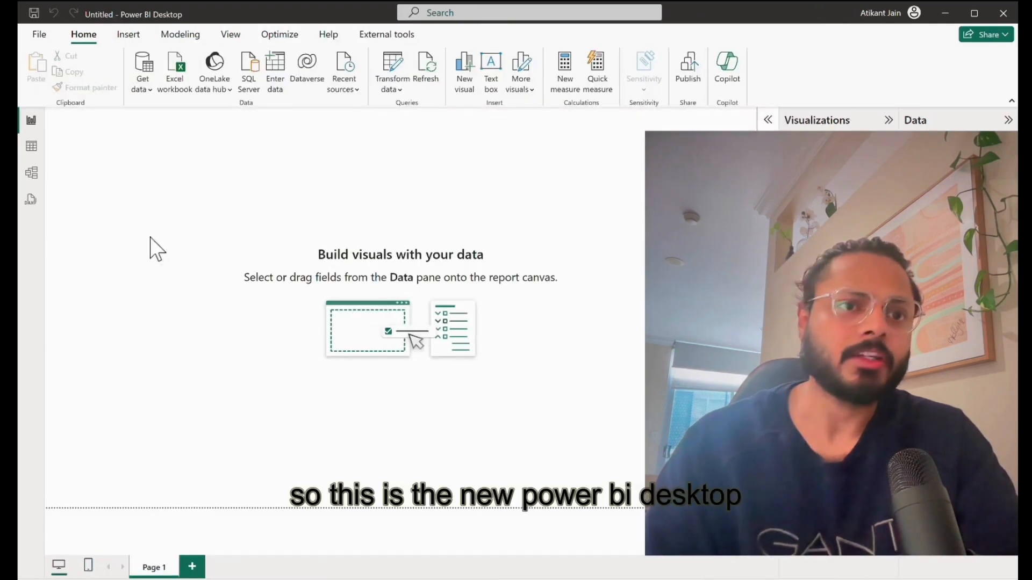
pyautogui.click(32, 146)
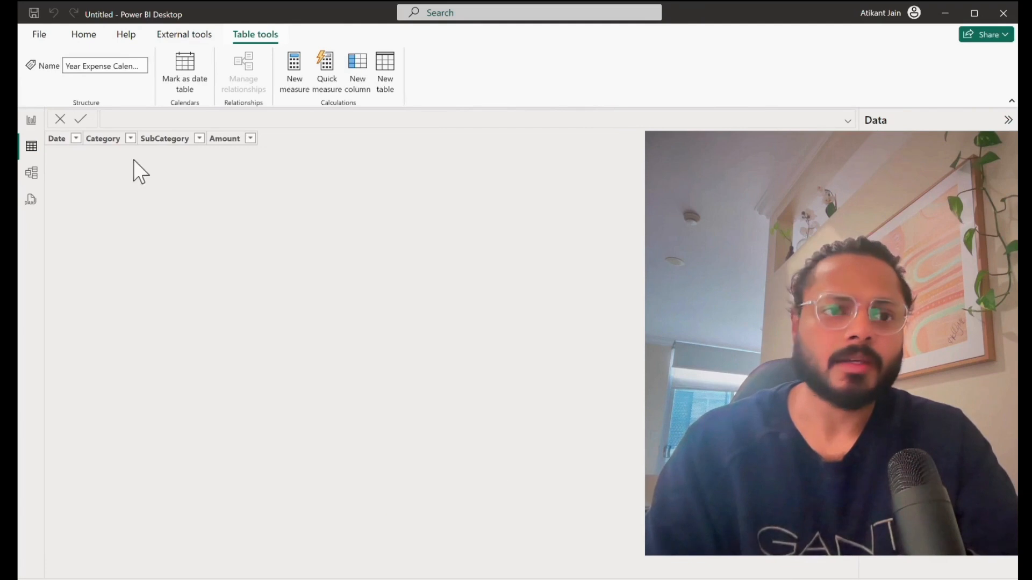
pyautogui.click(199, 139)
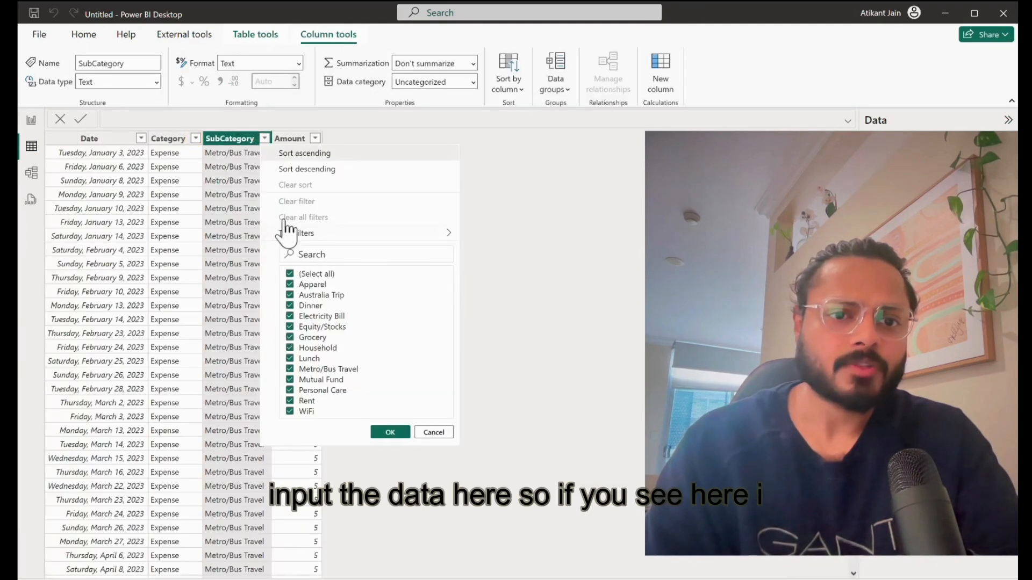
pyautogui.click(199, 199)
# - Examine the range of dates in the Date column of the untitled report's expense table
pyautogui.click(95, 138)
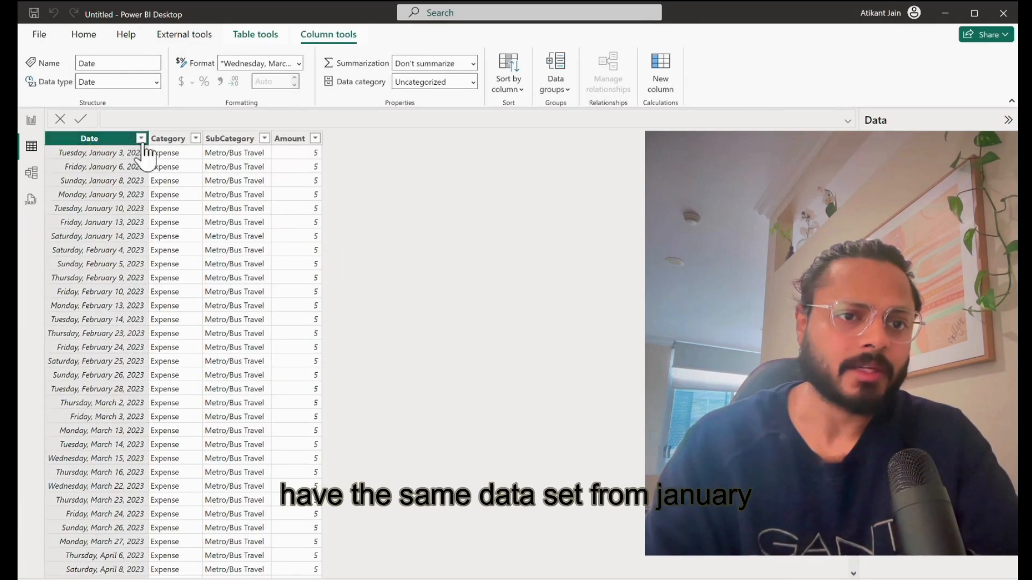
pyautogui.click(140, 138)
pyautogui.scroll(-2, 259, 323)
pyautogui.scroll(-20, 260, 322)
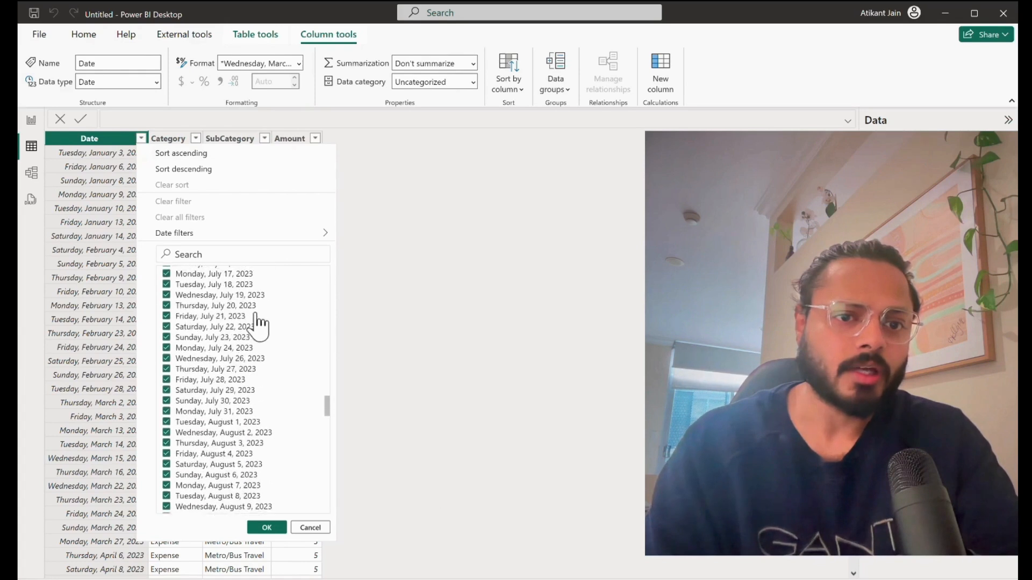
pyautogui.click(388, 379)
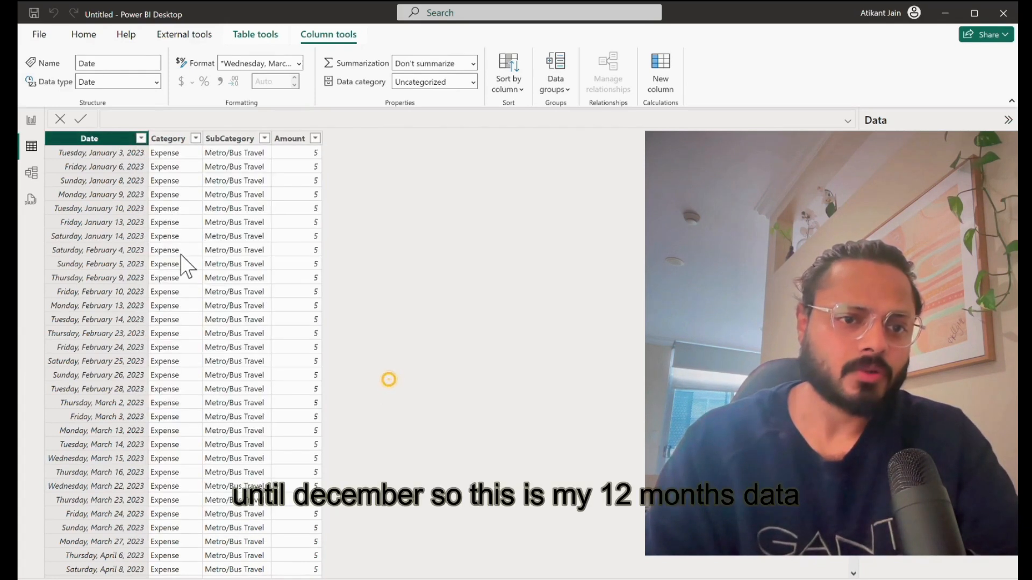
# - Inspect the Category, SubCategory and Amount columns, and review the distinct amounts without filtering
pyautogui.click(167, 138)
pyautogui.click(253, 139)
pyautogui.click(301, 140)
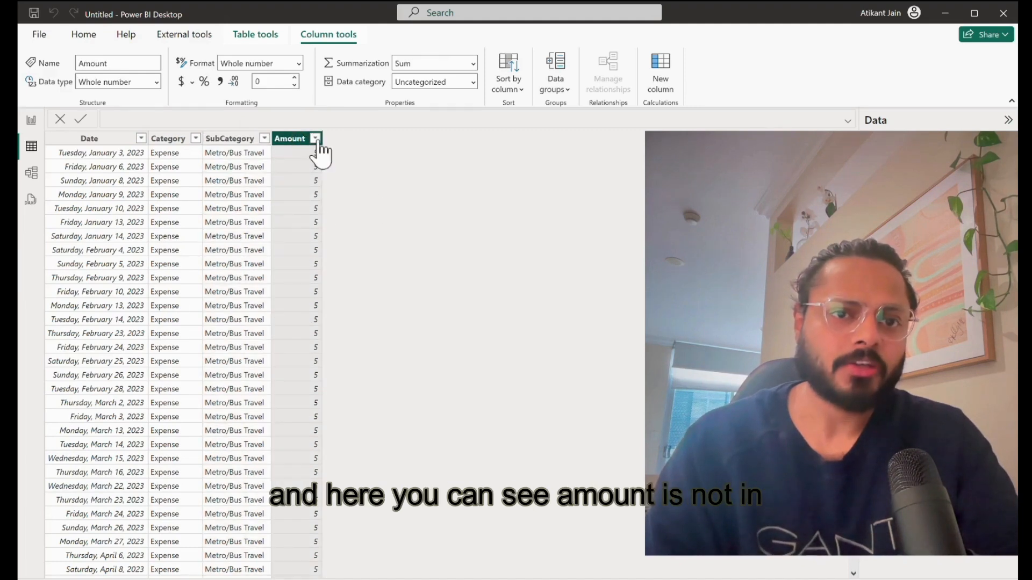
pyautogui.click(316, 139)
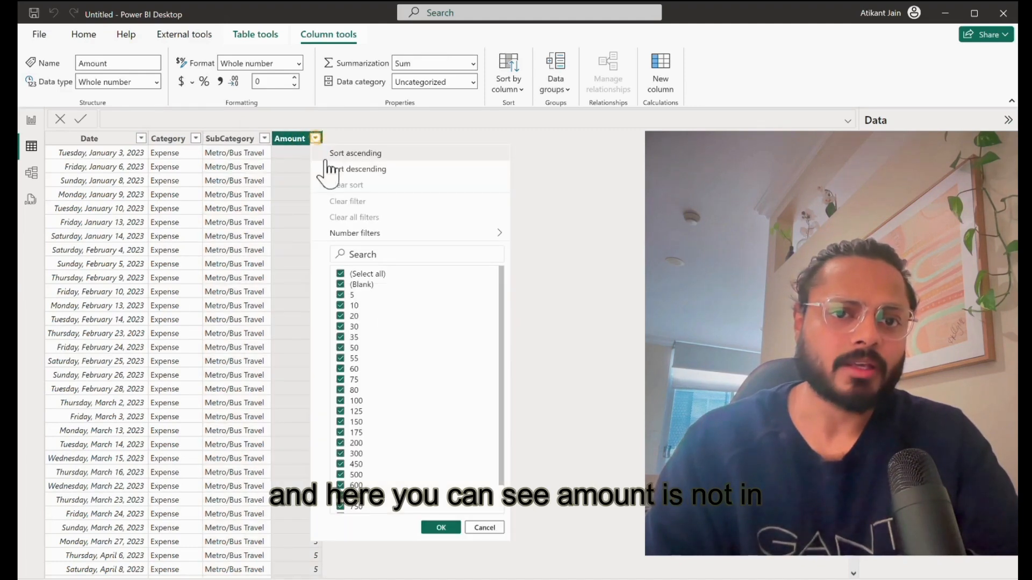
pyautogui.click(536, 252)
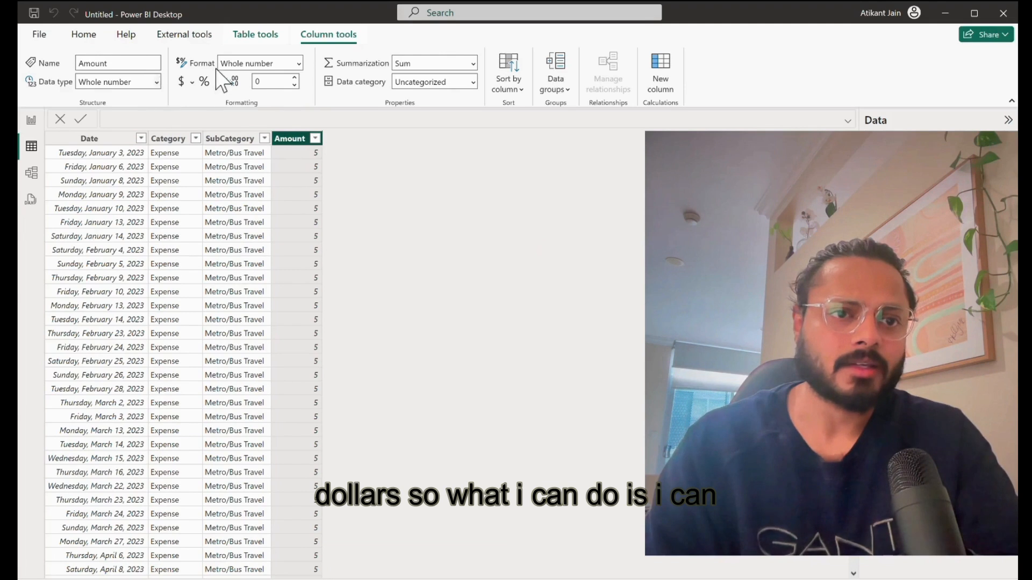
# - Format the Amount column as currency with the dollar sign, keeping its data type as whole number
pyautogui.click(157, 80)
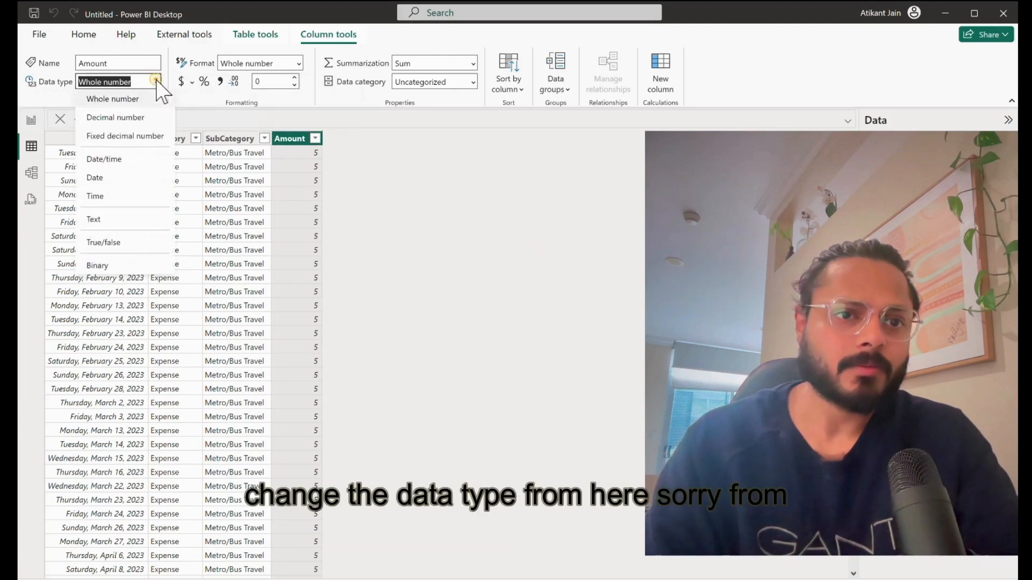
pyautogui.click(179, 81)
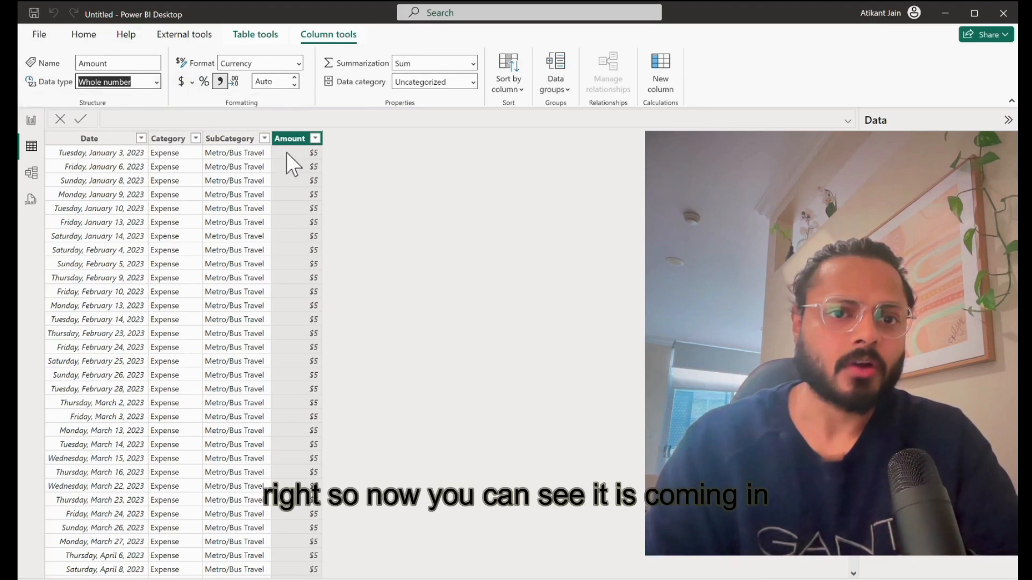
pyautogui.click(323, 138)
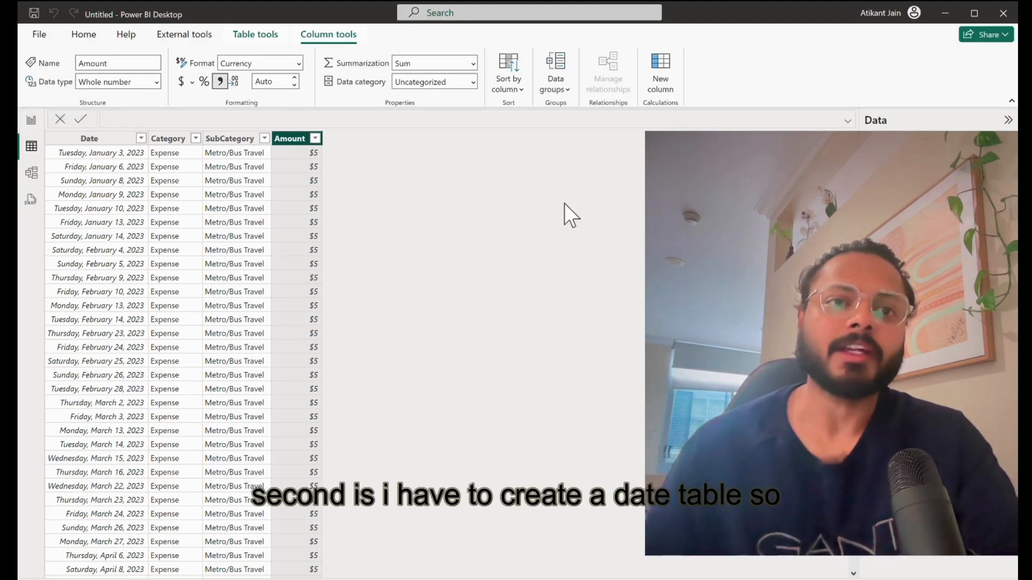
# - Create a new calculated table in the untitled report alongside the expense table
pyautogui.click(98, 138)
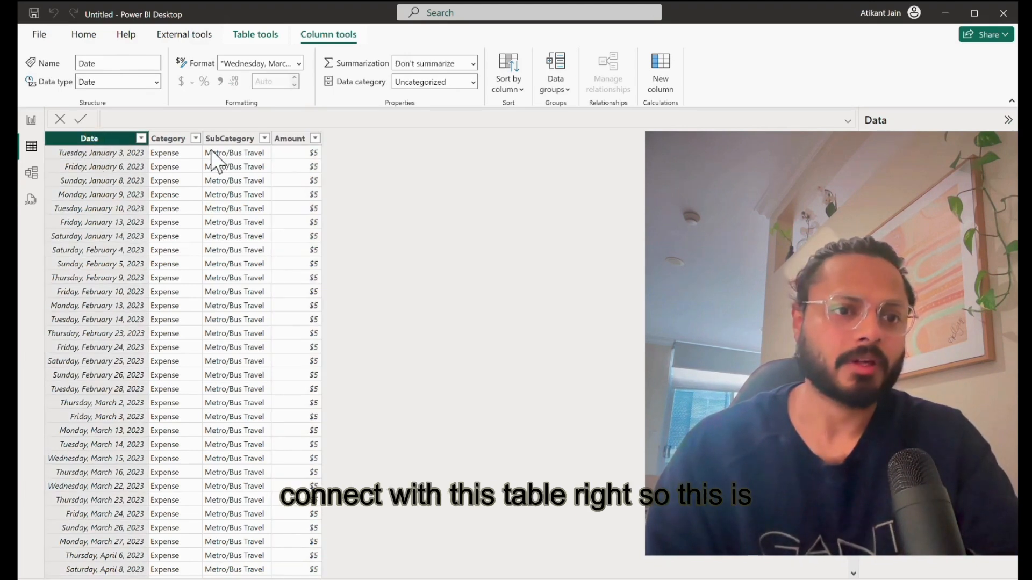
pyautogui.click(314, 177)
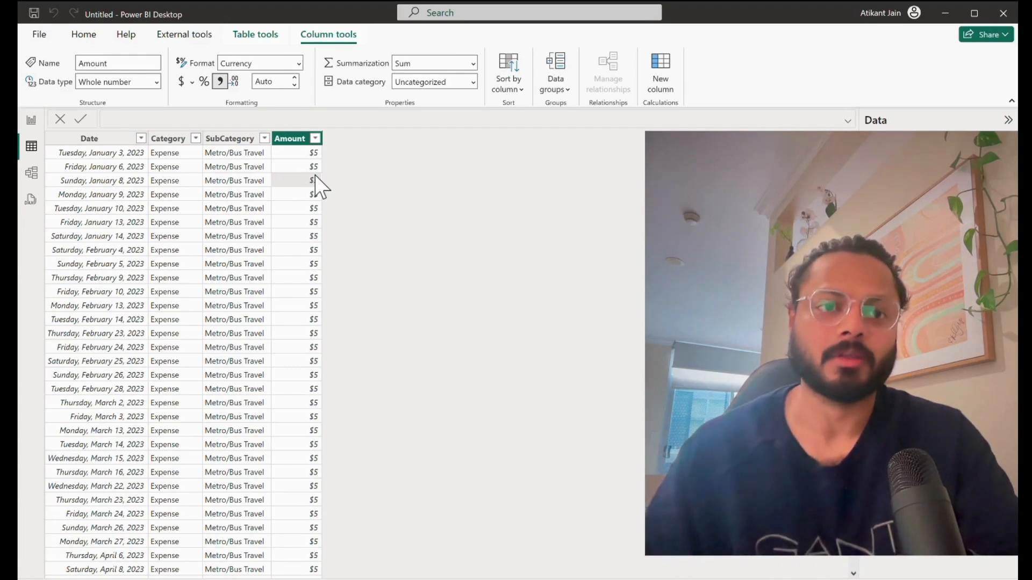
pyautogui.click(267, 38)
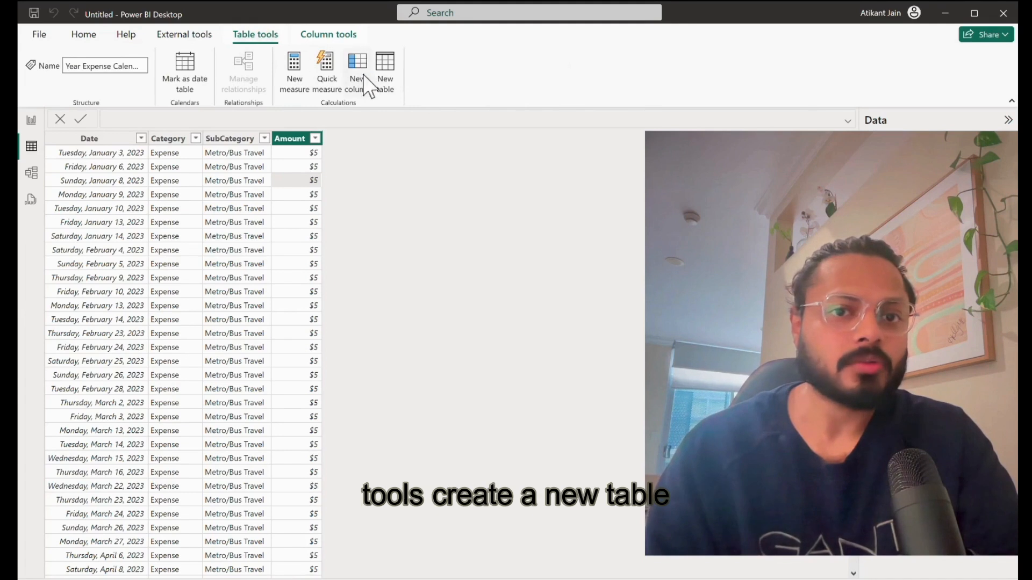
pyautogui.click(386, 81)
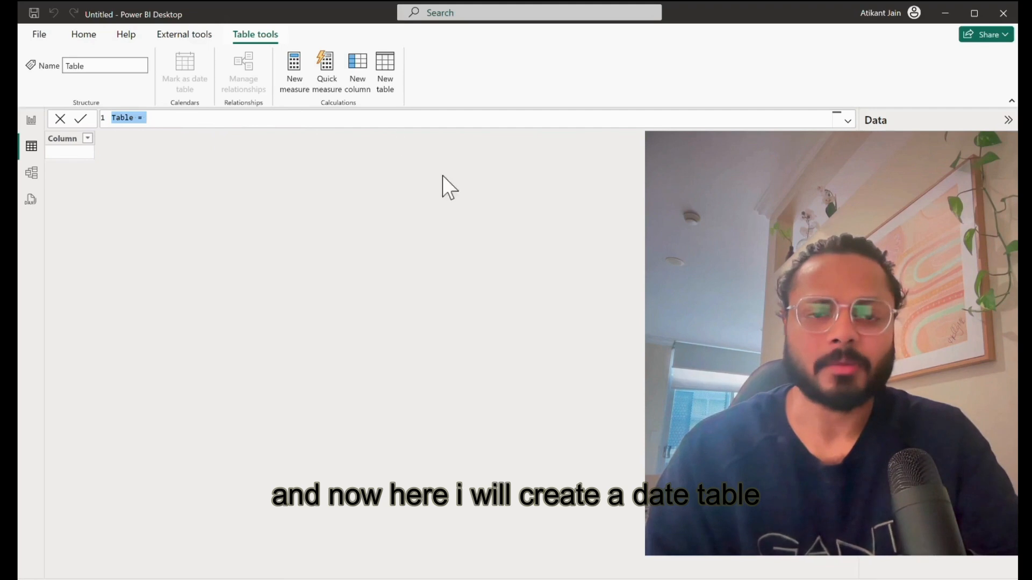
# - Copy the Calendar table's full DAX definition from the PowerBI_Calendar report and paste it over the new table's formula in the untitled report
pyautogui.click(608, 557)
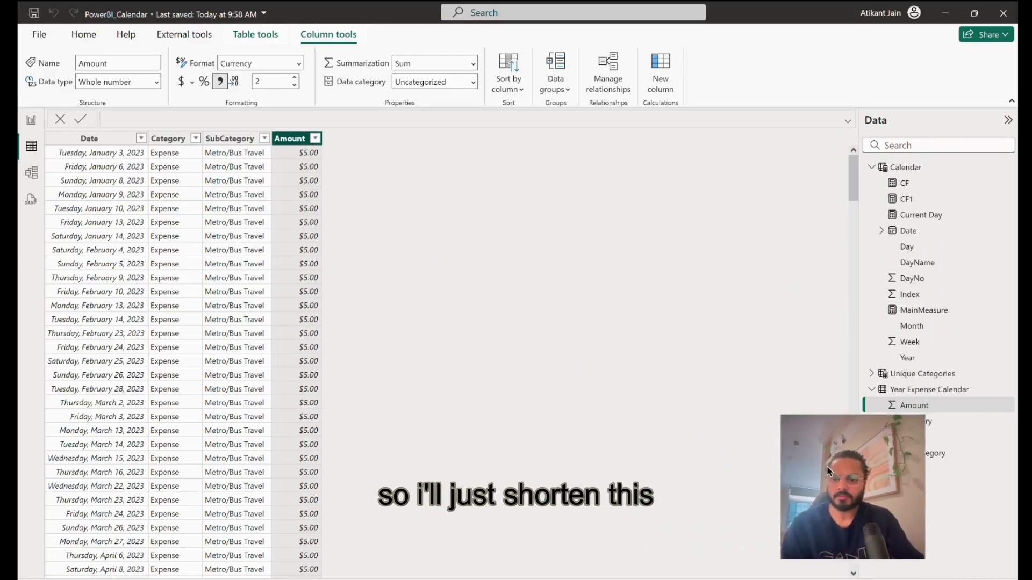
pyautogui.click(871, 167)
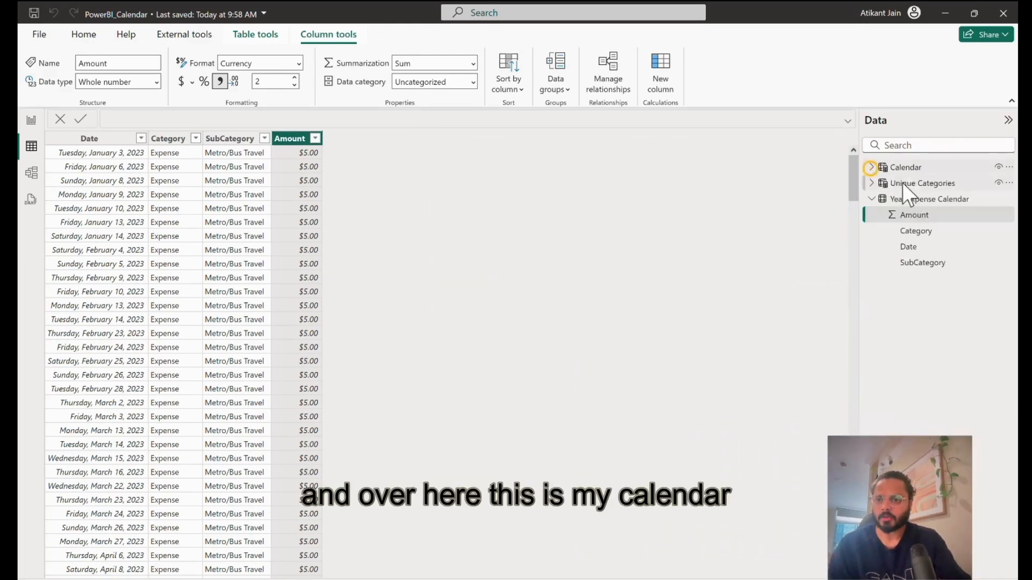
pyautogui.click(916, 170)
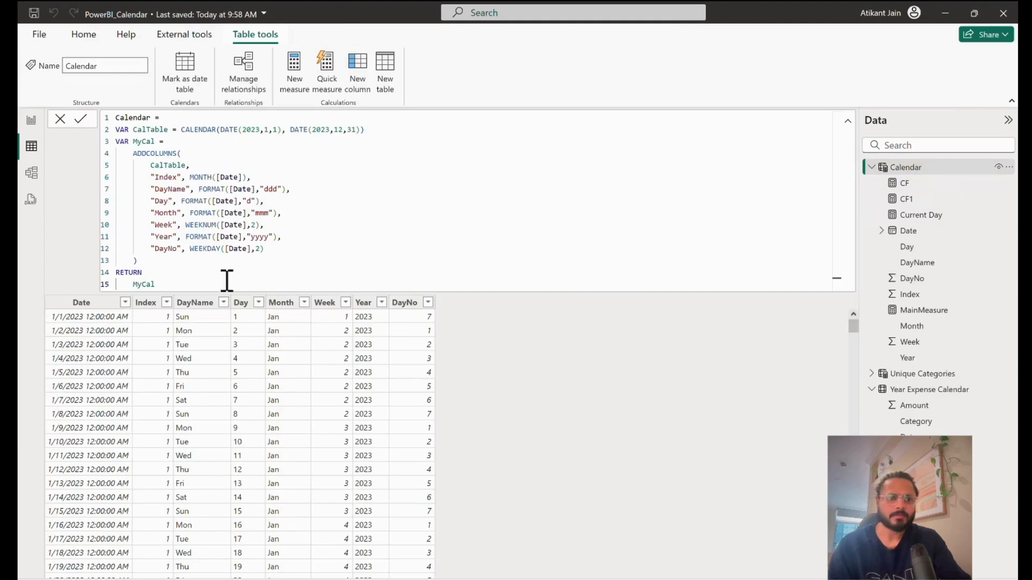
pyautogui.moveTo(188, 290); pyautogui.dragTo(108, 112)
pyautogui.hotkey('ctrl', 'c')
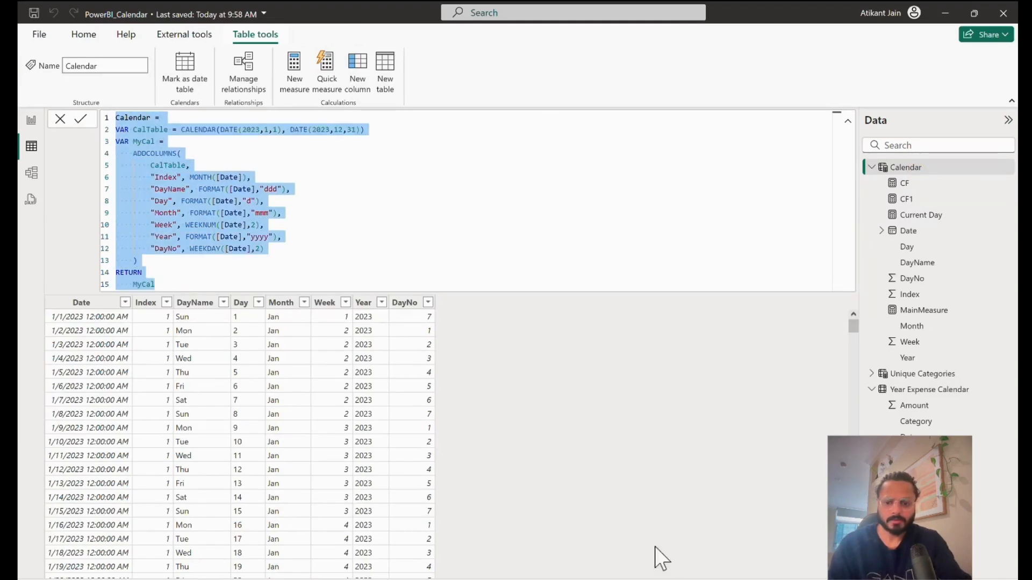
pyautogui.click(740, 531)
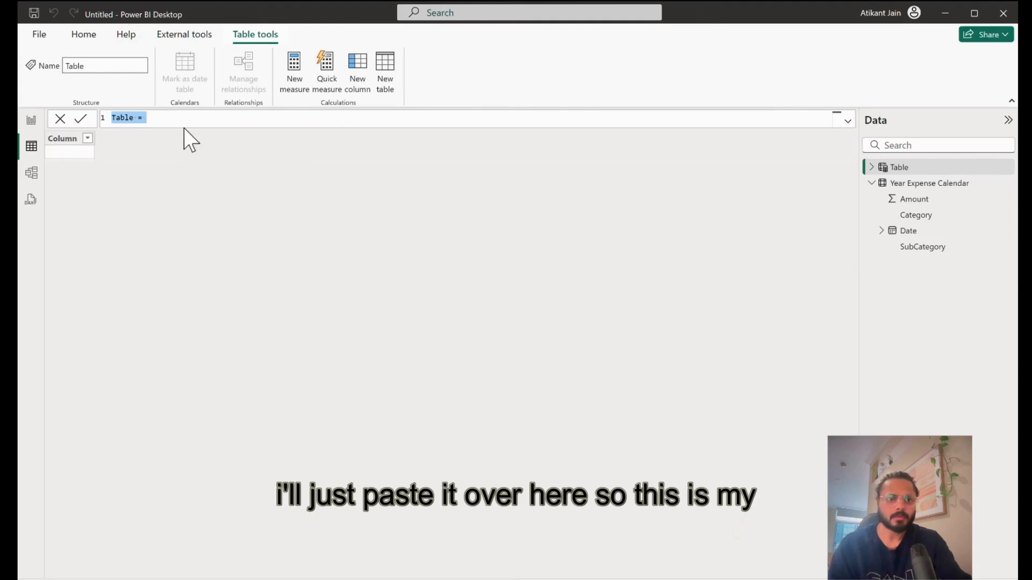
pyautogui.hotkey('ctrl', 'v')
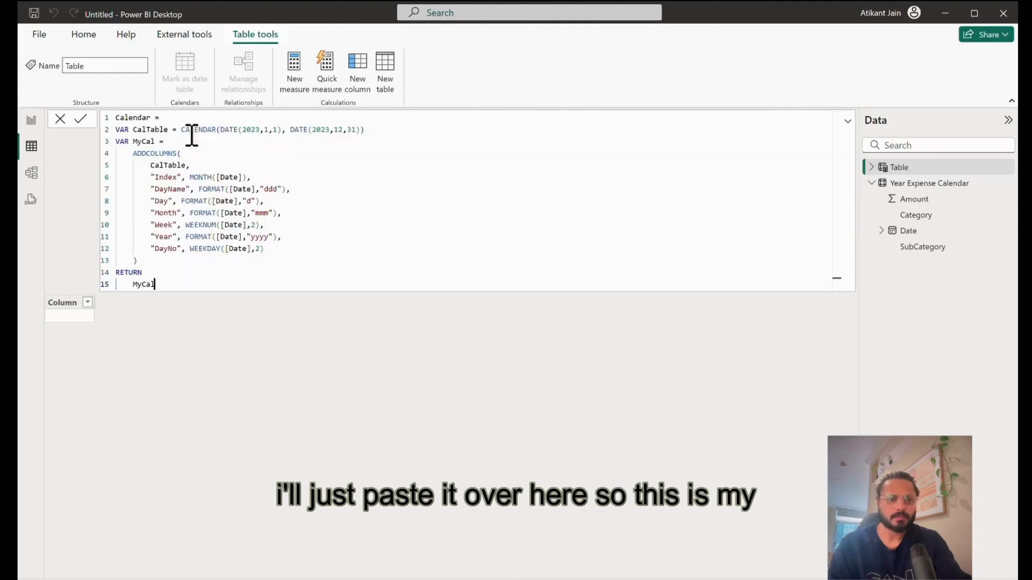
# - Examine the CalTable variable's CALENDAR date range and how the MyCal variable extends it with ADDCOLUMNS
pyautogui.doubleClick(141, 118)
pyautogui.doubleClick(163, 130)
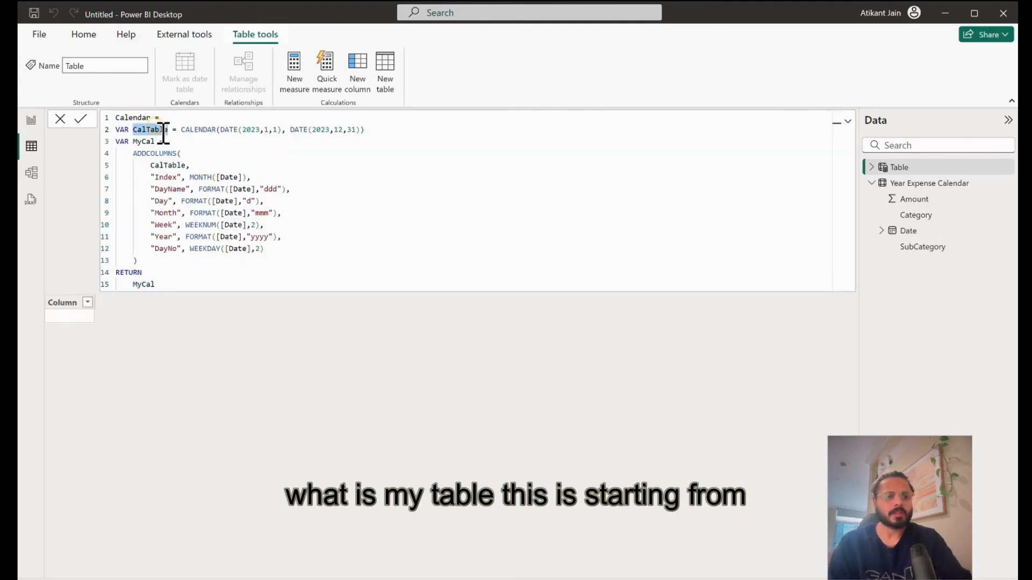
pyautogui.doubleClick(258, 135)
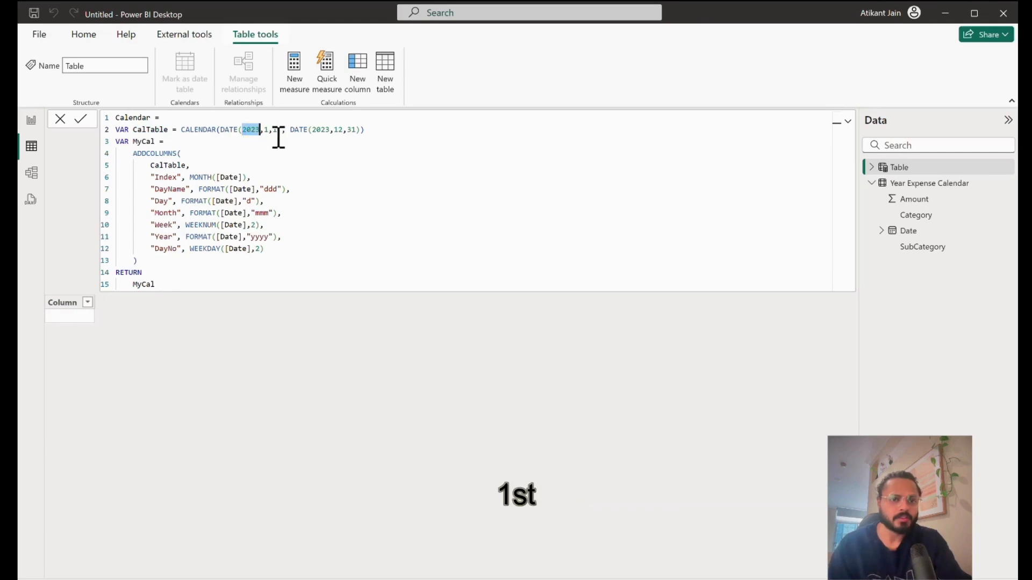
pyautogui.doubleClick(140, 132)
pyautogui.moveTo(134, 131); pyautogui.dragTo(377, 133)
pyautogui.click(371, 131)
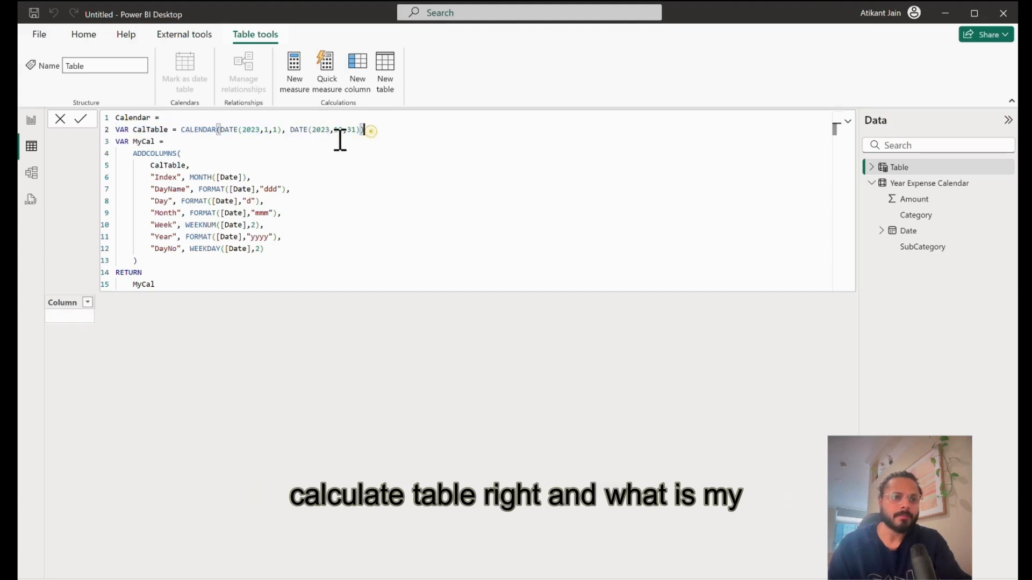
pyautogui.moveTo(116, 142); pyautogui.dragTo(184, 277)
pyautogui.click(177, 272)
pyautogui.doubleClick(144, 131)
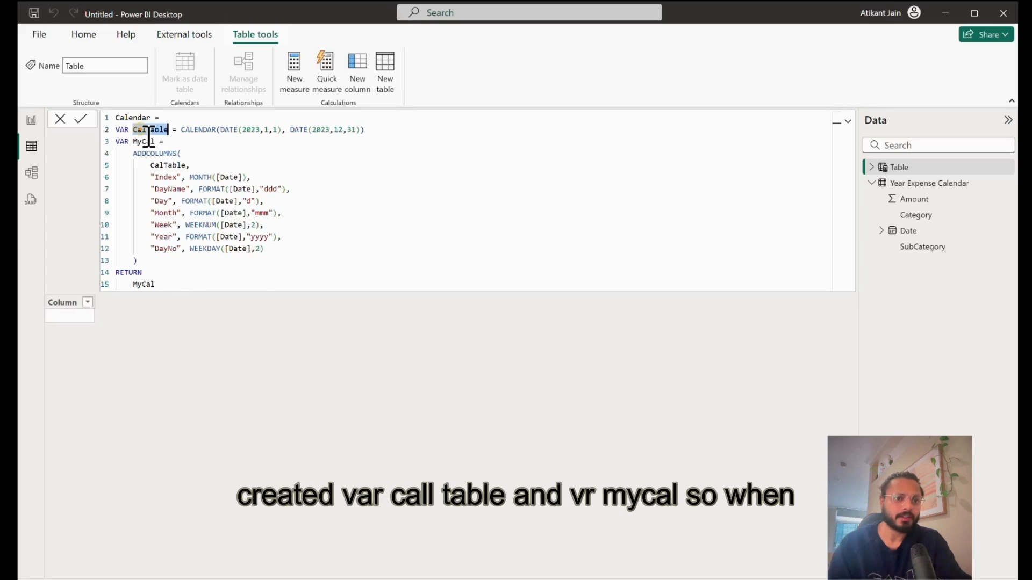
pyautogui.click(143, 143)
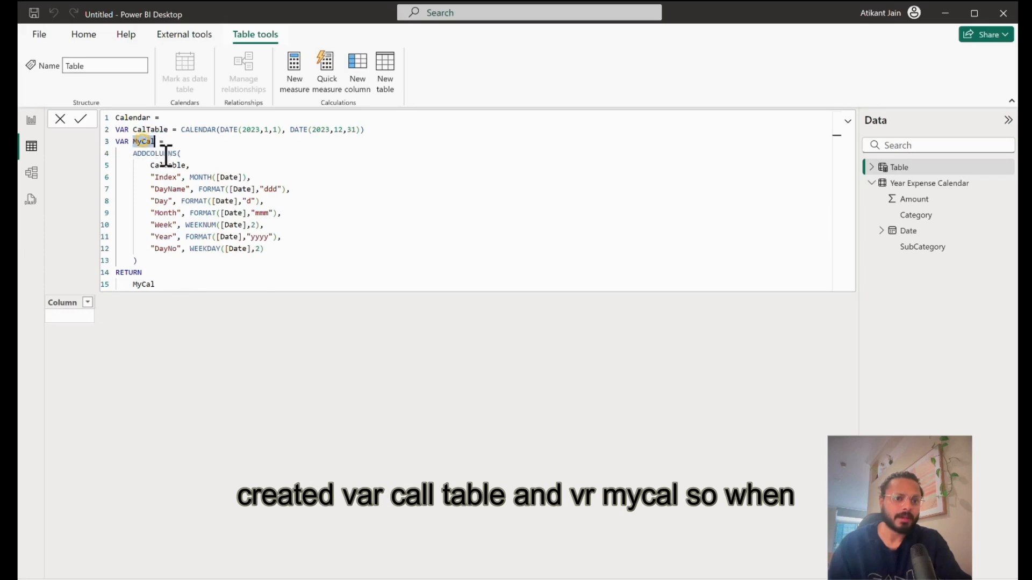
pyautogui.doubleClick(157, 154)
pyautogui.doubleClick(152, 142)
pyautogui.doubleClick(183, 167)
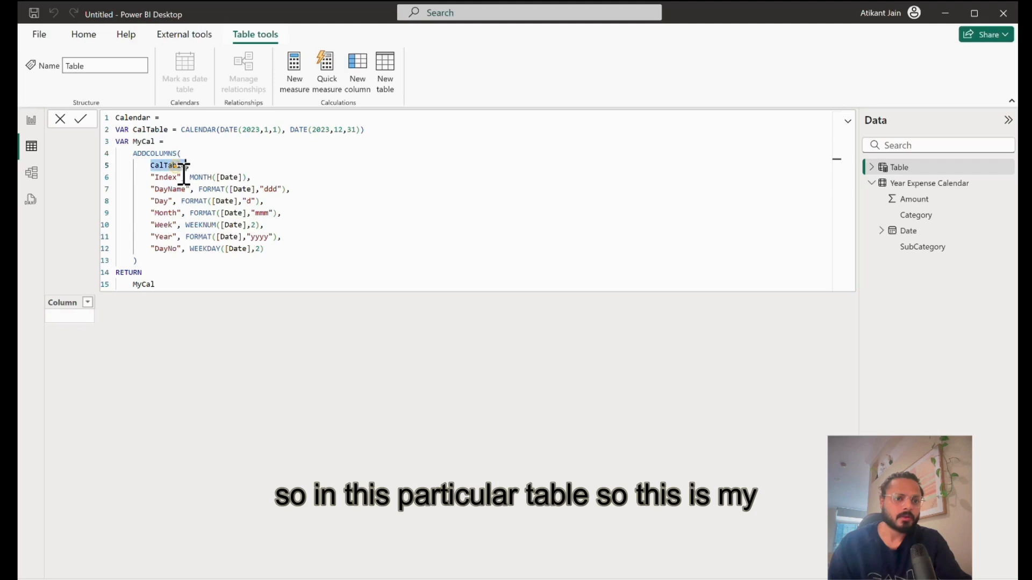
pyautogui.doubleClick(169, 133)
pyautogui.moveTo(168, 133); pyautogui.dragTo(363, 136)
pyautogui.click(363, 135)
# - Review the MONTH and FORMAT expressions behind the Index, DayName, Day, Month and Year columns in the formula
pyautogui.doubleClick(167, 177)
pyautogui.moveTo(167, 178)
pyautogui.mouseDown()
pyautogui.moveTo(234, 253)
pyautogui.moveTo(290, 250)
pyautogui.moveTo(181, 185)
pyautogui.mouseUp()
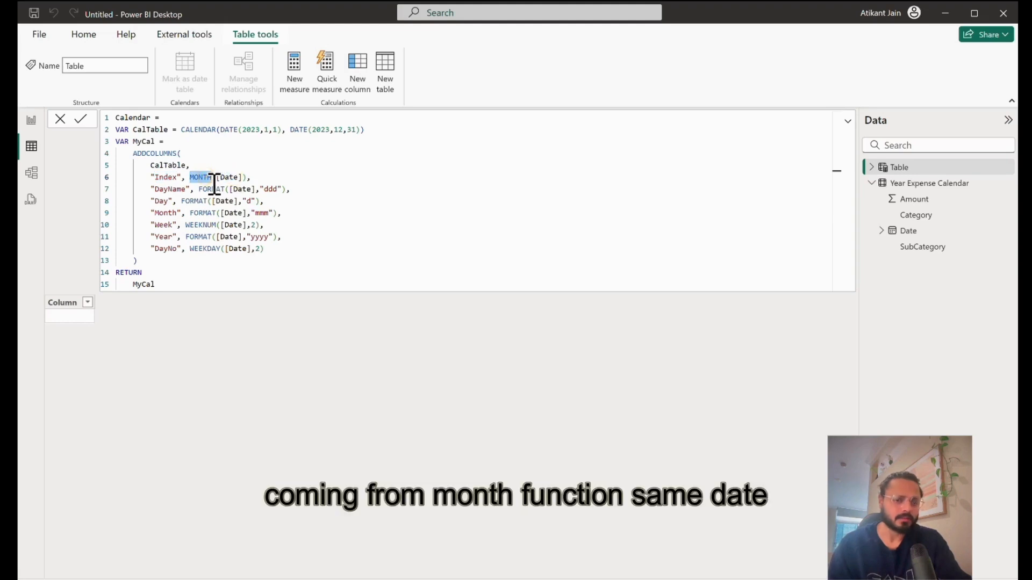
pyautogui.doubleClick(172, 190)
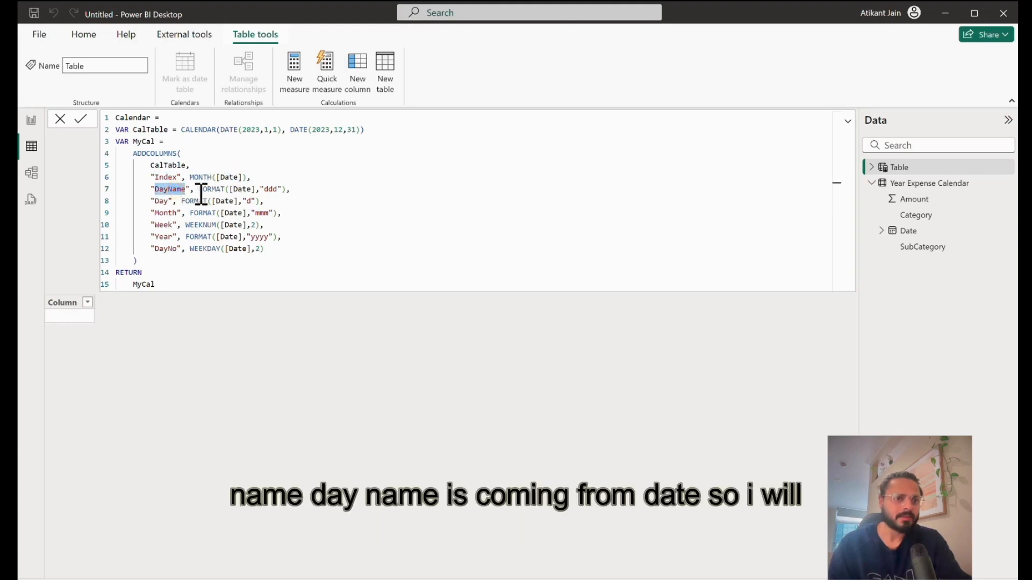
pyautogui.doubleClick(249, 191)
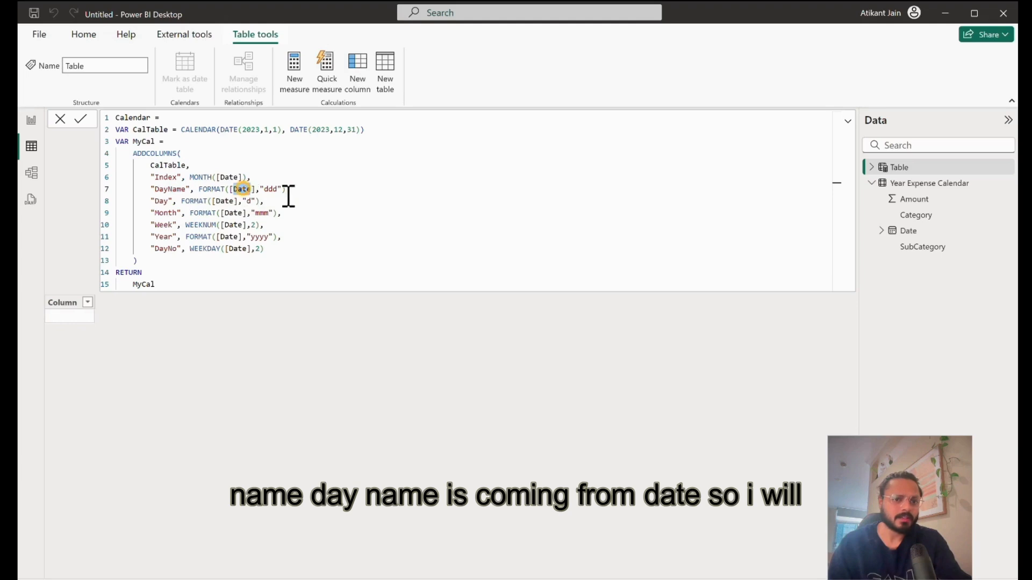
pyautogui.doubleClick(275, 194)
pyautogui.click(234, 194)
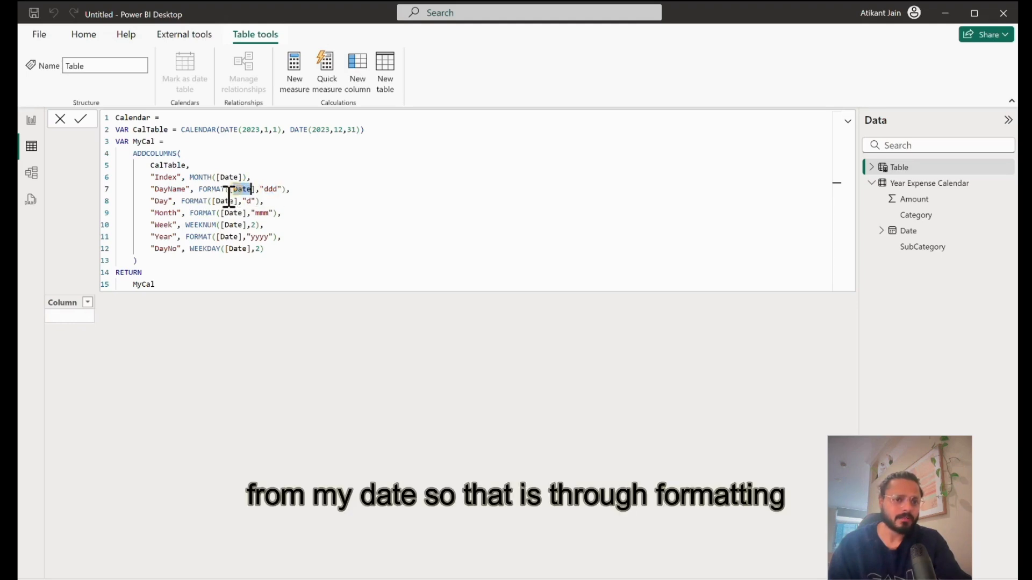
pyautogui.moveTo(211, 190); pyautogui.dragTo(287, 193)
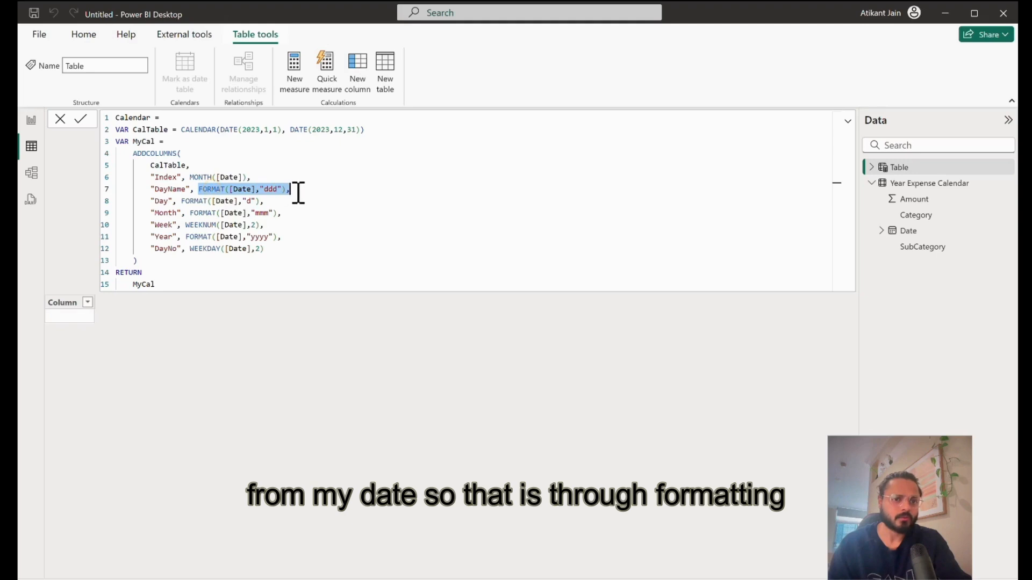
pyautogui.doubleClick(247, 194)
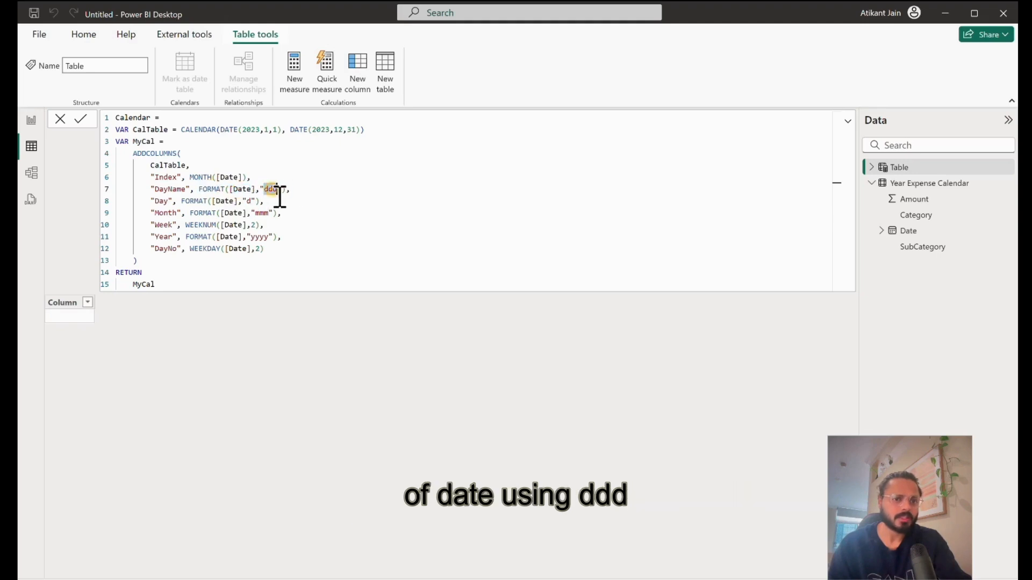
pyautogui.doubleClick(277, 193)
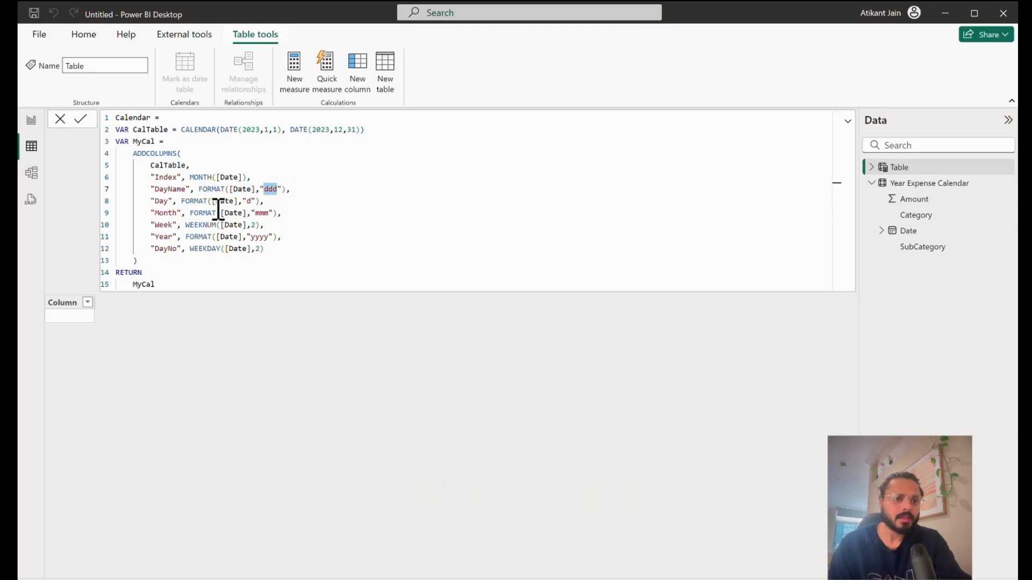
pyautogui.doubleClick(266, 239)
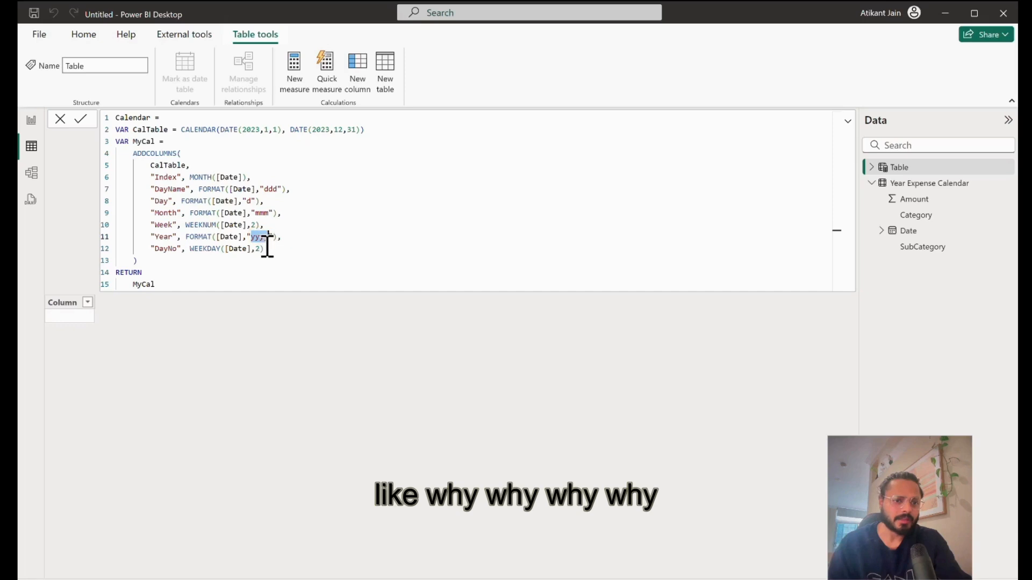
pyautogui.doubleClick(268, 214)
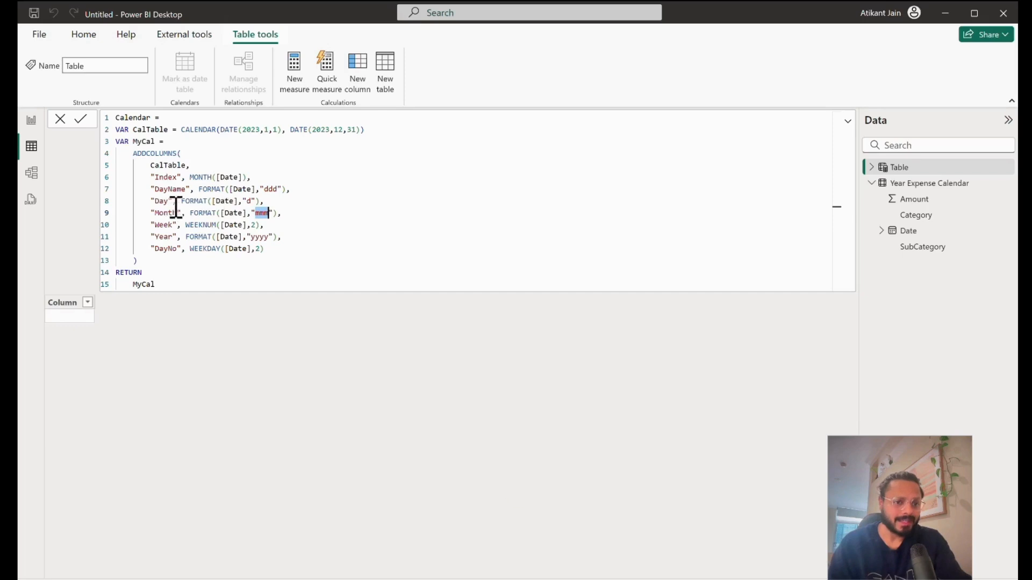
pyautogui.doubleClick(233, 203)
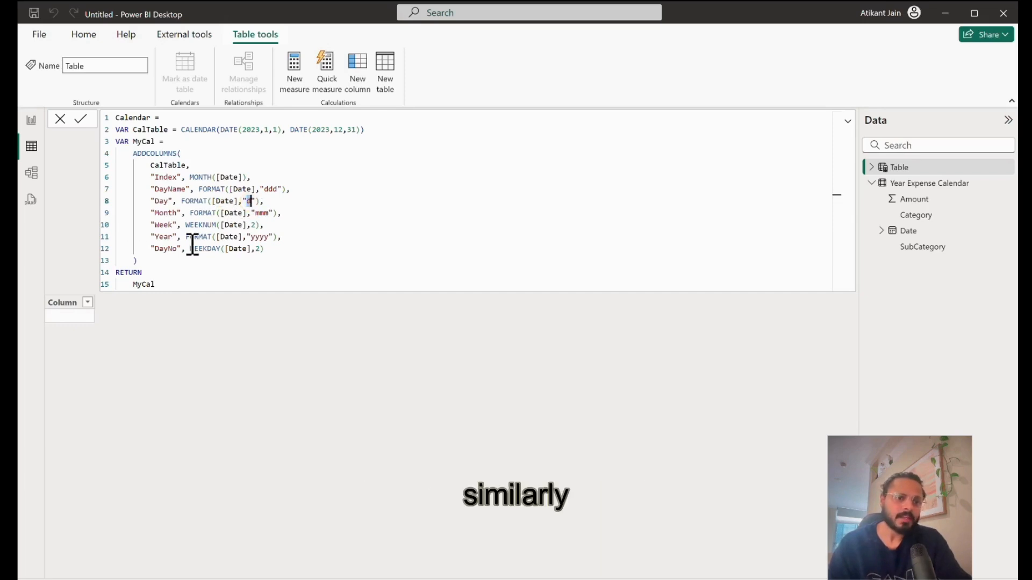
# - Review the WEEKNUM and WEEKDAY expressions for the Week and DayNo columns and the variable the formula returns
pyautogui.doubleClick(169, 226)
pyautogui.click(173, 250)
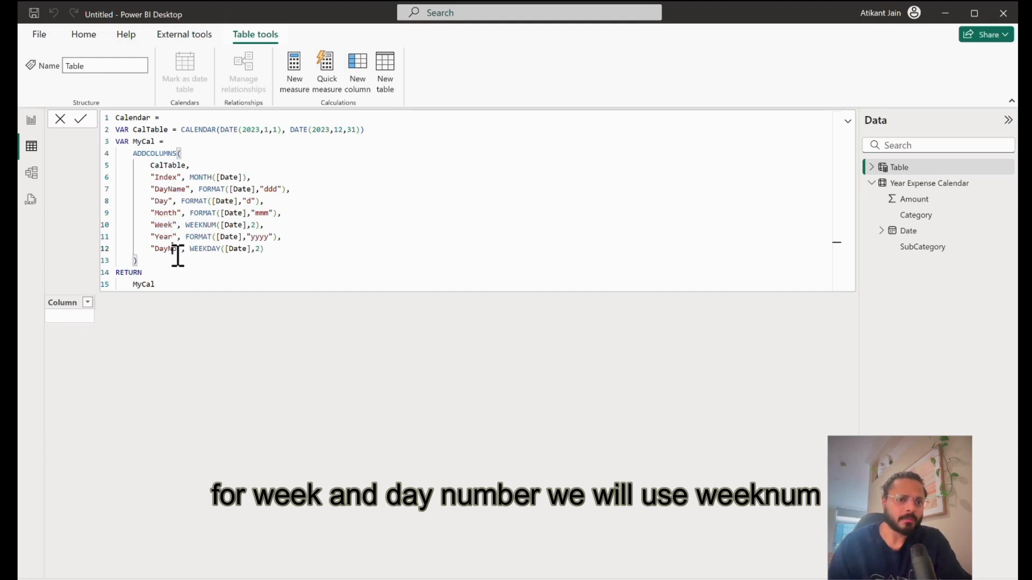
pyautogui.doubleClick(214, 226)
pyautogui.doubleClick(215, 249)
pyautogui.click(203, 237)
pyautogui.doubleClick(207, 226)
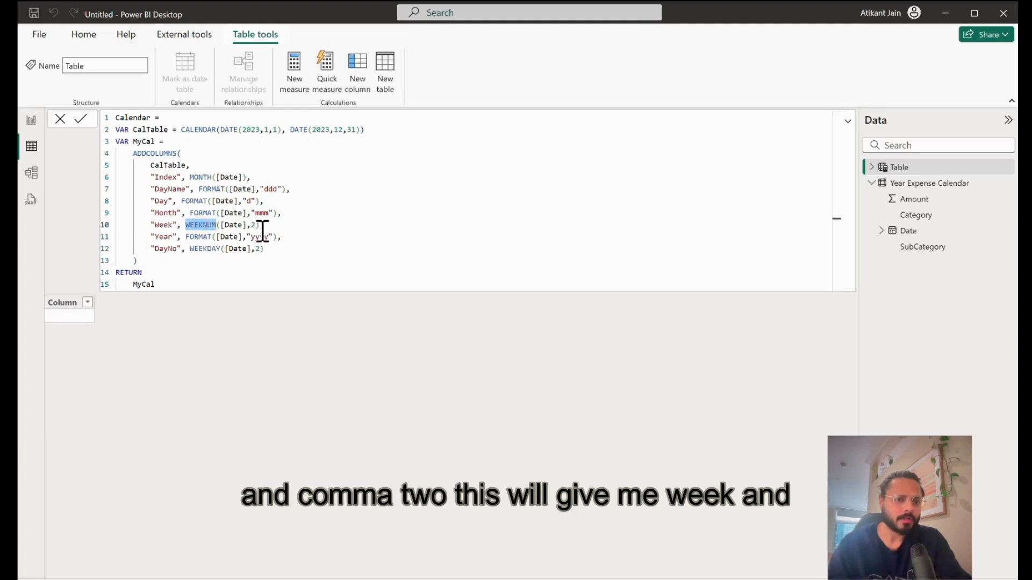
pyautogui.click(170, 227)
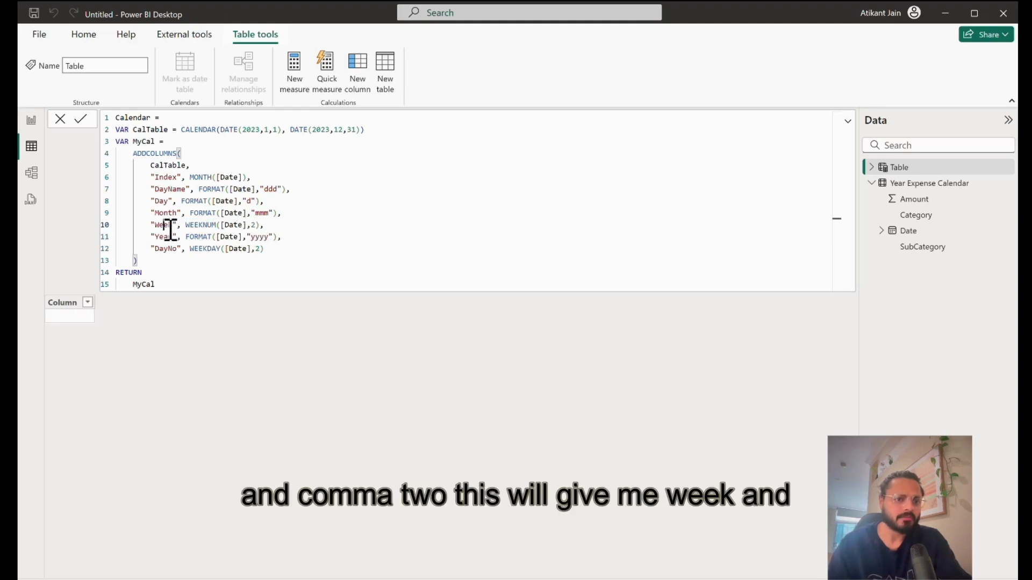
pyautogui.tripleClick(242, 252)
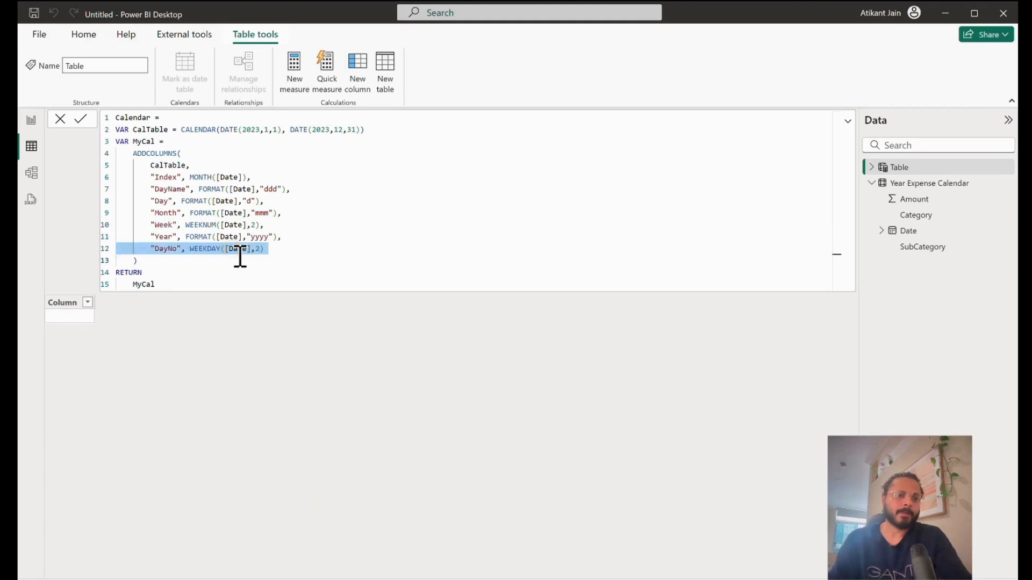
pyautogui.doubleClick(146, 285)
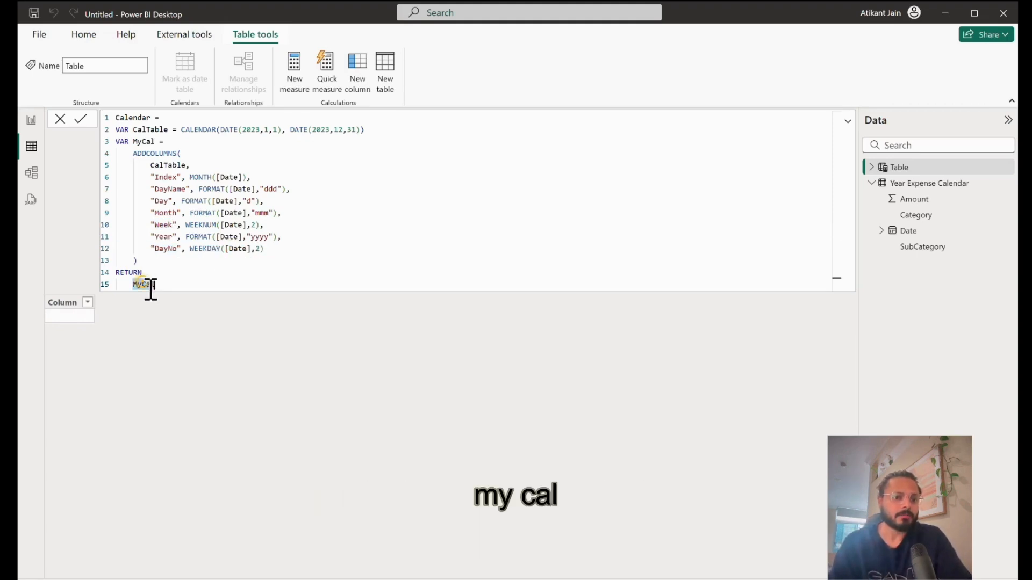
# - Commit the formula to build the Calendar date table for 2023, and expand the formula editor
pyautogui.click(181, 288)
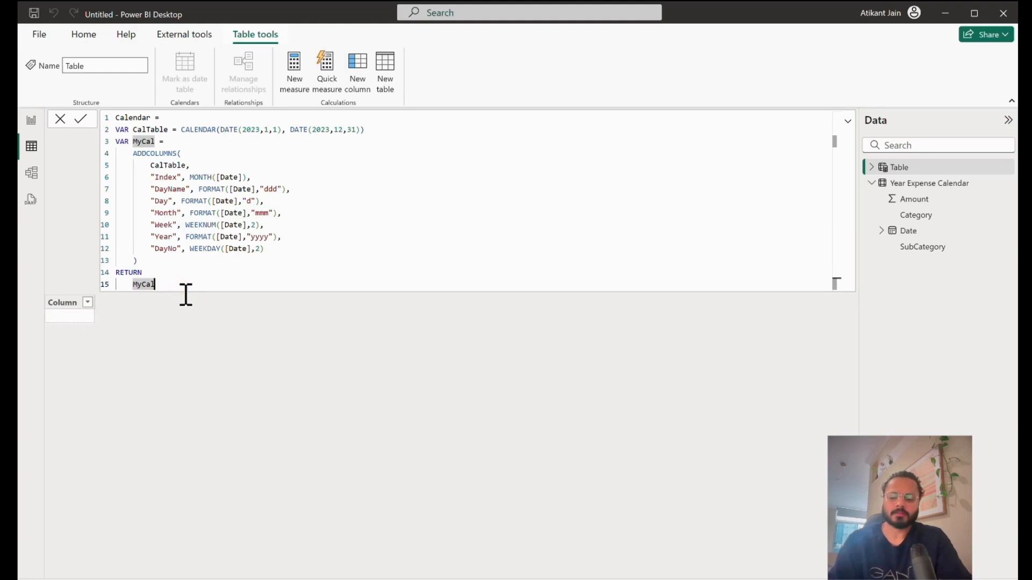
pyautogui.press('Return')
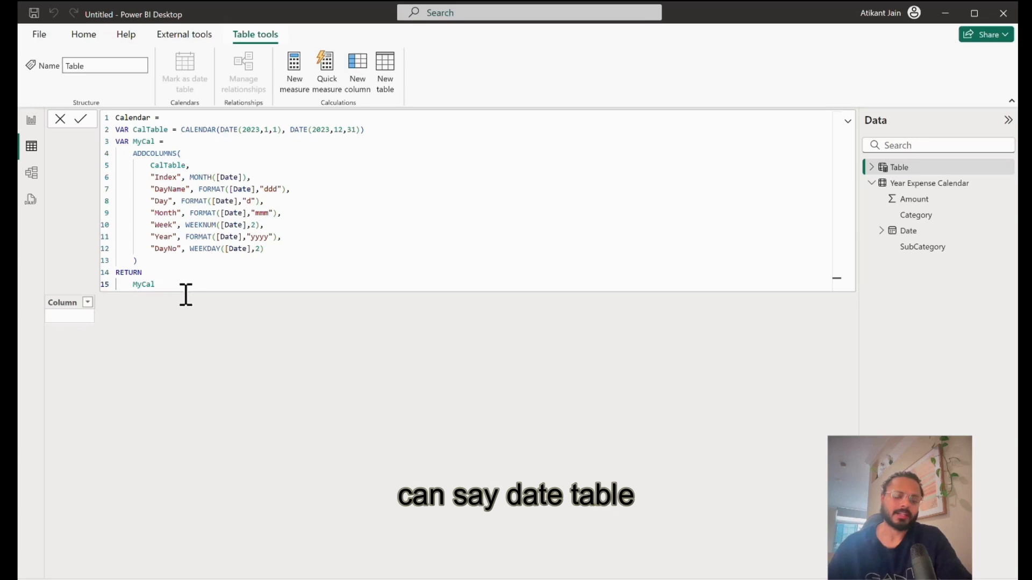
pyautogui.click(79, 118)
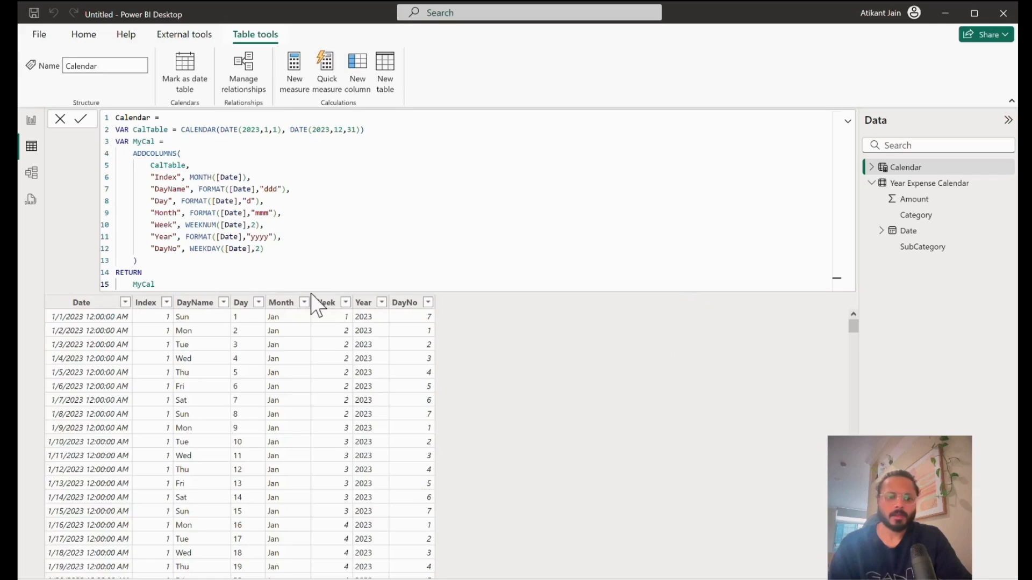
pyautogui.click(848, 121)
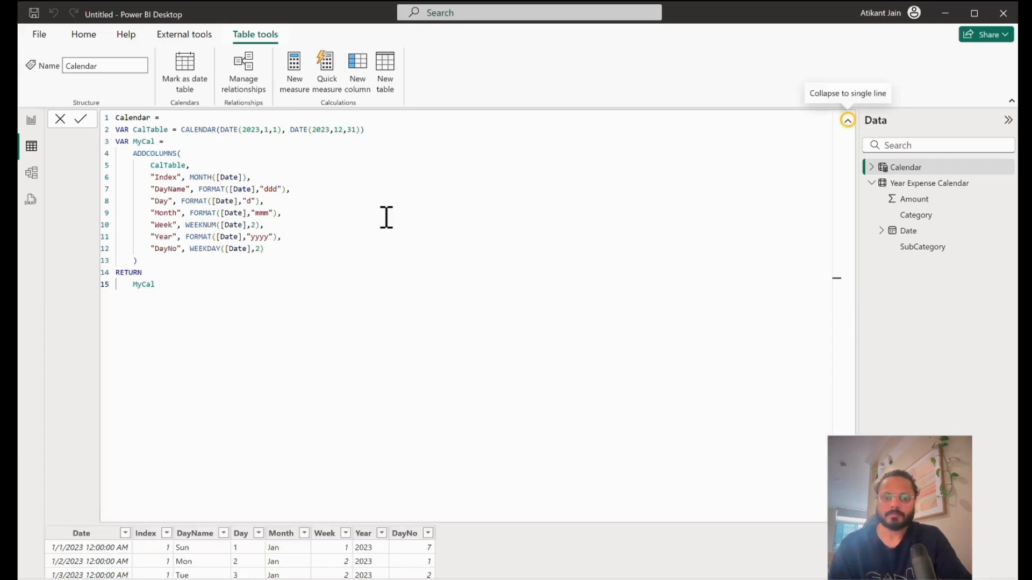
# - Collapse the formula editor and review the Calendar table's columns from Date to DayNo, including the values available in the Year filter
pyautogui.click(847, 121)
pyautogui.click(97, 140)
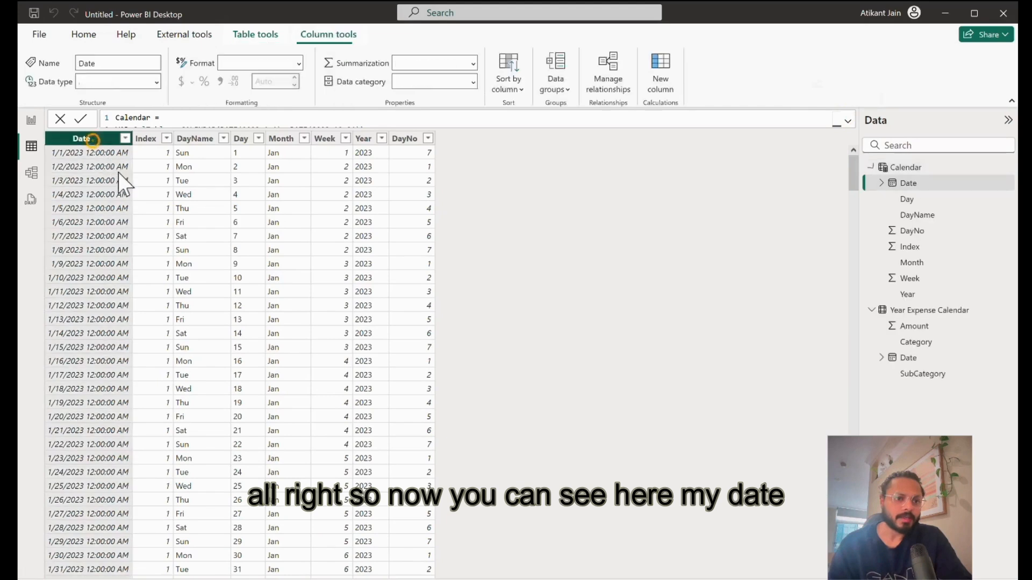
pyautogui.click(151, 138)
pyautogui.click(194, 140)
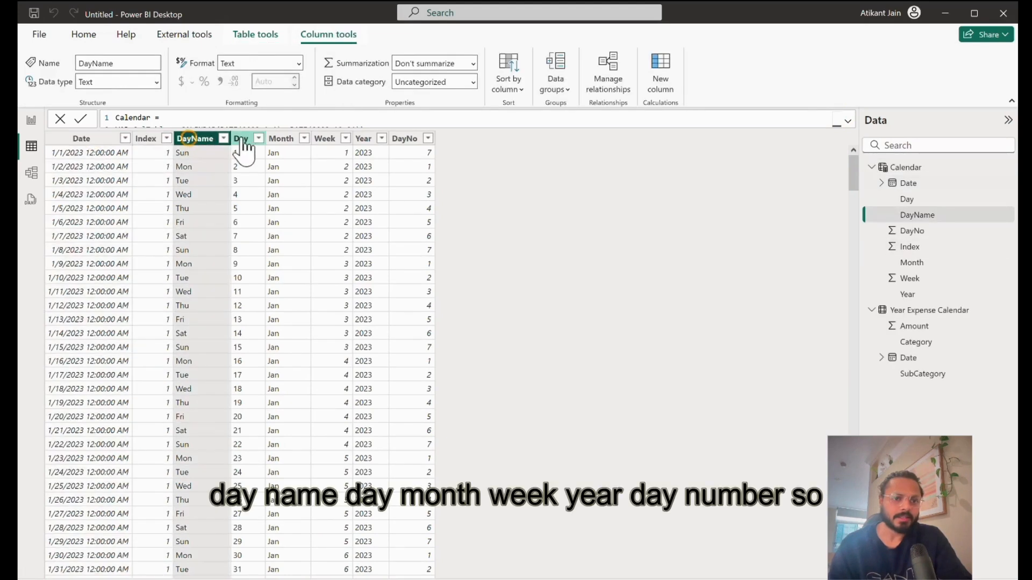
pyautogui.click(240, 139)
pyautogui.click(280, 140)
pyautogui.click(325, 139)
pyautogui.click(376, 143)
pyautogui.click(414, 142)
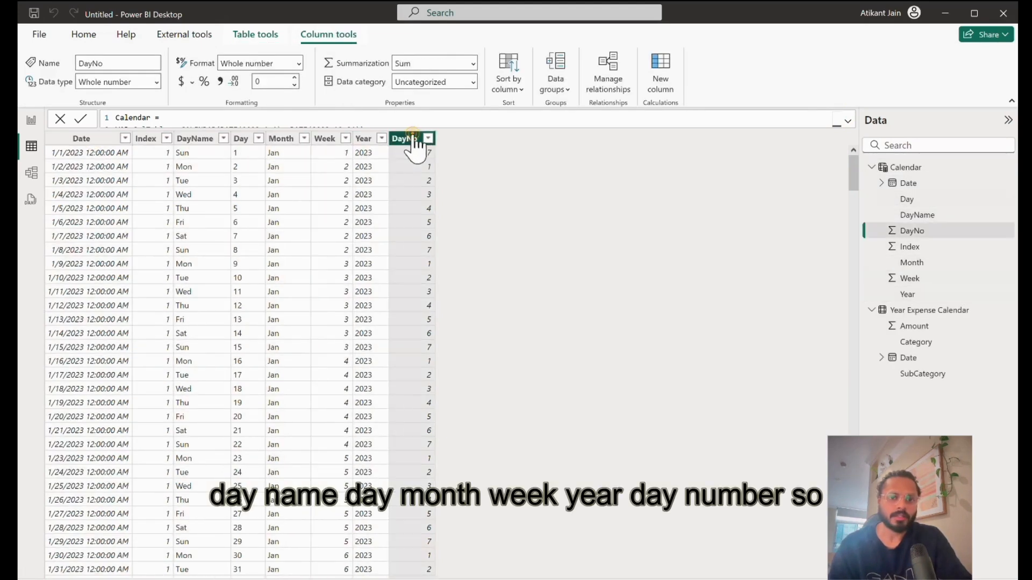
pyautogui.click(381, 138)
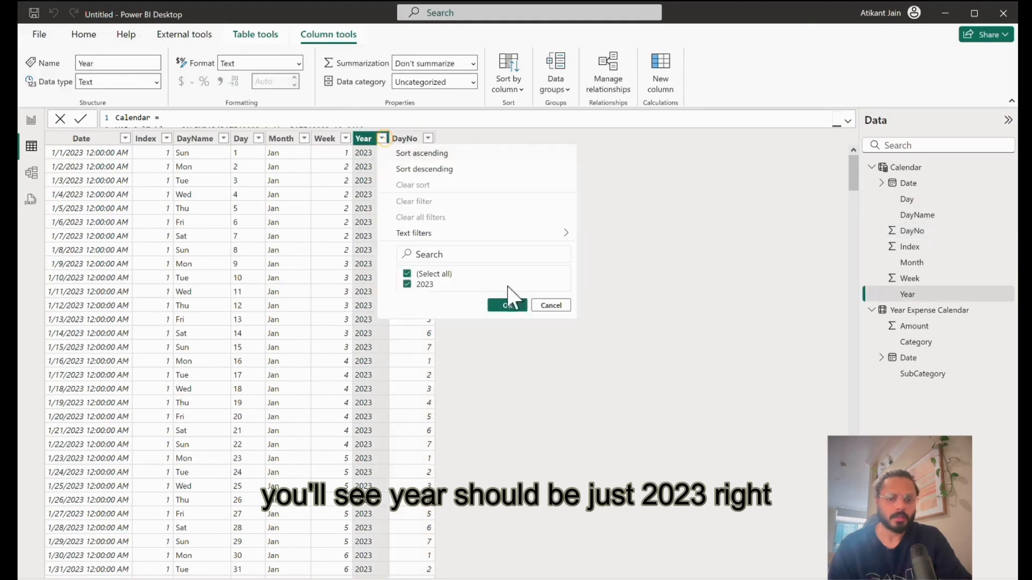
pyautogui.click(362, 350)
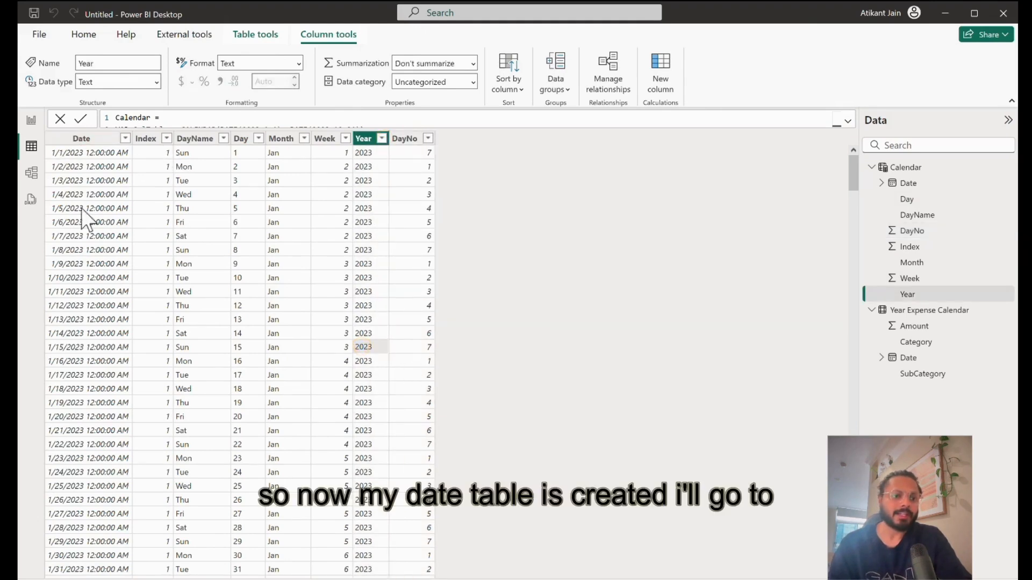
# - In the data model, relate the Year Expense Calendar table's Date to the Calendar table's Date with many-to-one (*:1) cardinality
pyautogui.click(36, 169)
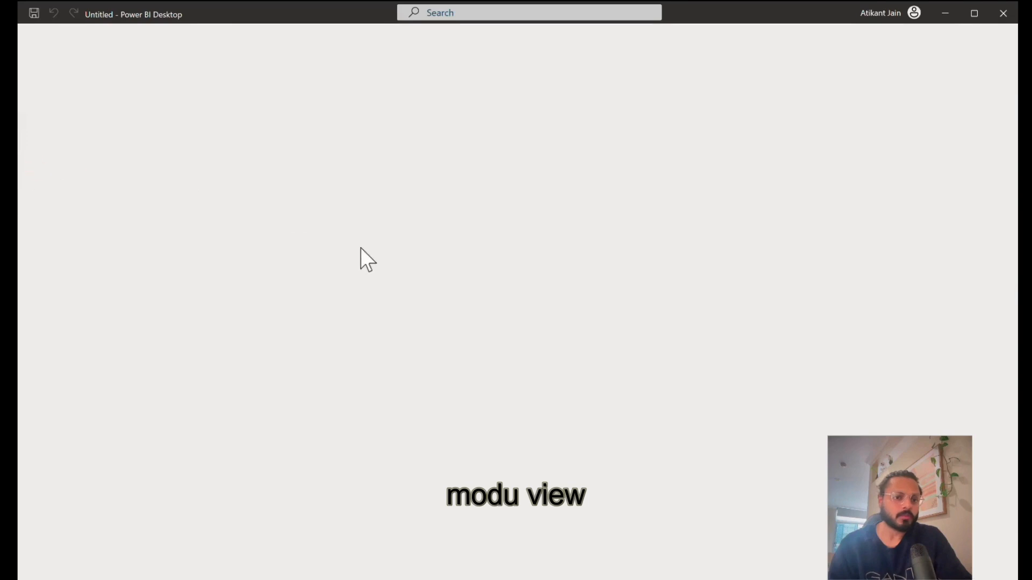
pyautogui.moveTo(342, 166); pyautogui.dragTo(450, 217)
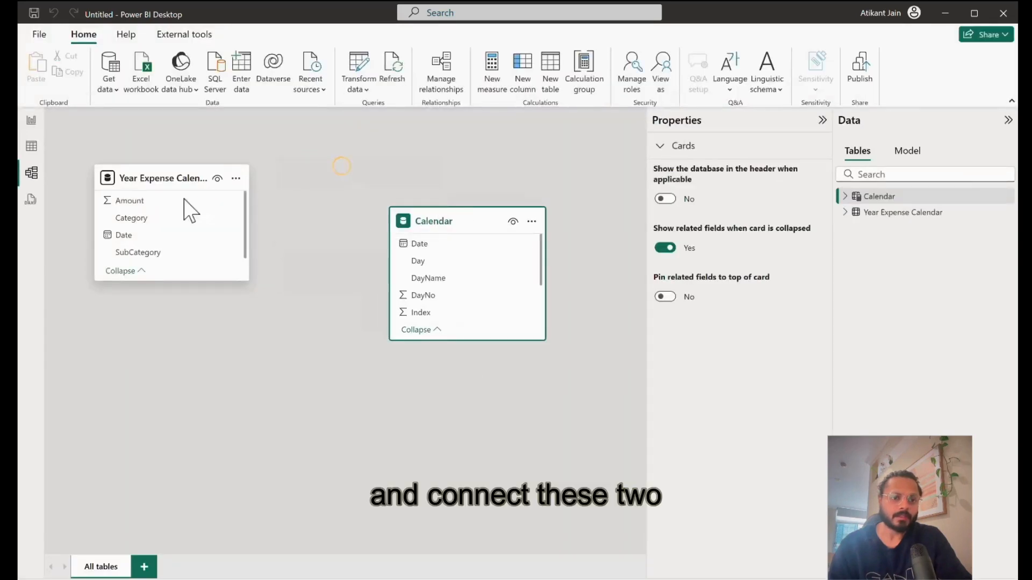
pyautogui.moveTo(161, 235); pyautogui.dragTo(461, 247)
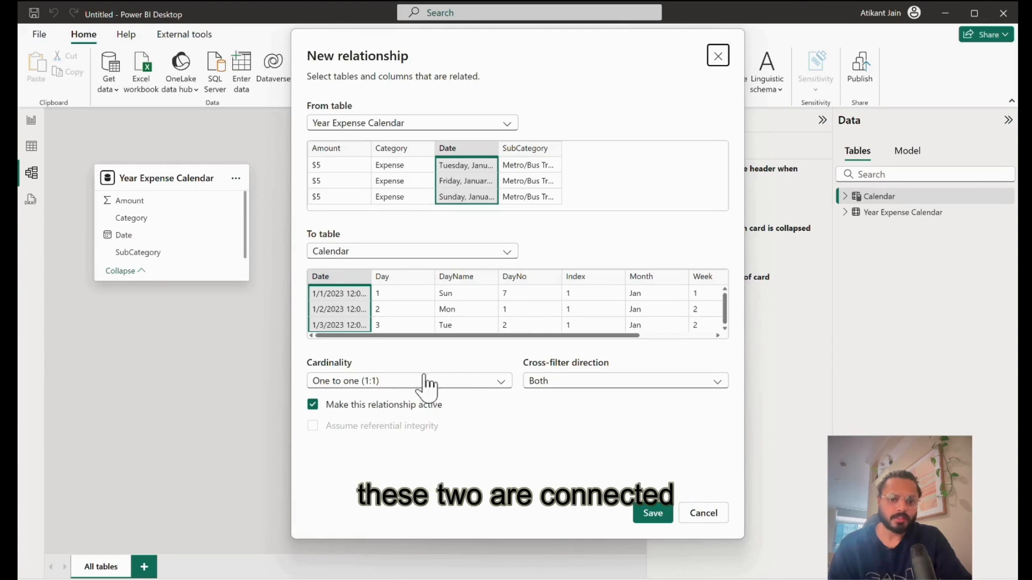
pyautogui.click(453, 376)
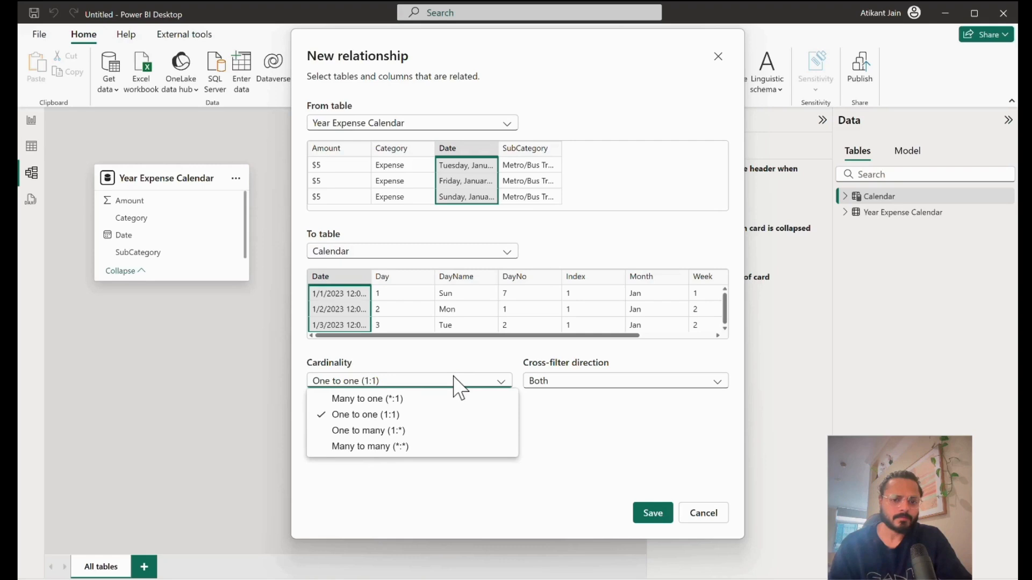
pyautogui.click(427, 397)
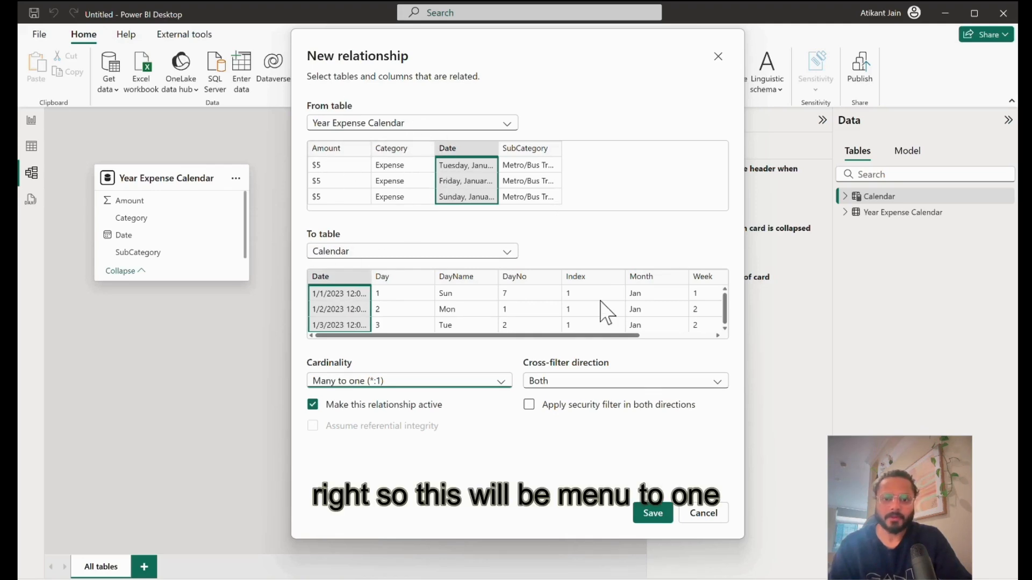
pyautogui.click(665, 513)
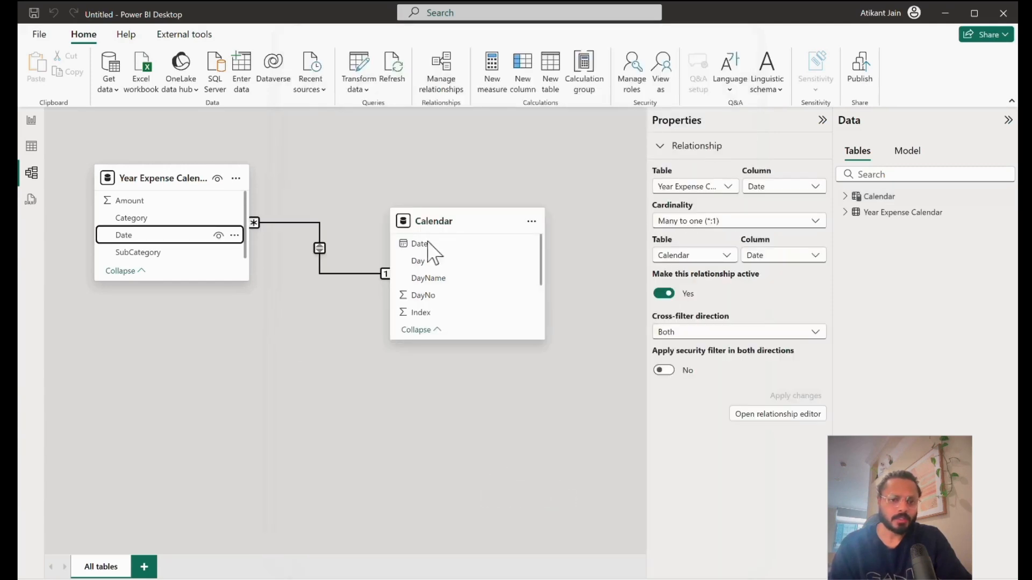
# - Rearrange the model diagram so the Calendar table sits above and to the left of the Year Expense Calendar table
pyautogui.click(446, 227)
pyautogui.moveTo(460, 226); pyautogui.dragTo(108, 231)
pyautogui.moveTo(170, 187); pyautogui.dragTo(408, 386)
pyautogui.moveTo(166, 236); pyautogui.dragTo(167, 181)
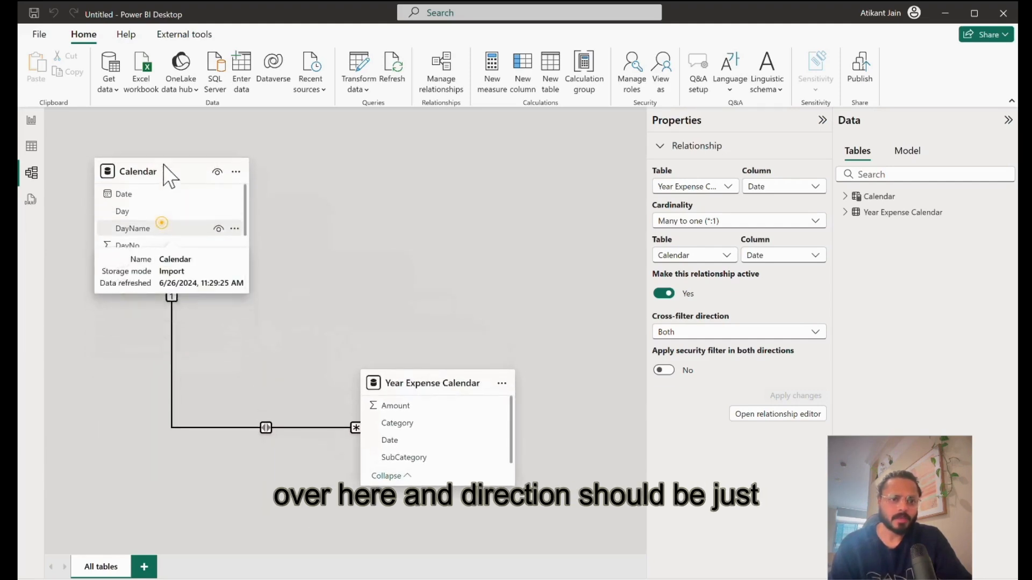
# - Edit the relationship between the two tables to use a Single cross-filter direction and save it
pyautogui.rightClick(278, 428)
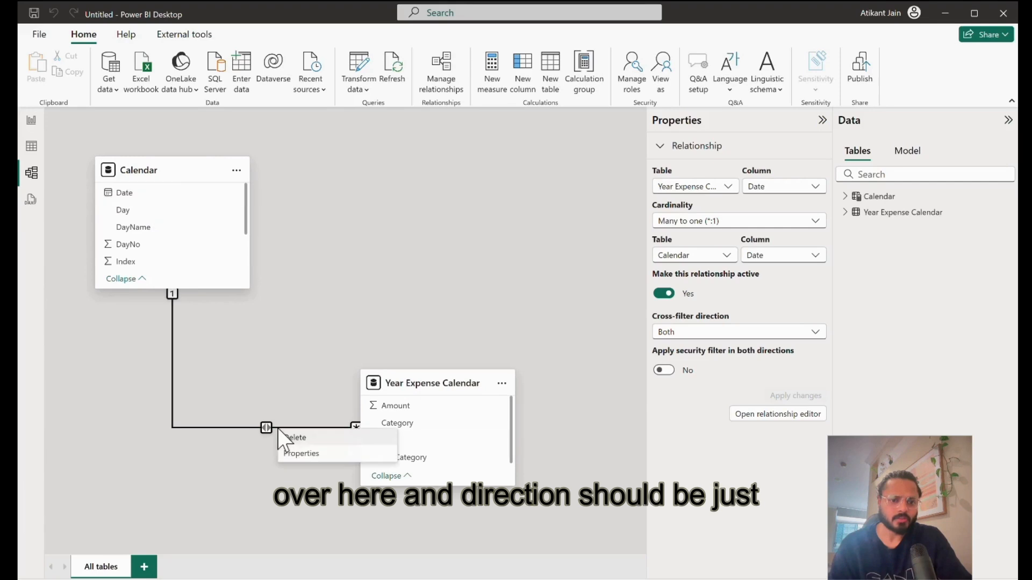
pyautogui.click(308, 453)
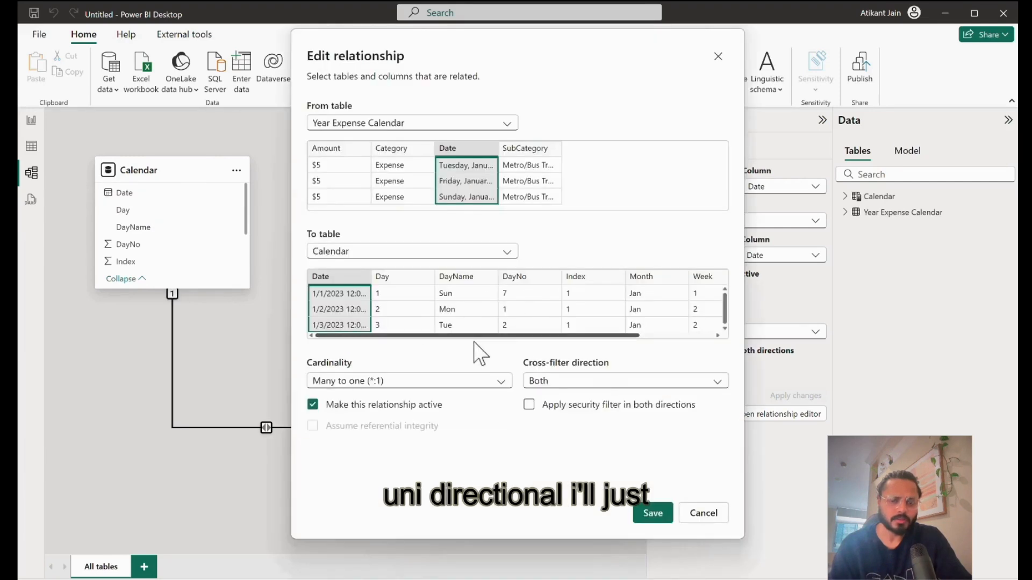
pyautogui.click(585, 380)
pyautogui.click(597, 401)
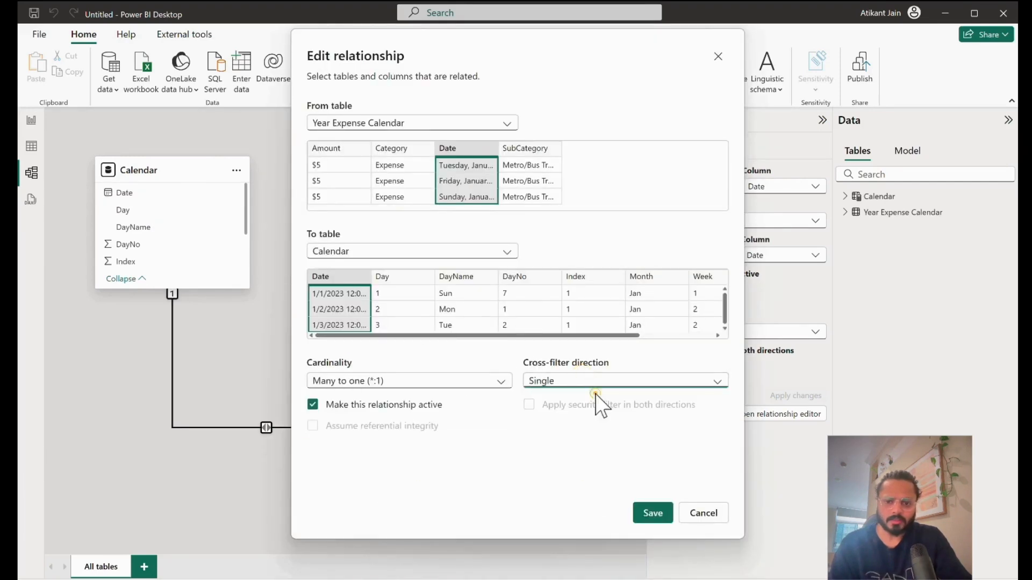
pyautogui.click(668, 514)
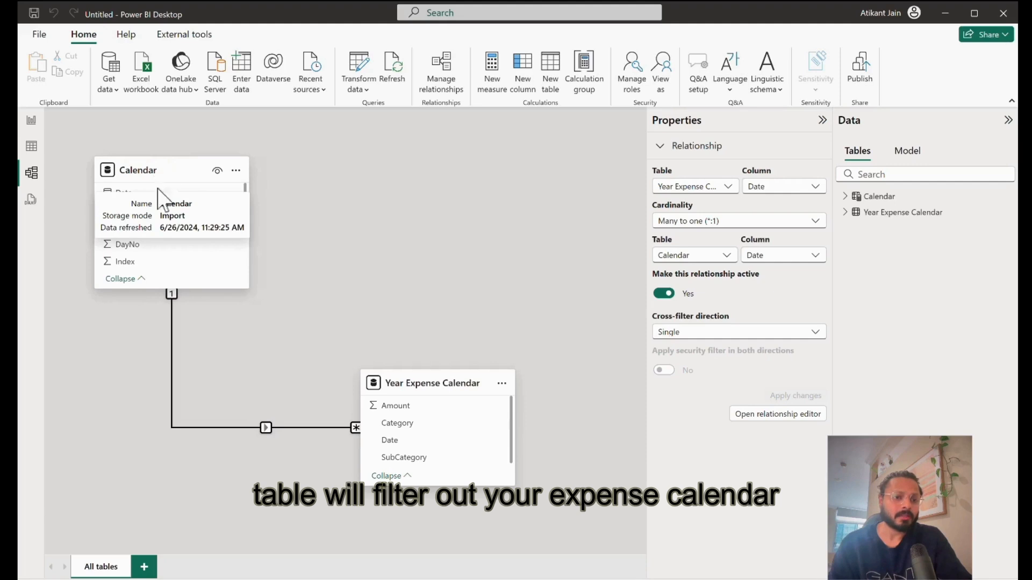
pyautogui.moveTo(431, 398)
pyautogui.mouseDown()
pyautogui.moveTo(403, 381)
pyautogui.moveTo(418, 400)
pyautogui.mouseUp()
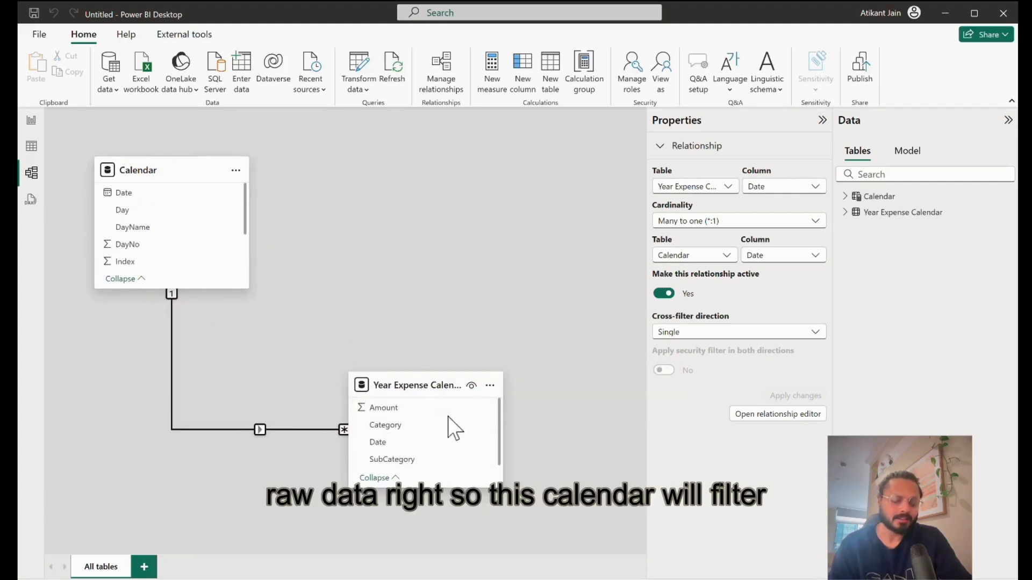
pyautogui.click(152, 176)
pyautogui.click(303, 378)
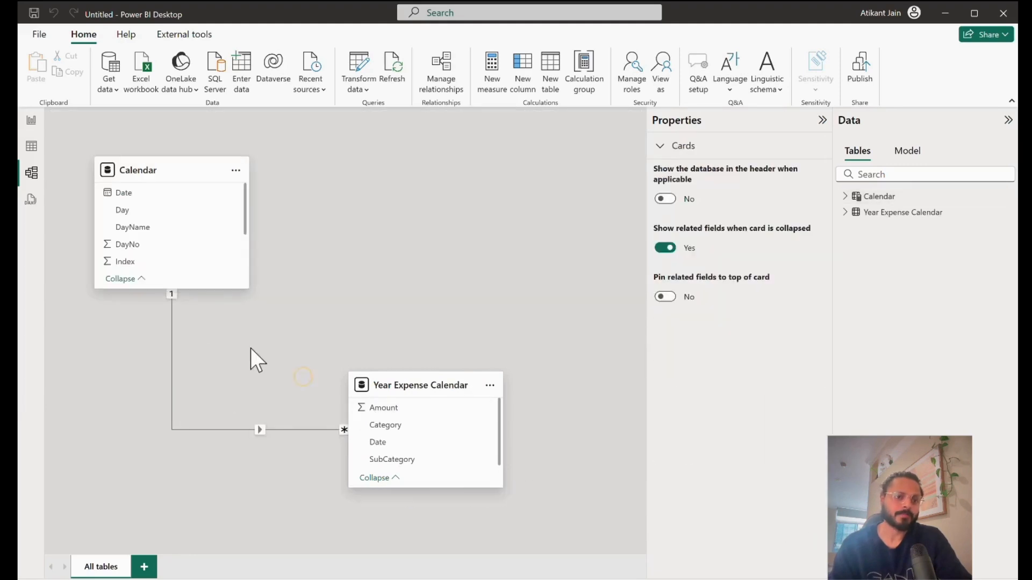
# - Add an empty matrix visual to the report page, move it away from the page corner and enlarge it
pyautogui.click(32, 124)
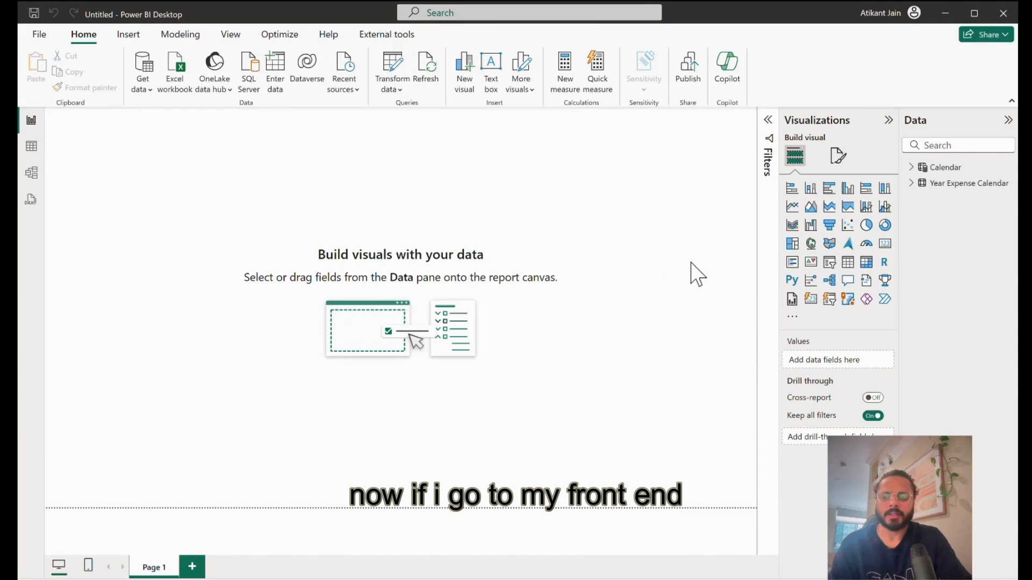
pyautogui.click(869, 268)
pyautogui.moveTo(120, 202); pyautogui.dragTo(214, 269)
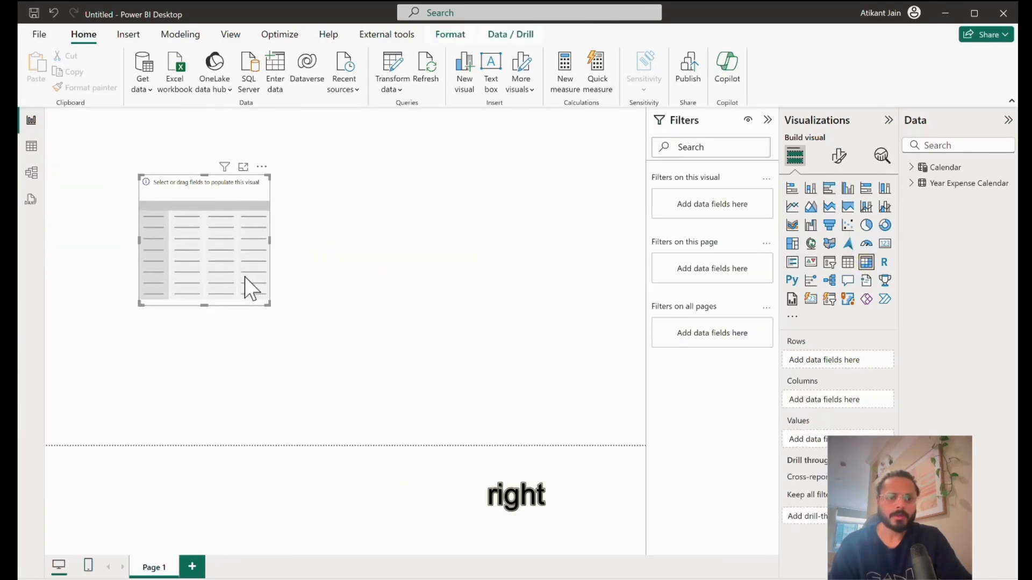
pyautogui.moveTo(270, 304); pyautogui.dragTo(401, 357)
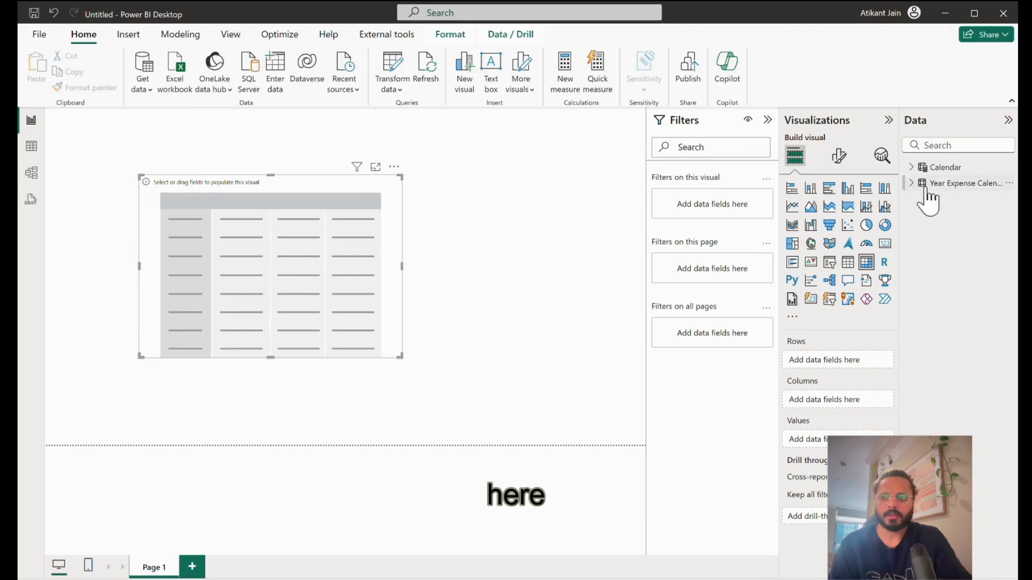
# - Find the Calendar table's DayName field and use it as the matrix's columns
pyautogui.click(972, 146)
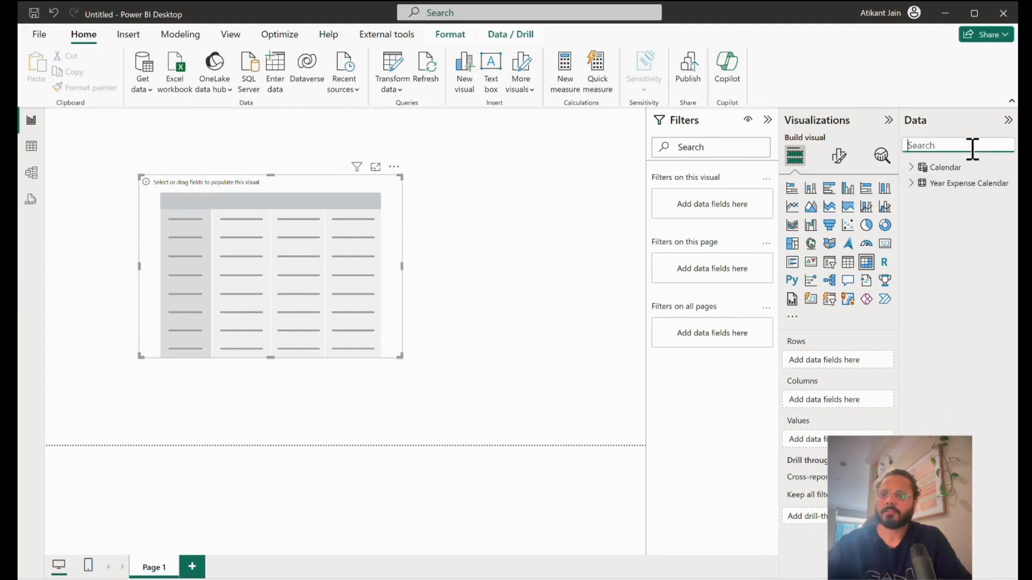
pyautogui.click(977, 147)
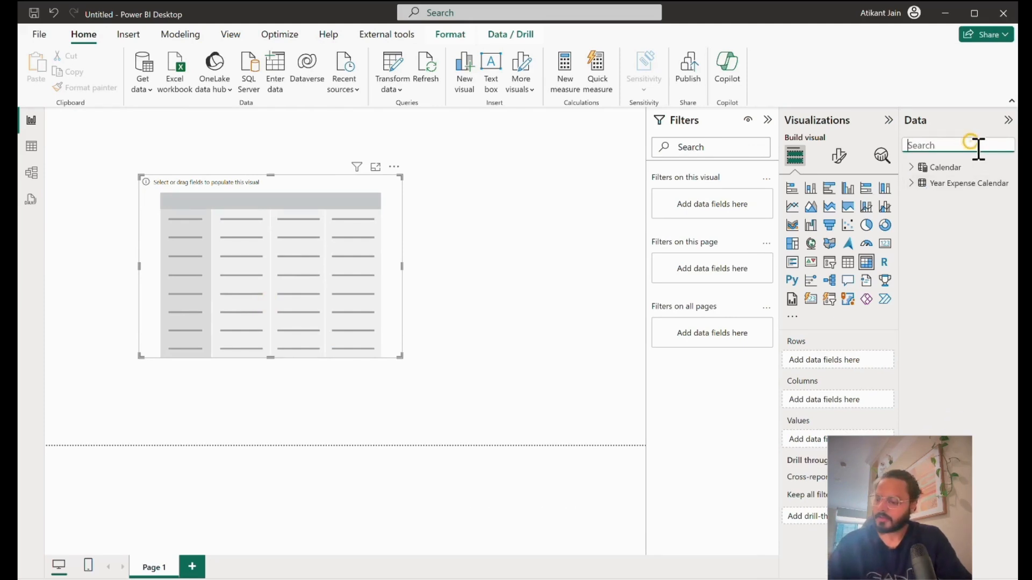
pyautogui.write('dayn')
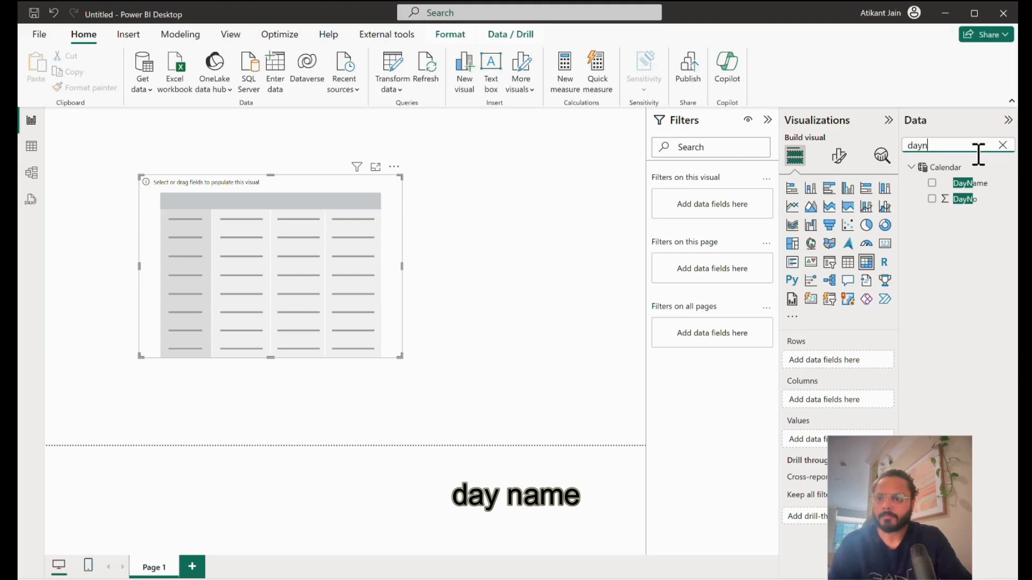
pyautogui.click(983, 192)
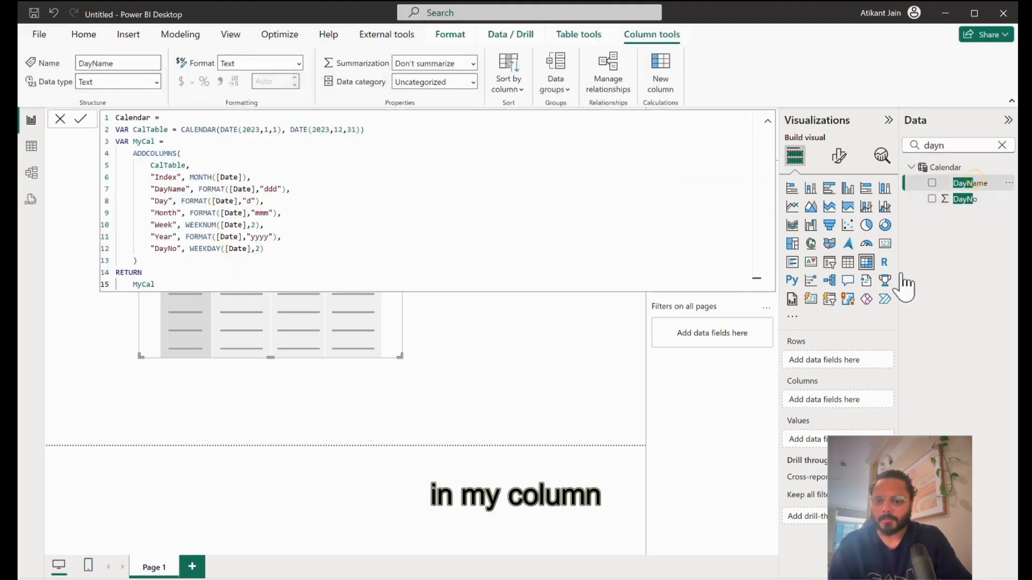
pyautogui.moveTo(979, 194); pyautogui.dragTo(850, 403)
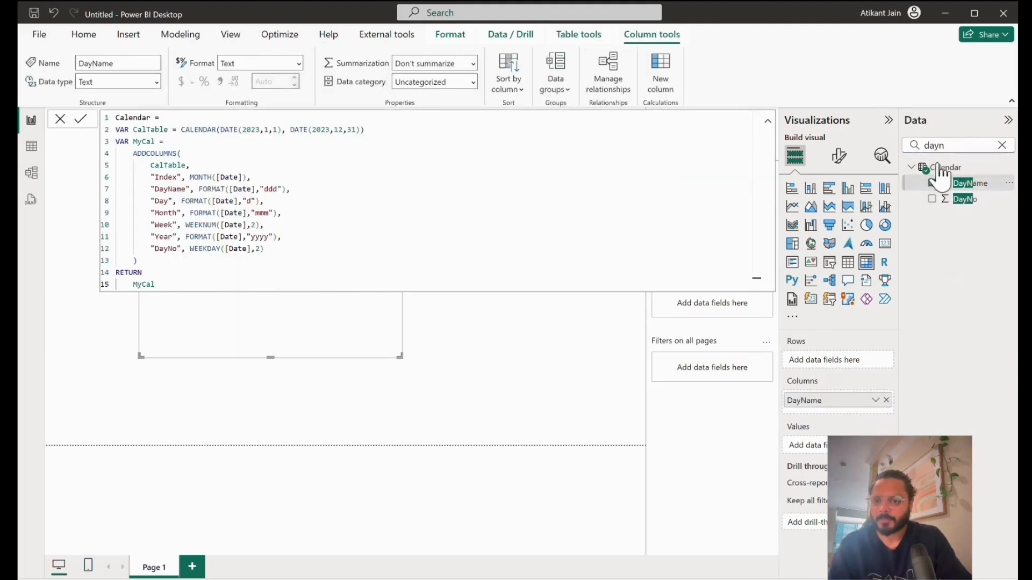
# - Find the Calendar table's Week field and use it as the matrix's rows
pyautogui.doubleClick(947, 146)
pyautogui.write('week')
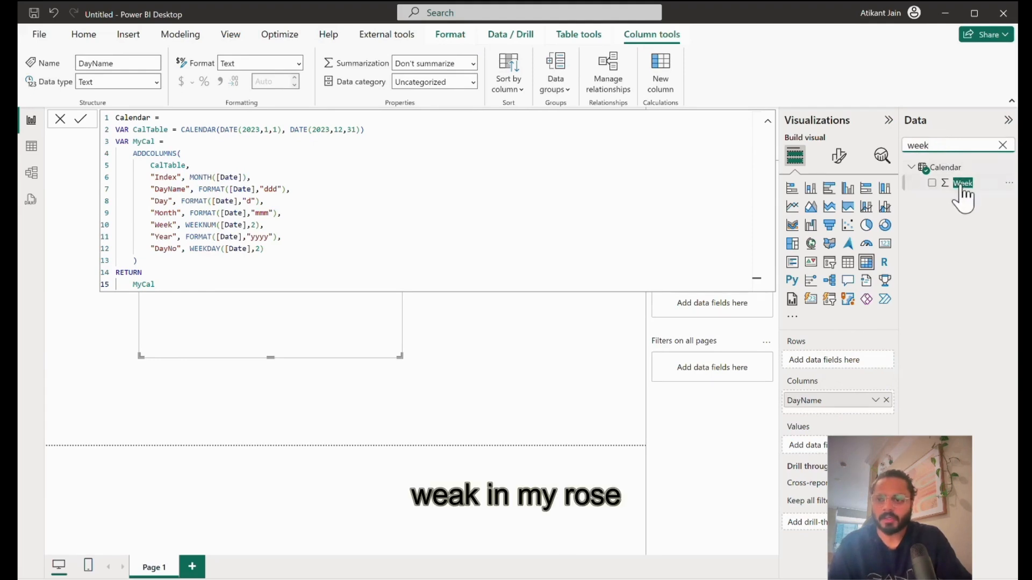
pyautogui.moveTo(962, 184); pyautogui.dragTo(847, 374)
pyautogui.click(461, 391)
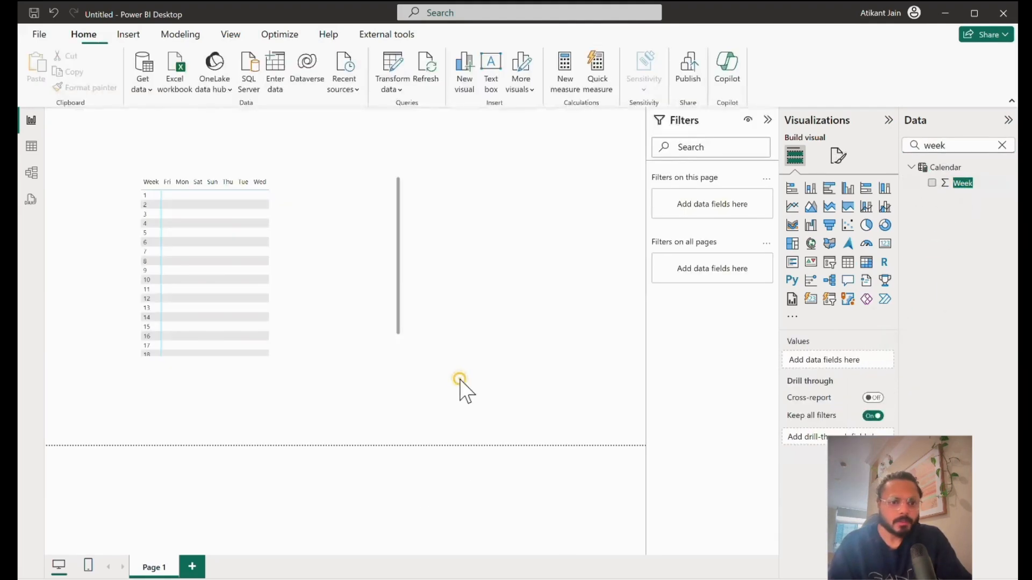
# - Enlarge the matrix further and move it toward the left edge of the report page
pyautogui.click(338, 249)
pyautogui.moveTo(401, 357); pyautogui.dragTo(511, 402)
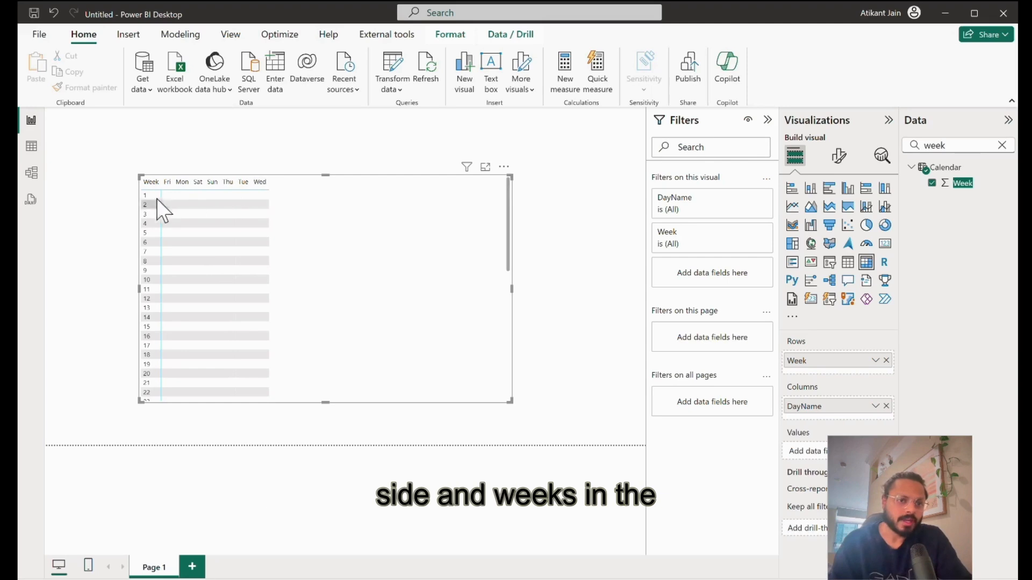
pyautogui.moveTo(369, 239); pyautogui.dragTo(298, 238)
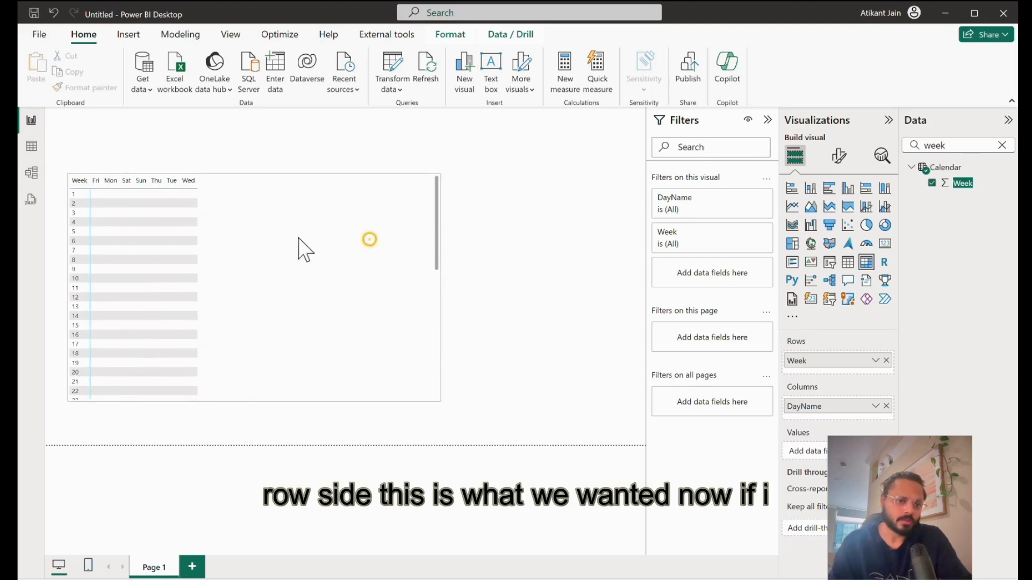
pyautogui.click(515, 263)
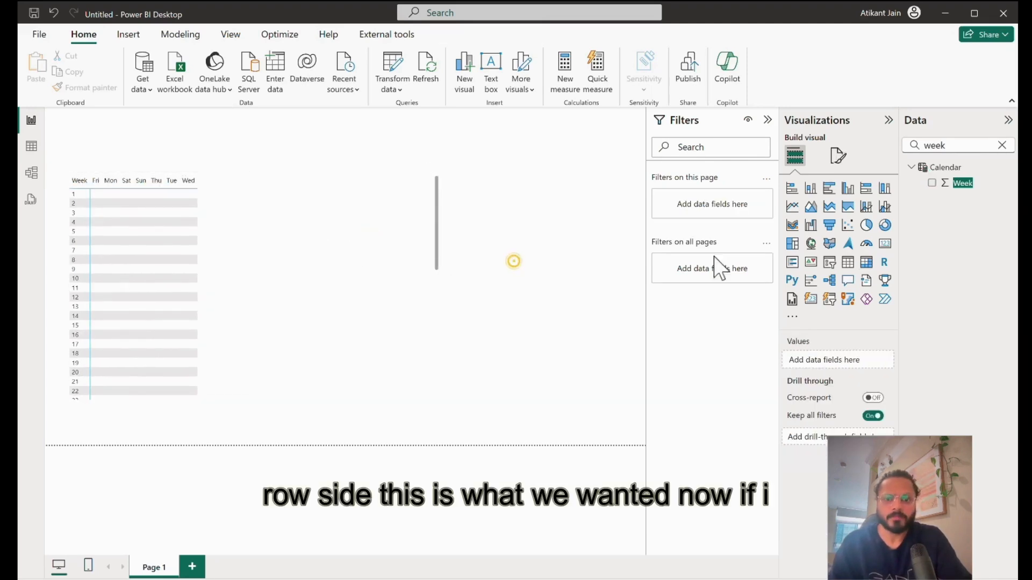
# - Add a slicer beside the matrix that uses the Calendar table's own Month column, not the date hierarchy's
pyautogui.click(837, 268)
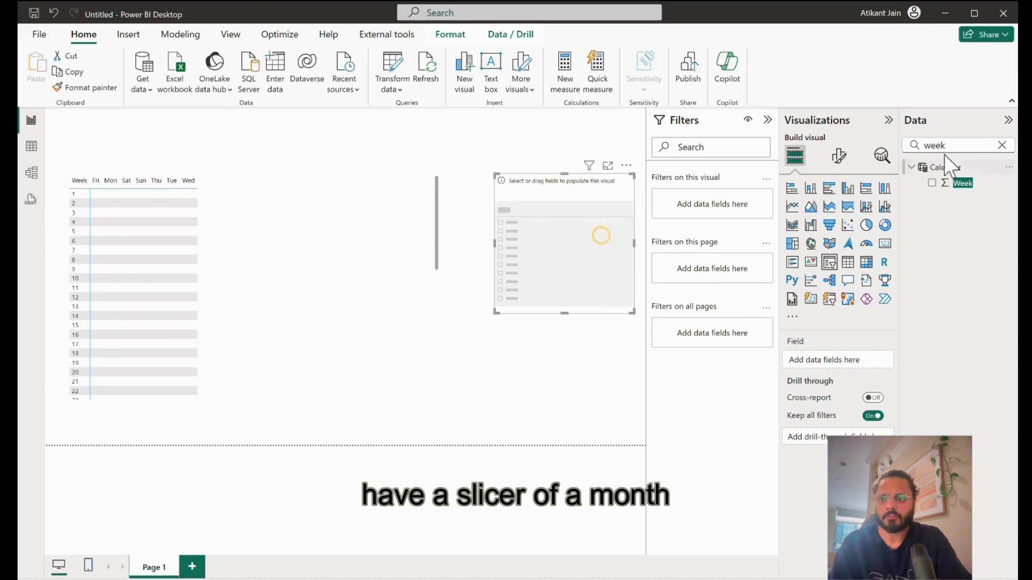
pyautogui.doubleClick(962, 146)
pyautogui.write('month')
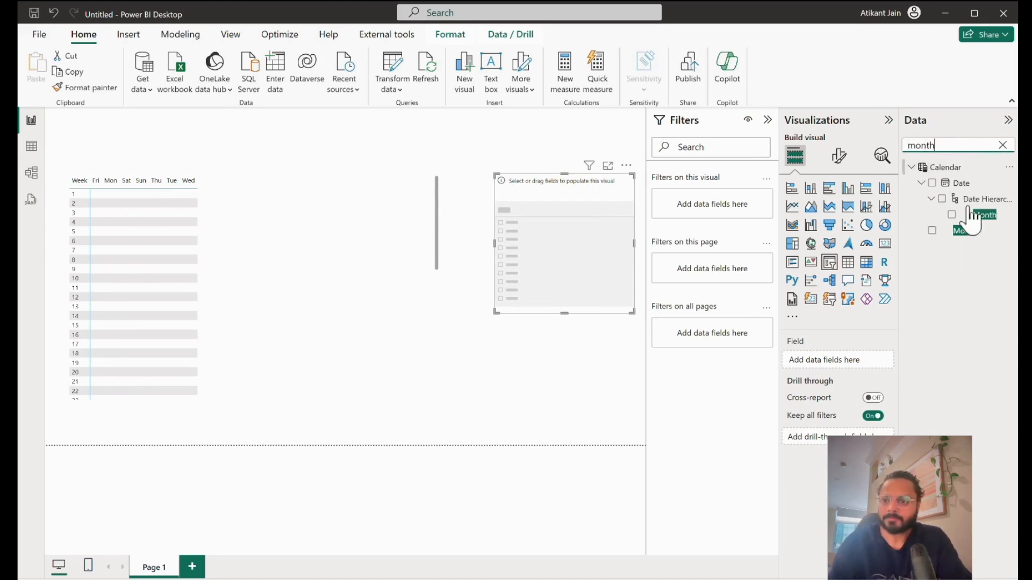
pyautogui.click(944, 230)
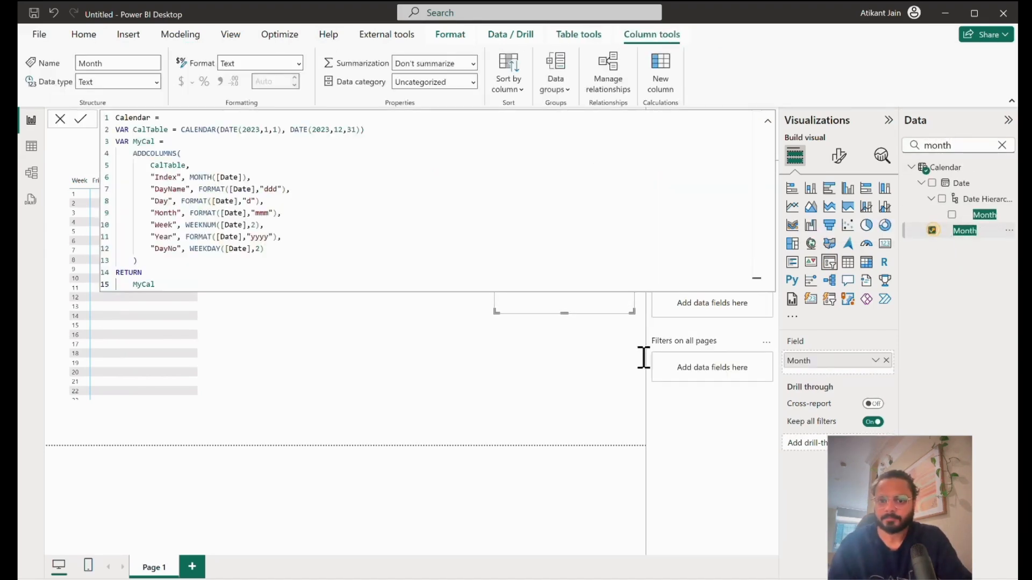
pyautogui.click(565, 374)
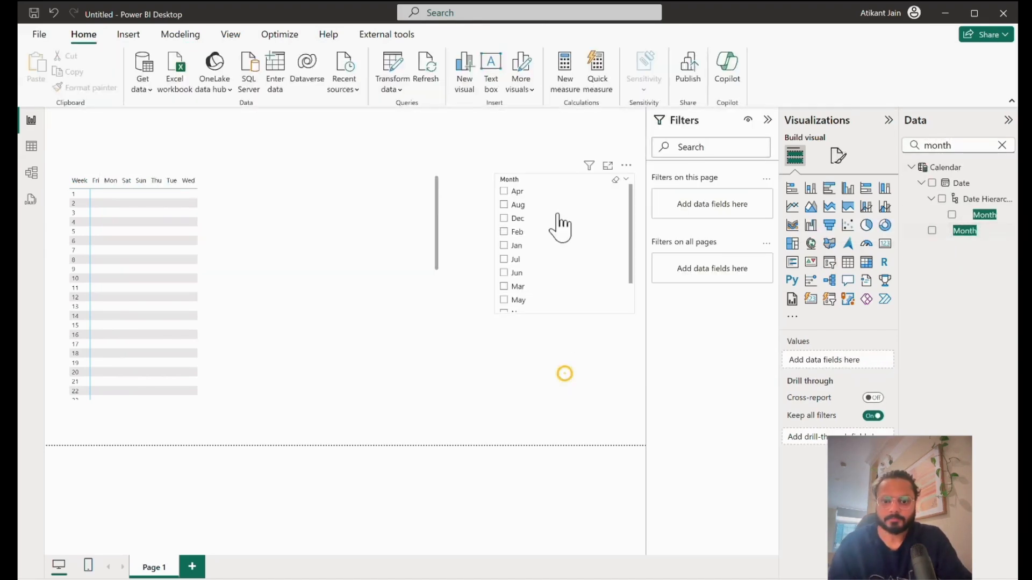
# - Test the Month slicer with Dec, Jan, Jun, May and Nov, checking which weeks the matrix lists for each
pyautogui.click(517, 220)
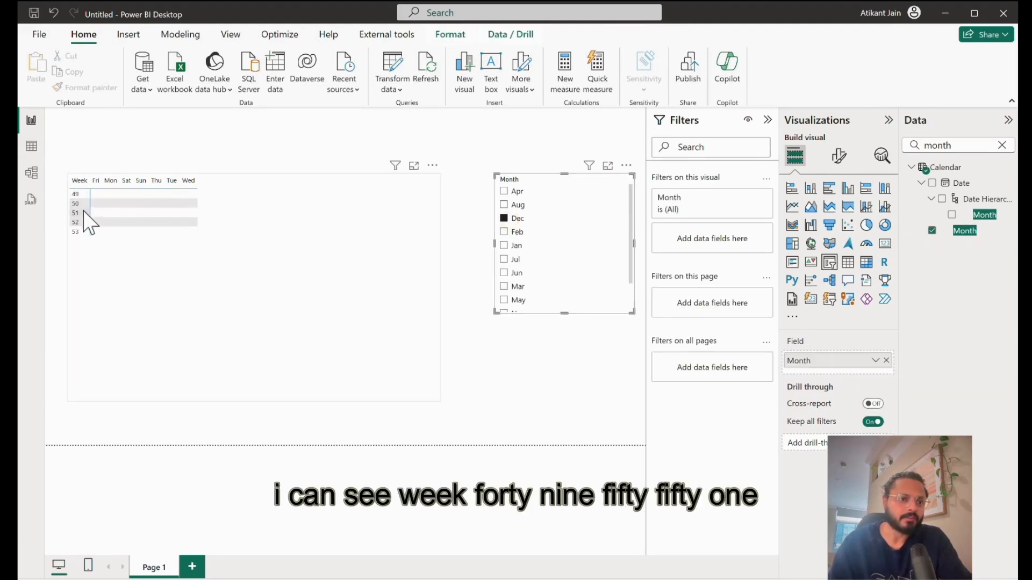
pyautogui.scroll(-2, 562, 268)
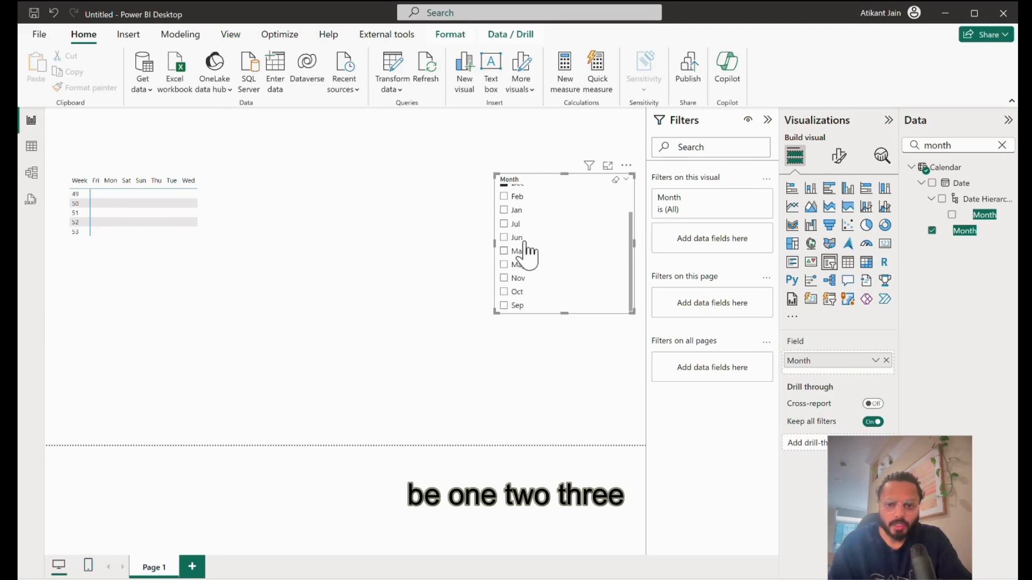
pyautogui.click(517, 211)
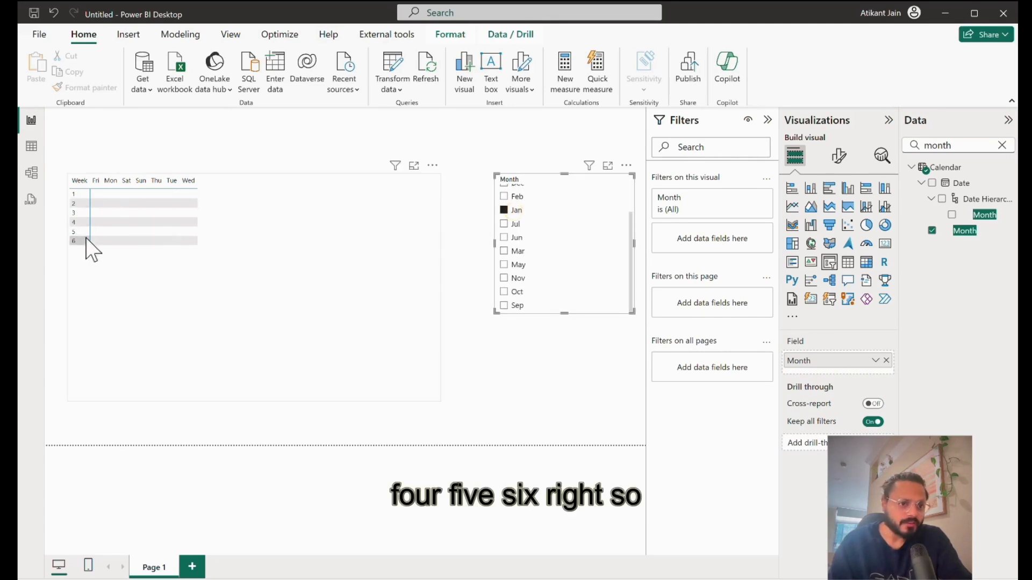
pyautogui.click(519, 237)
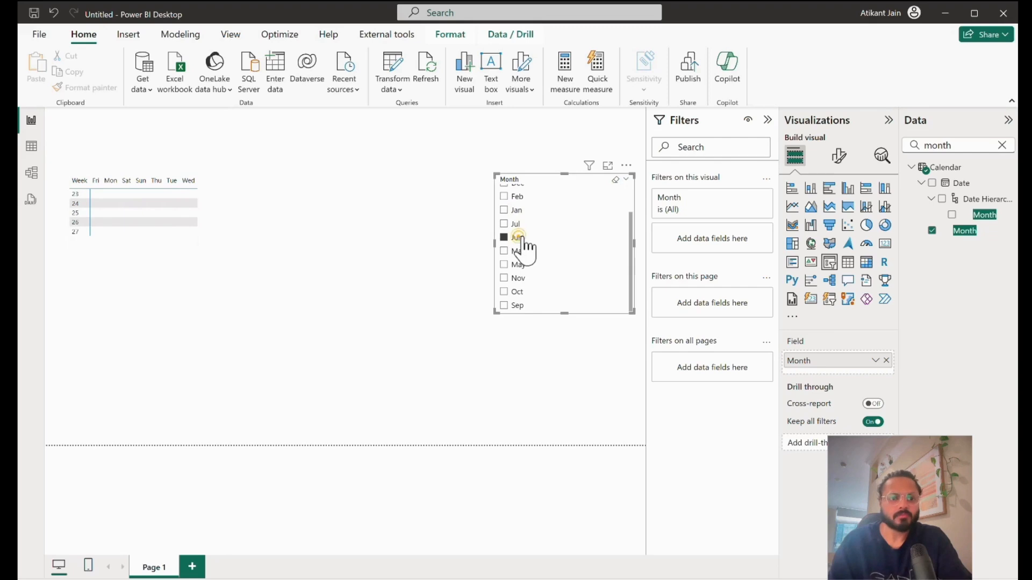
pyautogui.click(518, 265)
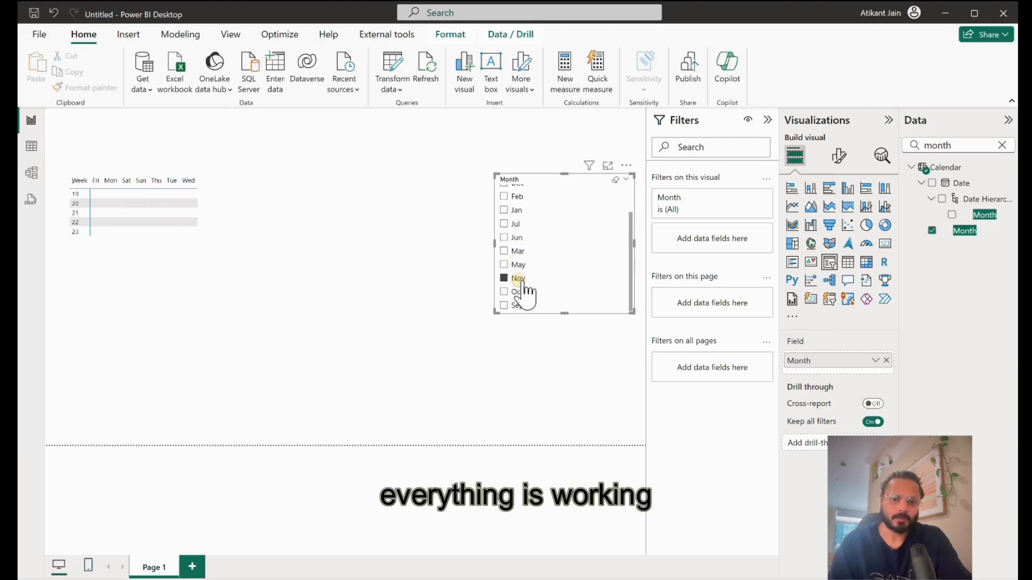
# - In the data table view, filter the Year Expense Calendar table's Date column to Tuesday, January 3, 2023 and inspect its SubCategory entry
pyautogui.click(319, 230)
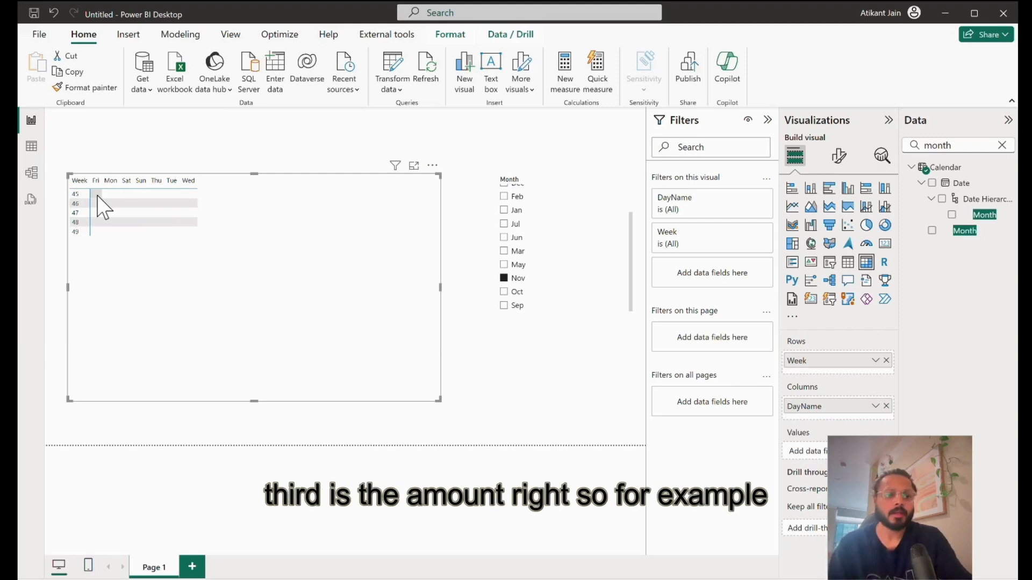
pyautogui.click(34, 147)
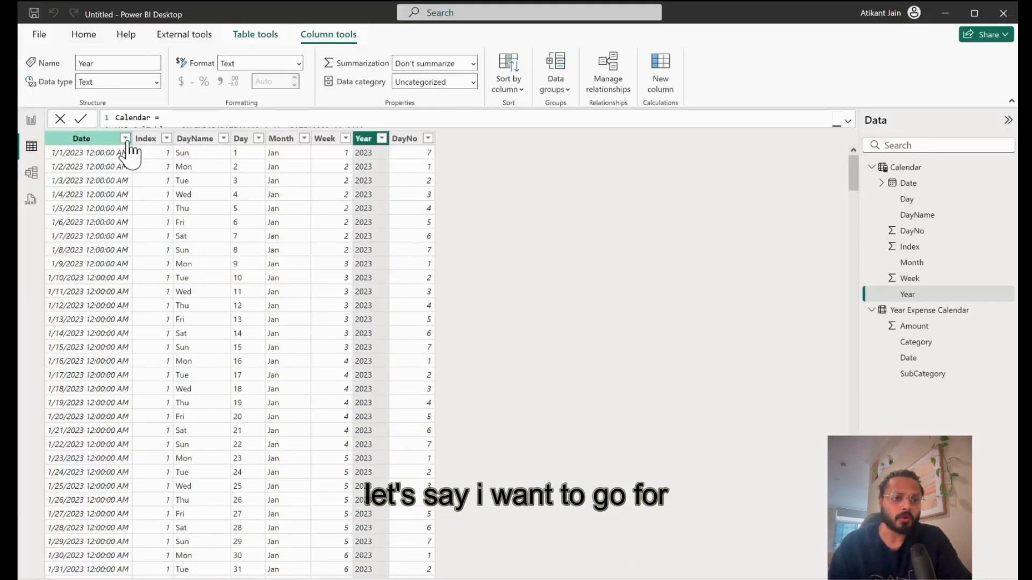
pyautogui.click(125, 138)
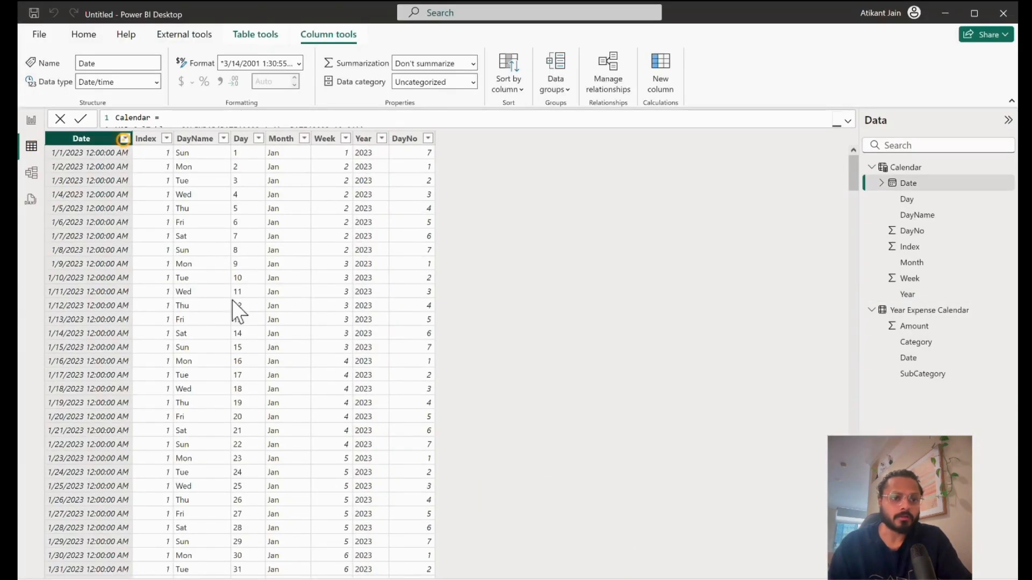
pyautogui.click(559, 280)
pyautogui.click(955, 308)
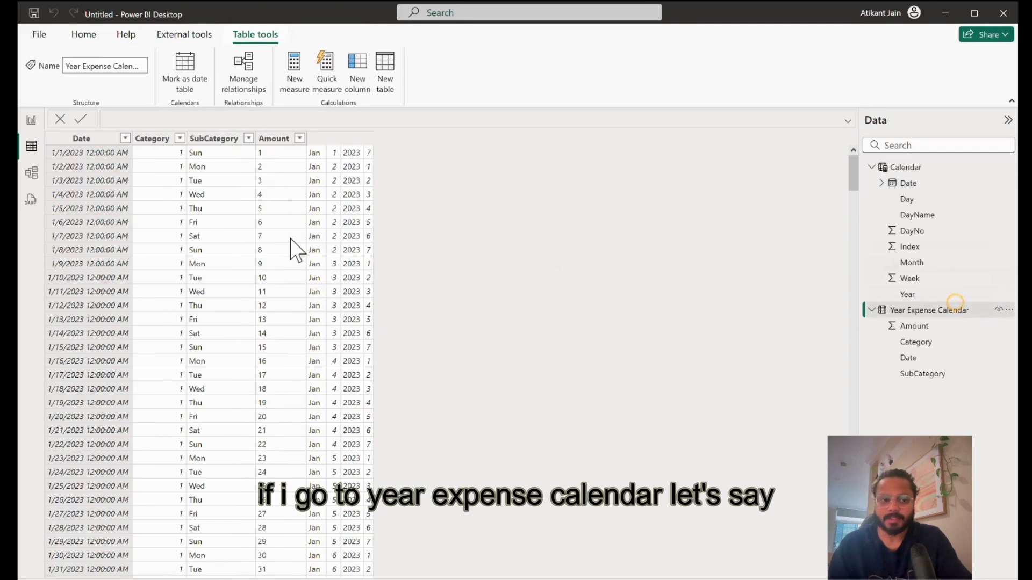
pyautogui.click(141, 138)
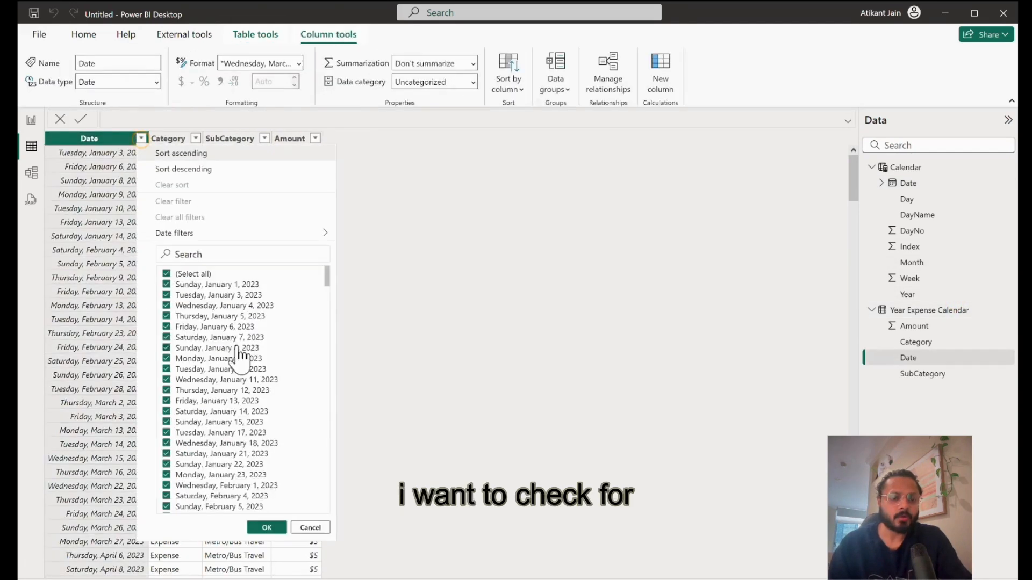
pyautogui.click(194, 273)
pyautogui.click(241, 295)
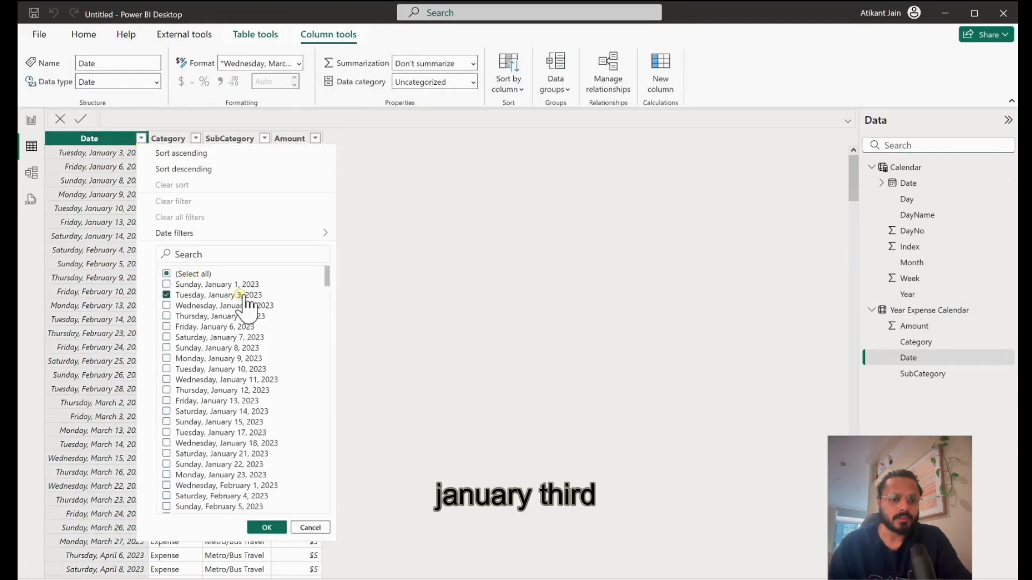
pyautogui.click(265, 527)
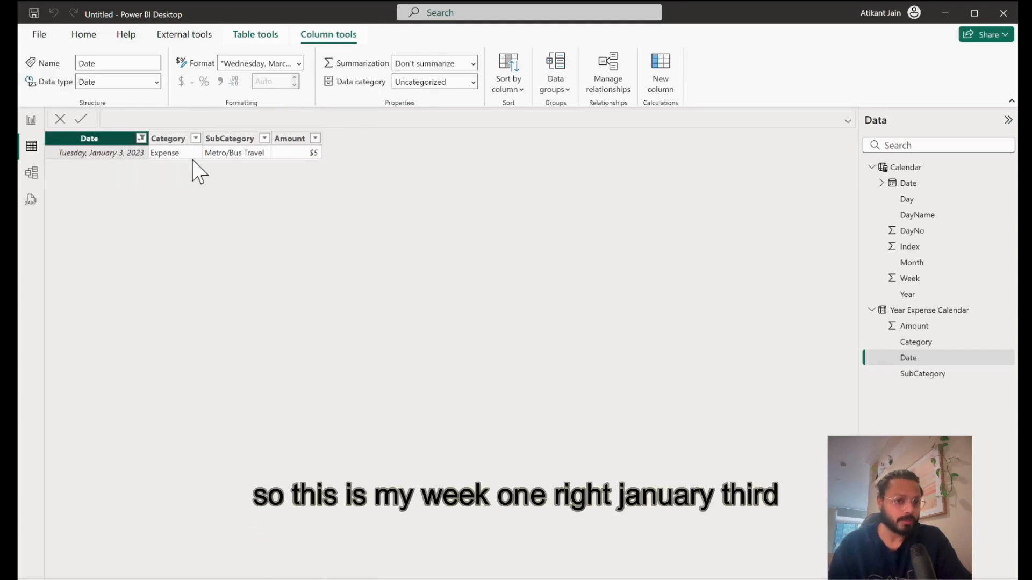
pyautogui.click(235, 153)
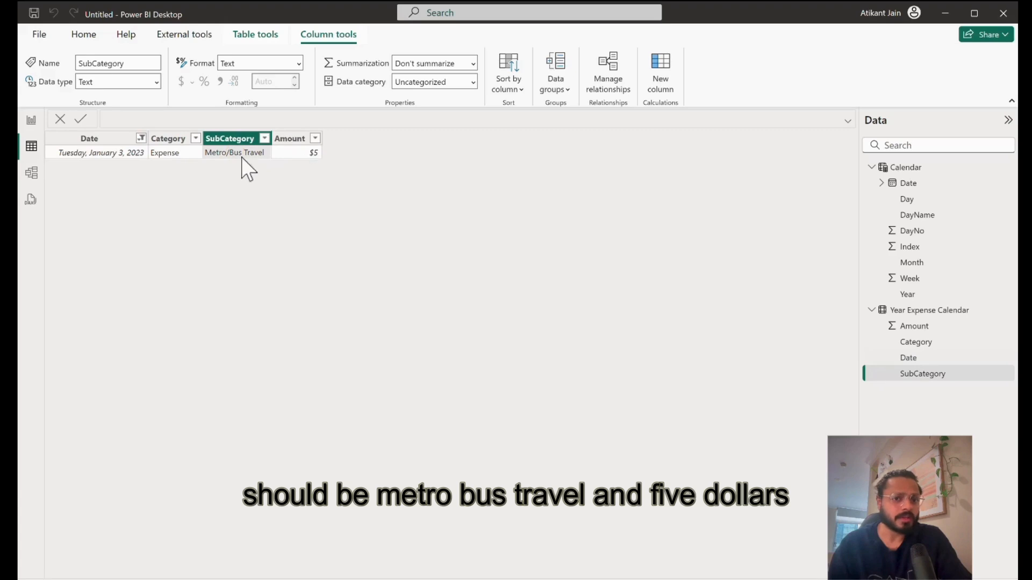
# - Return to the report page and filter the matrix to Jan with the Month slicer
pyautogui.click(31, 119)
pyautogui.scroll(-2, 529, 258)
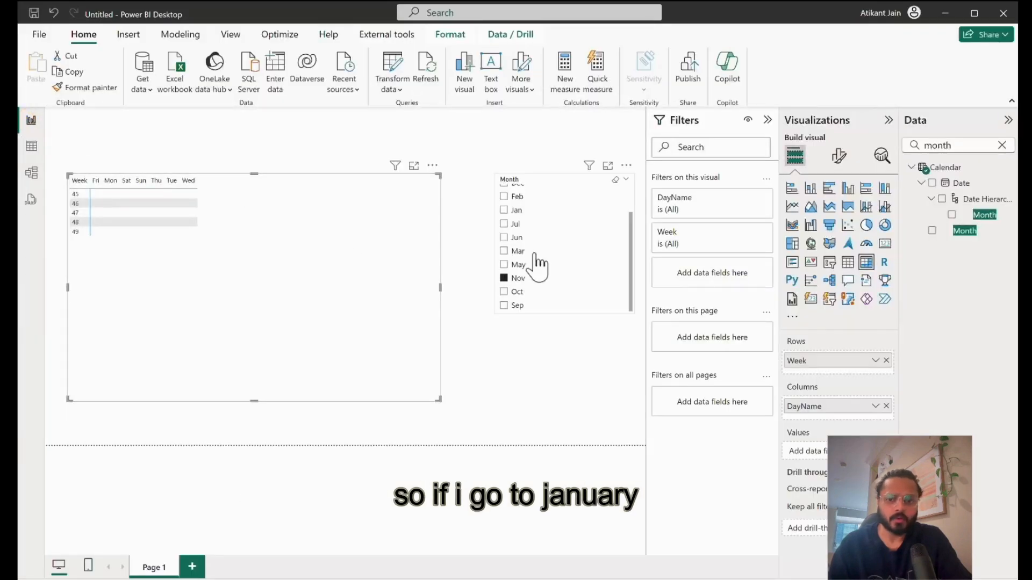
pyautogui.click(515, 210)
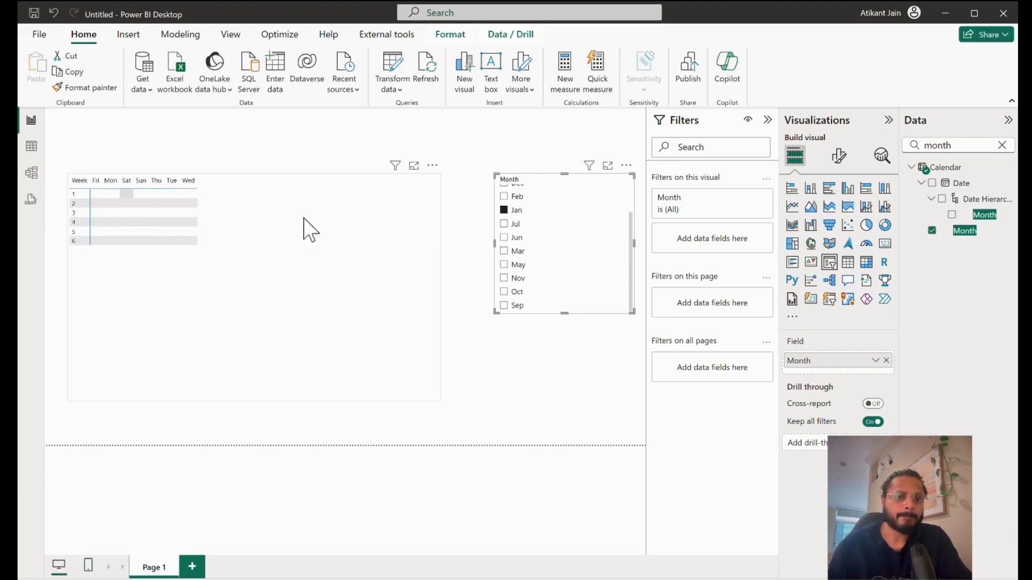
pyautogui.click(429, 230)
pyautogui.click(458, 243)
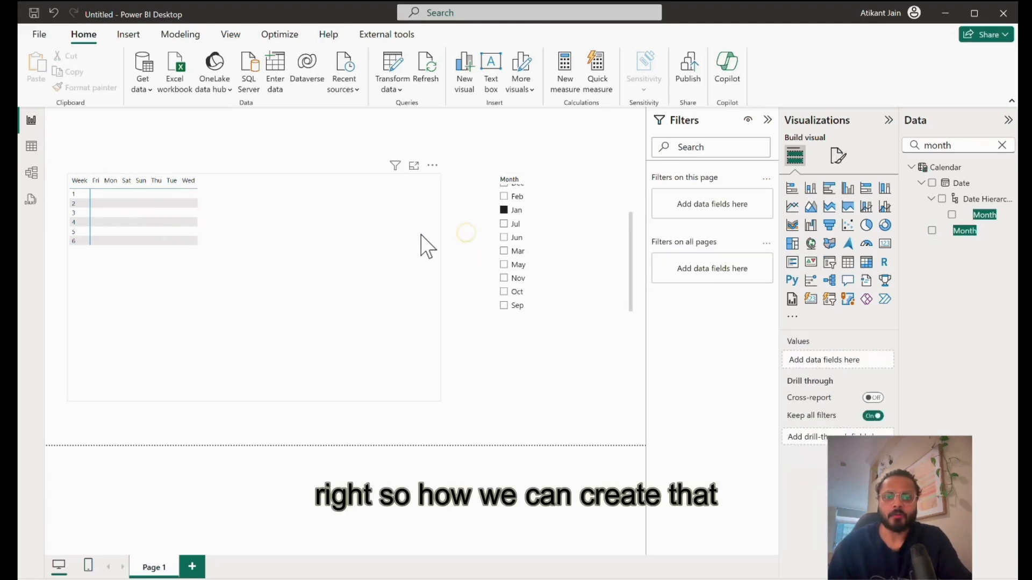
# - Switch to the PowerBI_Calendar file and examine the MainMeasure formula's current day, subcategory and amount parts
pyautogui.hotkey('alt', 'Tab')
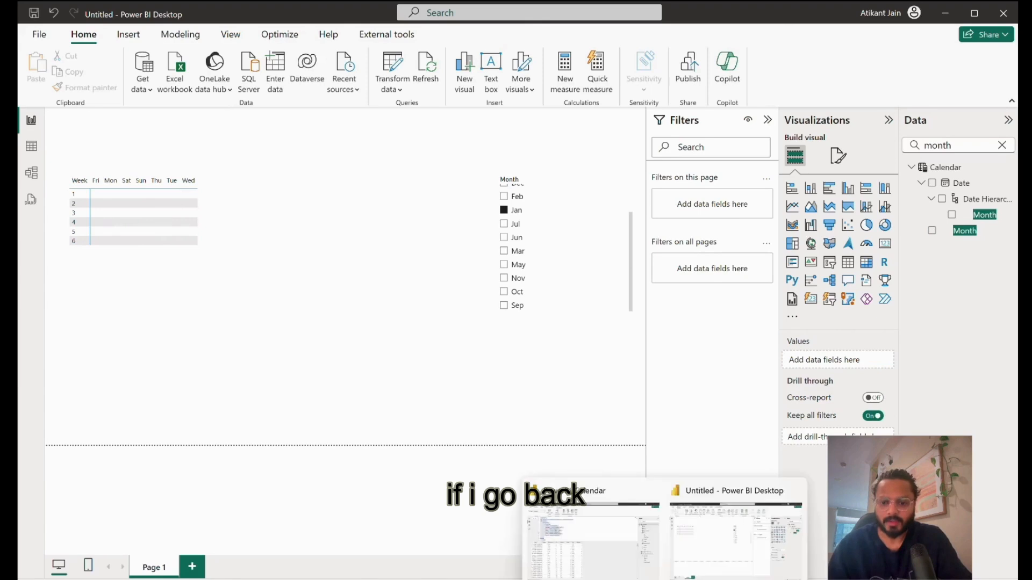
pyautogui.click(935, 311)
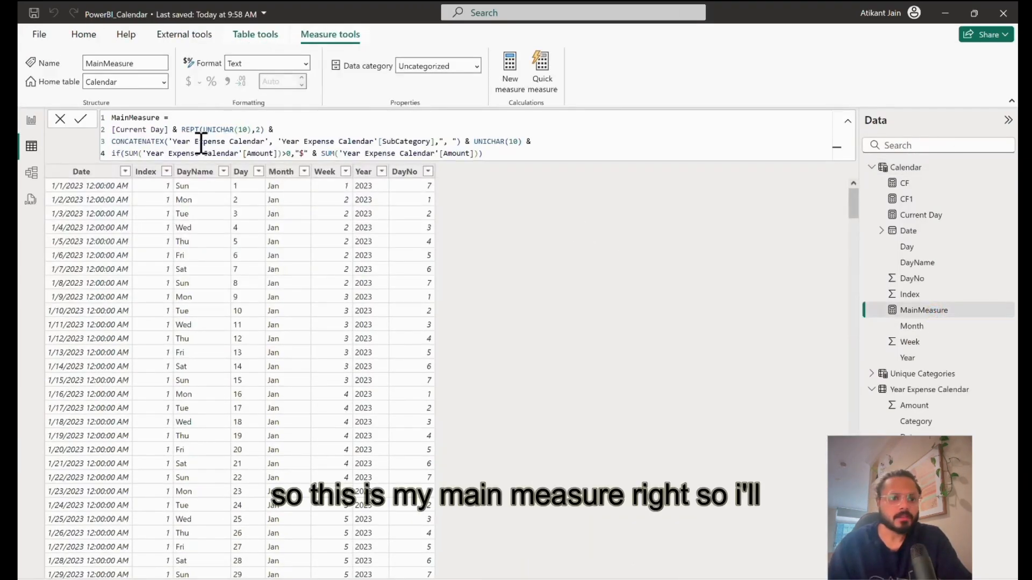
pyautogui.moveTo(112, 118); pyautogui.dragTo(505, 159)
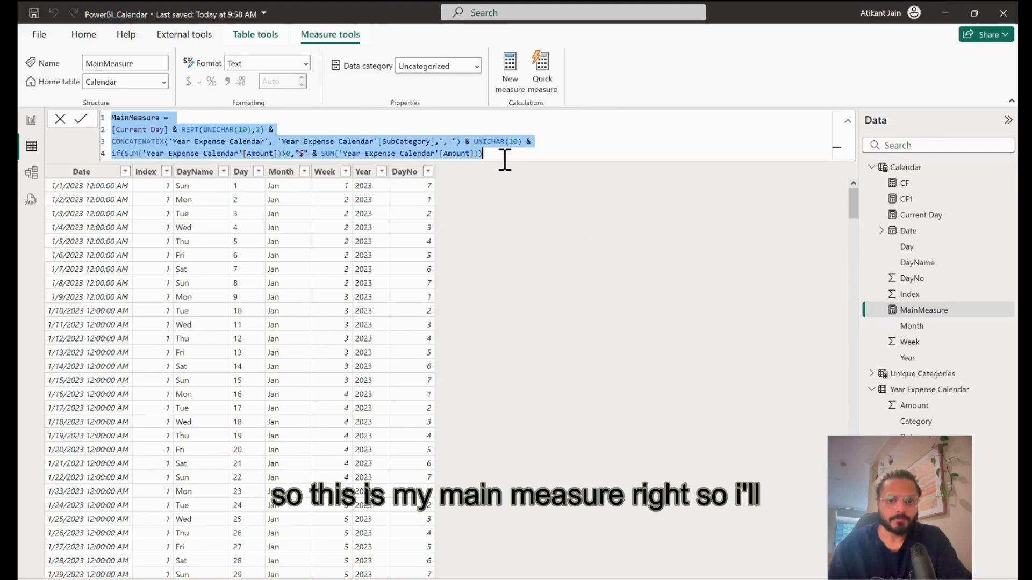
pyautogui.click(505, 160)
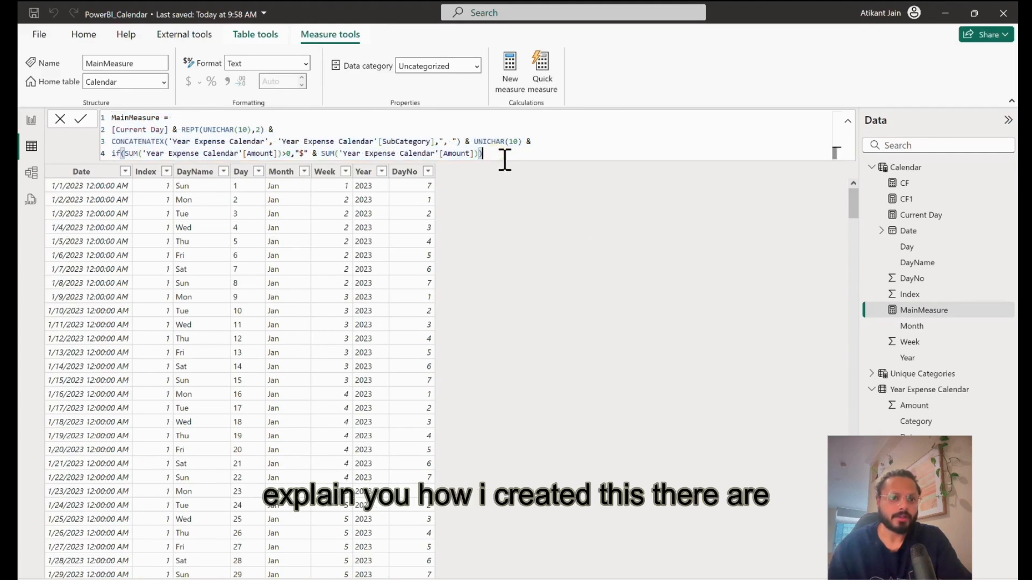
pyautogui.moveTo(114, 131); pyautogui.dragTo(279, 136)
pyautogui.moveTo(113, 142); pyautogui.dragTo(541, 141)
pyautogui.moveTo(113, 154); pyautogui.dragTo(122, 168)
pyautogui.moveTo(113, 130); pyautogui.dragTo(247, 163)
pyautogui.click(536, 150)
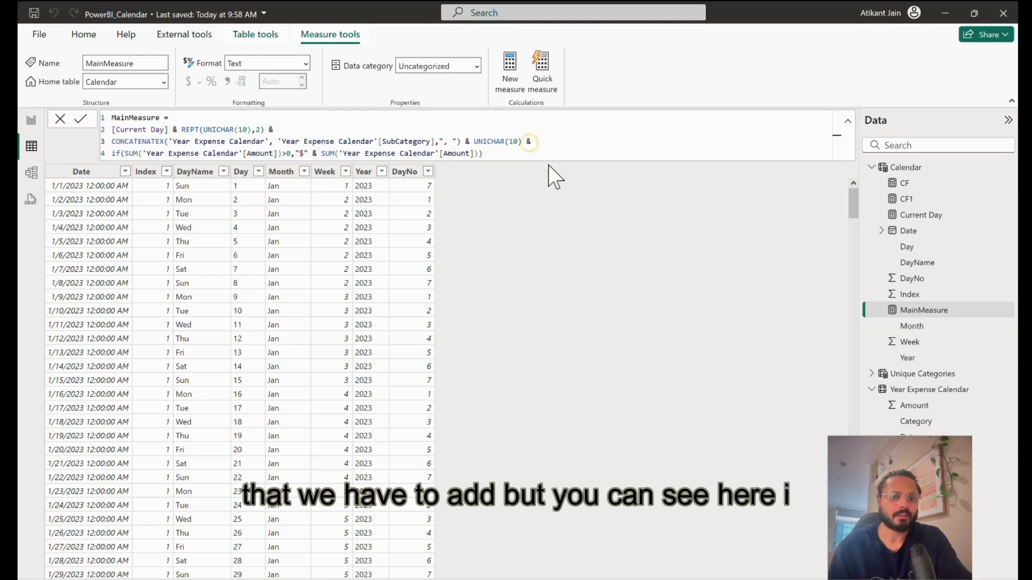
pyautogui.moveTo(169, 131); pyautogui.dragTo(119, 134)
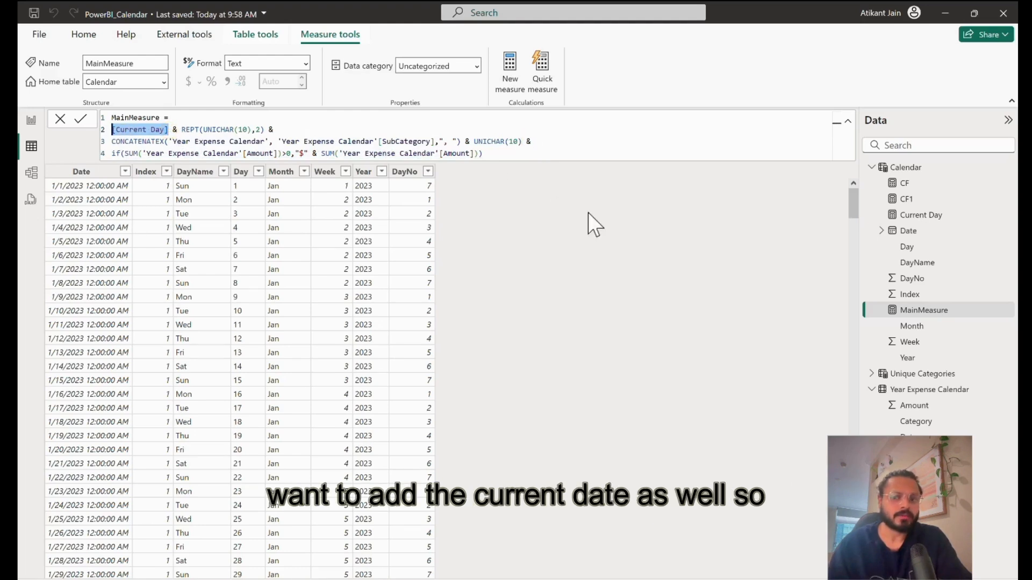
# - Copy the full formula of the Calendar table's Current Day measure
pyautogui.click(945, 219)
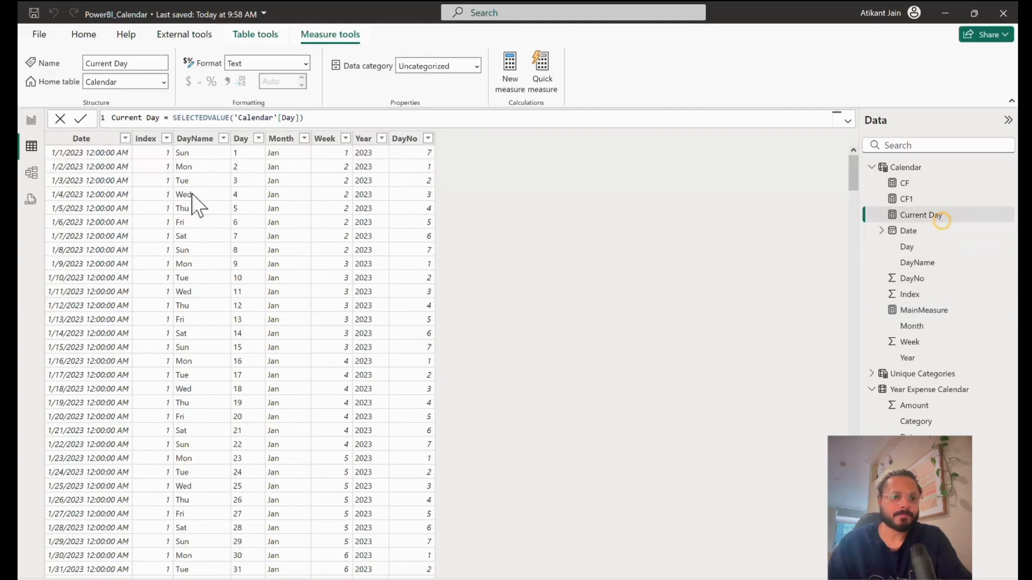
pyautogui.tripleClick(279, 125)
pyautogui.hotkey('ctrl', 'c')
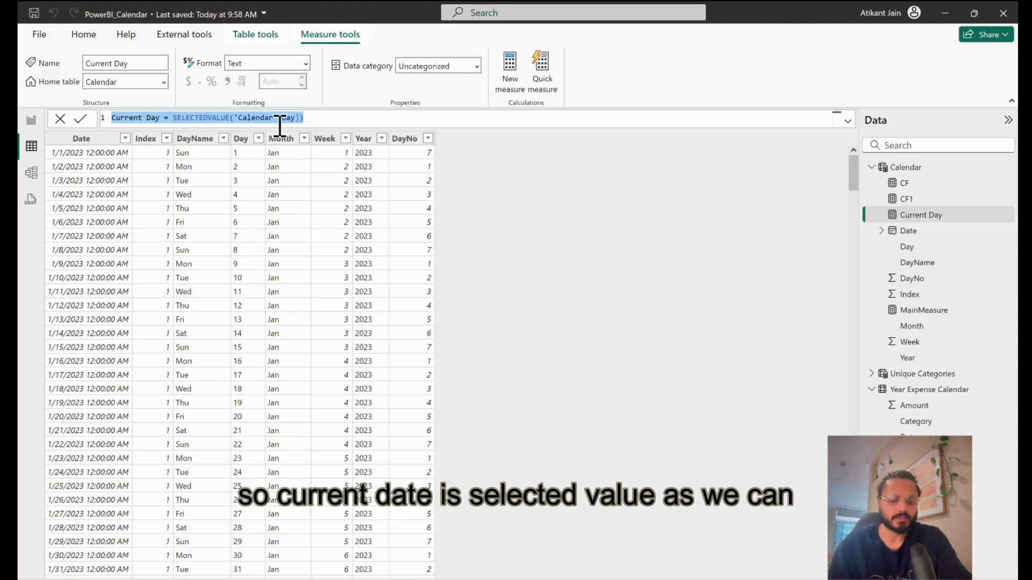
# - Switch back to the untitled Power BI report and create a blank calculated table named _measures
pyautogui.moveTo(665, 579)
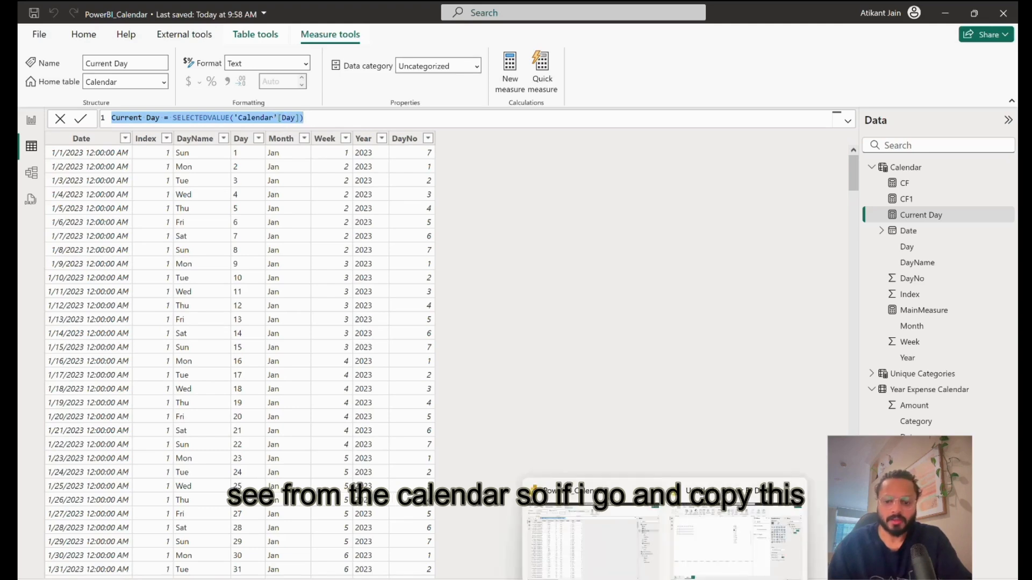
pyautogui.click(724, 551)
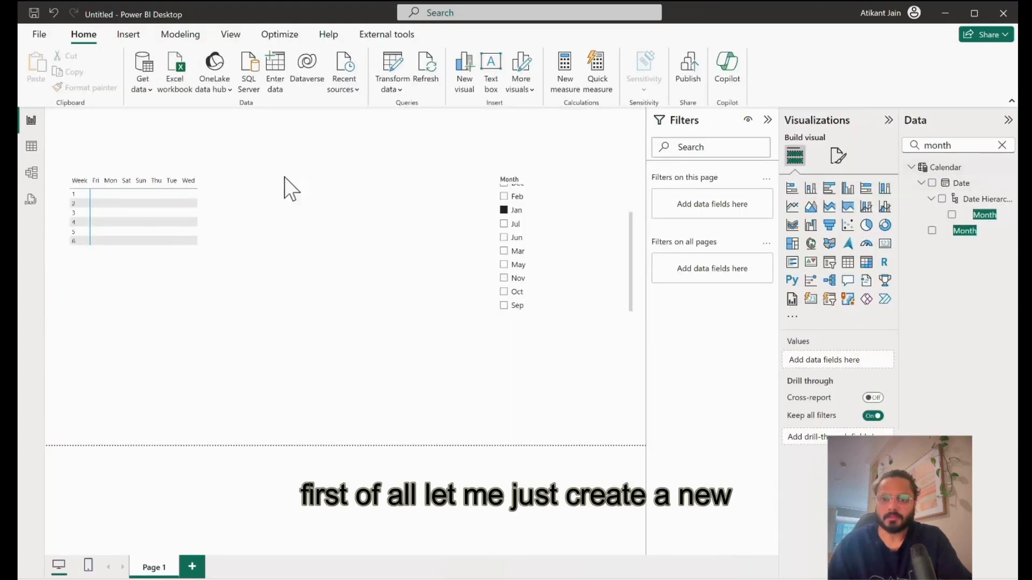
pyautogui.click(31, 146)
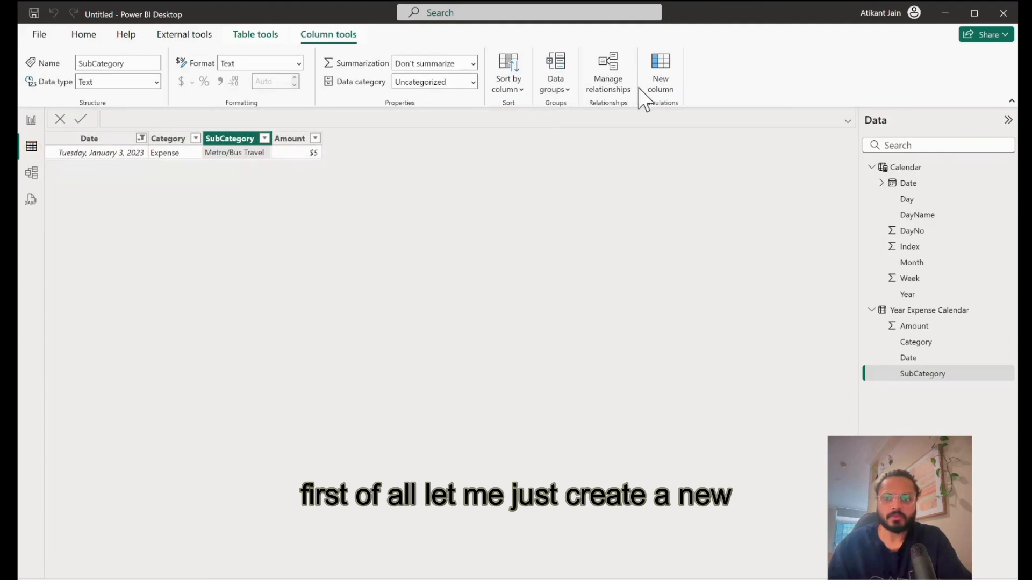
pyautogui.click(255, 35)
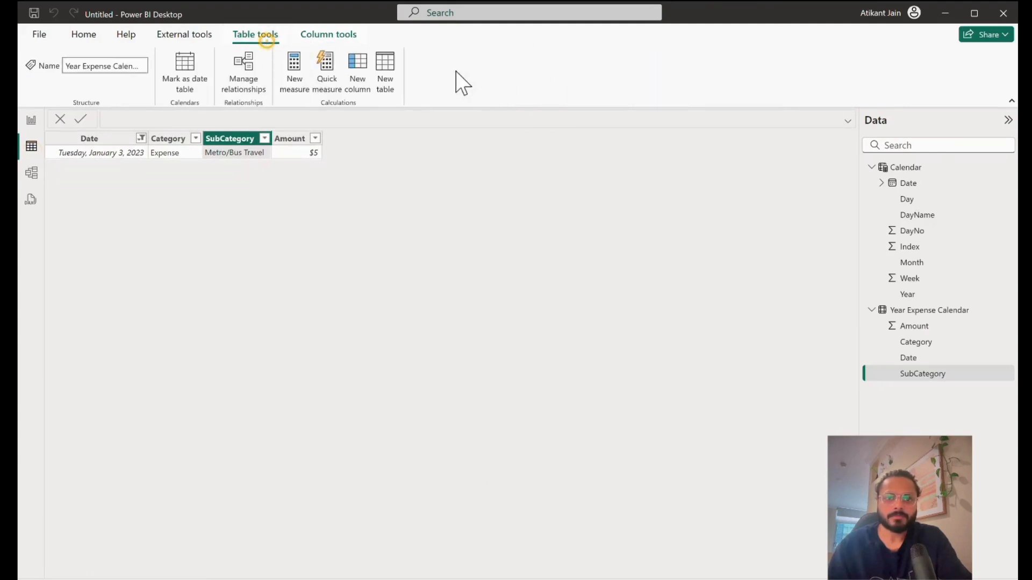
pyautogui.click(391, 80)
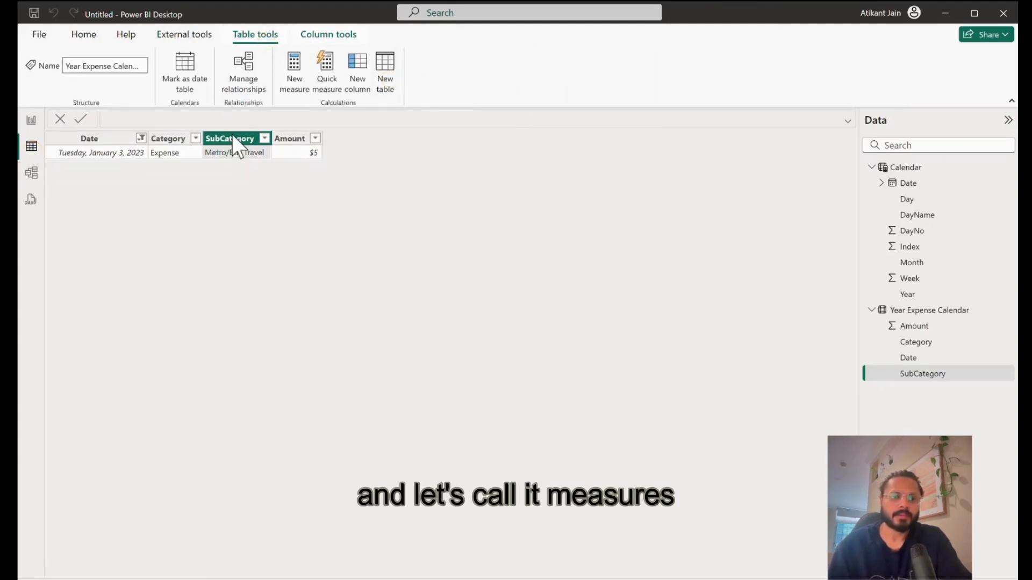
pyautogui.write('measures =')
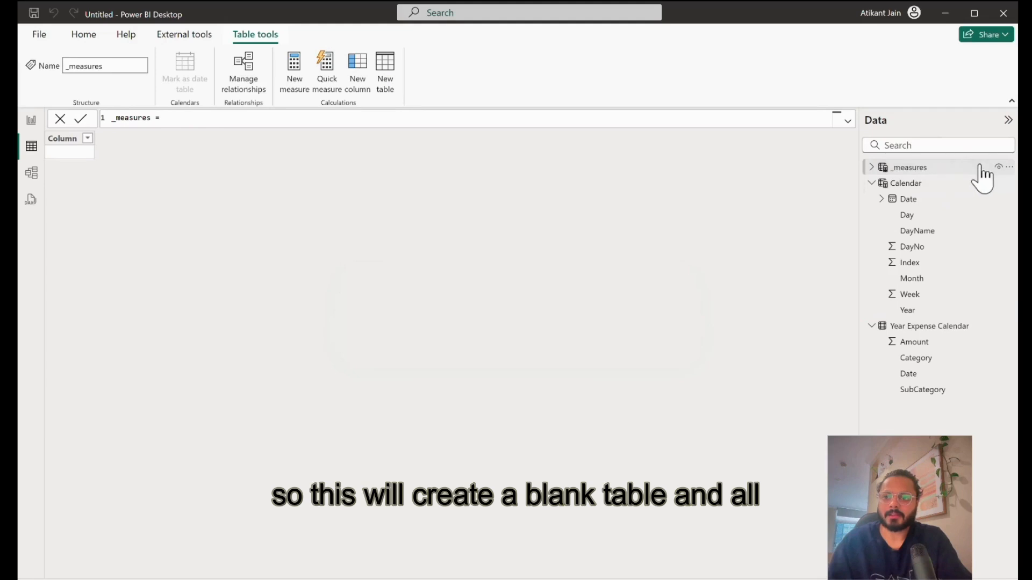
# - Create a measure in the _measures table defined as Current Date = SELECTEDVALUE('Calendar'[Day])
pyautogui.rightClick(1009, 167)
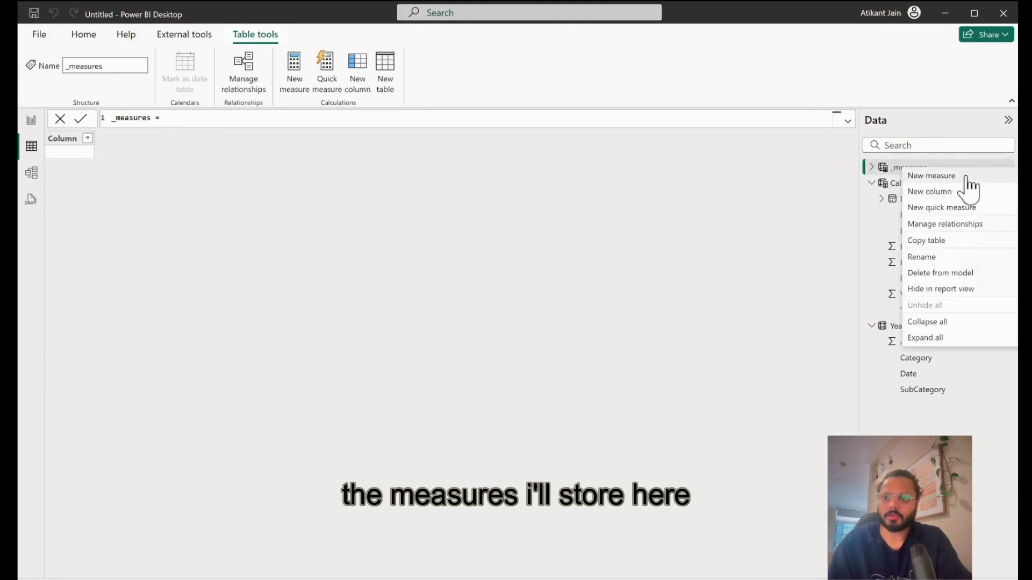
pyautogui.click(965, 178)
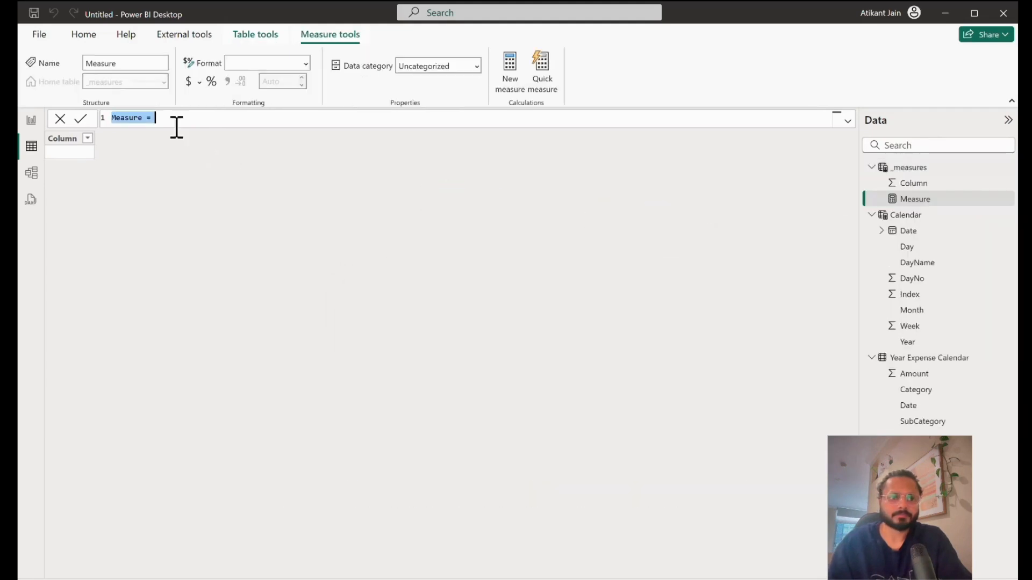
pyautogui.write('Current Date')
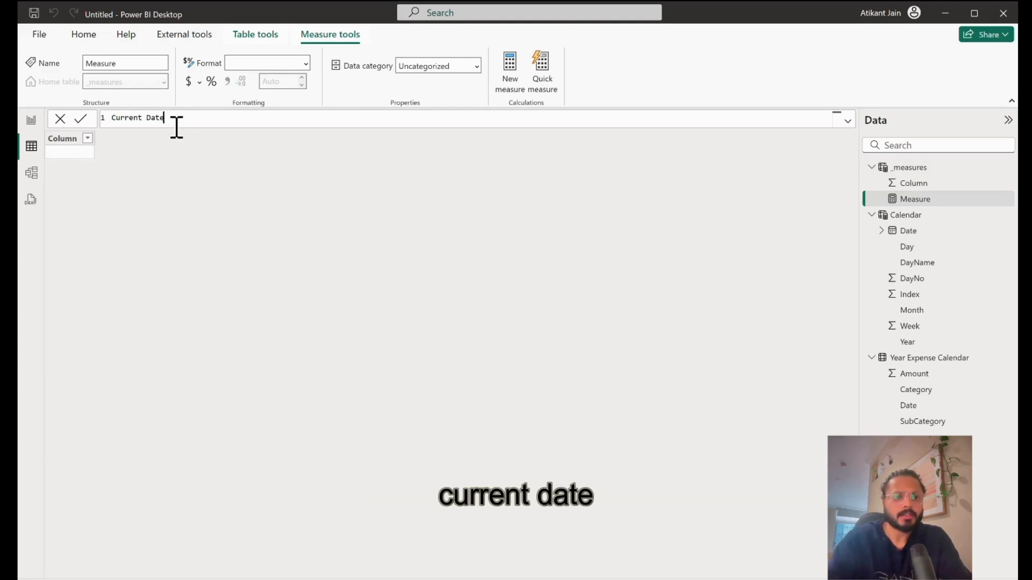
pyautogui.hotkey('ctrl', 'v')
pyautogui.moveTo(178, 127); pyautogui.dragTo(243, 128)
pyautogui.press('Delete')
pyautogui.press('Delete')
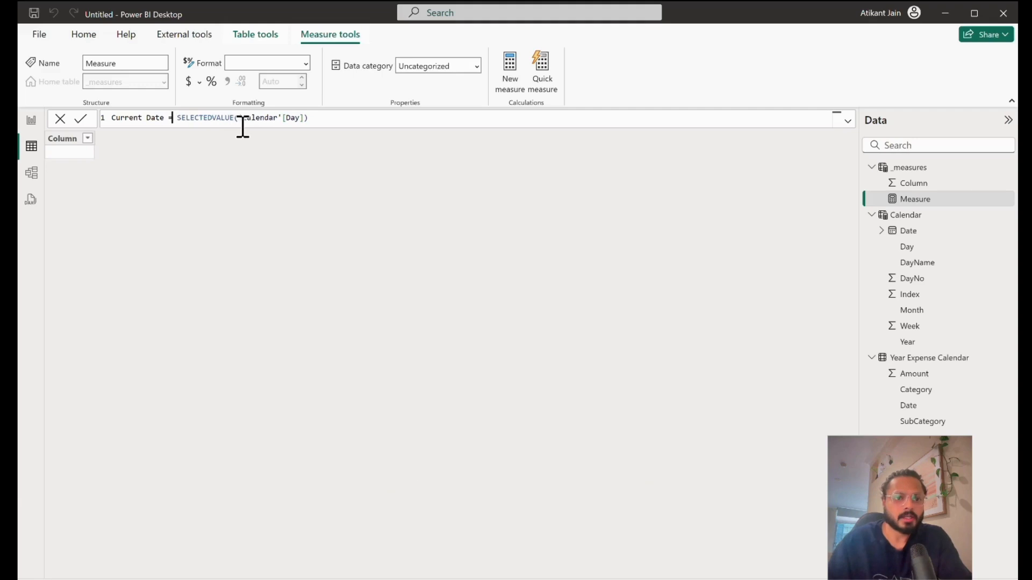
pyautogui.doubleClick(206, 127)
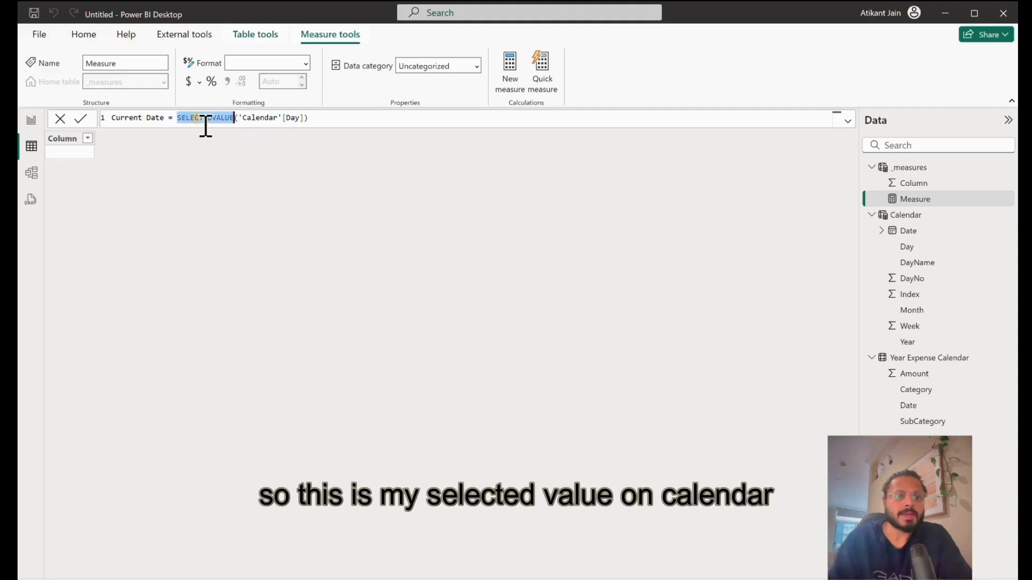
pyautogui.doubleClick(265, 126)
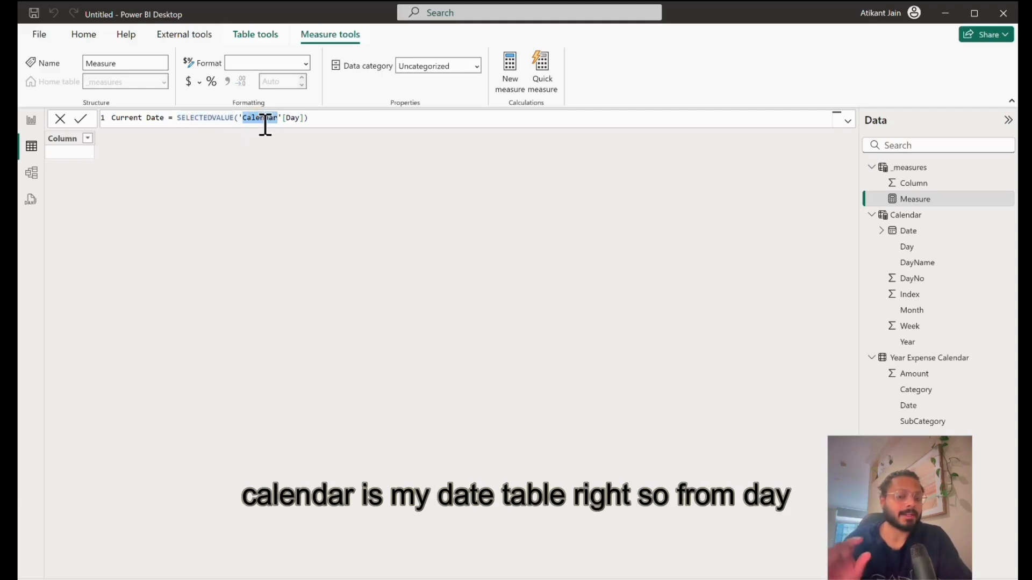
pyautogui.doubleClick(293, 118)
pyautogui.doubleClick(232, 119)
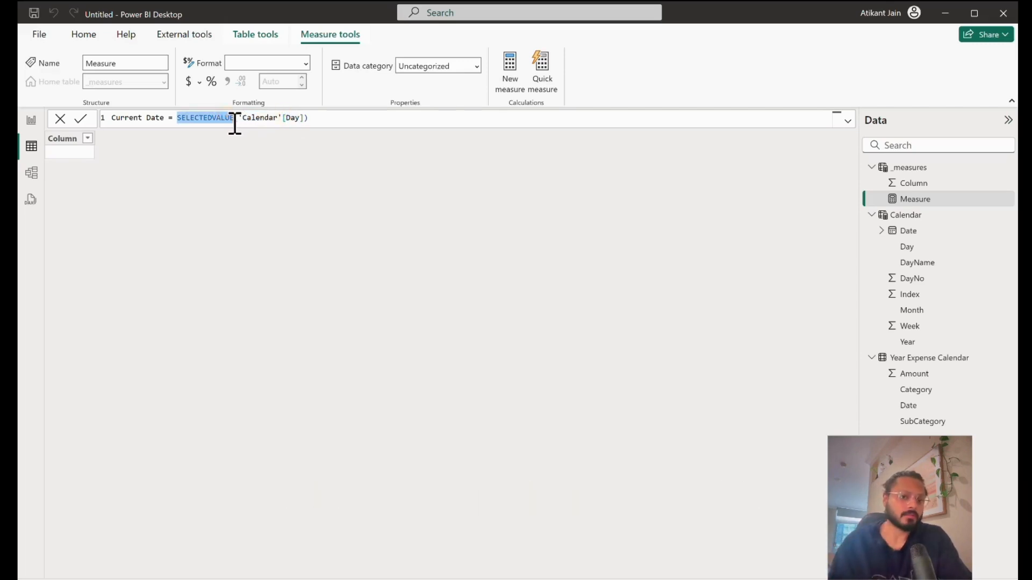
pyautogui.click(81, 118)
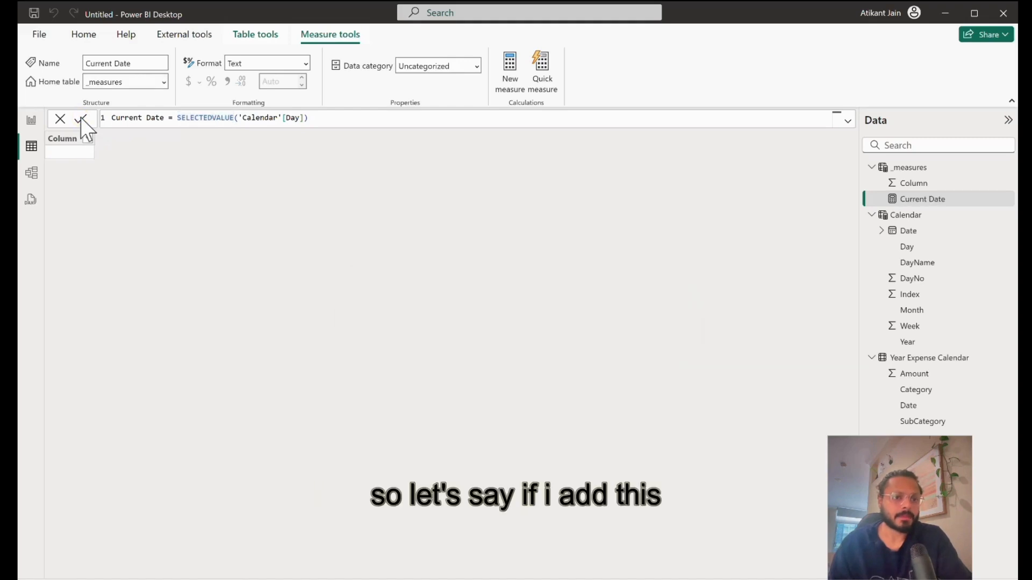
# - Return to the report page, add the Current Date measure to the matrix's values and enlarge the matrix
pyautogui.click(31, 120)
pyautogui.click(313, 242)
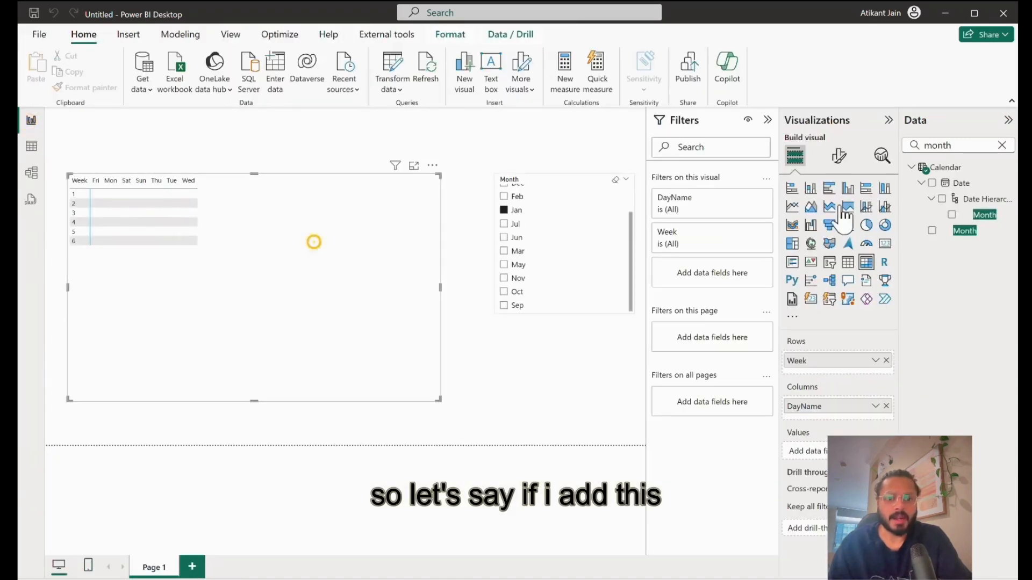
pyautogui.click(961, 153)
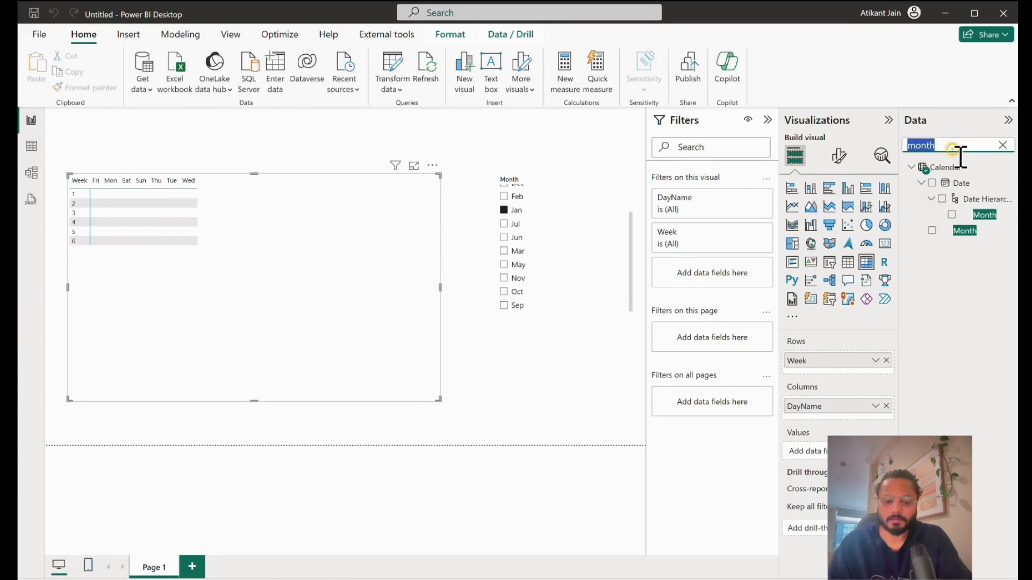
pyautogui.write('curre')
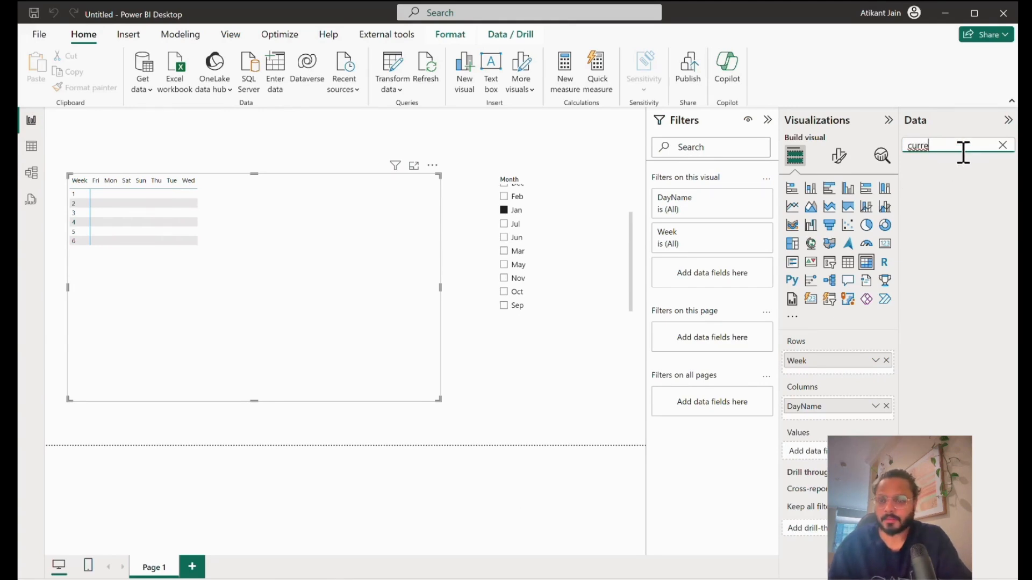
pyautogui.press('BackSpace')
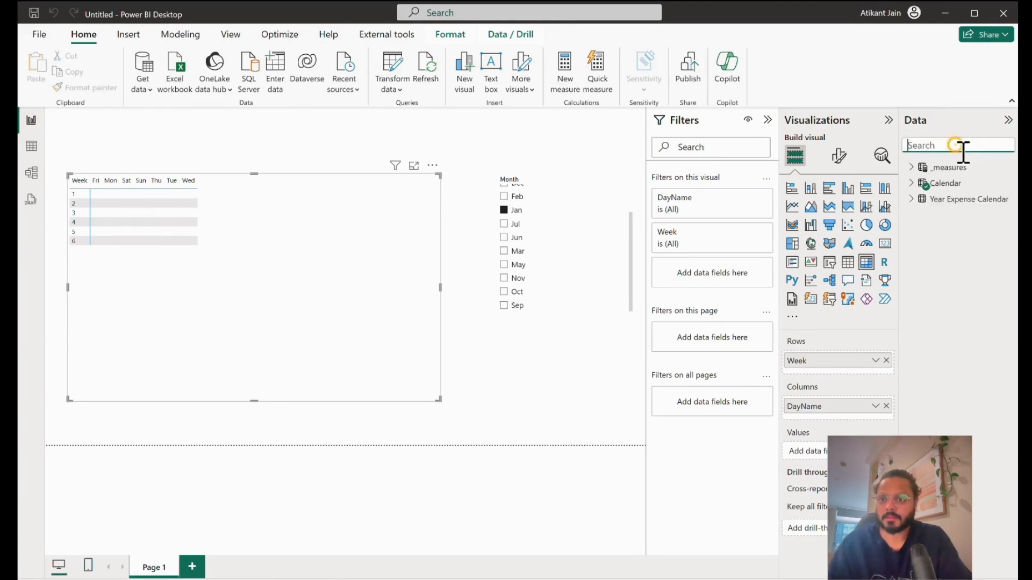
pyautogui.click(912, 167)
pyautogui.moveTo(977, 200); pyautogui.dragTo(834, 459)
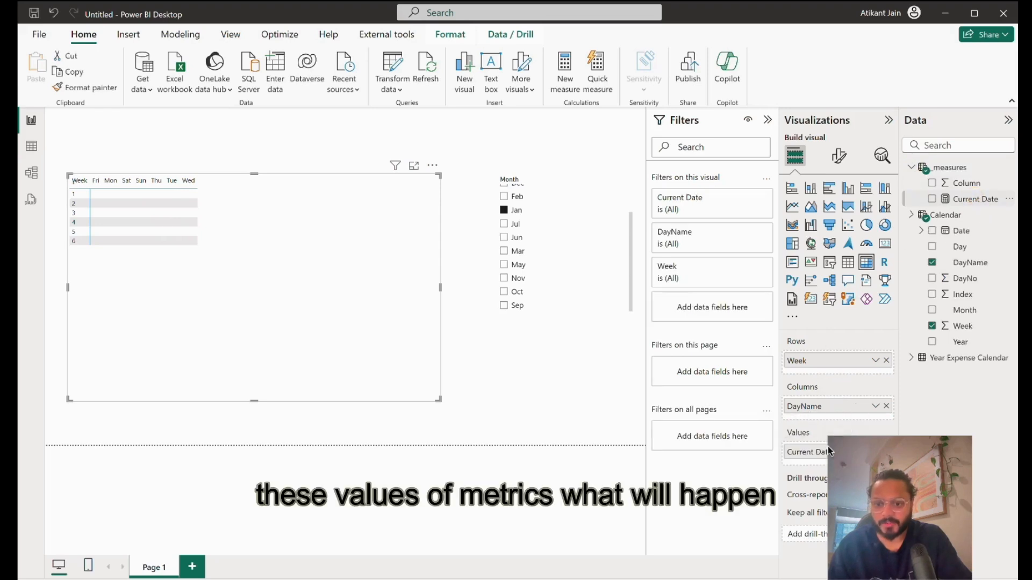
pyautogui.click(441, 415)
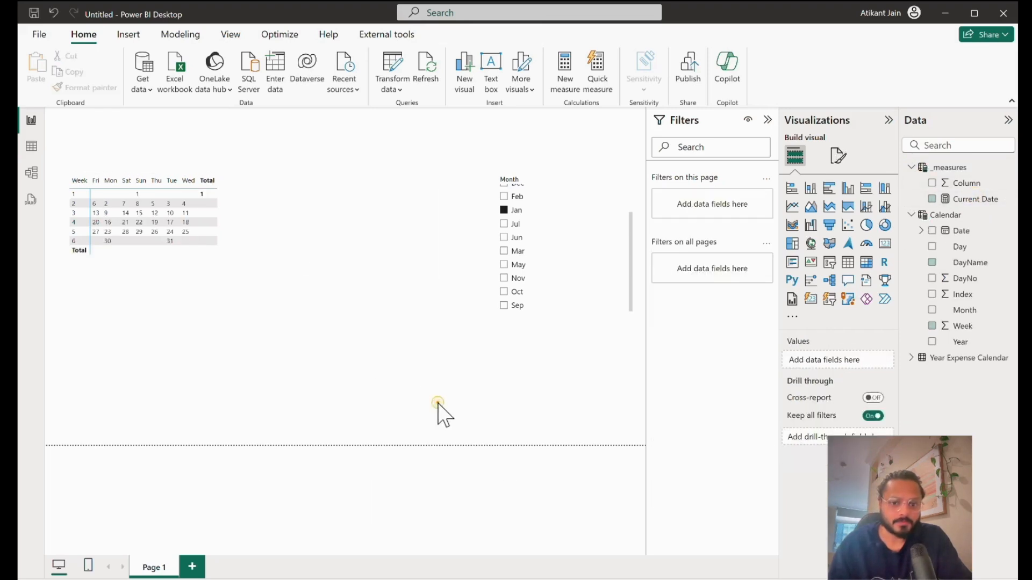
pyautogui.click(419, 359)
pyautogui.moveTo(441, 402); pyautogui.dragTo(514, 424)
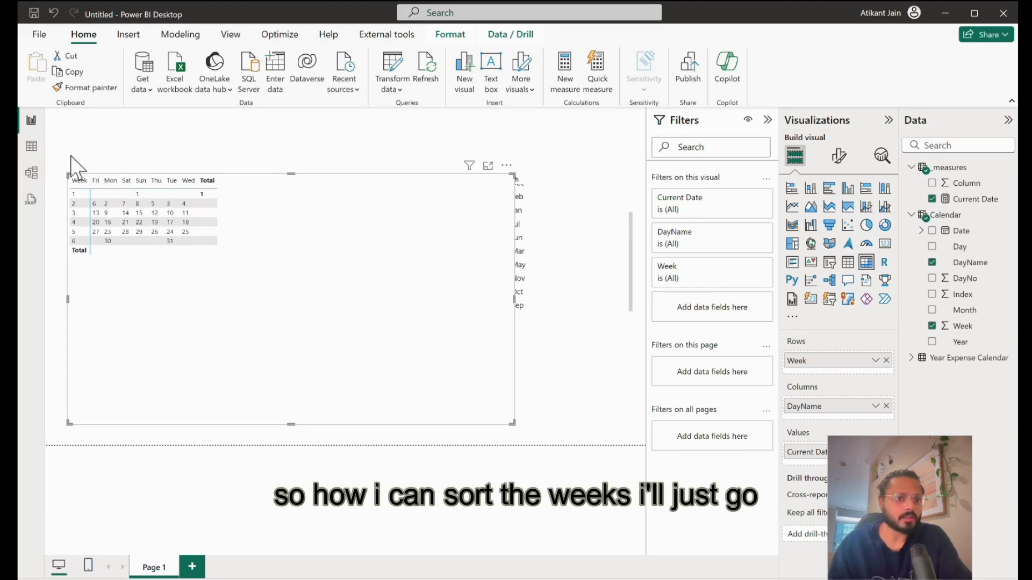
# - Open the Calendar table's data and sort its DayName column by DayNo
pyautogui.click(31, 146)
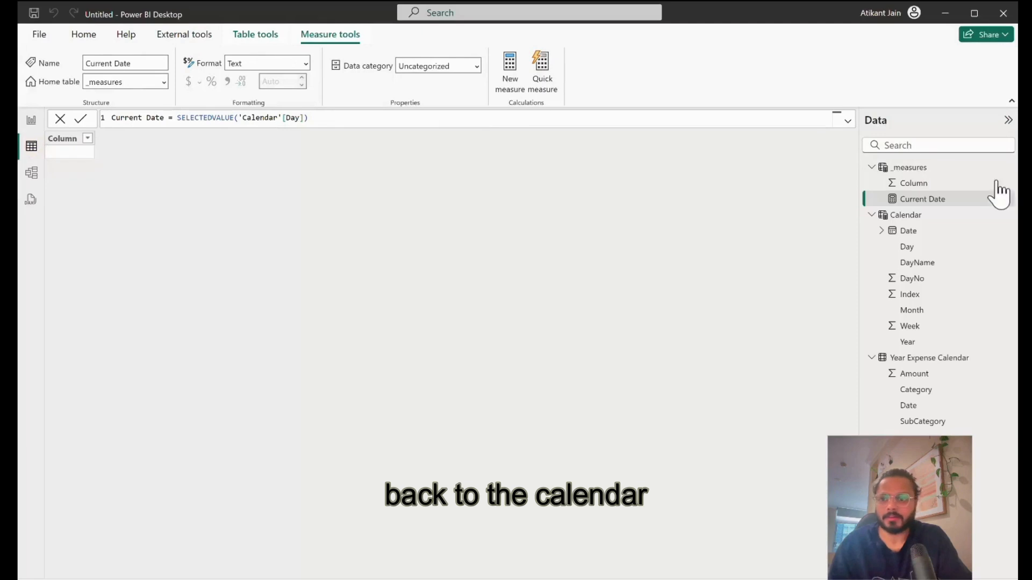
pyautogui.click(921, 216)
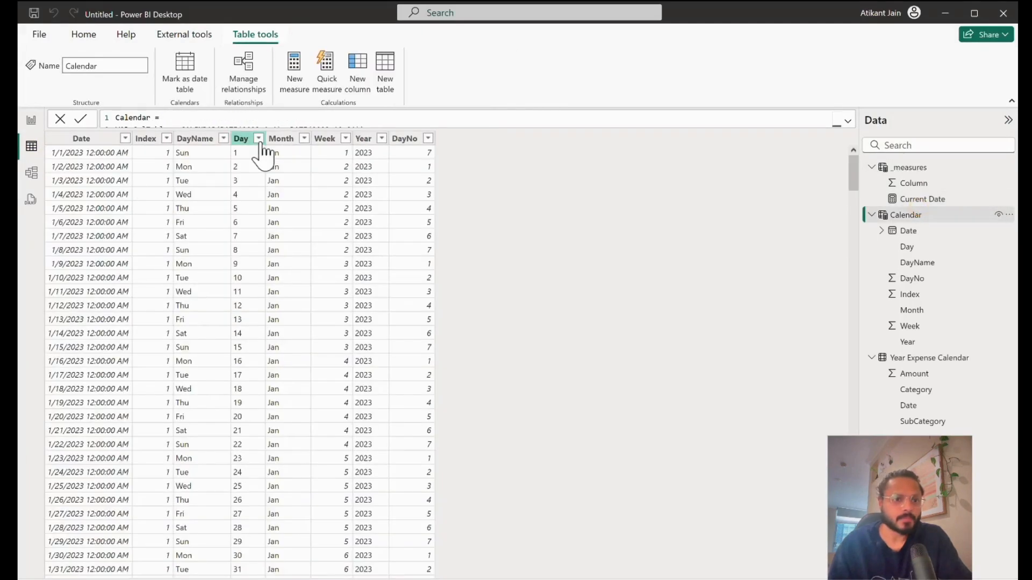
pyautogui.click(196, 138)
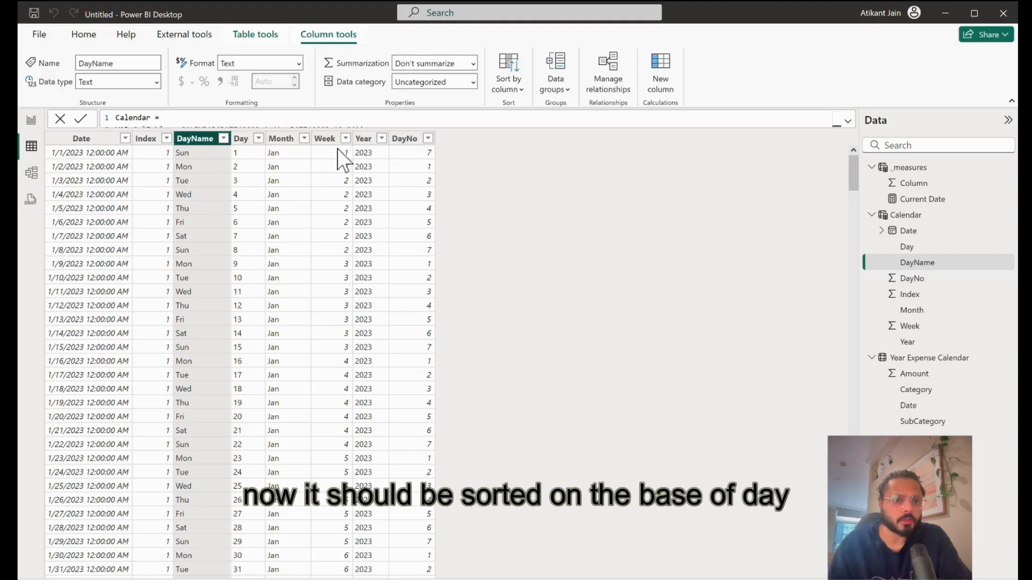
pyautogui.click(407, 139)
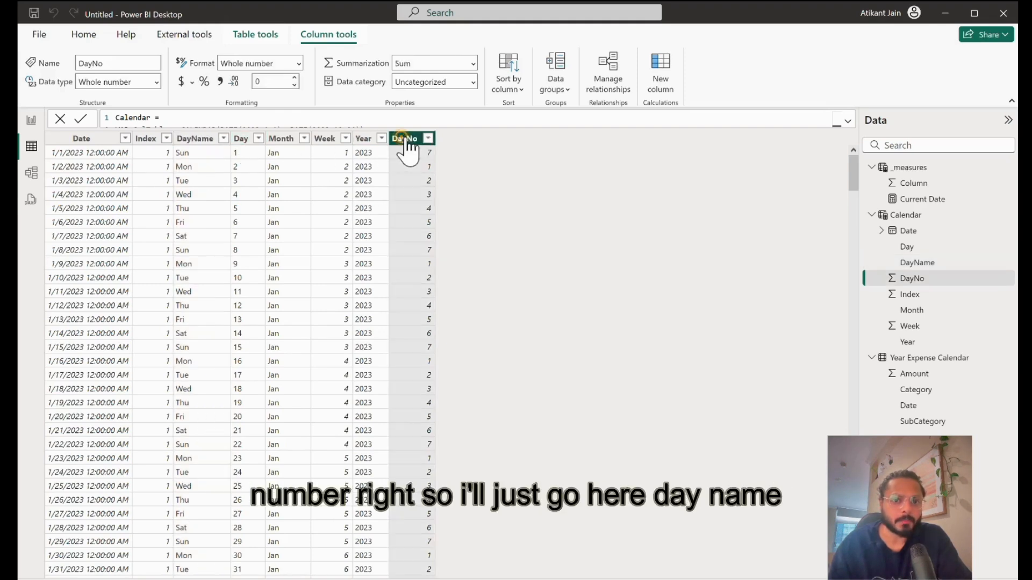
pyautogui.click(200, 139)
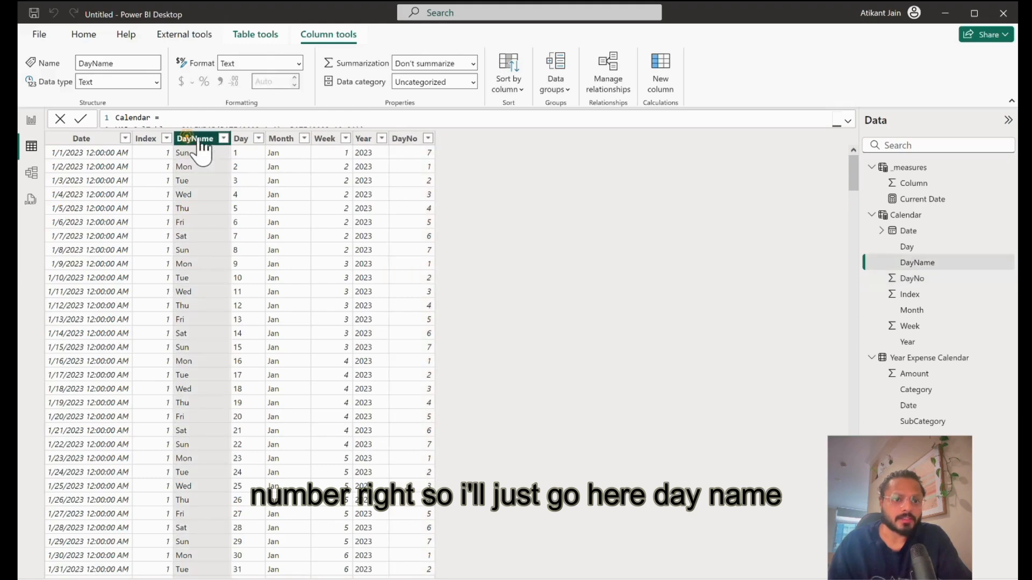
pyautogui.click(502, 83)
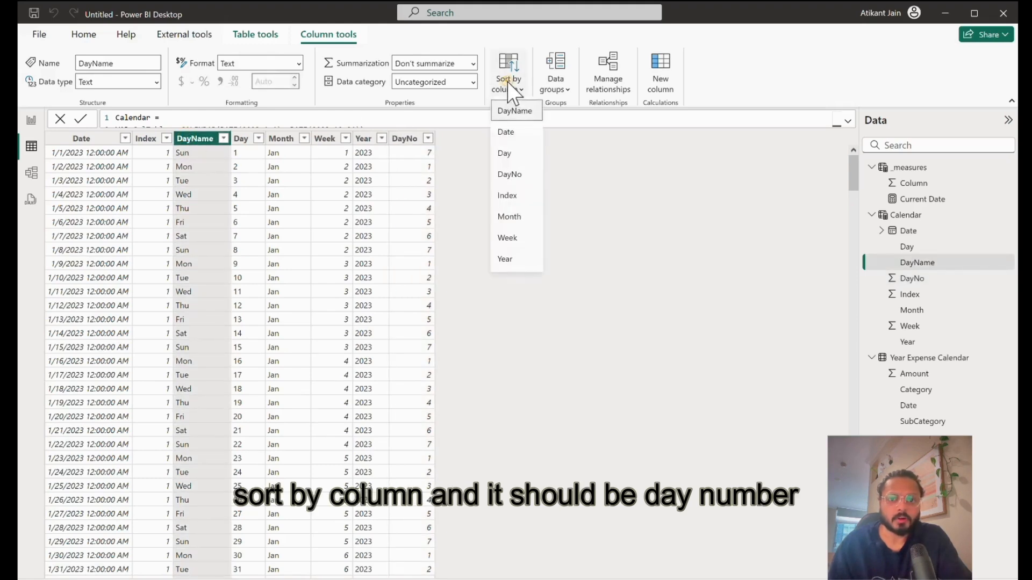
pyautogui.click(520, 174)
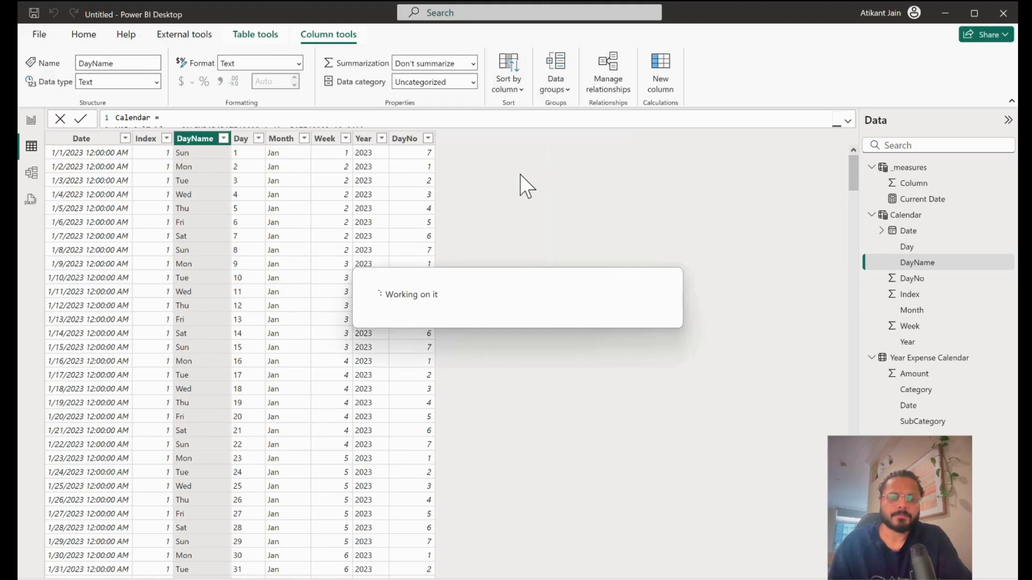
# - Return to the report page, turn off the matrix's column and row subtotals, and reposition the matrix on the canvas
pyautogui.click(32, 120)
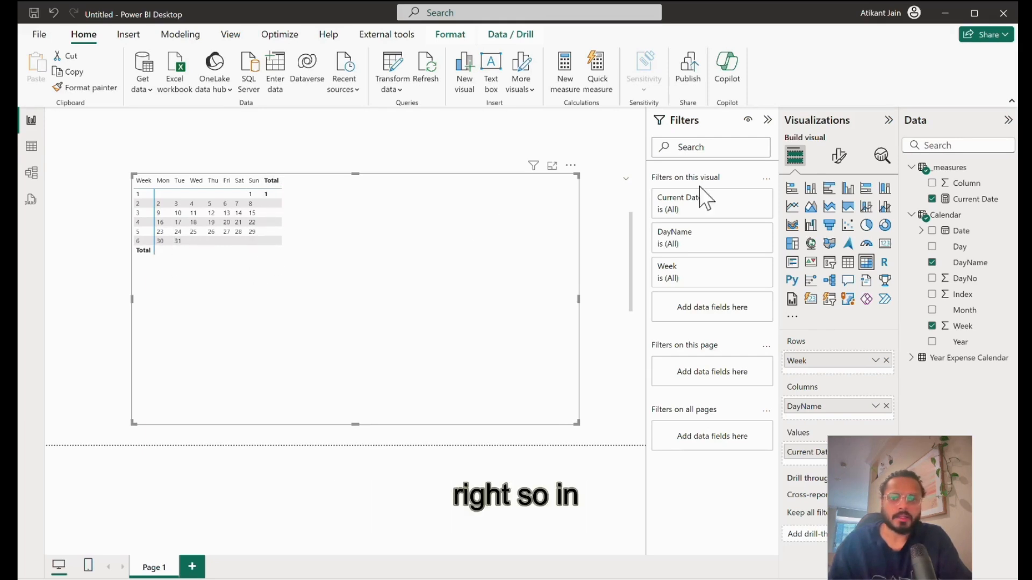
pyautogui.click(841, 157)
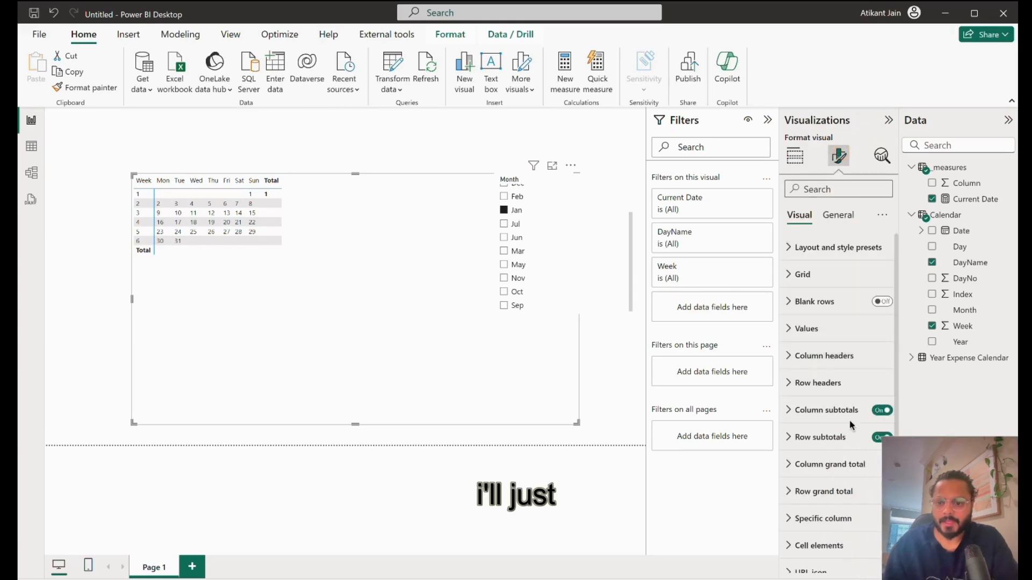
pyautogui.click(881, 411)
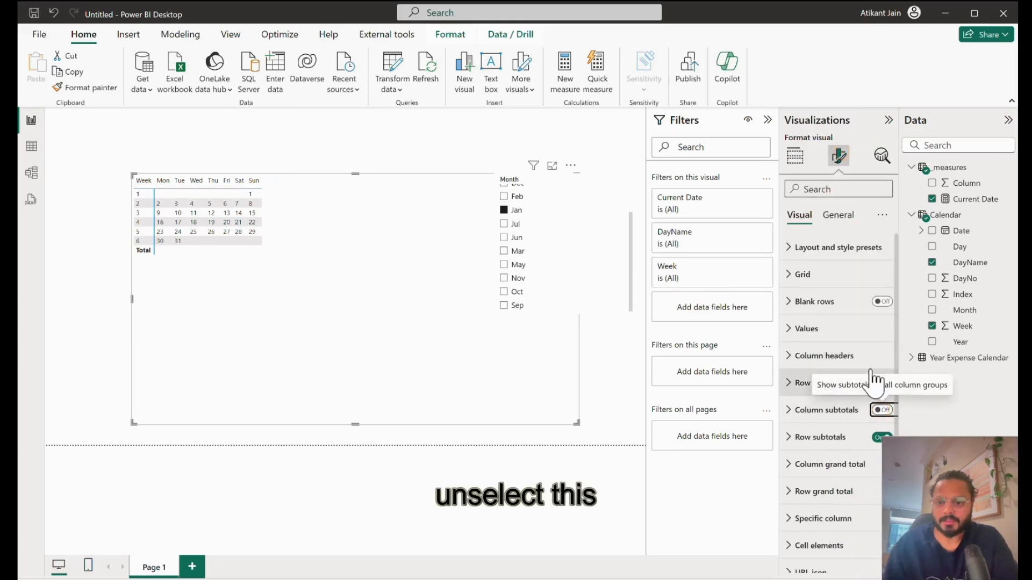
pyautogui.scroll(-1, 876, 379)
pyautogui.click(881, 398)
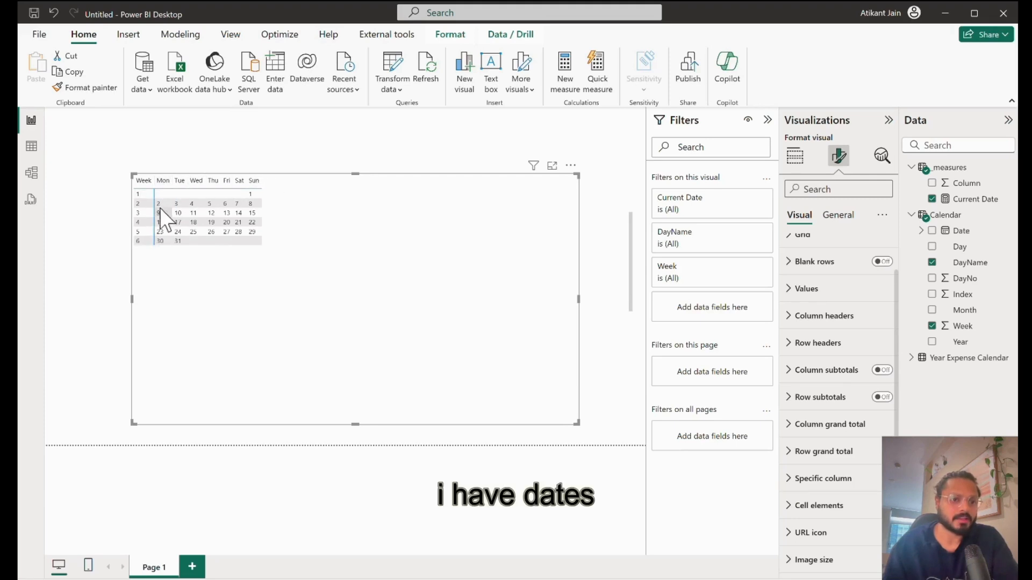
pyautogui.moveTo(395, 265); pyautogui.dragTo(335, 241)
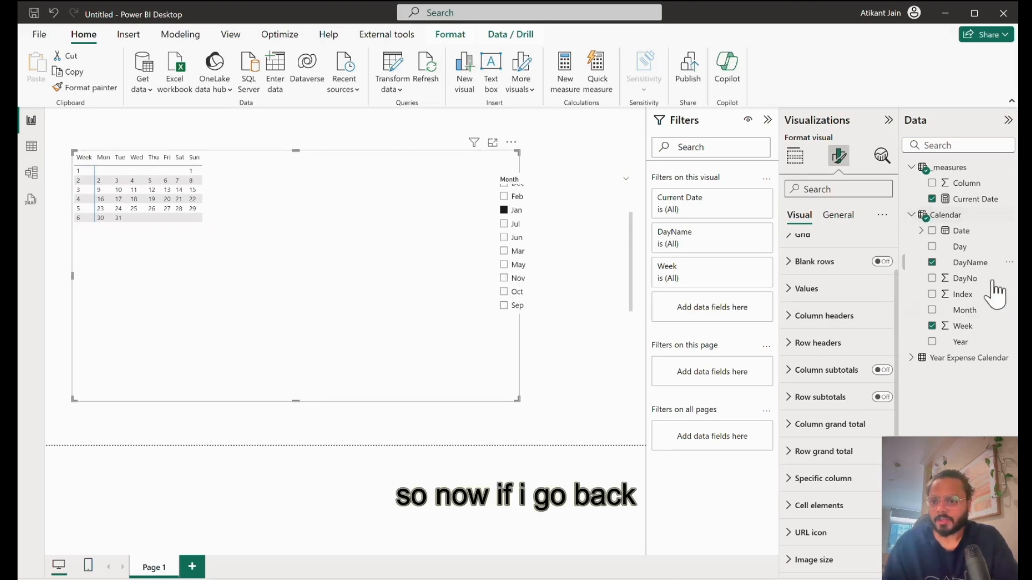
# - Switch to the PowerBI_Calendar file and copy the full formula of the MainMeasure measure
pyautogui.moveTo(667, 578)
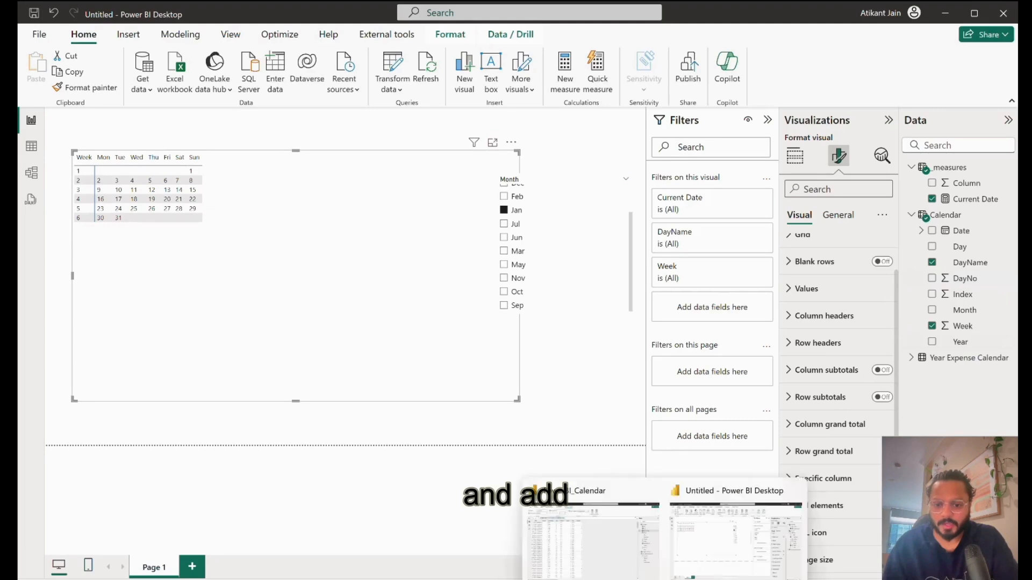
pyautogui.click(627, 555)
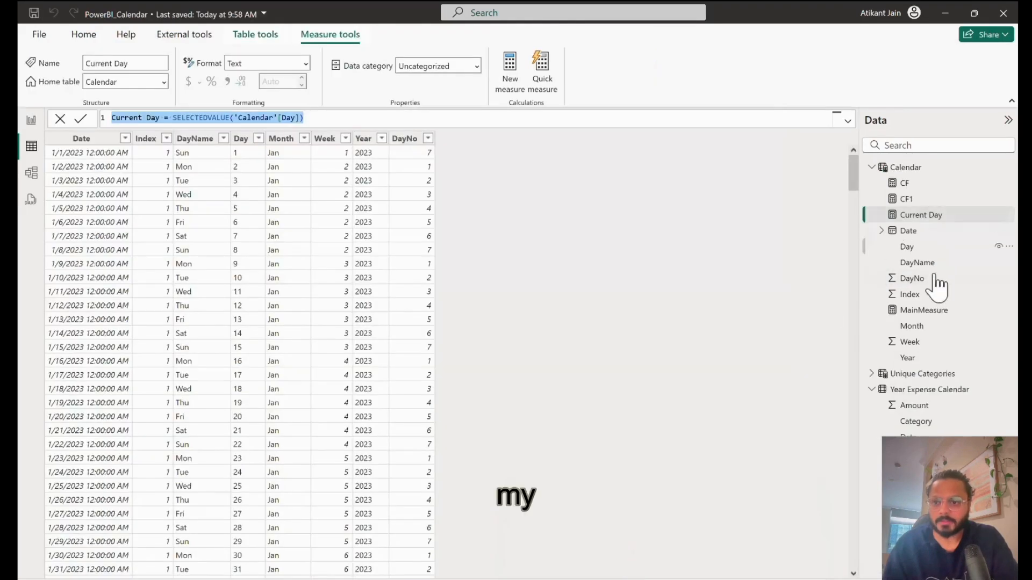
pyautogui.click(934, 308)
pyautogui.moveTo(127, 123); pyautogui.dragTo(489, 161)
pyautogui.hotkey('ctrl', 'c')
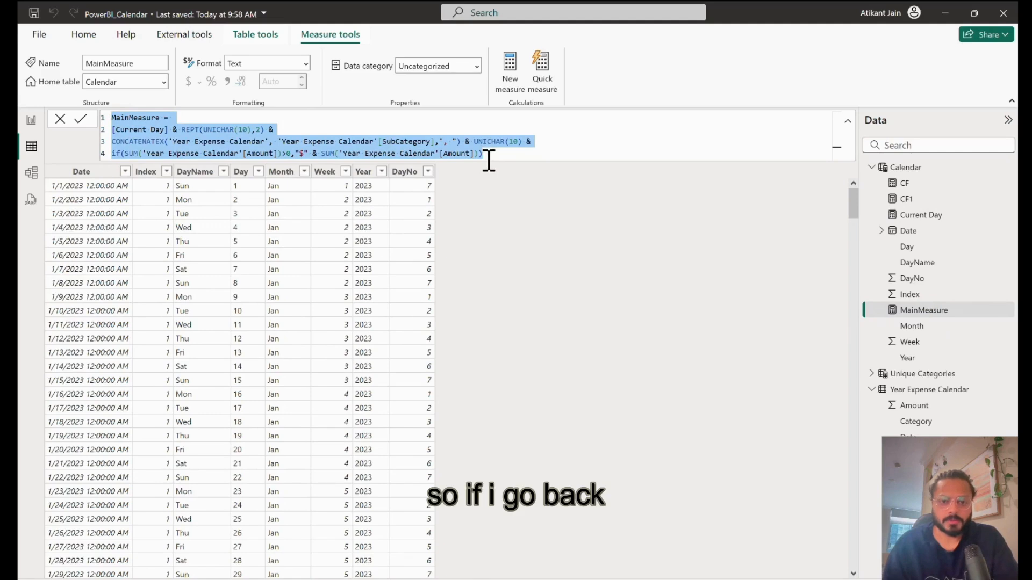
# - Switch back to the untitled report and start a measure in the _measures table with the copied MainMeasure formula
pyautogui.moveTo(675, 578)
pyautogui.click(734, 554)
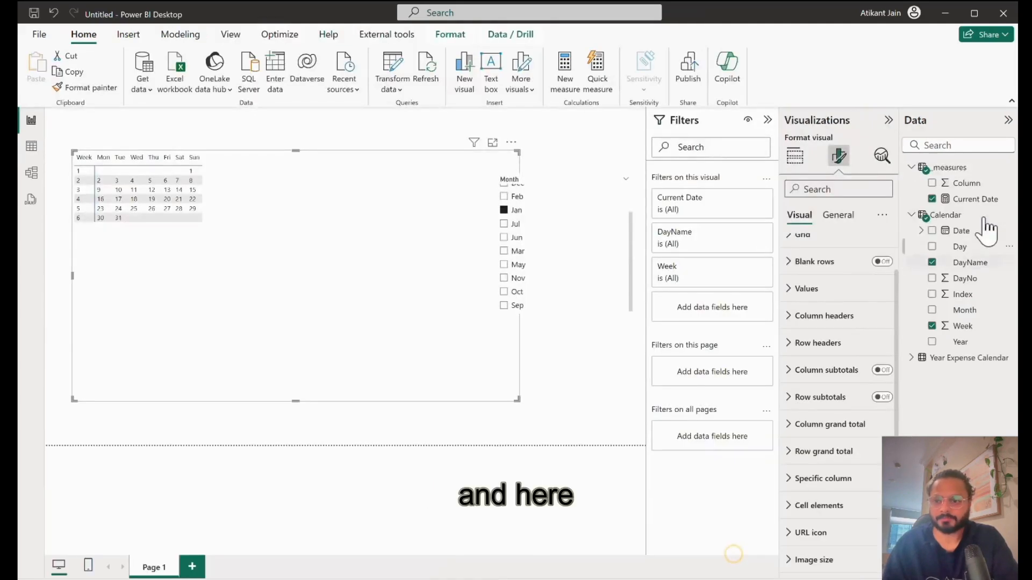
pyautogui.click(1007, 167)
pyautogui.click(962, 198)
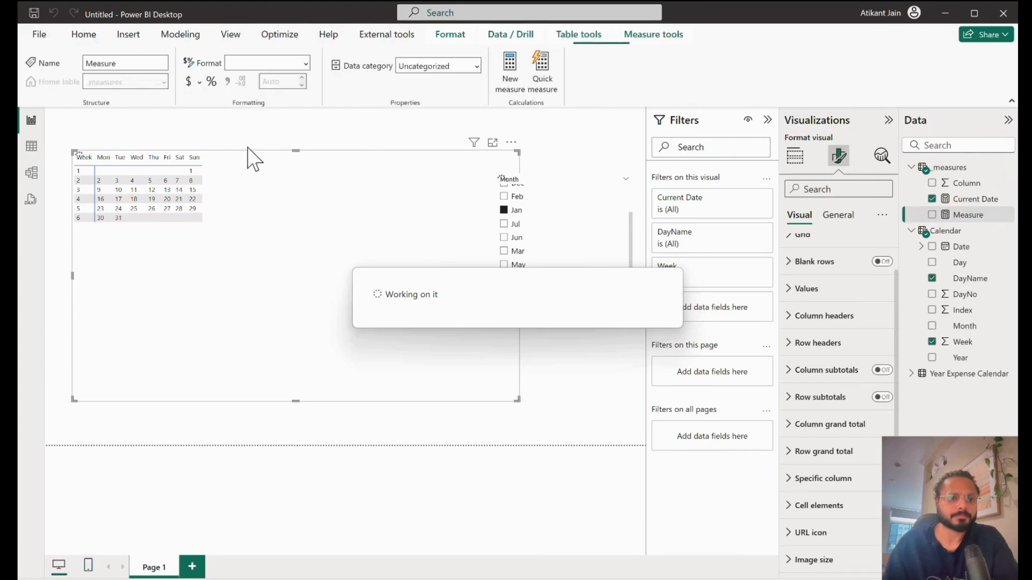
pyautogui.hotkey('ctrl', 'v')
# - Replace the [Current Day] reference in the MainMeasure formula with [Current Date]
pyautogui.doubleClick(159, 118)
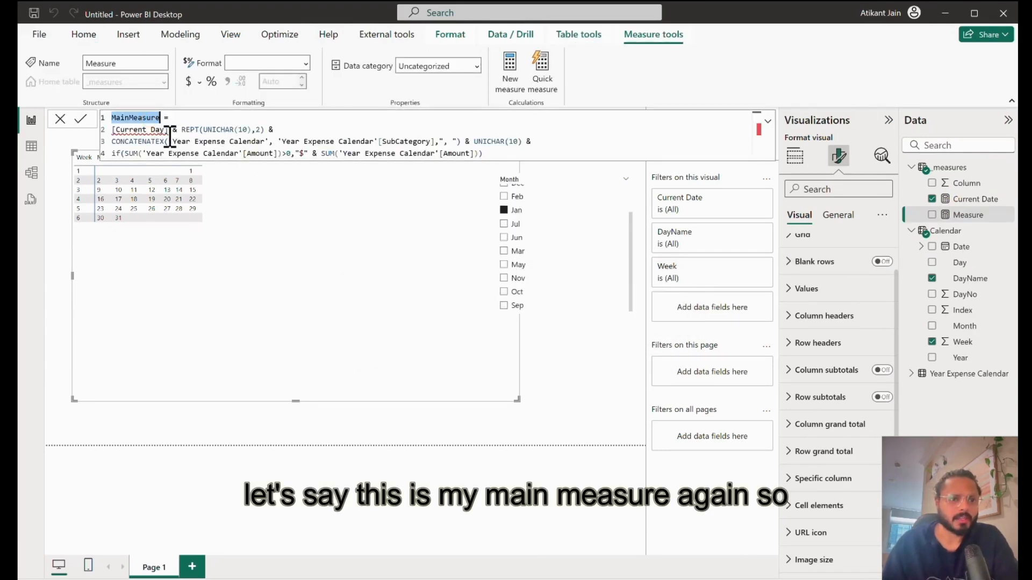
pyautogui.click(168, 130)
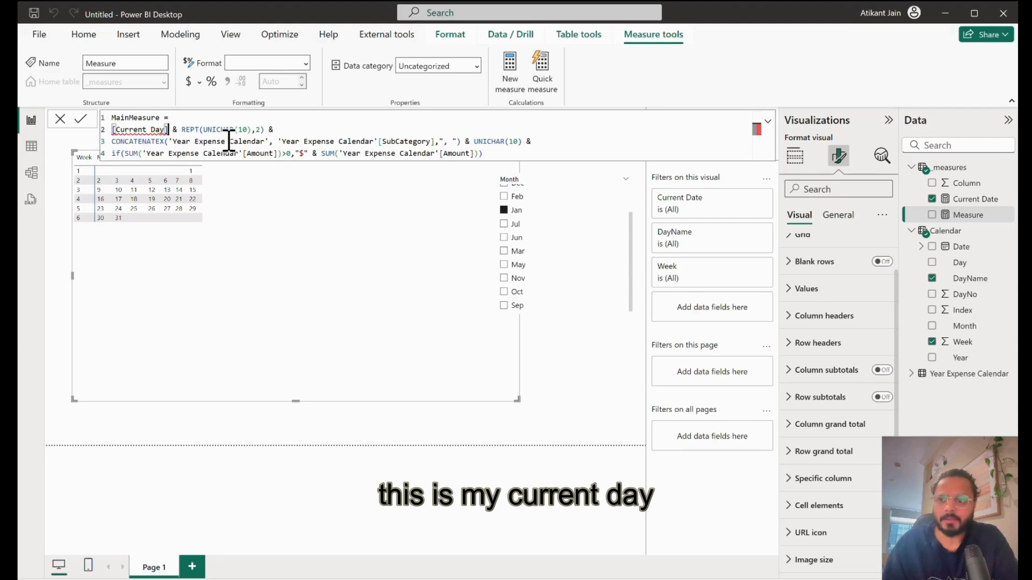
pyautogui.press('BackSpace')
pyautogui.press('BackSpace')
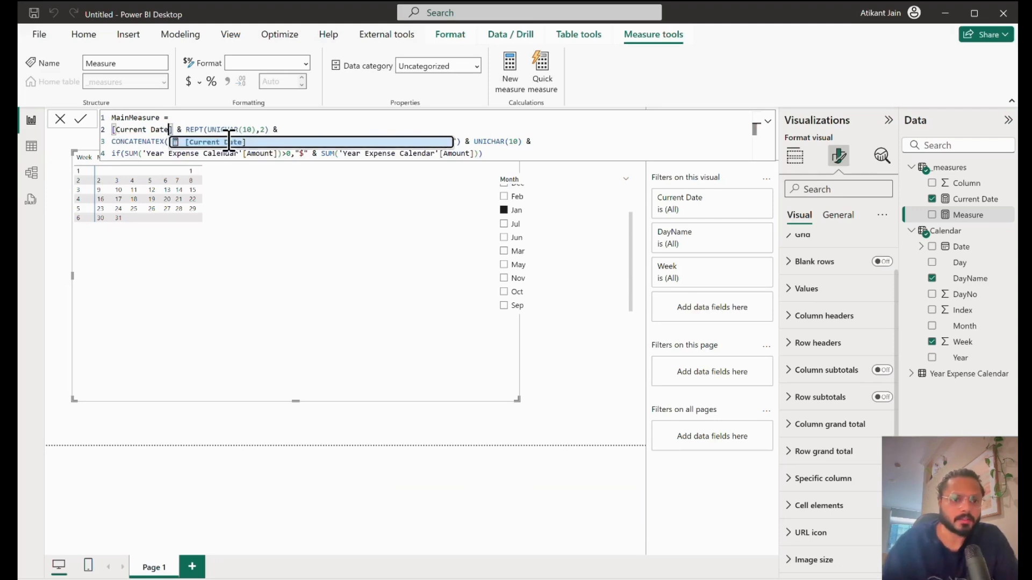
pyautogui.click(229, 140)
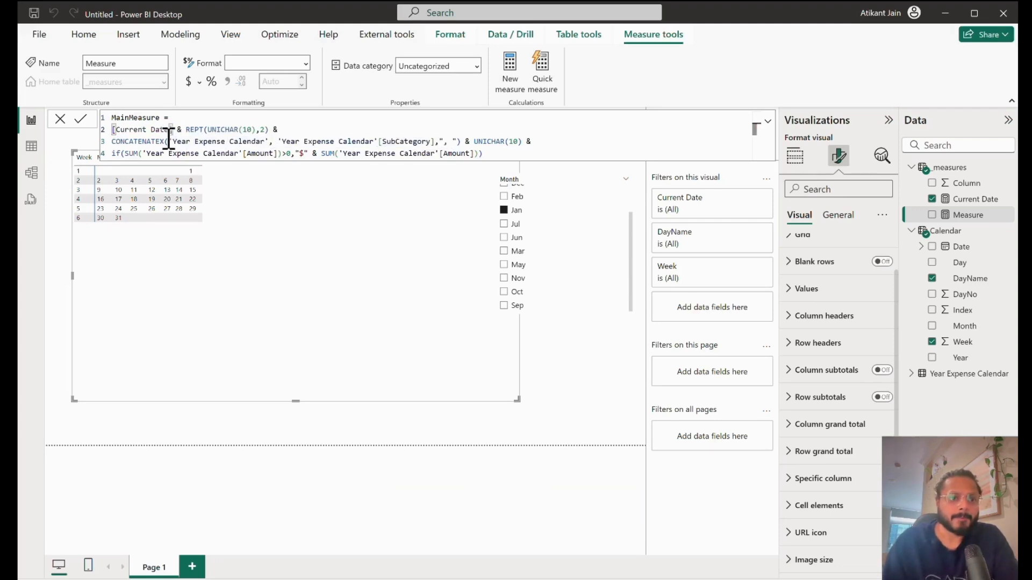
# - Add the comment line "-- Parameter1: Current Day --" above the [Current Date] line of the formula
pyautogui.click(201, 121)
pyautogui.hotkey('shift', 'Return')
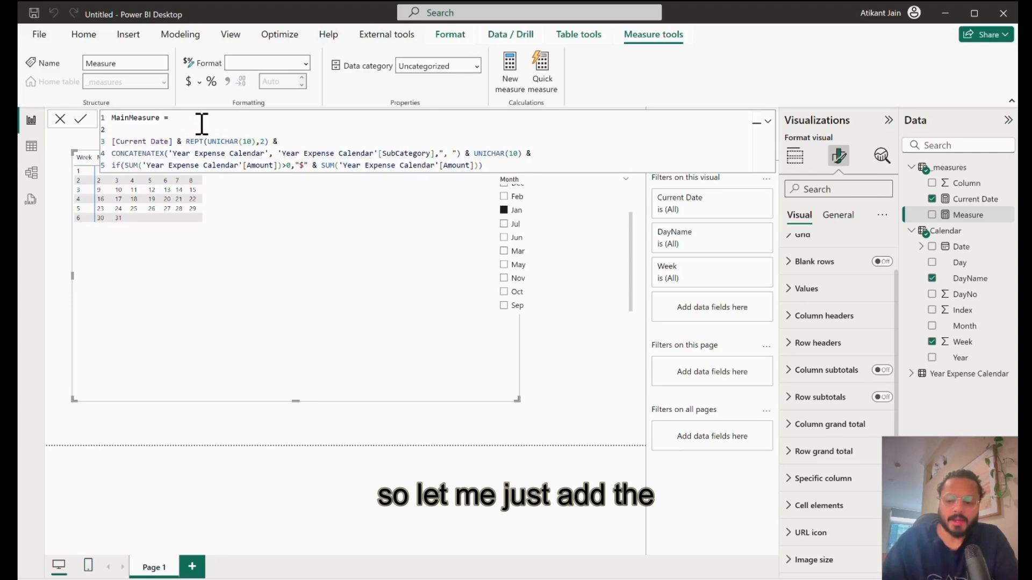
pyautogui.write('--')
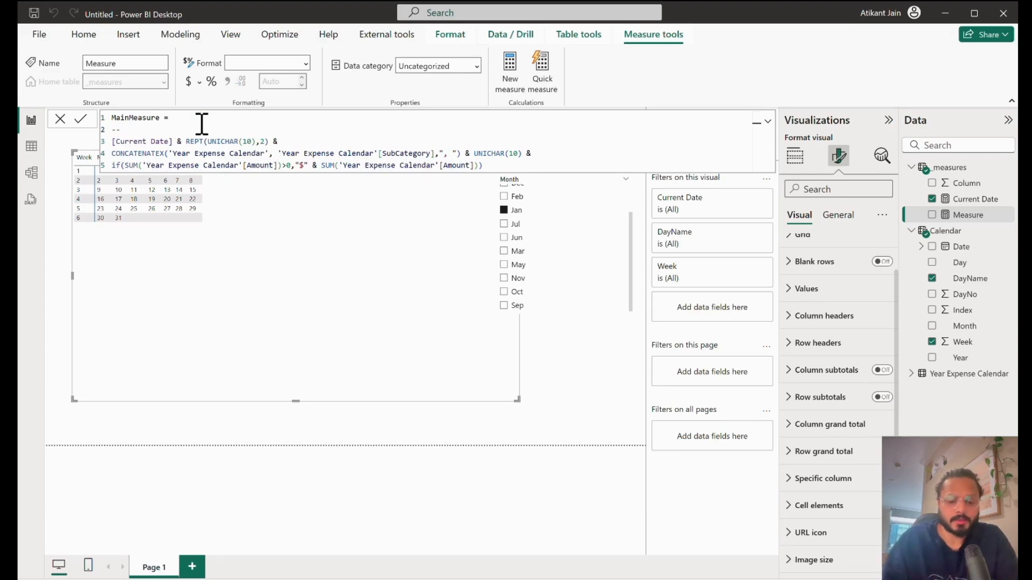
pyautogui.write('Parameter1:')
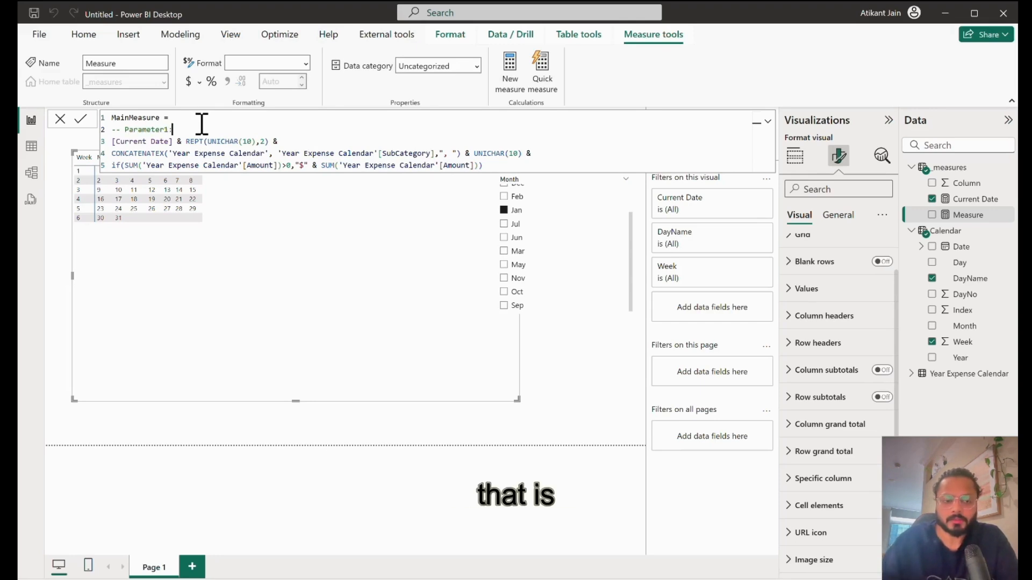
pyautogui.write(' Cu')
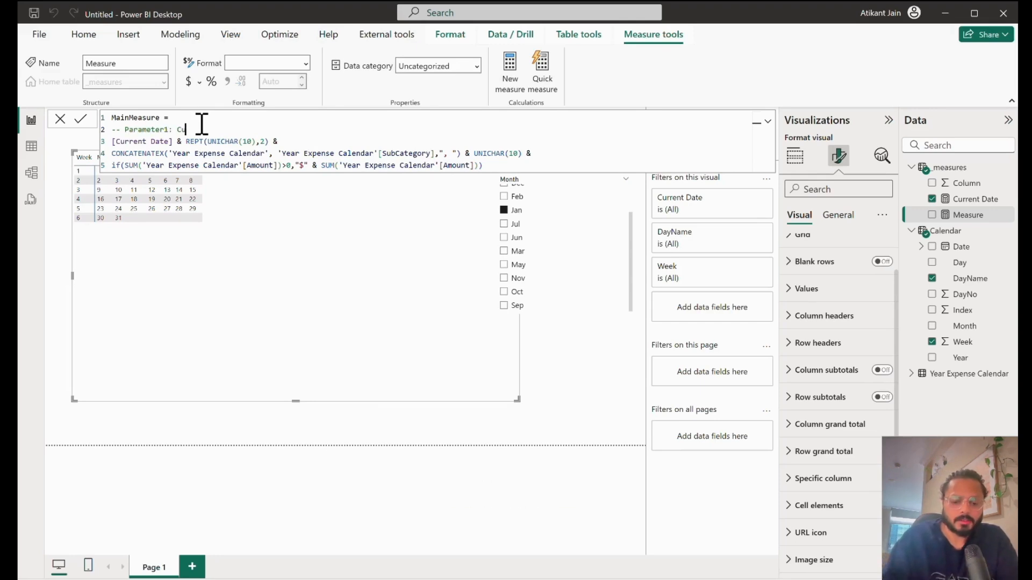
pyautogui.write('rrent Day --')
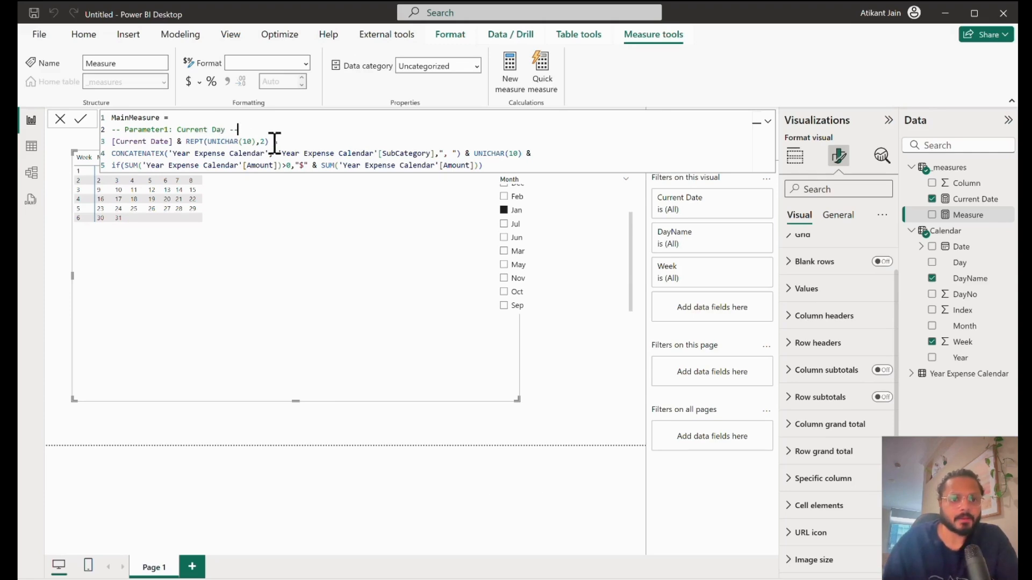
# - Insert a blank line and the comment "-- Parameter2: Category Text --" above the CONCATENATEX line
pyautogui.hotkey('shift', 'Return')
pyautogui.hotkey('shift', 'Return')
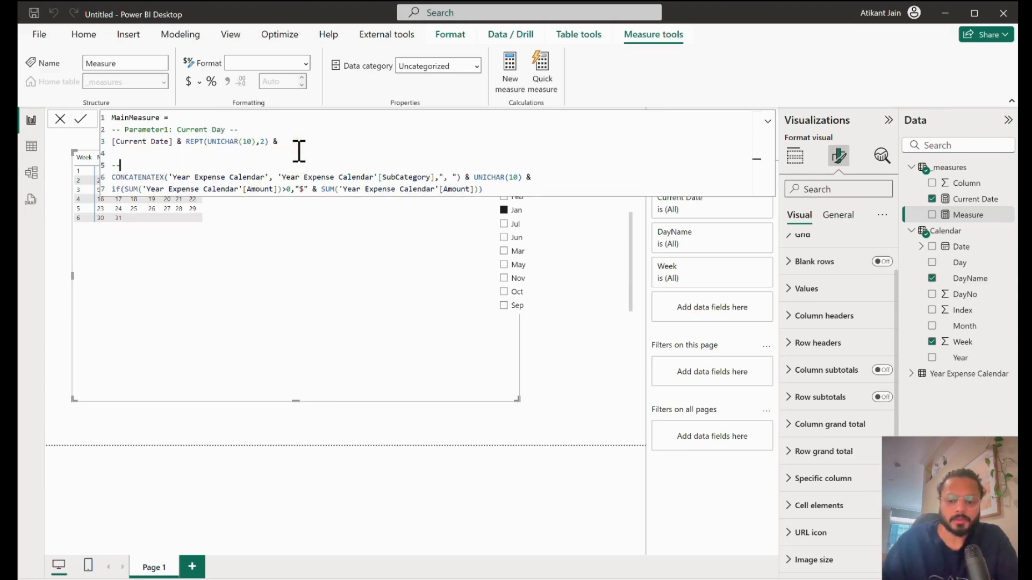
pyautogui.write('-- Parameter2: ')
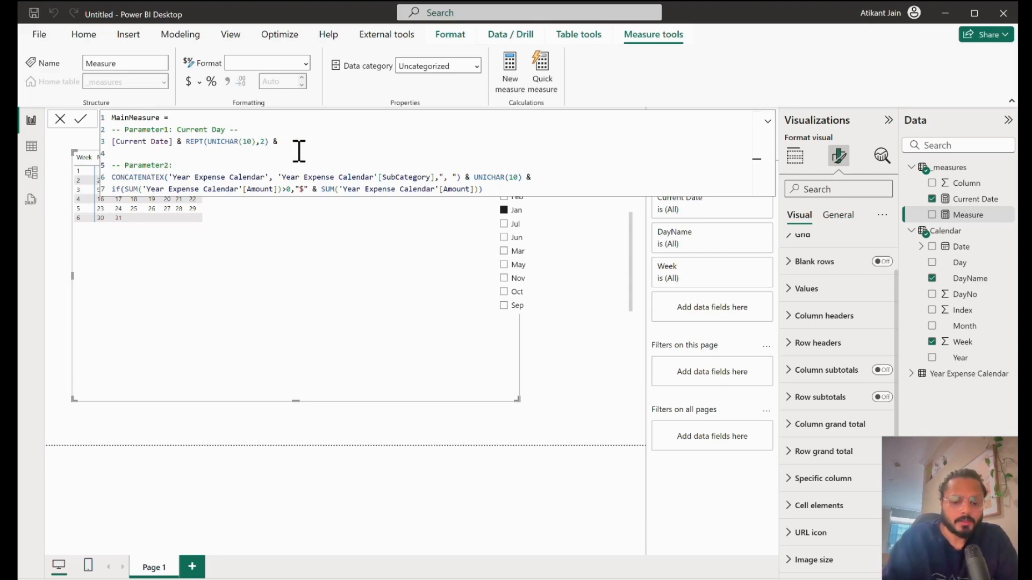
pyautogui.write('Category Text --')
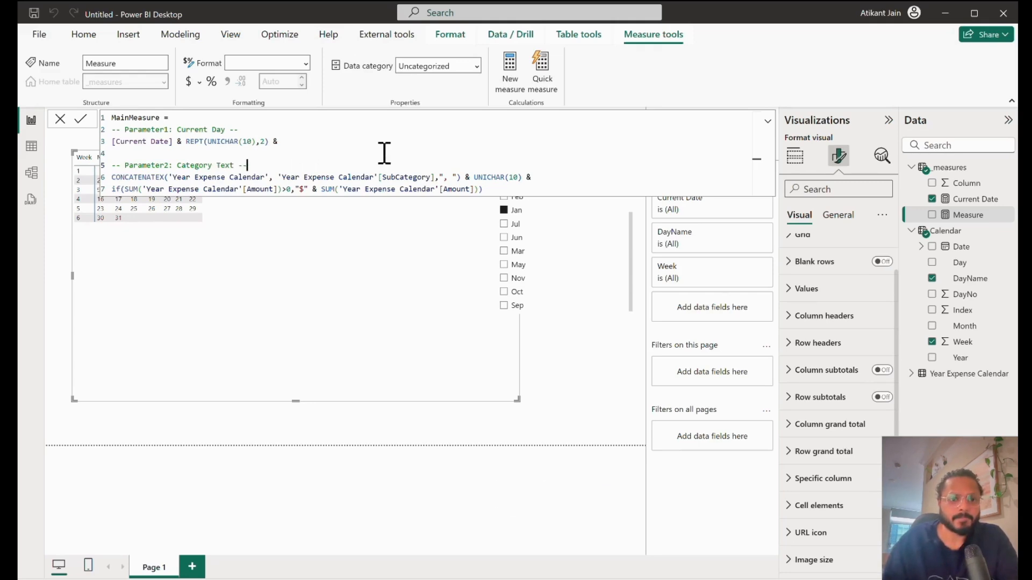
# - Insert a blank line and the comment "-- Parameter3: Amount for the corresponding Category --" above the IF line
pyautogui.click(559, 177)
pyautogui.press('Return')
pyautogui.press('Return')
pyautogui.write('-')
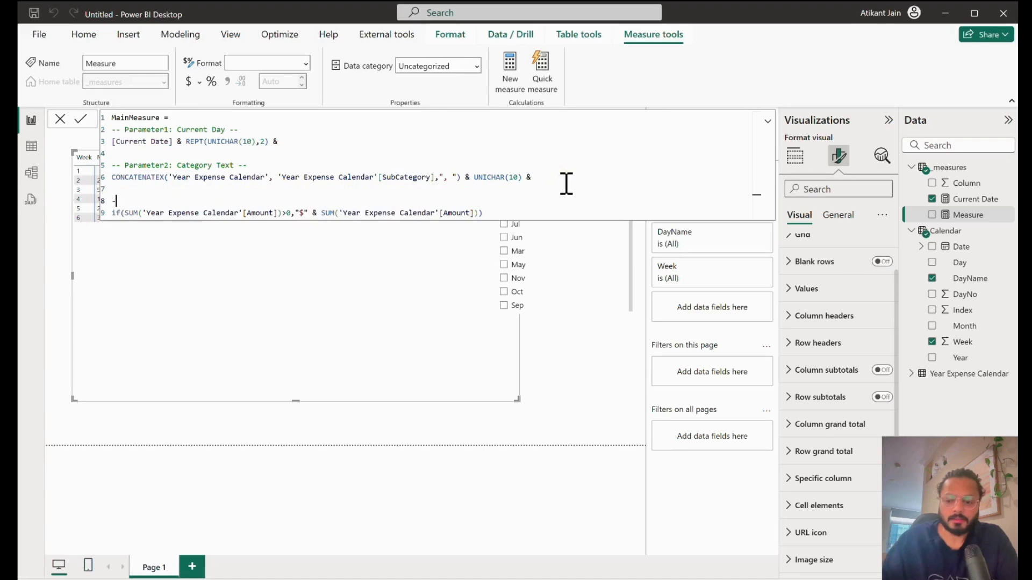
pyautogui.write('- Parameter')
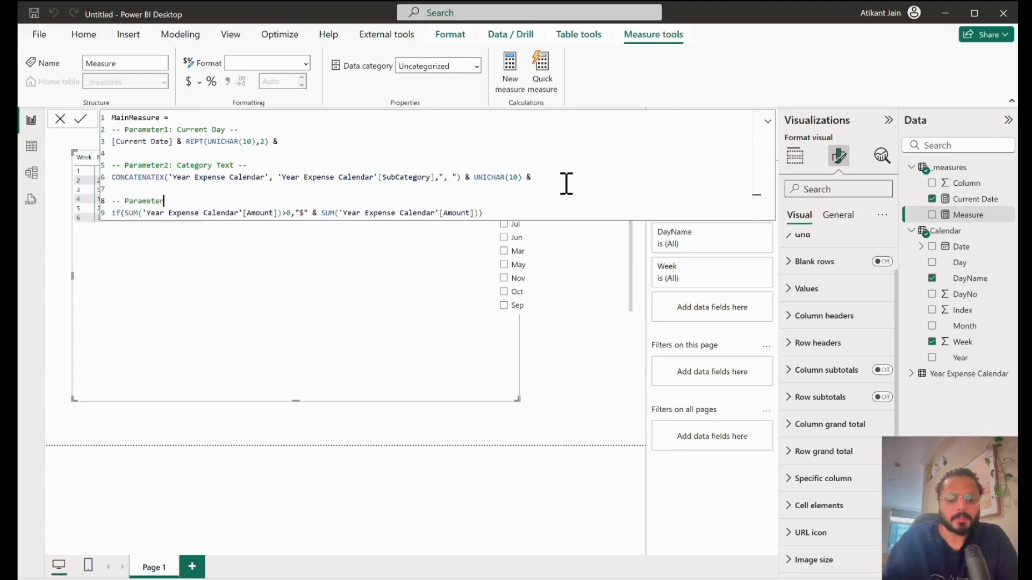
pyautogui.write('3: A')
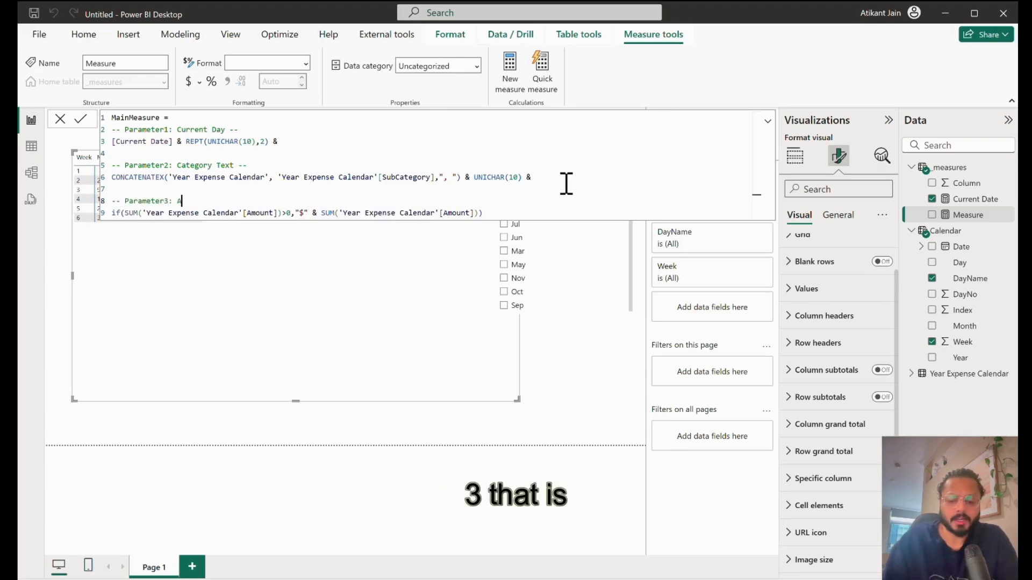
pyautogui.write('mount for the correpon')
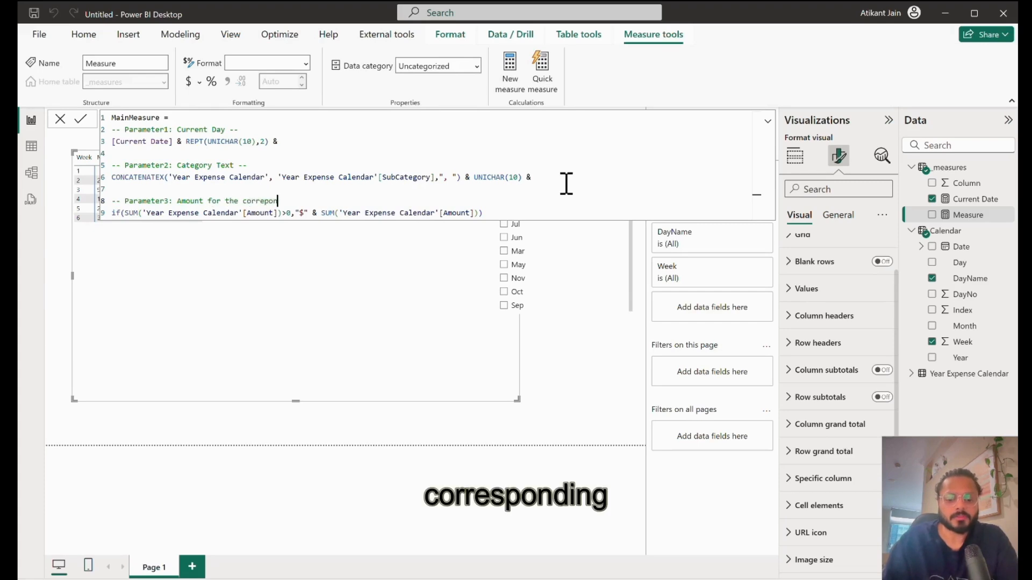
pyautogui.press('BackSpace')
pyautogui.press('BackSpace')
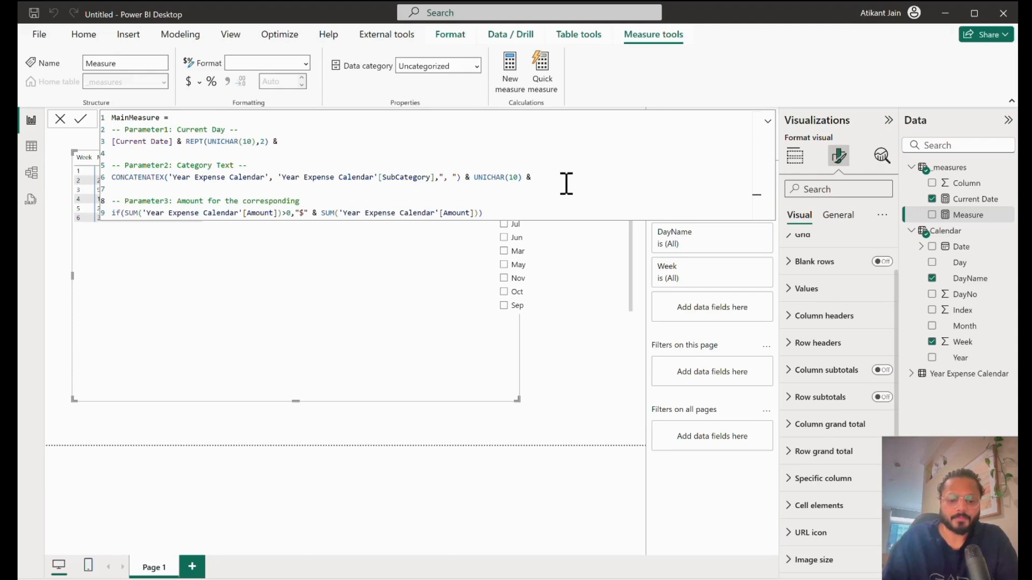
pyautogui.write('egory --')
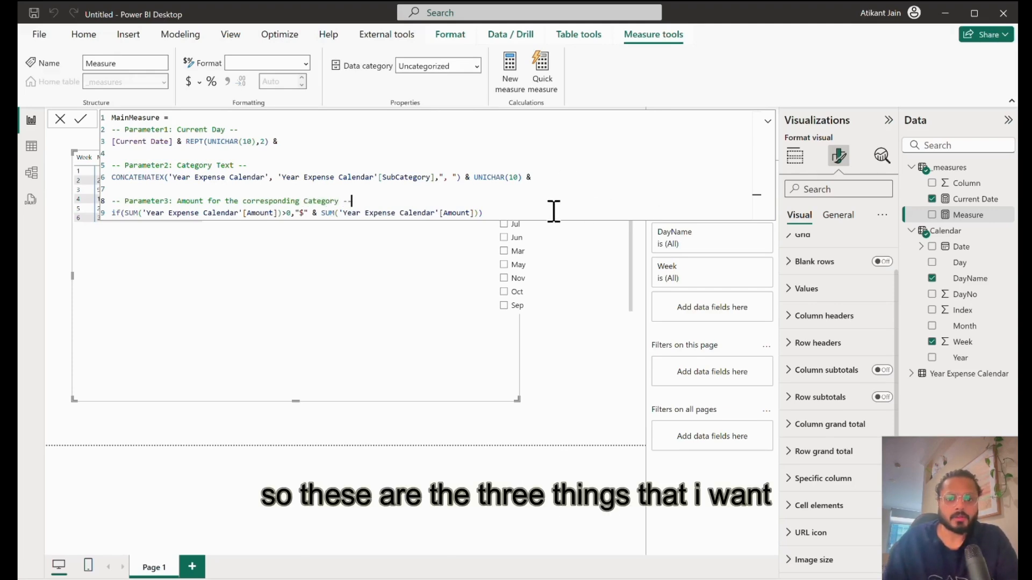
# - Examine how the formula joins the current date part to the category text part
pyautogui.tripleClick(148, 144)
pyautogui.click(176, 145)
pyautogui.moveTo(114, 143); pyautogui.dragTo(242, 153)
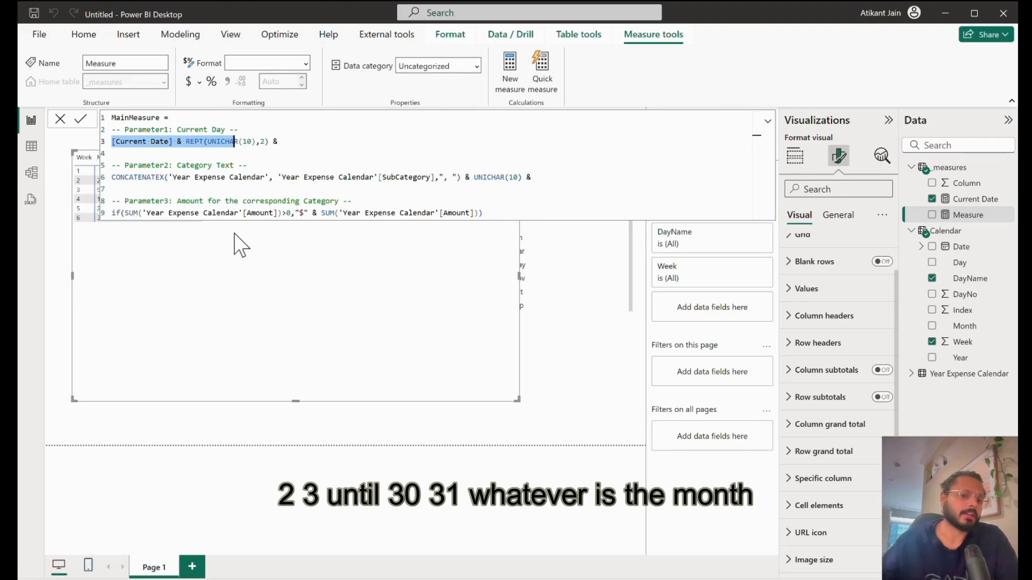
pyautogui.moveTo(288, 150); pyautogui.dragTo(281, 151)
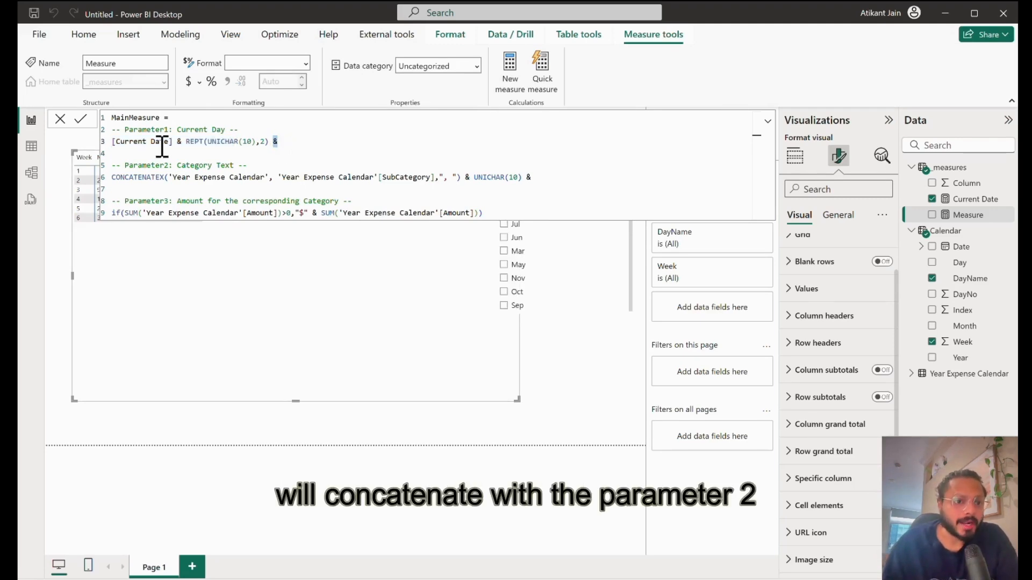
pyautogui.doubleClick(132, 186)
pyautogui.tripleClick(129, 181)
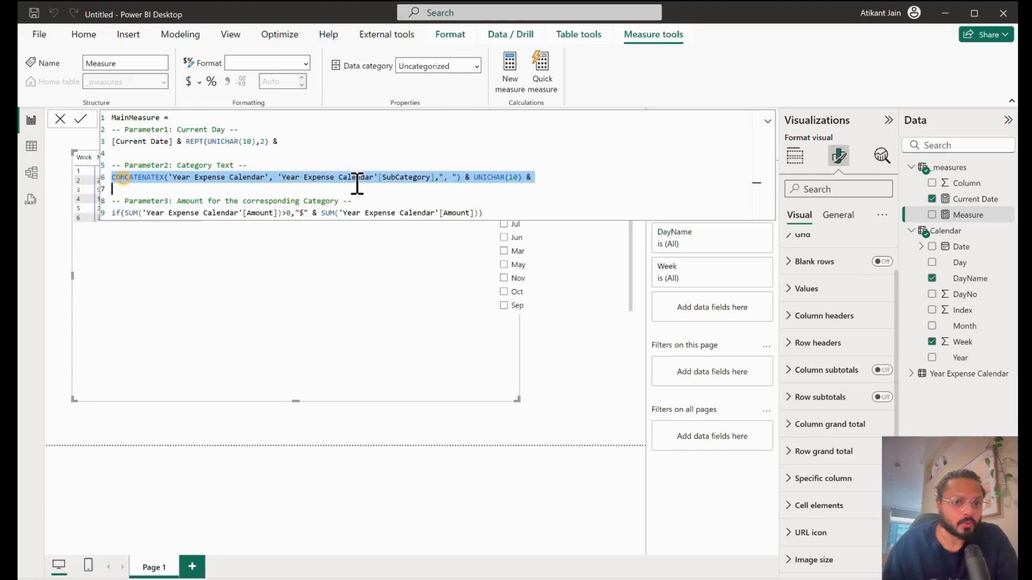
pyautogui.click(404, 188)
pyautogui.click(167, 170)
pyautogui.hotkey('ctrl', 'shift', 'Left')
pyautogui.click(171, 171)
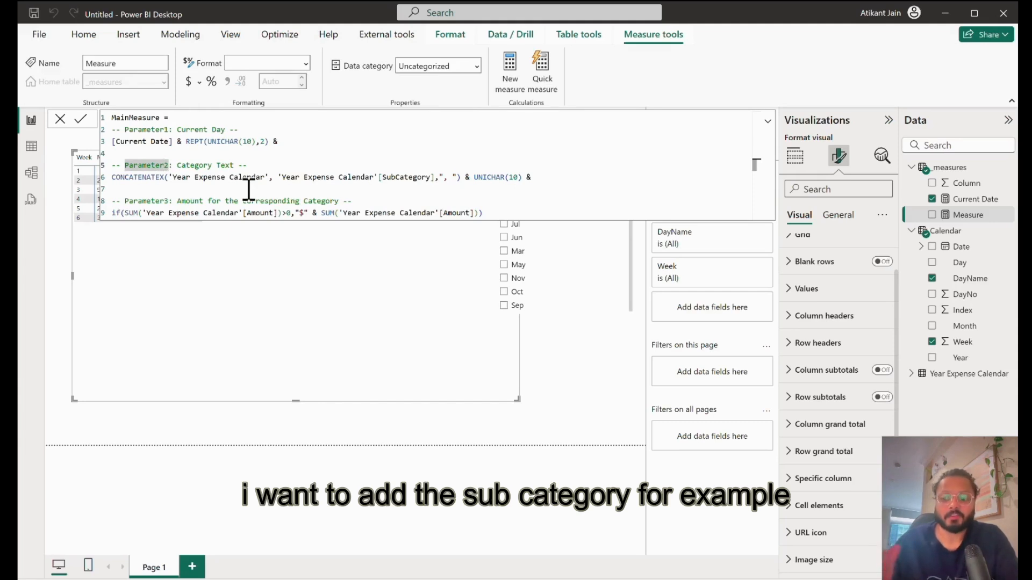
# - Examine the CONCATENATEX arguments: the Year Expense Calendar table, its SubCategory column and the comma delimiter
pyautogui.doubleClick(157, 181)
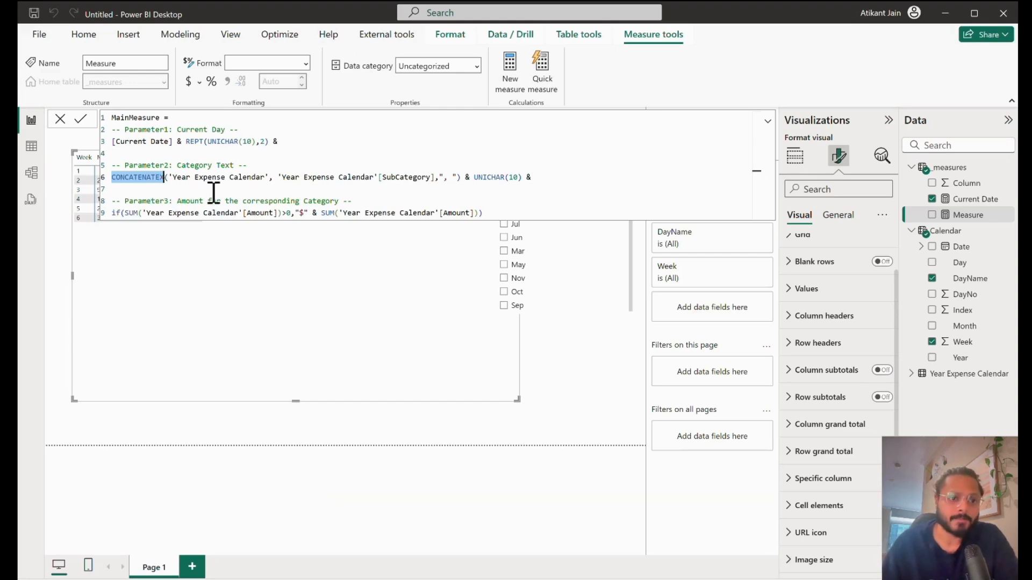
pyautogui.click(188, 183)
pyautogui.doubleClick(150, 184)
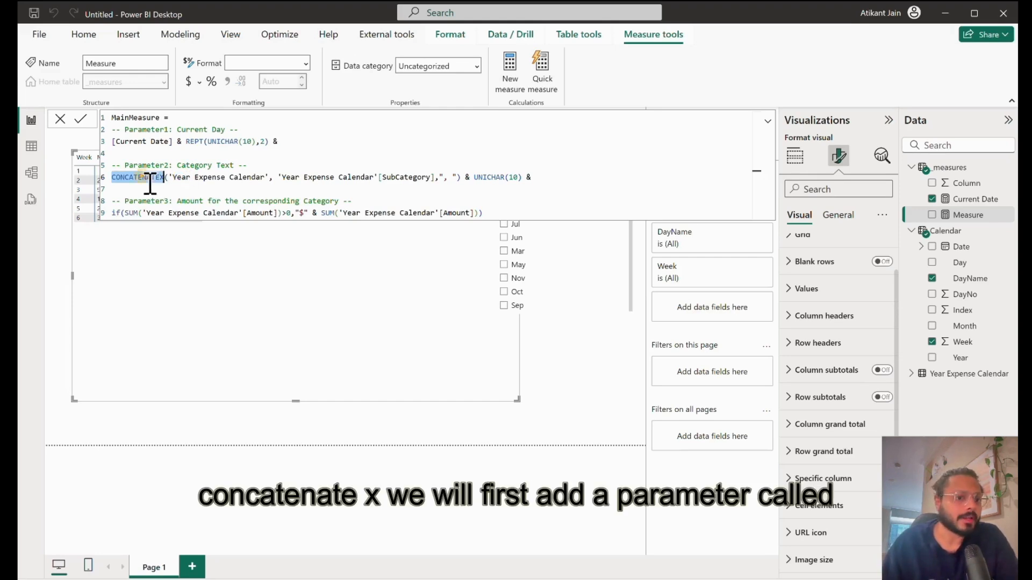
pyautogui.moveTo(170, 179); pyautogui.dragTo(274, 179)
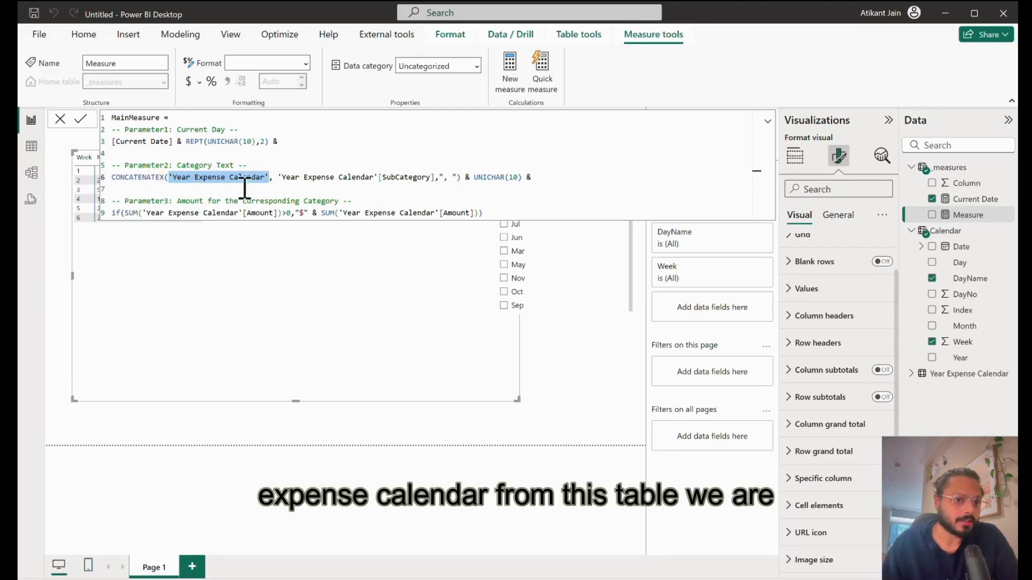
pyautogui.moveTo(278, 179); pyautogui.dragTo(436, 183)
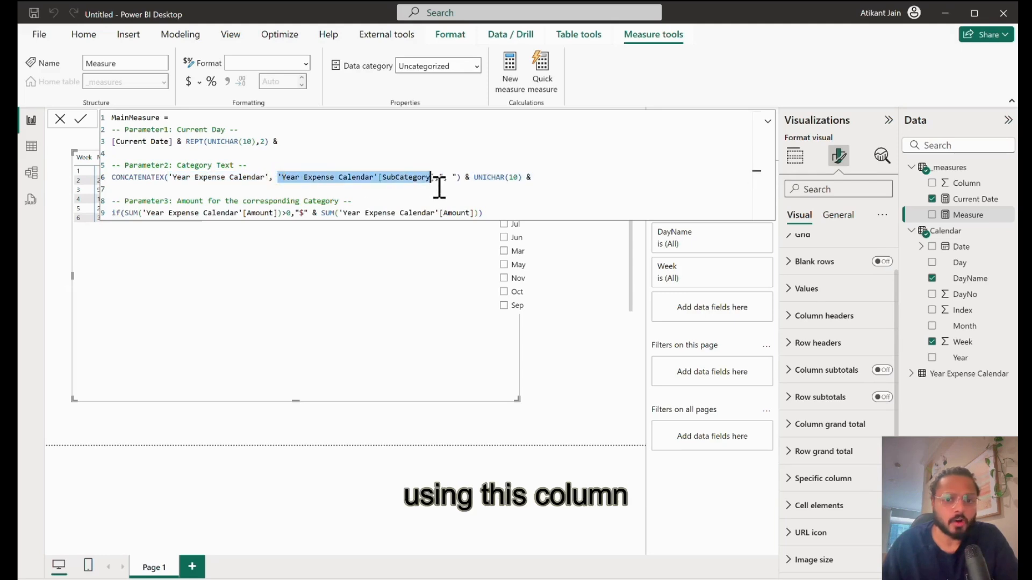
pyautogui.doubleClick(403, 178)
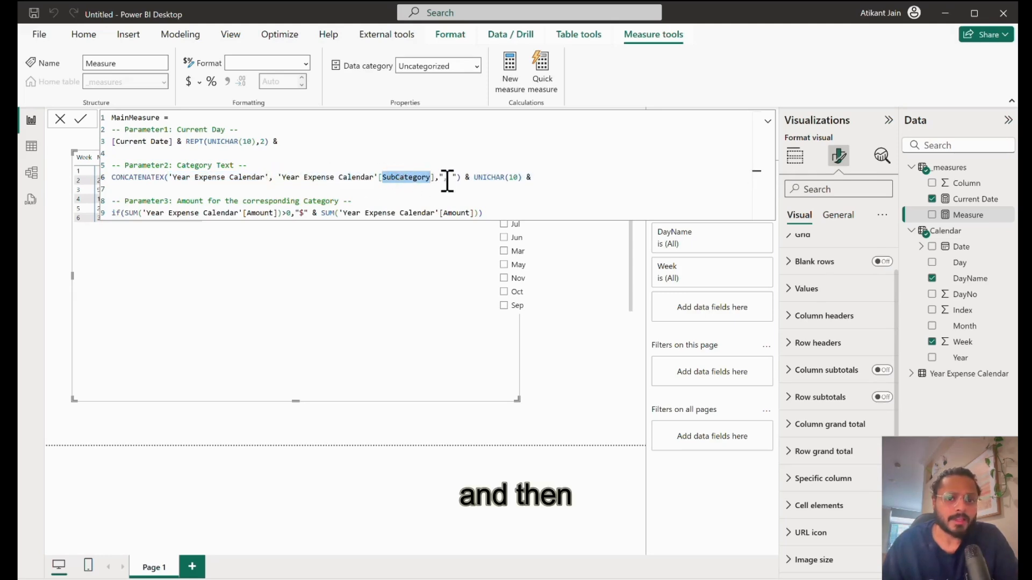
pyautogui.moveTo(439, 178); pyautogui.dragTo(455, 179)
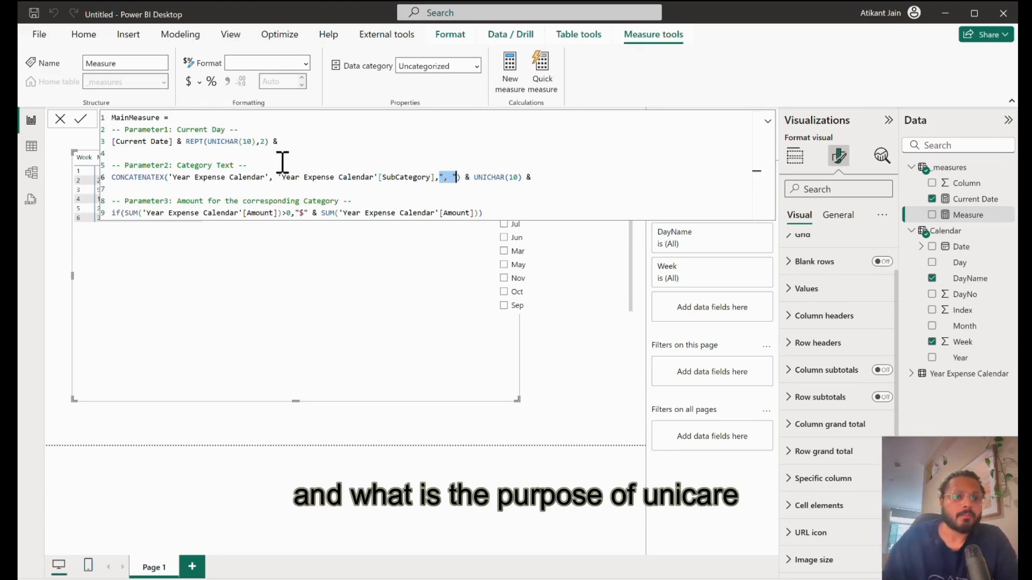
# - Examine how UNICHAR(10) and REPT(UNICHAR(10),2) put line breaks between the formula's parts
pyautogui.doubleClick(485, 182)
pyautogui.moveTo(486, 181); pyautogui.dragTo(525, 182)
pyautogui.doubleClick(527, 183)
pyautogui.click(519, 178)
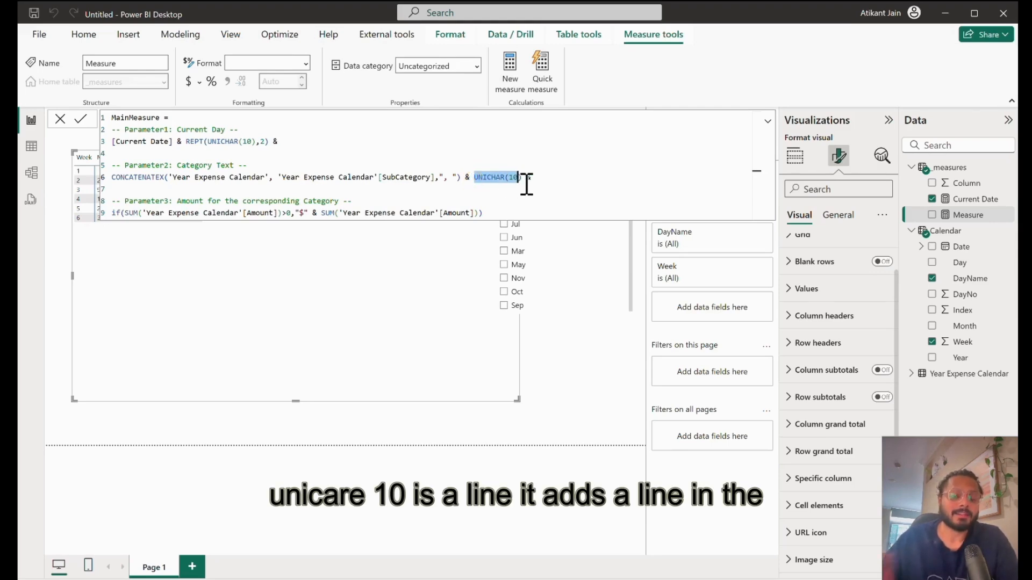
pyautogui.click(204, 145)
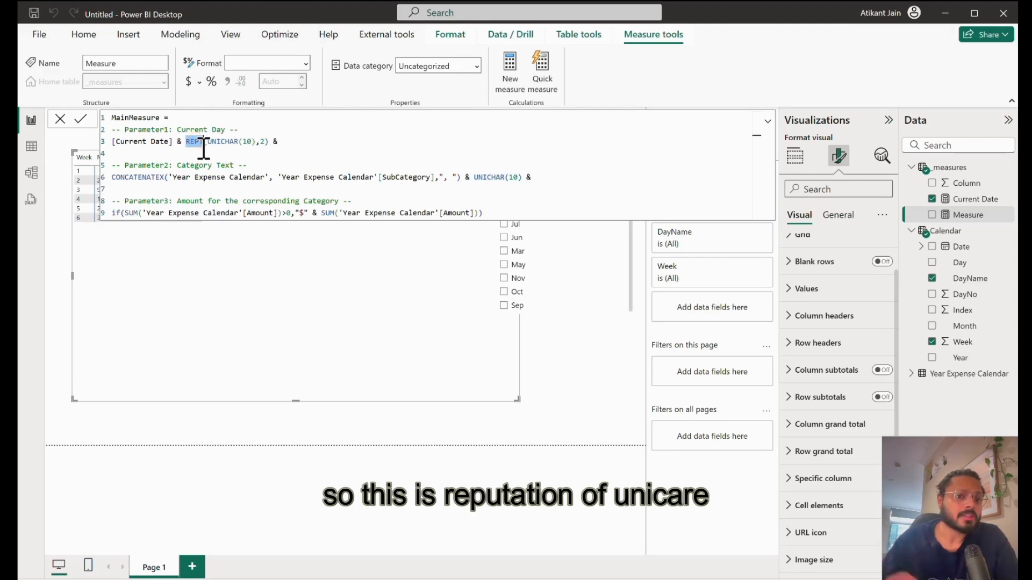
pyautogui.click(268, 146)
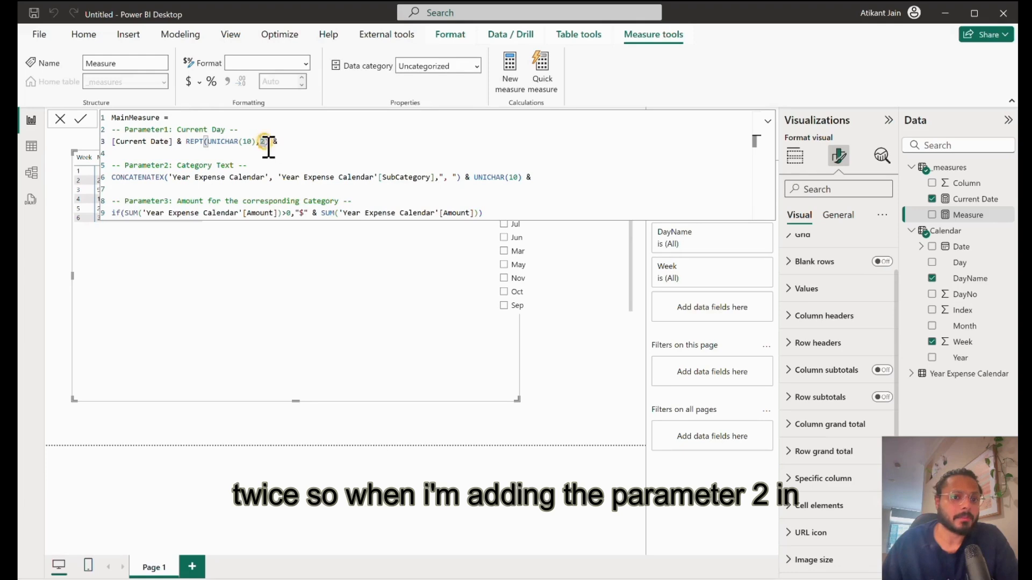
pyautogui.moveTo(279, 149); pyautogui.dragTo(194, 155)
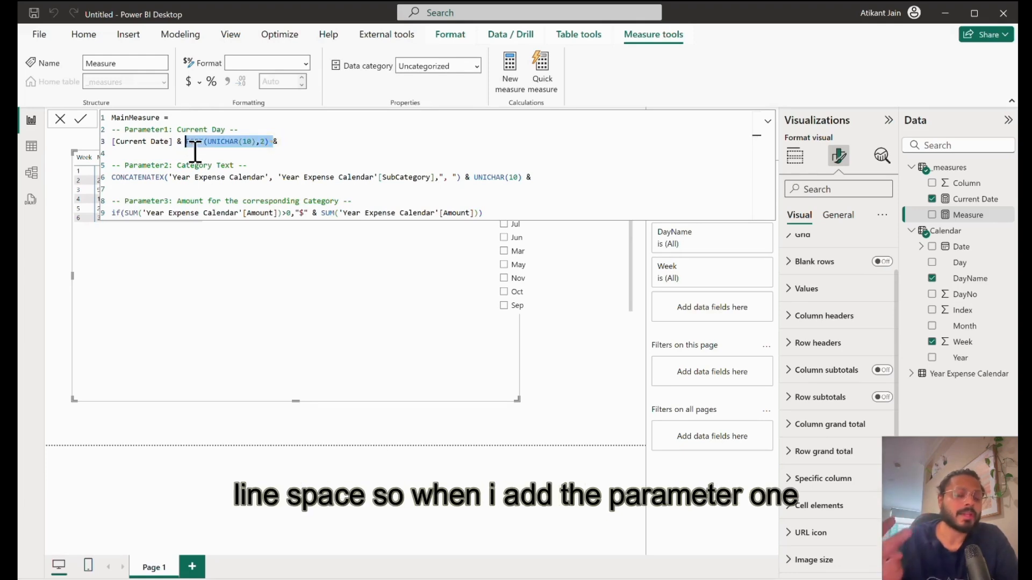
pyautogui.tripleClick(190, 131)
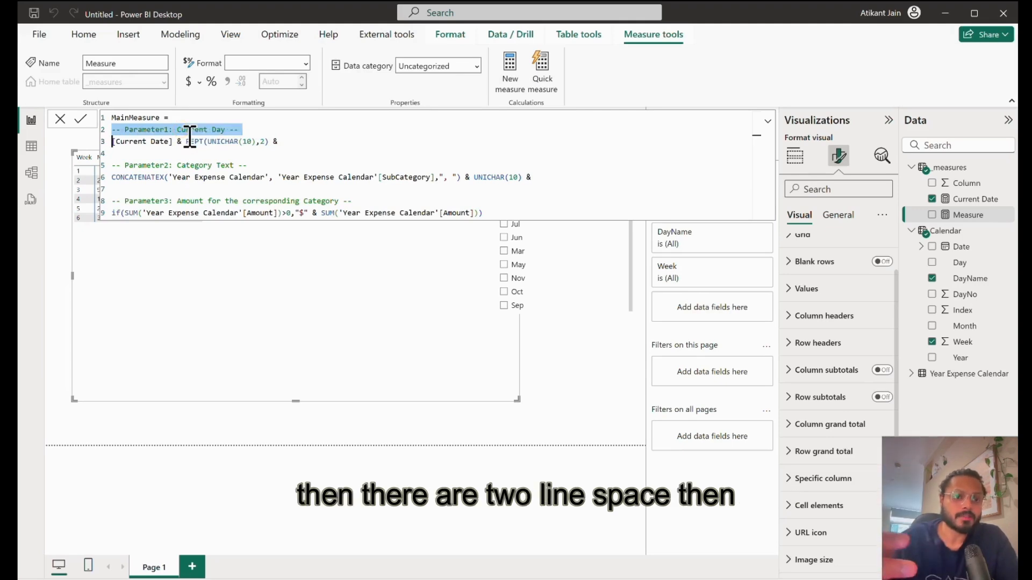
pyautogui.tripleClick(205, 178)
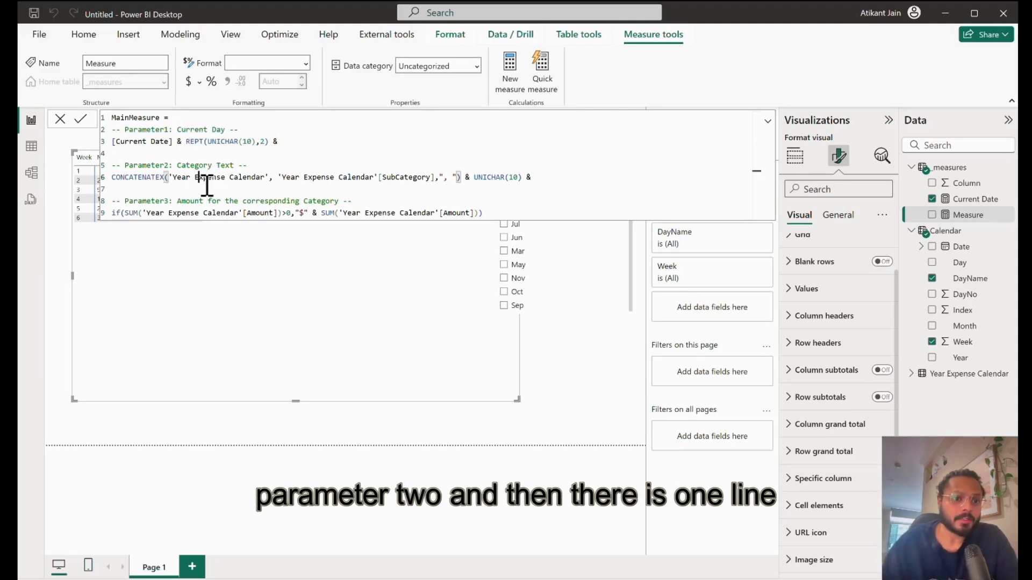
pyautogui.doubleClick(505, 177)
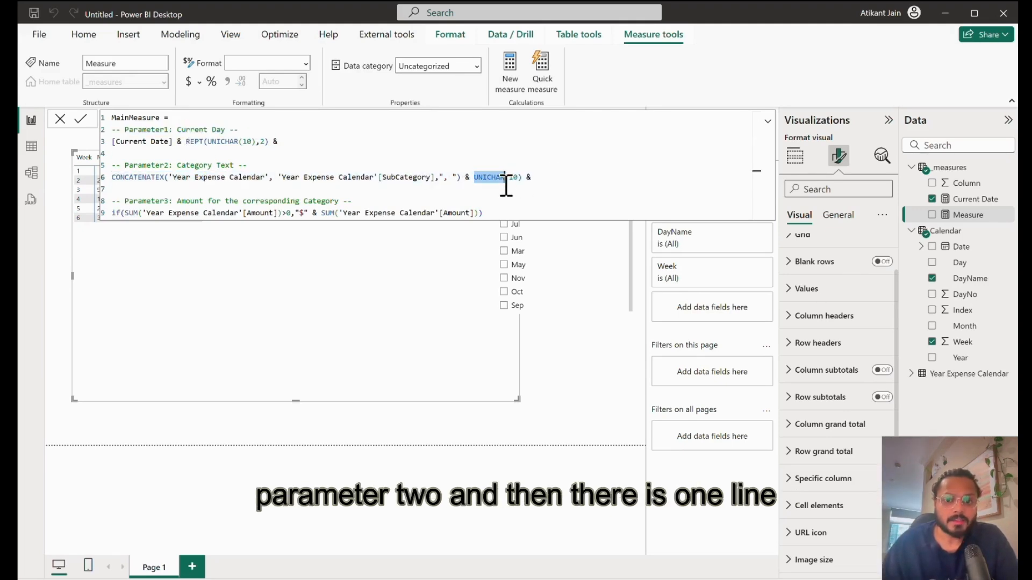
# - Examine the IF line's condition that the Year Expense Calendar Amount sum exceeds 0 and its "$" prefix
pyautogui.doubleClick(190, 222)
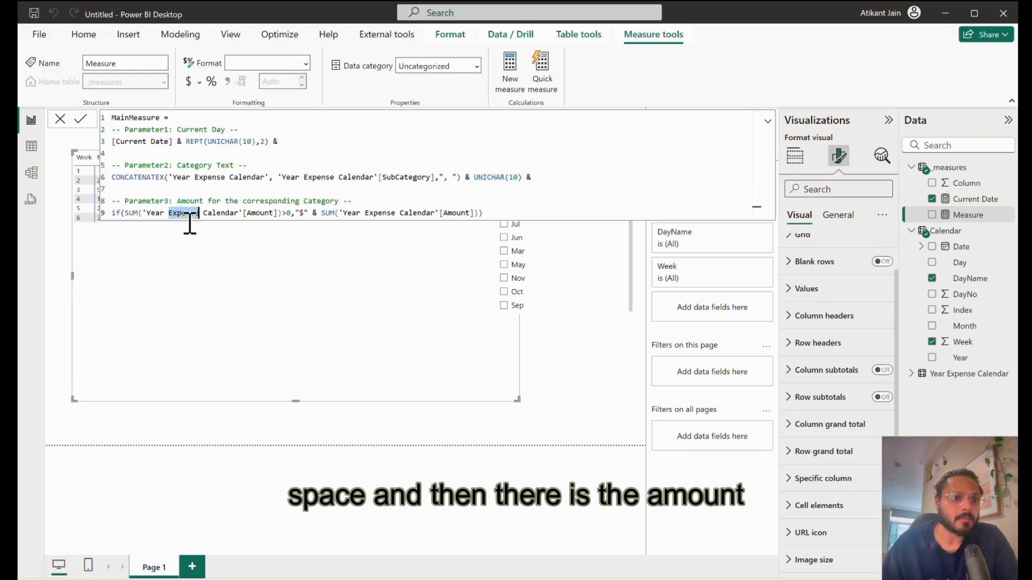
pyautogui.tripleClick(131, 222)
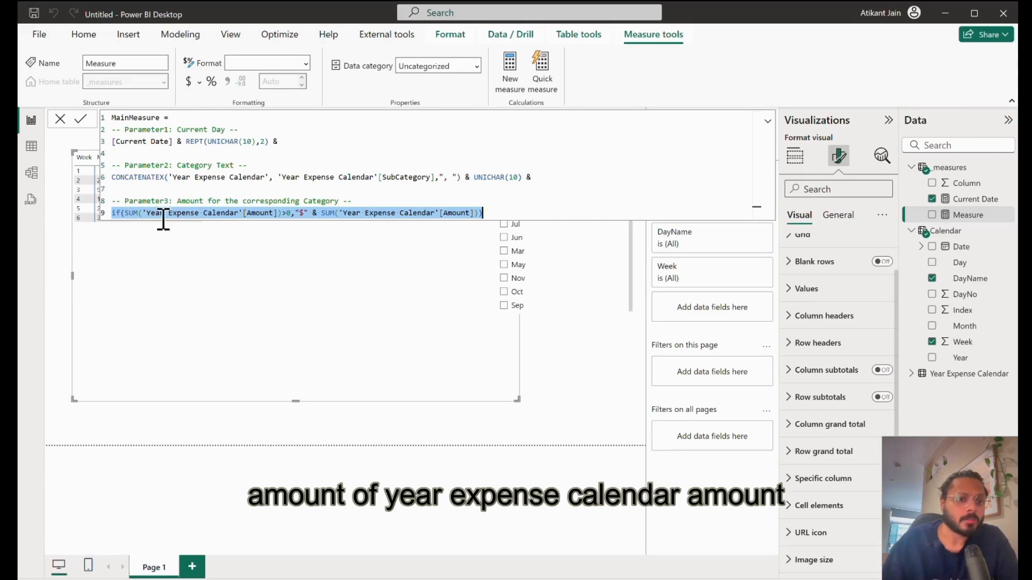
pyautogui.moveTo(153, 213); pyautogui.dragTo(230, 217)
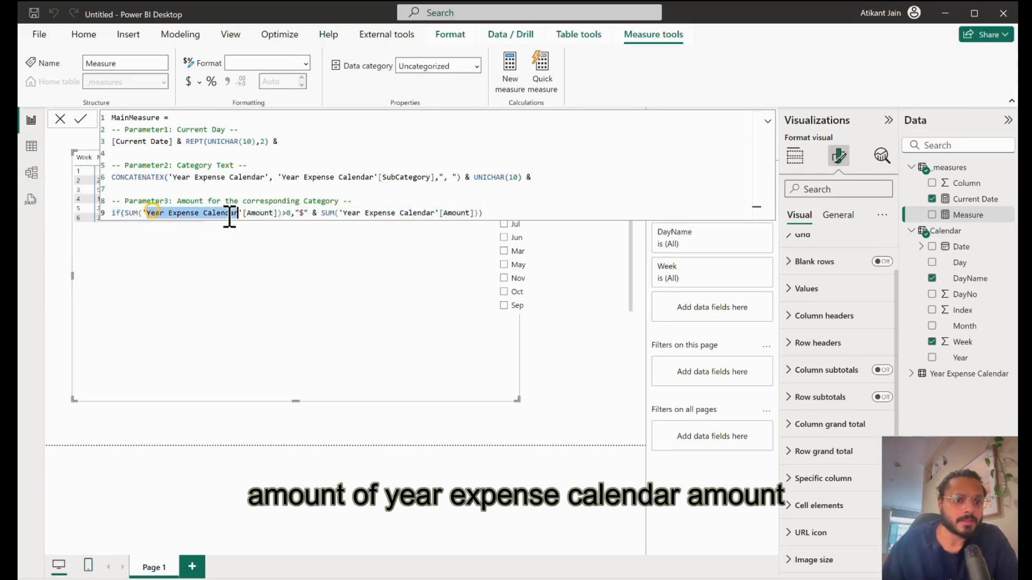
pyautogui.doubleClick(264, 214)
pyautogui.click(136, 217)
pyautogui.moveTo(136, 219); pyautogui.dragTo(276, 218)
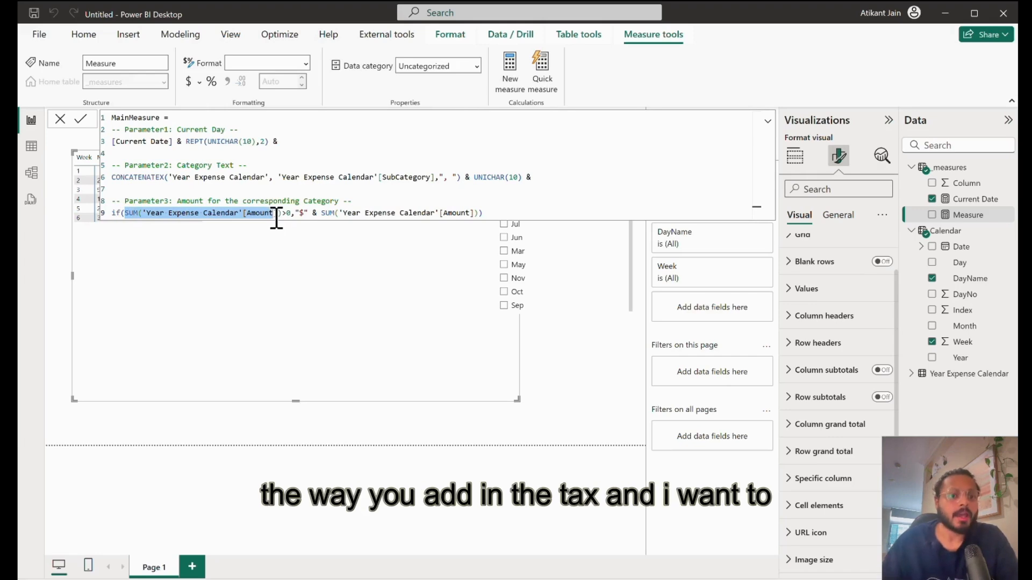
pyautogui.click(306, 221)
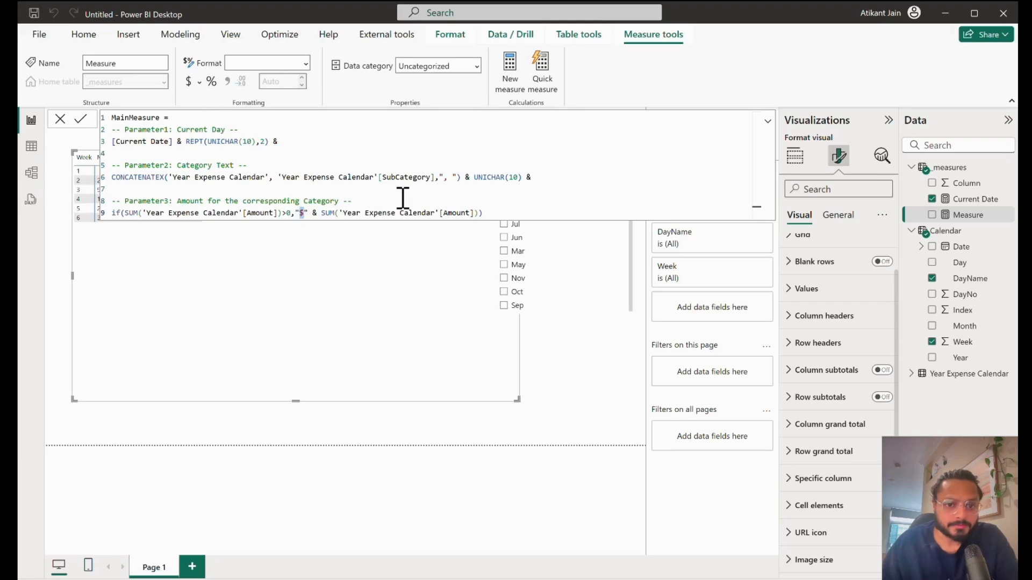
# - Comment out the IF line with //, add SUM('Year Expense Calendar'[Amount]) on a new line below, and commit MainMeasure
pyautogui.click(115, 215)
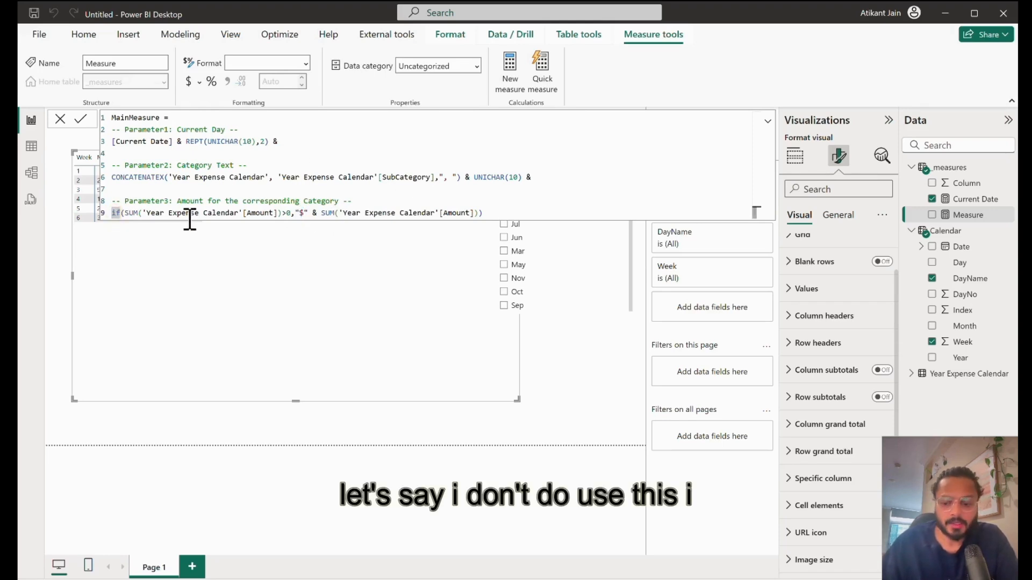
pyautogui.write('//')
pyautogui.click(514, 213)
pyautogui.press('Return')
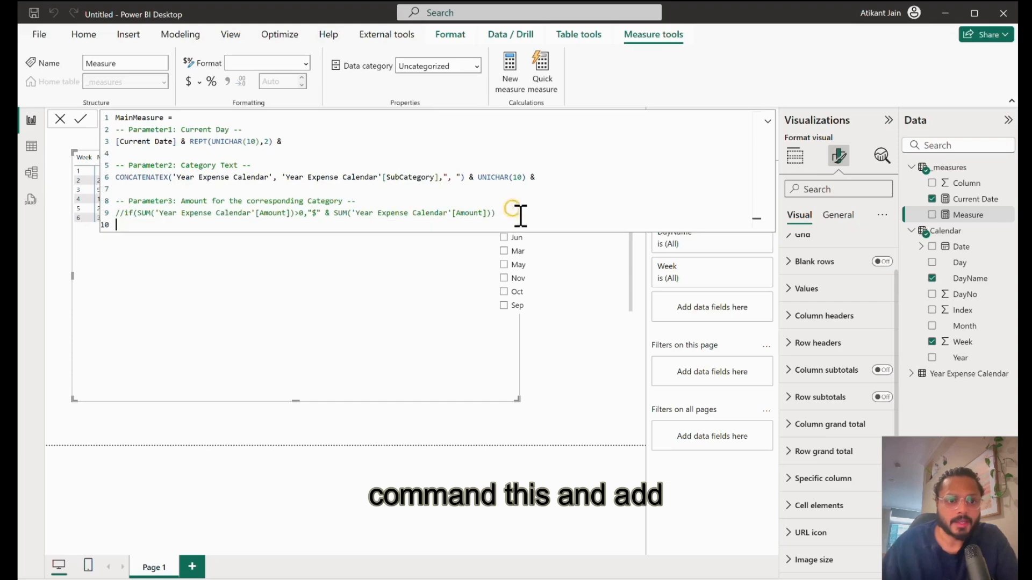
pyautogui.write('SUM(')
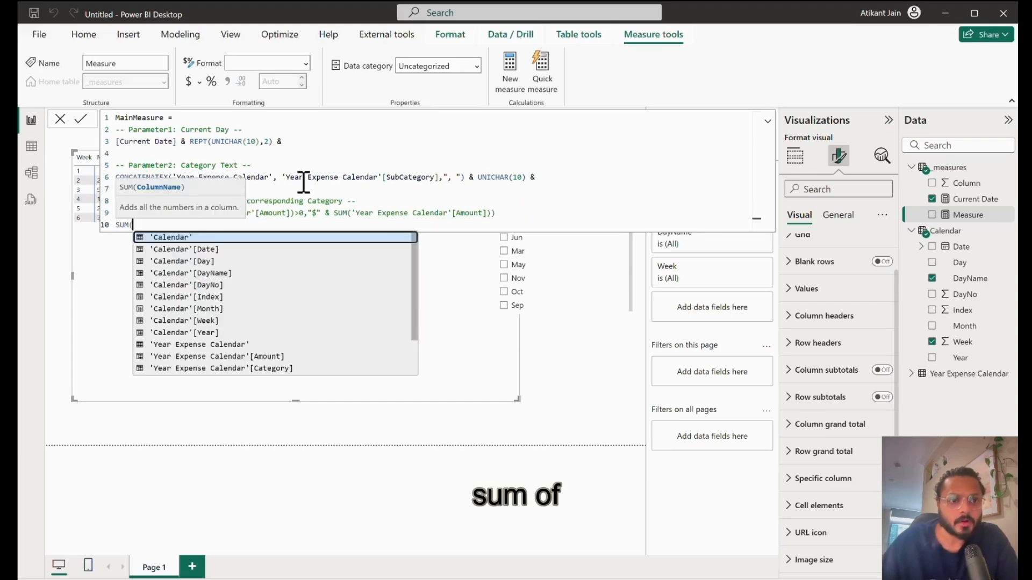
pyautogui.write('amount')
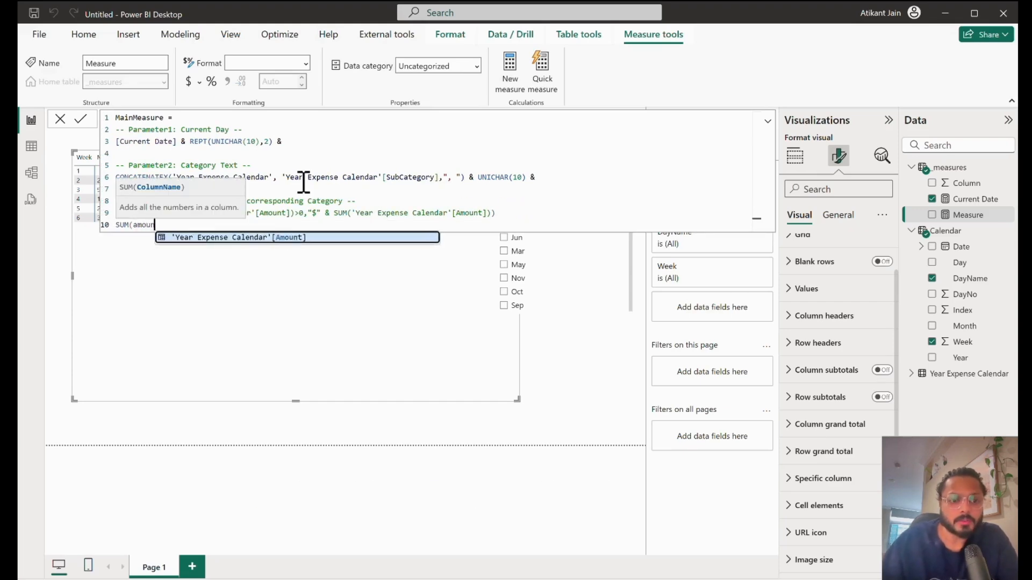
pyautogui.press('Tab')
pyautogui.write(')')
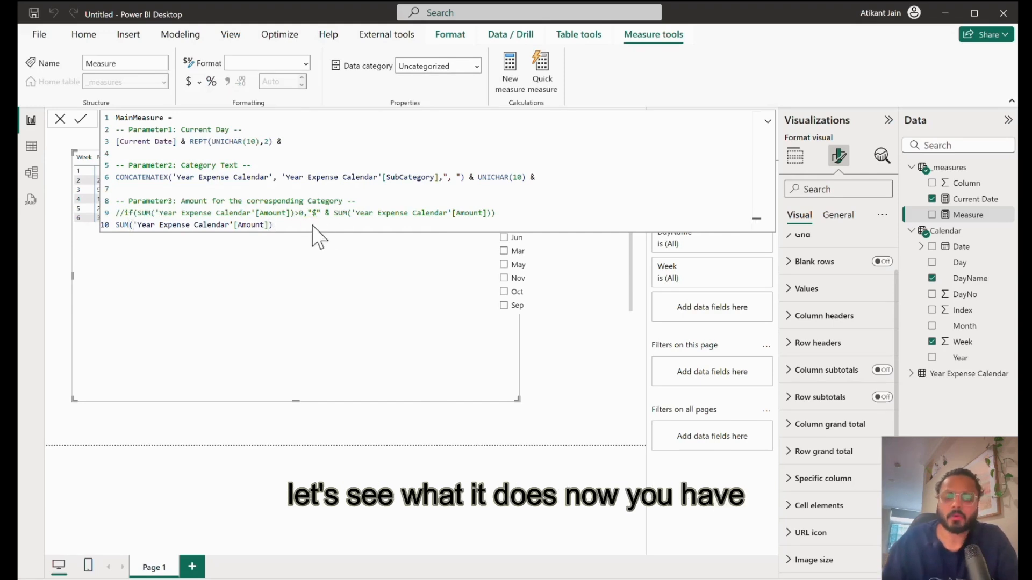
pyautogui.press('Return')
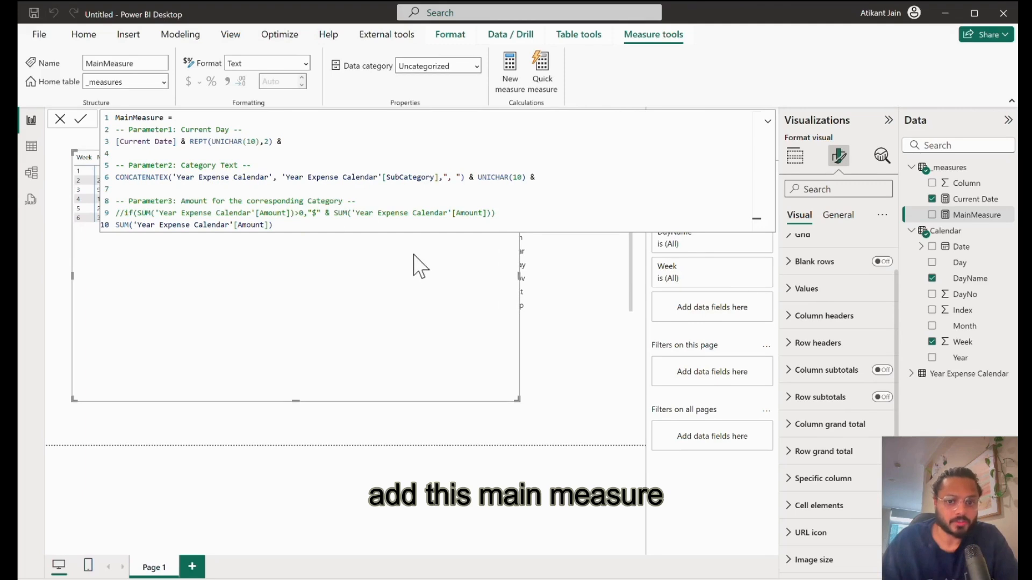
# - Replace Current Date with MainMeasure in the calendar matrix's values
pyautogui.click(431, 385)
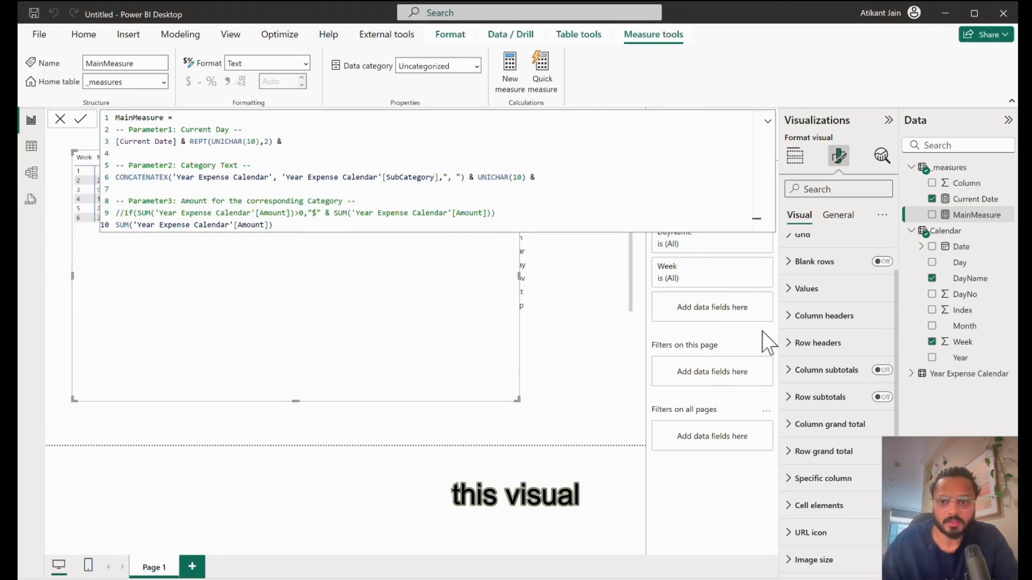
pyautogui.click(795, 156)
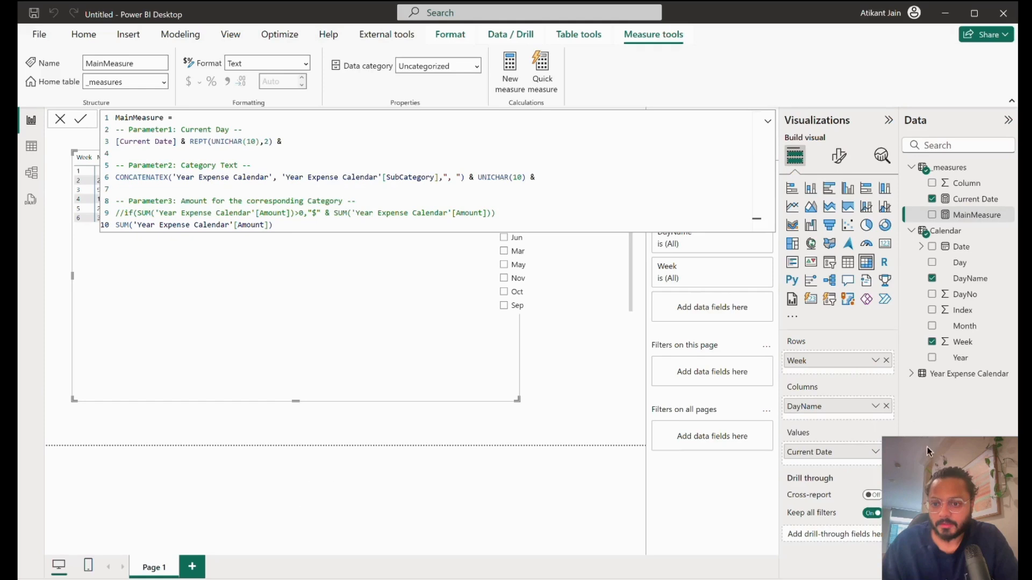
pyautogui.click(885, 452)
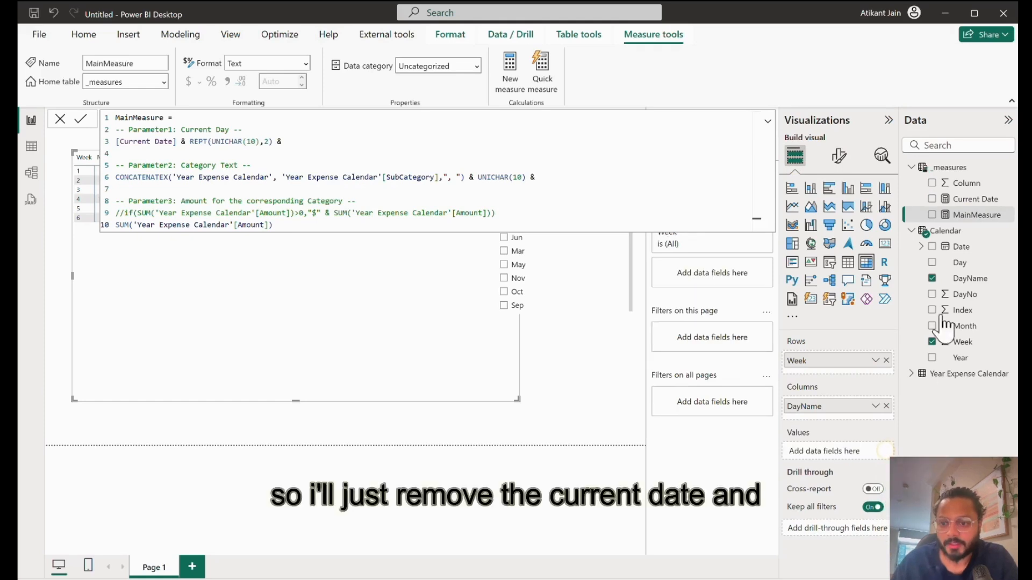
pyautogui.moveTo(977, 215); pyautogui.dragTo(838, 452)
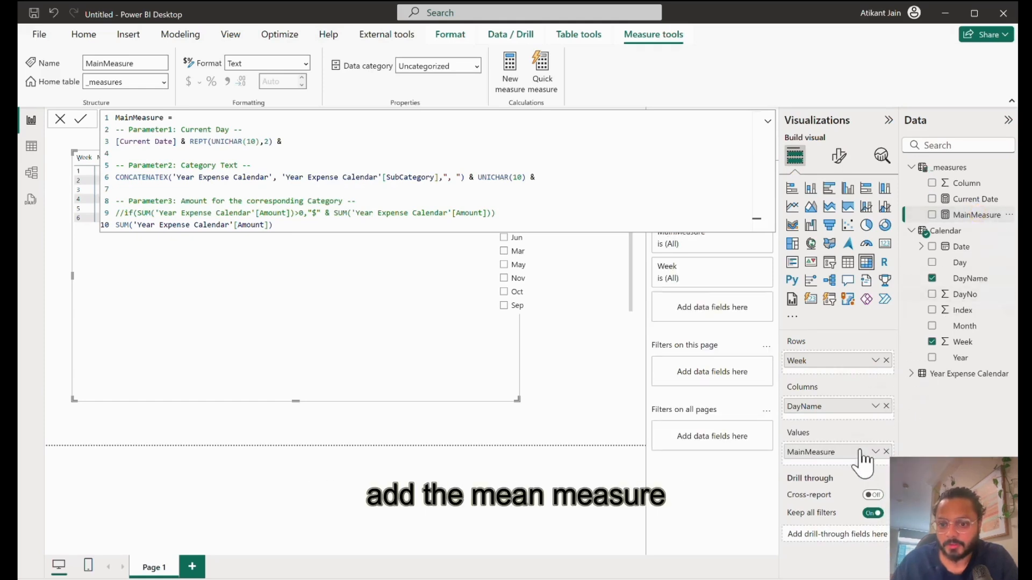
pyautogui.click(449, 424)
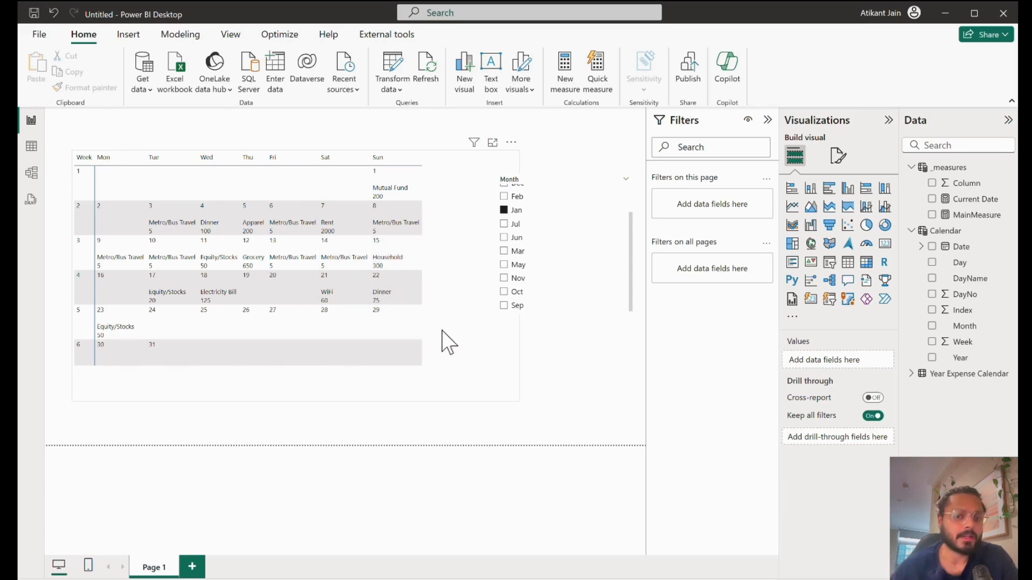
# - Reopen the MainMeasure formula and examine the commented IF line's greater-than-zero condition, "$" text and amount sum
pyautogui.click(966, 215)
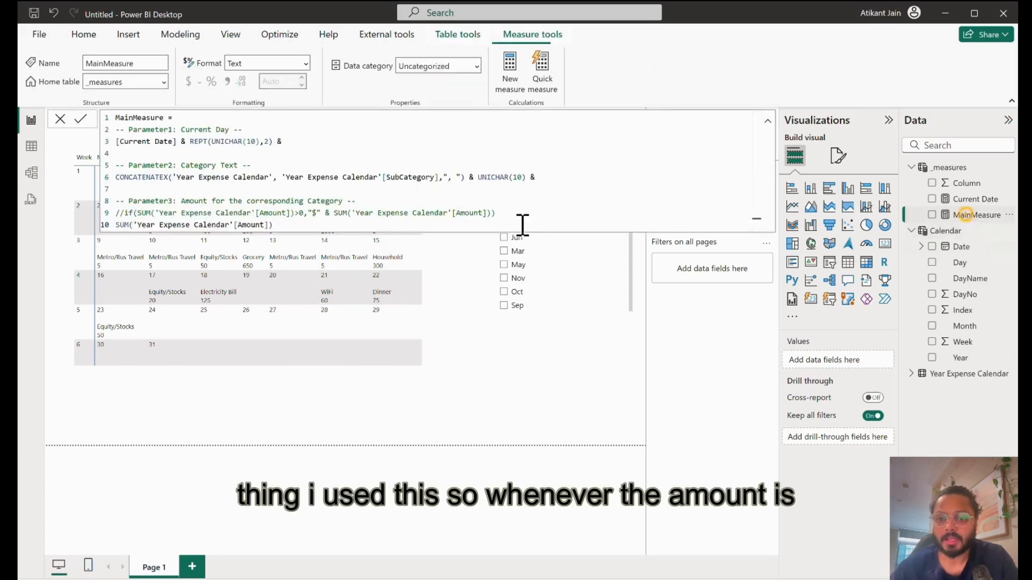
pyautogui.tripleClick(137, 215)
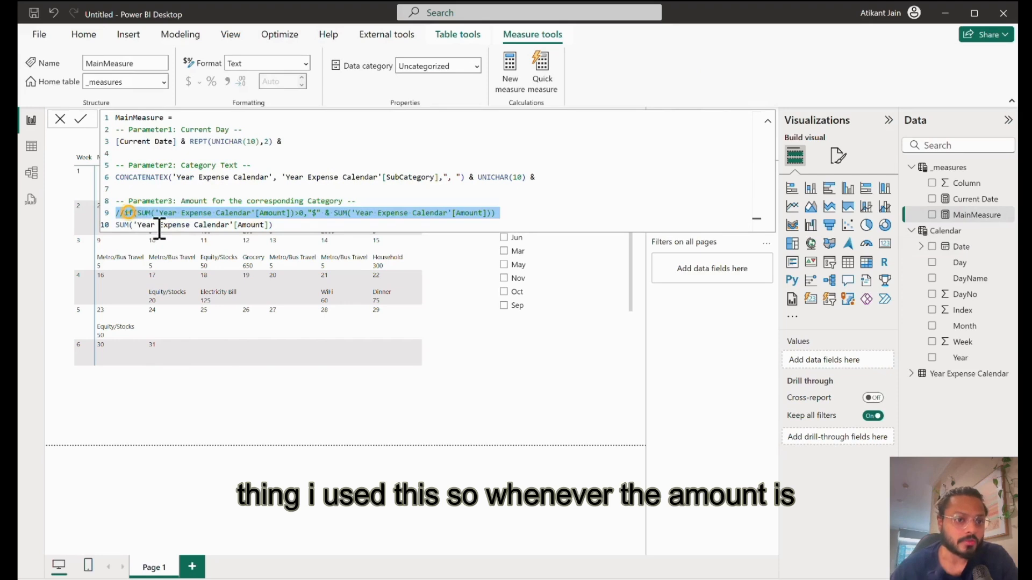
pyautogui.click(302, 212)
pyautogui.click(243, 215)
pyautogui.click(289, 213)
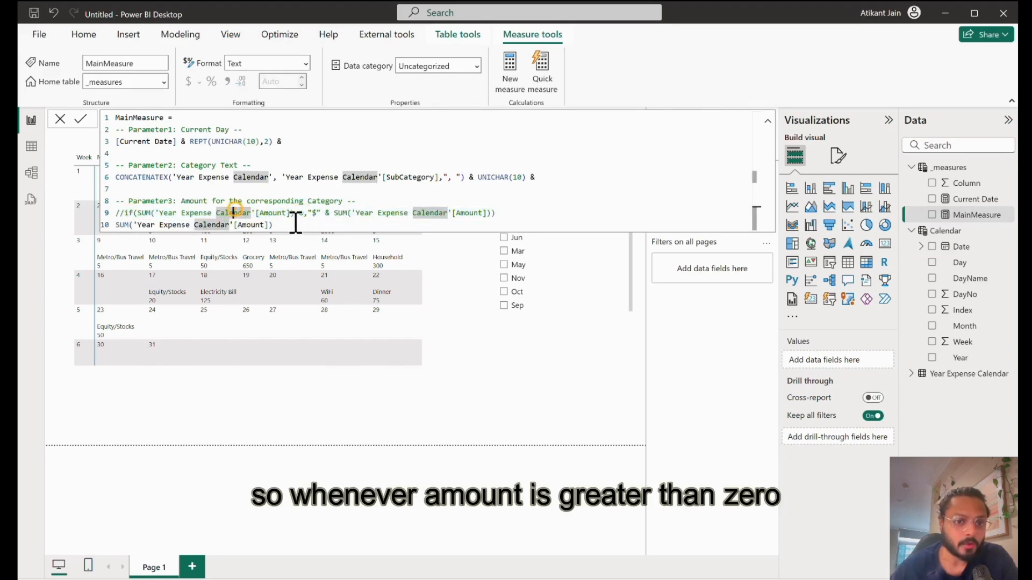
pyautogui.click(320, 215)
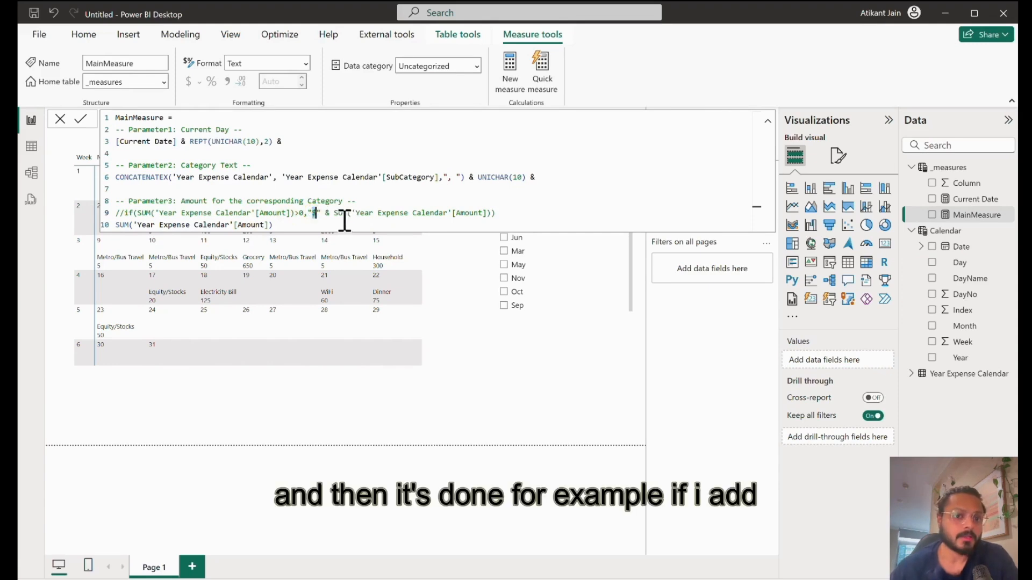
pyautogui.click(464, 214)
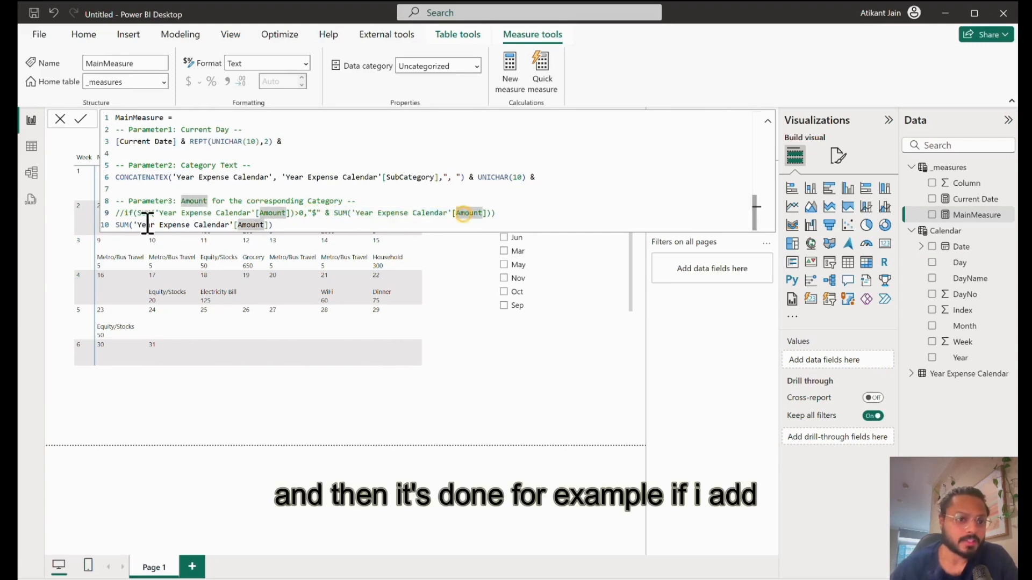
# - Prefix the SUM expression on the last line of MainMeasure with "$" & and apply it to the matrix
pyautogui.click(117, 225)
pyautogui.write('"$"')
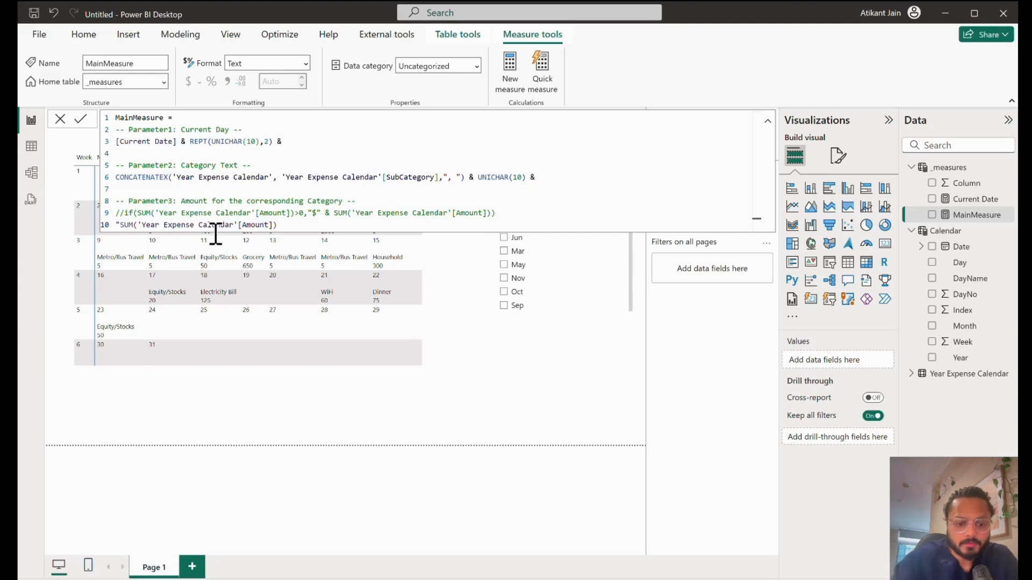
pyautogui.write(' &')
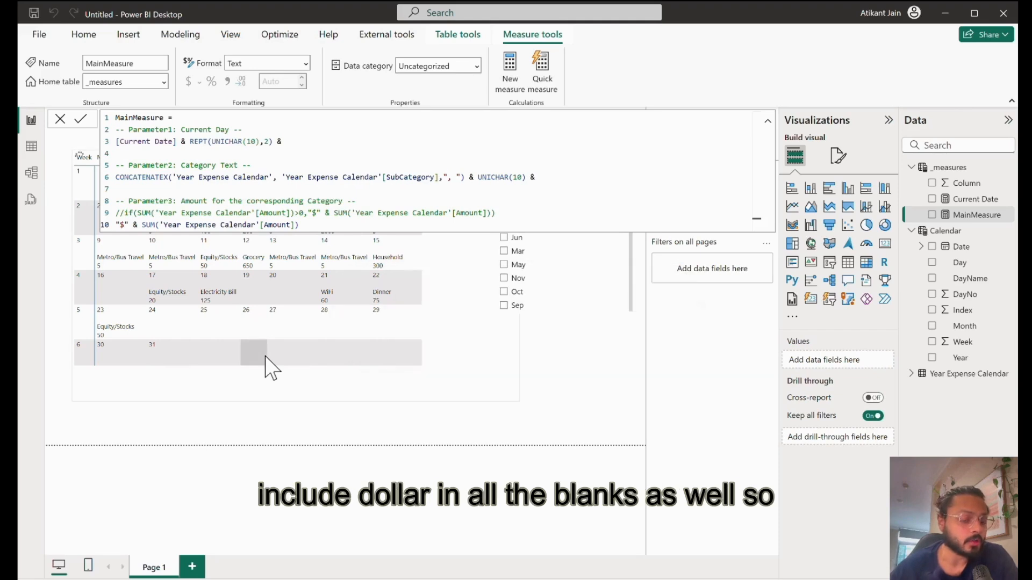
pyautogui.click(265, 404)
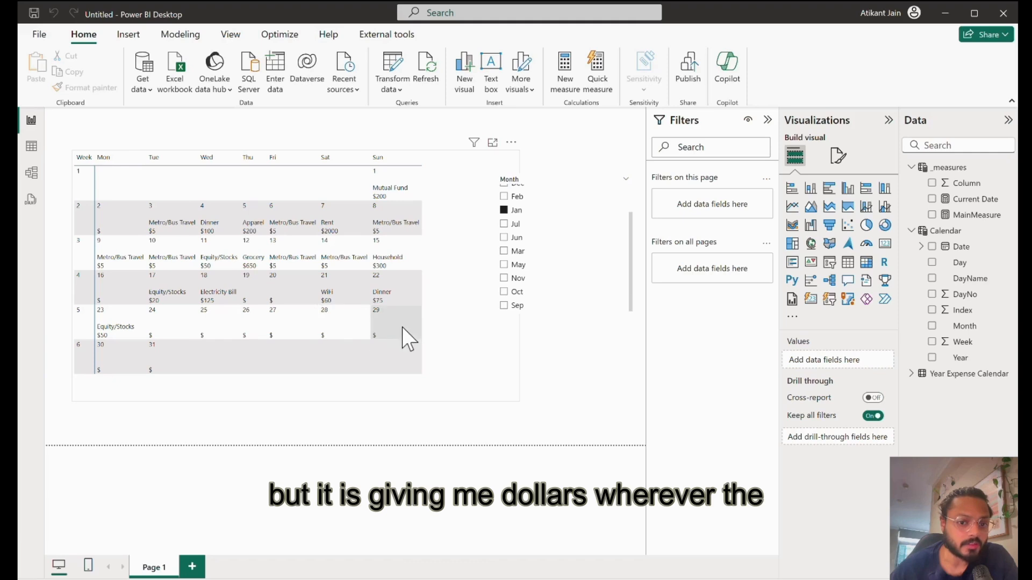
# - Check the cell for day 24 in the matrix and shift the matrix visual slightly upward on the page
pyautogui.click(164, 342)
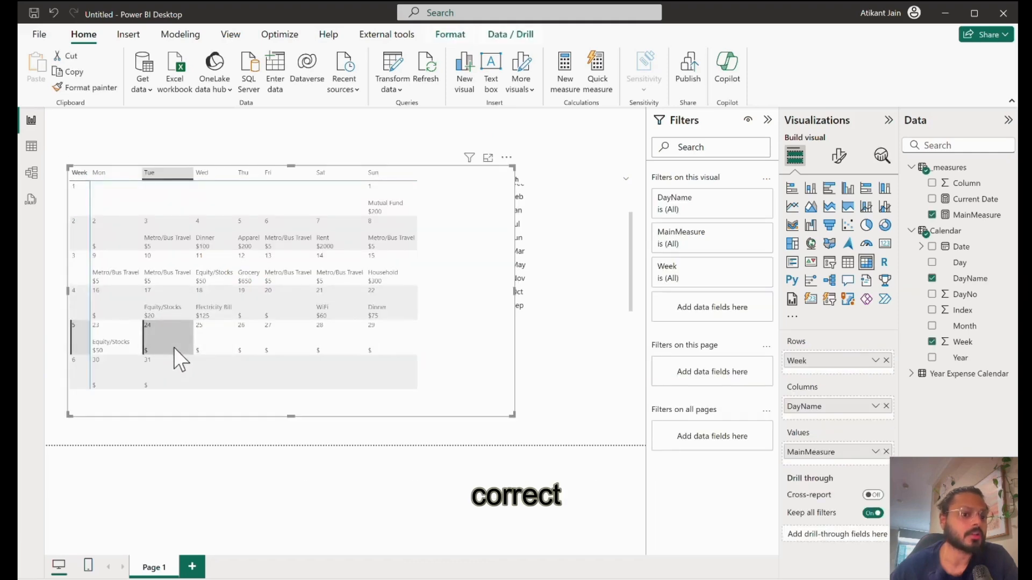
pyautogui.click(171, 341)
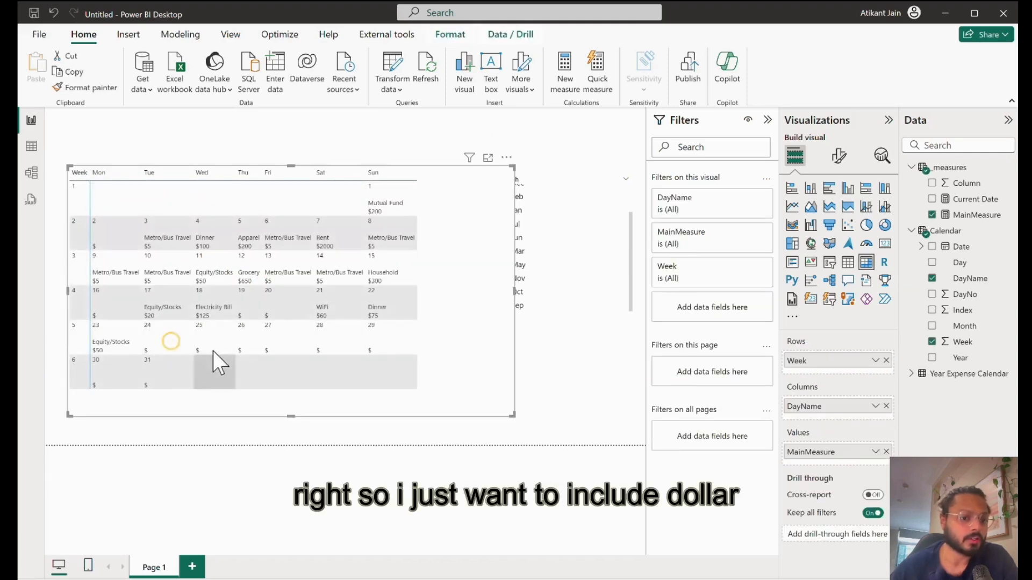
pyautogui.moveTo(444, 194); pyautogui.dragTo(453, 172)
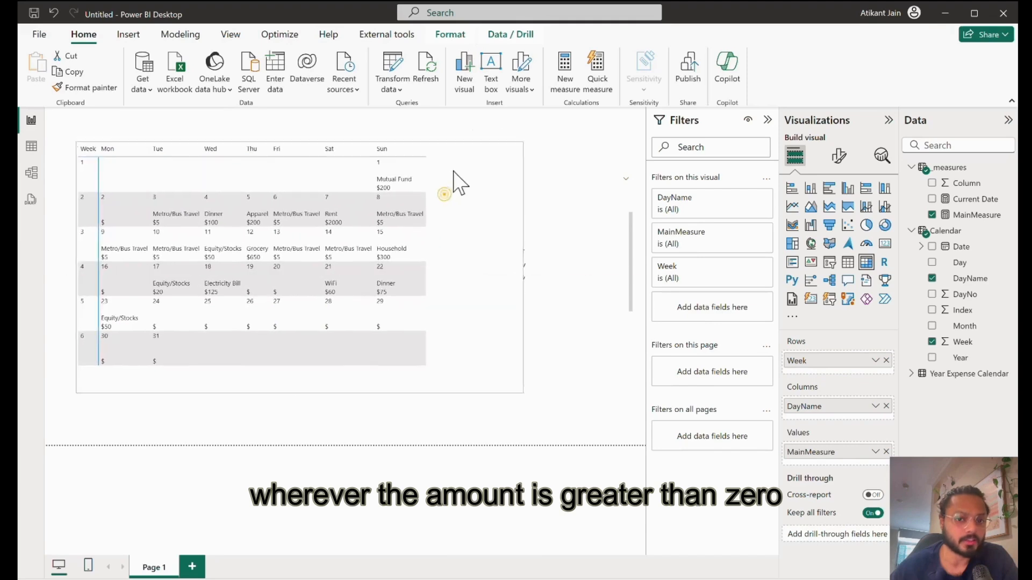
# - Uncomment the IF line in MainMeasure, delete the "$" & SUM line below it, and commit the formula
pyautogui.click(983, 217)
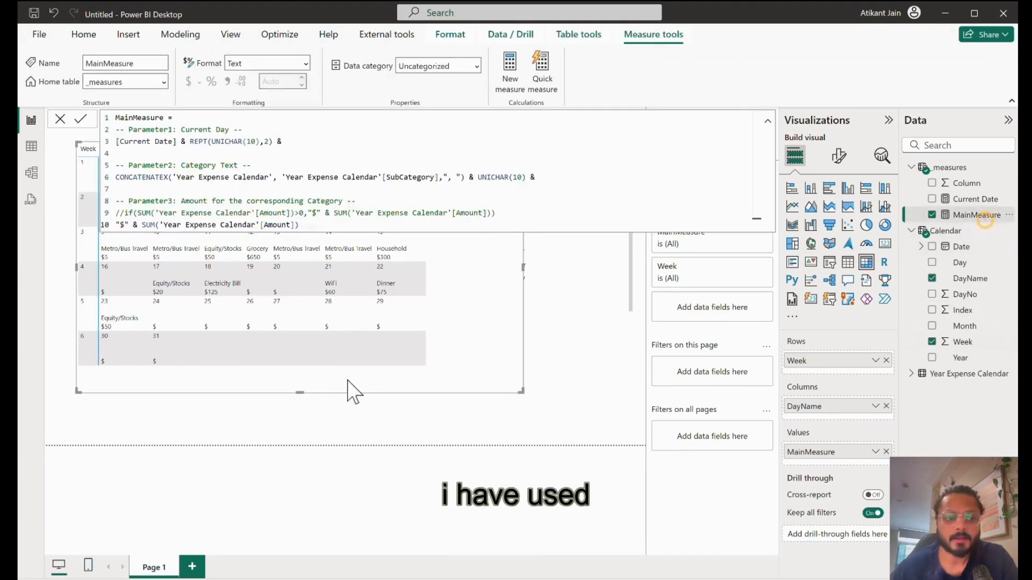
pyautogui.press('BackSpace')
pyautogui.press('BackSpace')
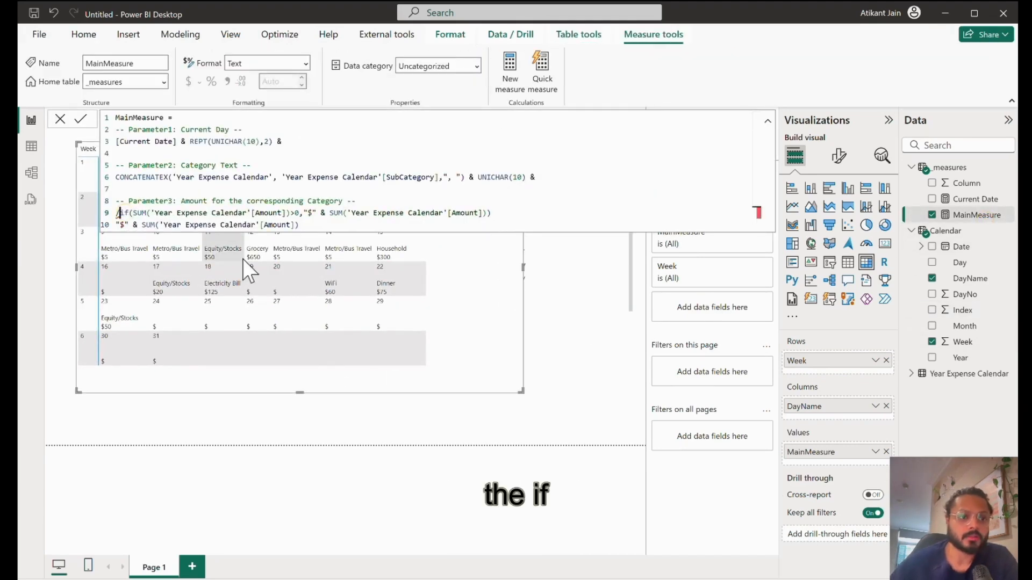
pyautogui.tripleClick(247, 229)
pyautogui.press('BackSpace')
pyautogui.press('BackSpace')
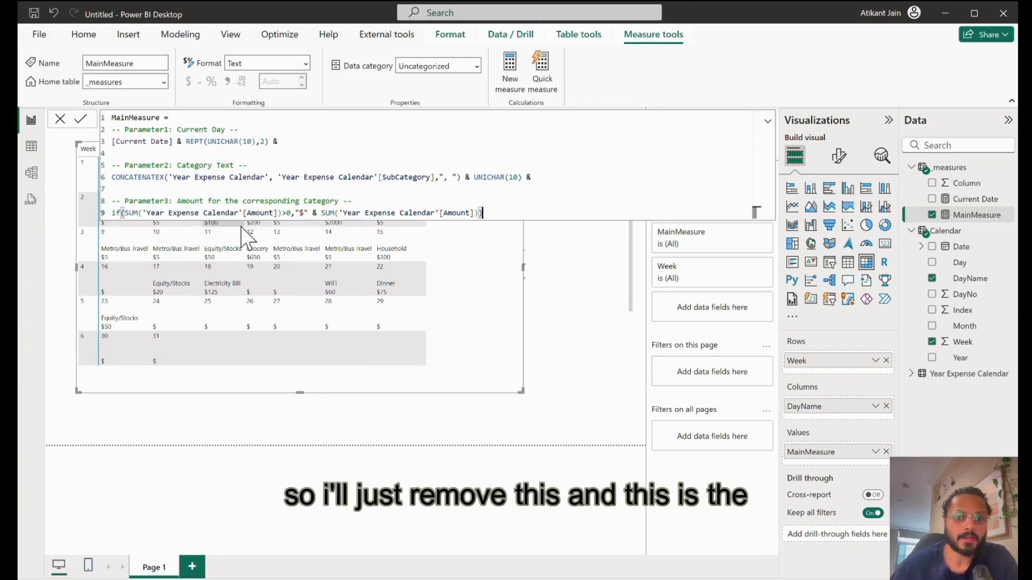
pyautogui.press('Return')
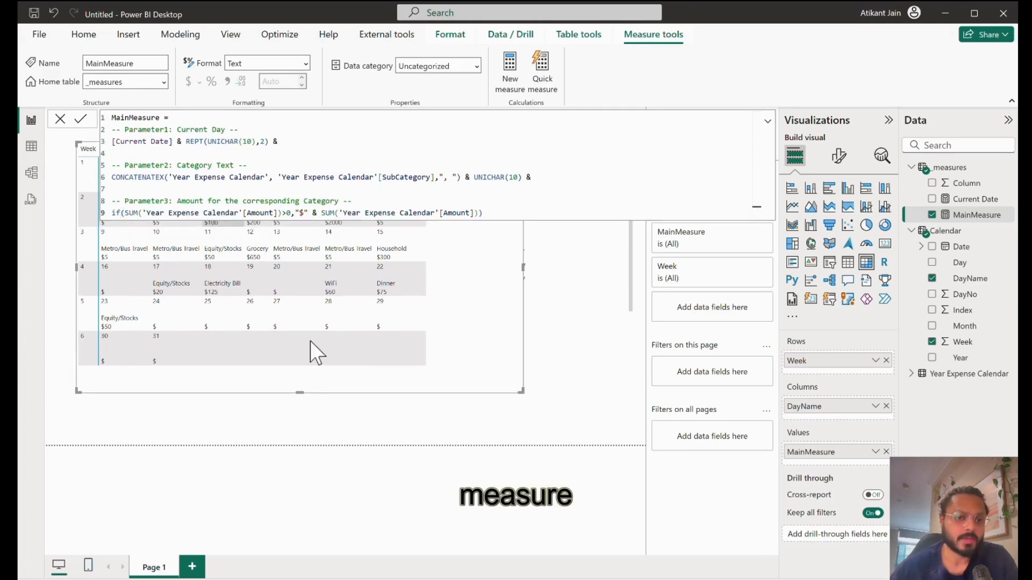
pyautogui.click(484, 407)
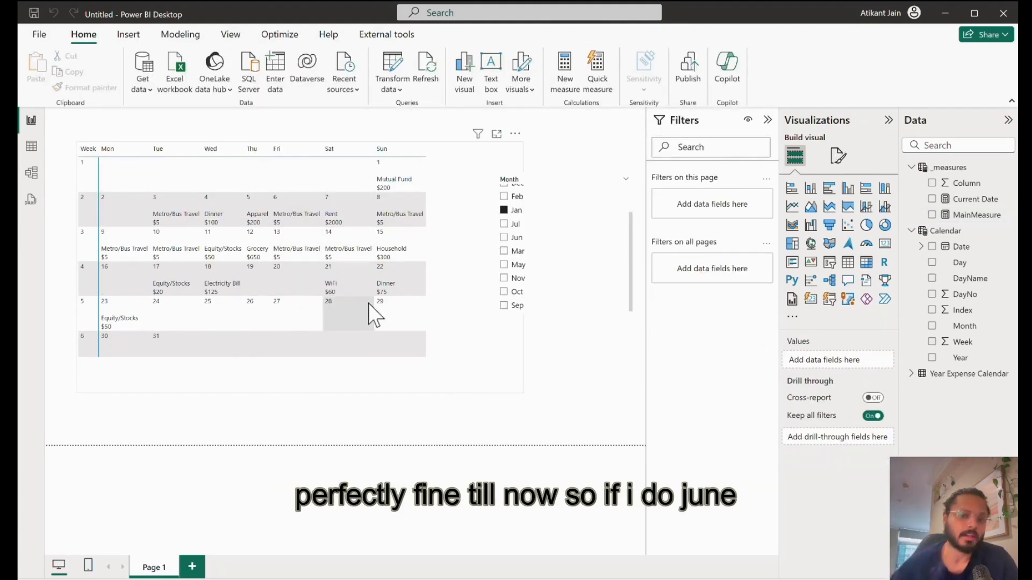
# - Check the expense calendar for Jun, Nov and Oct using the month slicer
pyautogui.click(514, 237)
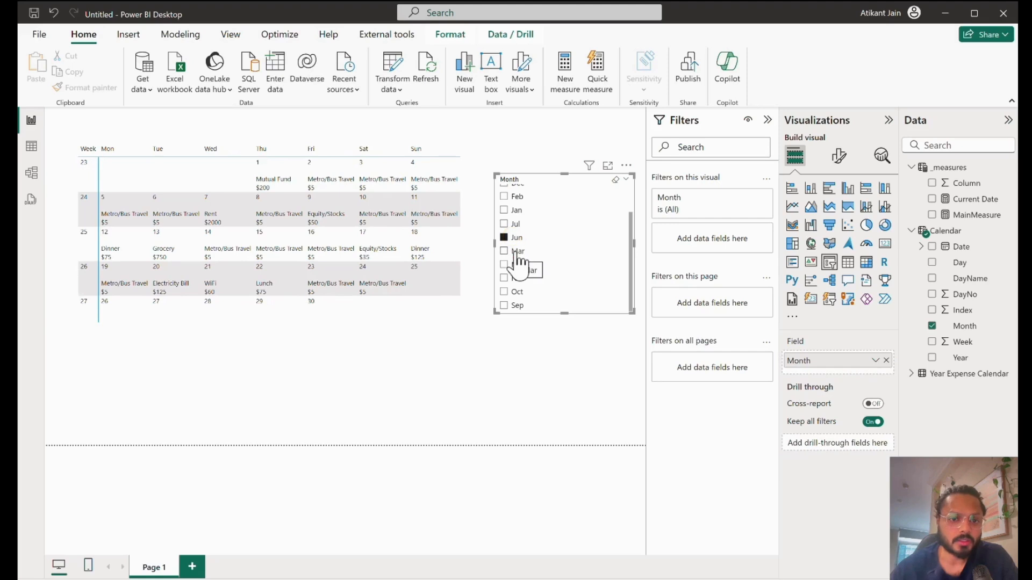
pyautogui.click(516, 278)
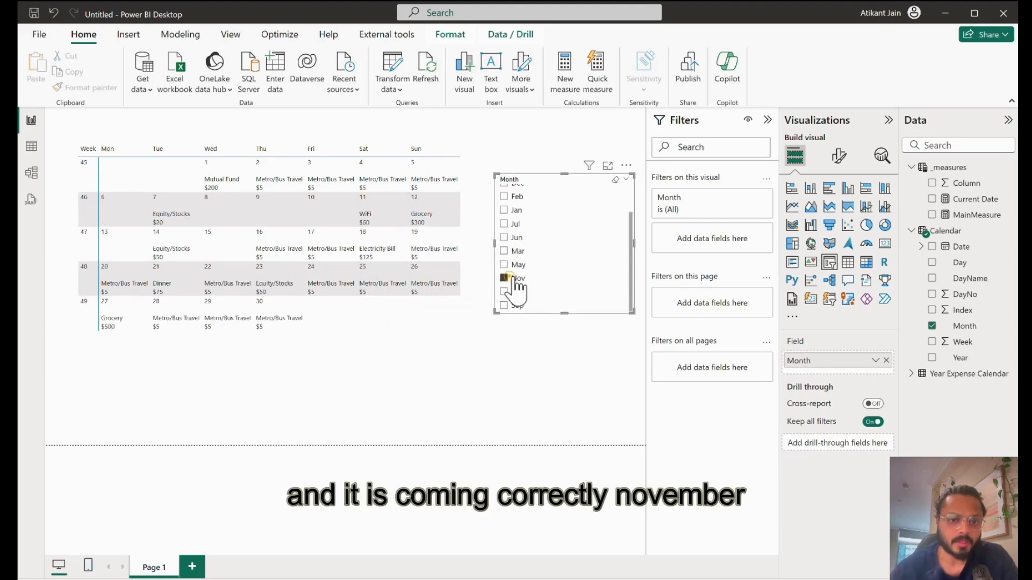
pyautogui.click(517, 292)
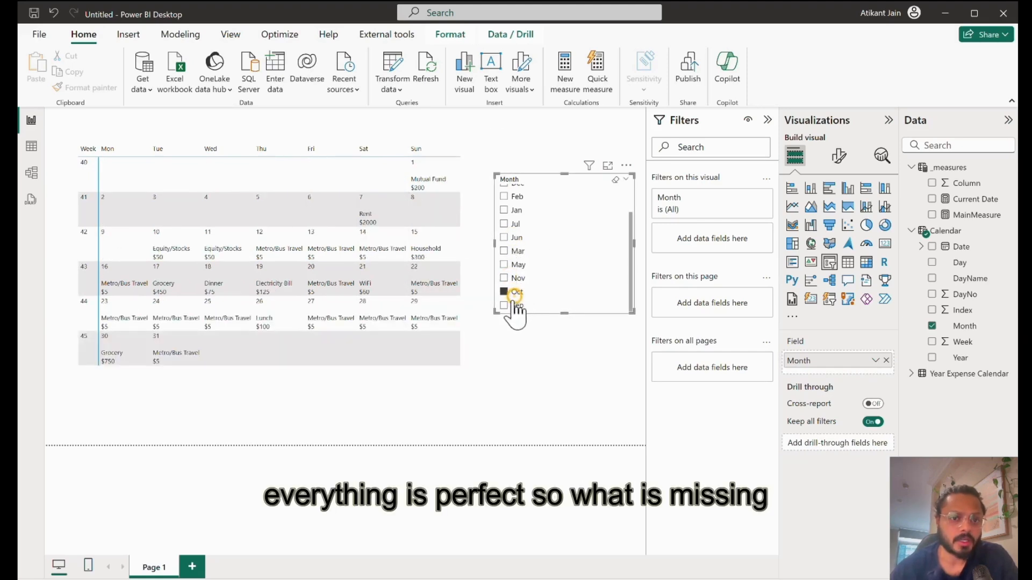
# - Clear the month slicer's selection after viewing Sep, and place the slicer, narrowed, over the upper middle of the matrix
pyautogui.click(517, 305)
pyautogui.click(514, 304)
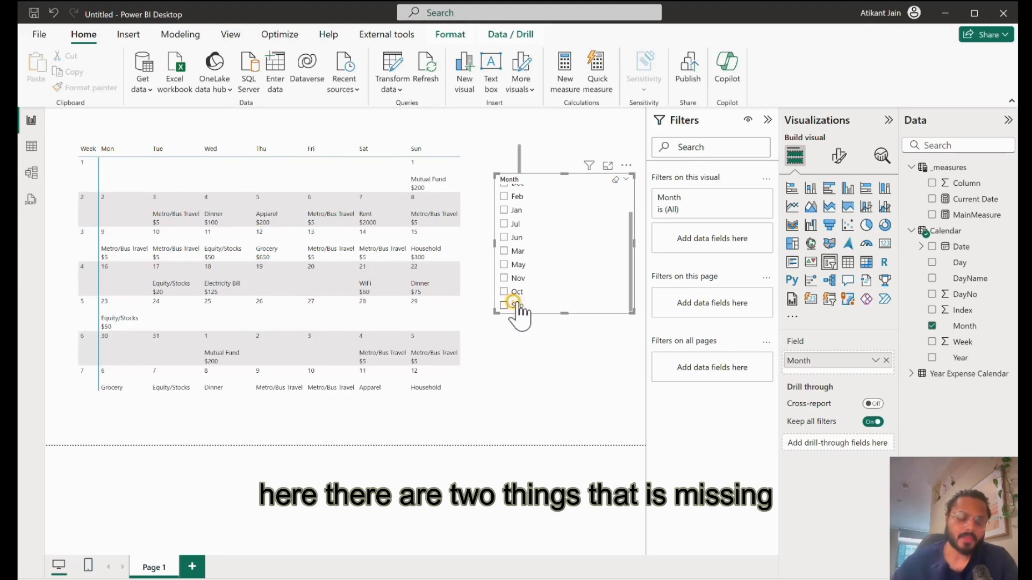
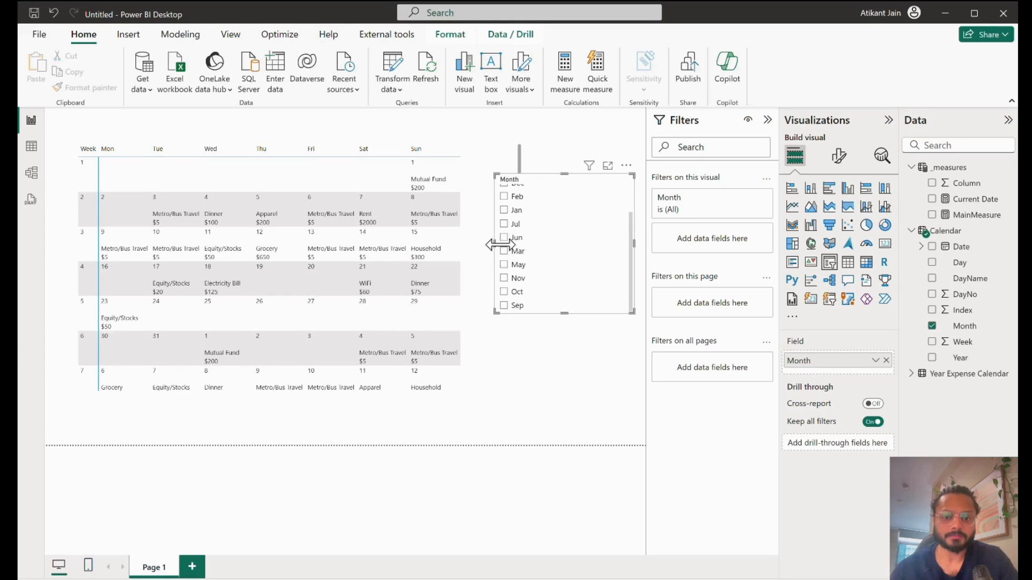
pyautogui.moveTo(500, 245); pyautogui.dragTo(583, 243)
pyautogui.moveTo(600, 185); pyautogui.dragTo(287, 134)
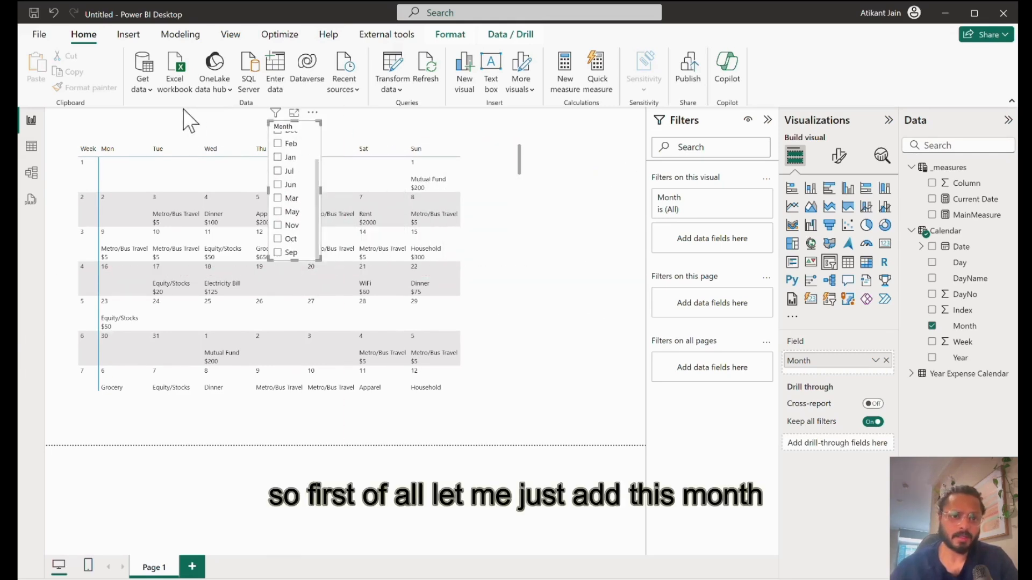
# - Set the month slicer's style to Tile and reshape it into a single row of months directly above the matrix
pyautogui.click(839, 156)
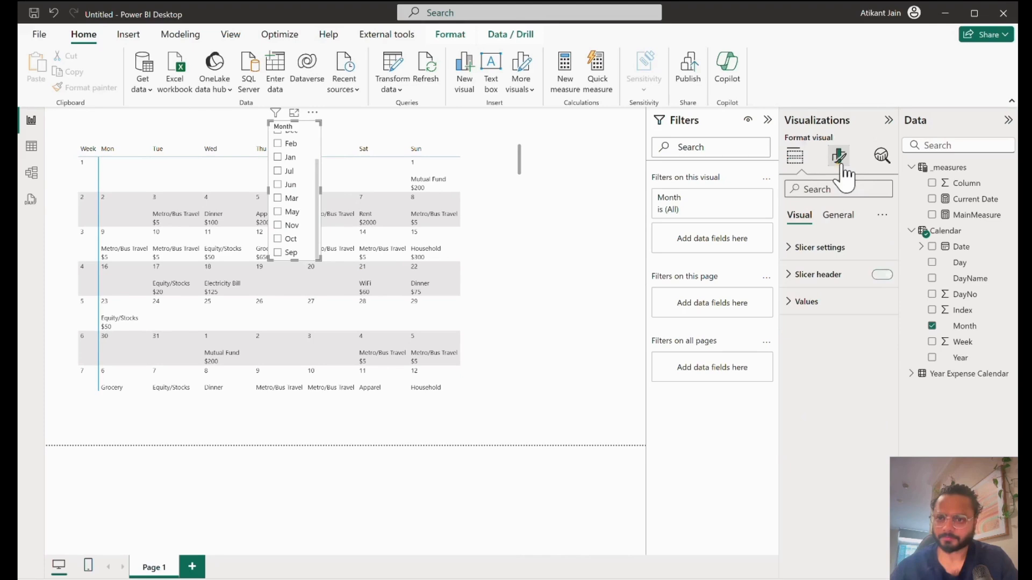
pyautogui.click(838, 248)
pyautogui.click(844, 313)
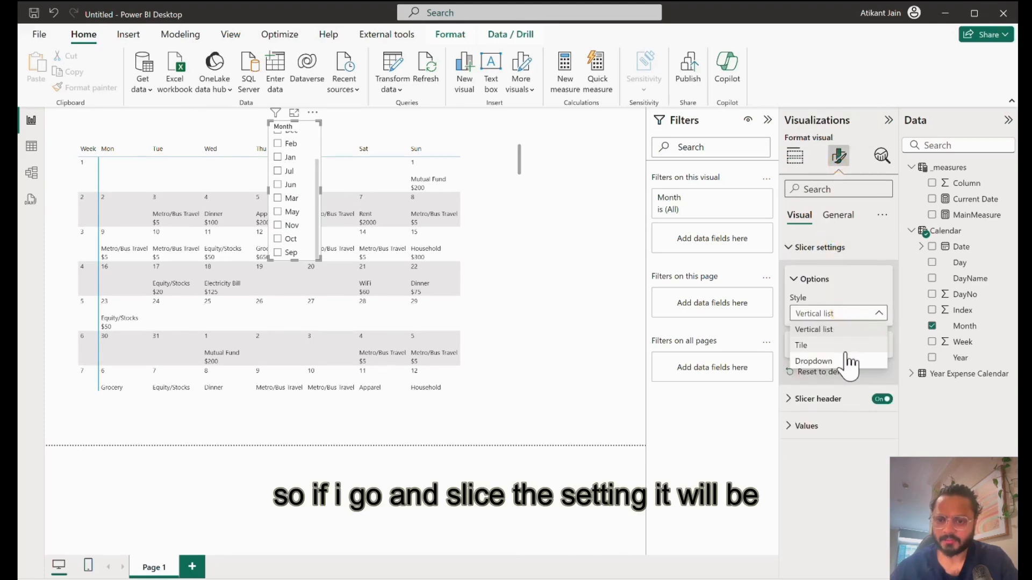
pyautogui.click(836, 346)
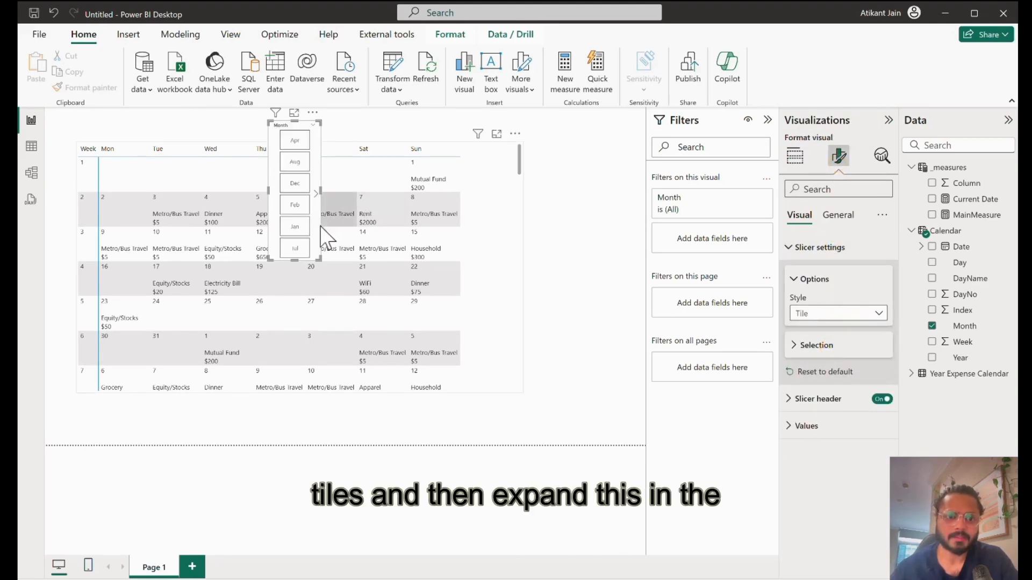
pyautogui.moveTo(319, 260); pyautogui.dragTo(634, 140)
pyautogui.moveTo(273, 130); pyautogui.dragTo(101, 122)
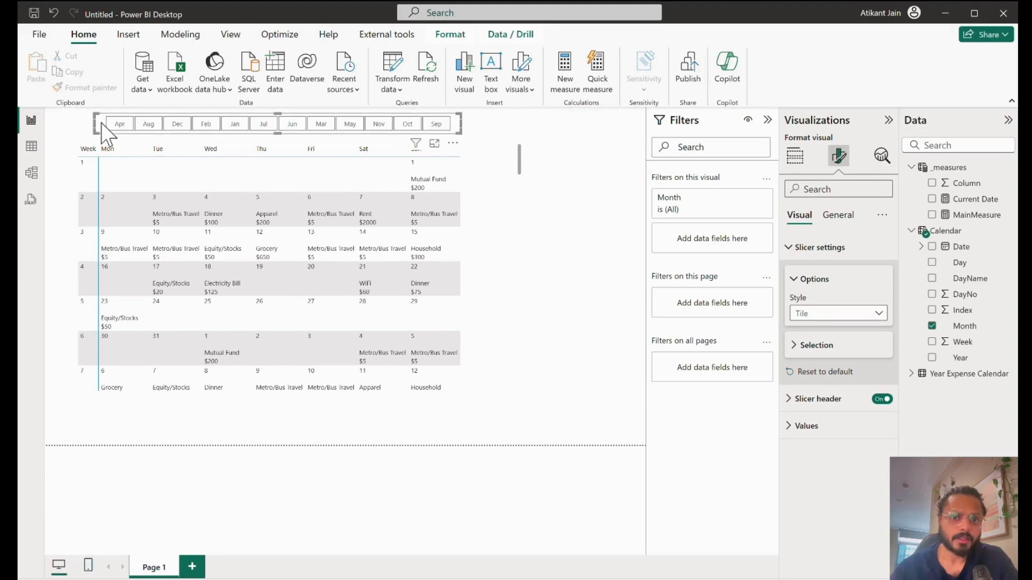
# - Add a slicer beside the calendar matrix using the Category field from the Year Expense Calendar table
pyautogui.click(508, 236)
pyautogui.click(571, 239)
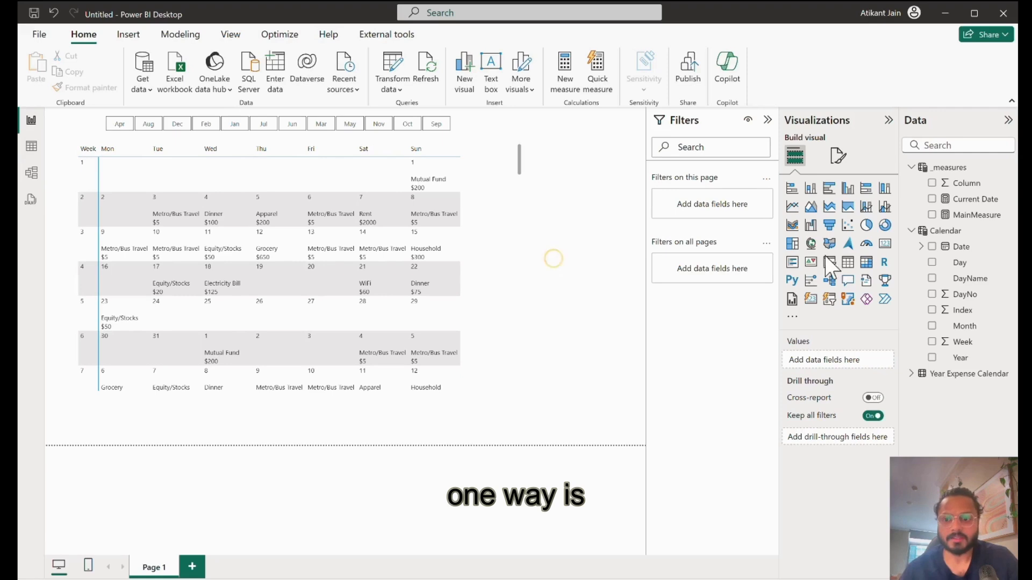
pyautogui.click(847, 263)
pyautogui.click(978, 151)
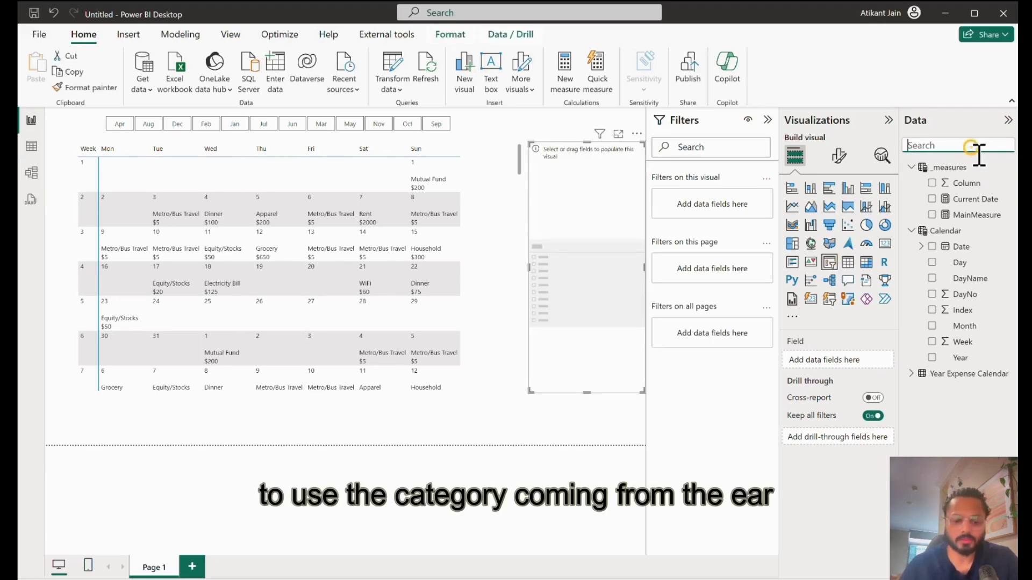
pyautogui.write('cate')
pyautogui.moveTo(972, 185); pyautogui.dragTo(594, 253)
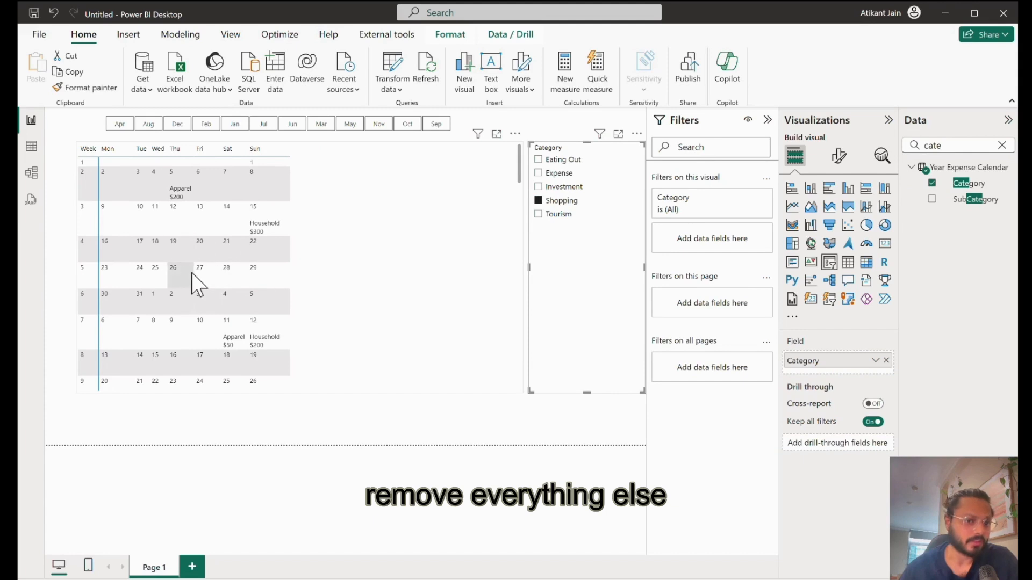
# - Filter the calendar to Mar, try the category slicer with Investment and Expense, and clear the category selection
pyautogui.click(321, 124)
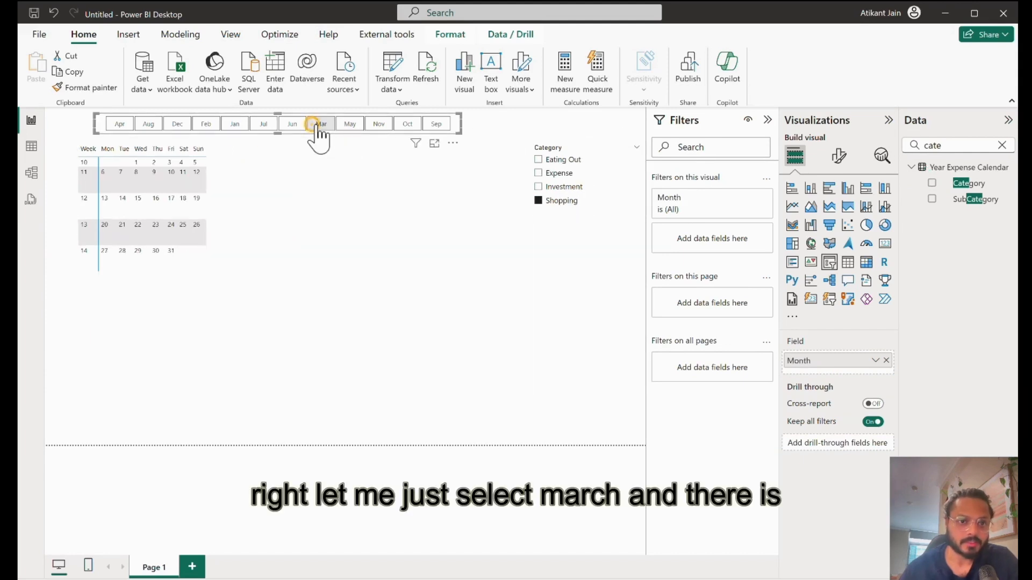
pyautogui.click(544, 187)
pyautogui.click(546, 175)
pyautogui.click(544, 189)
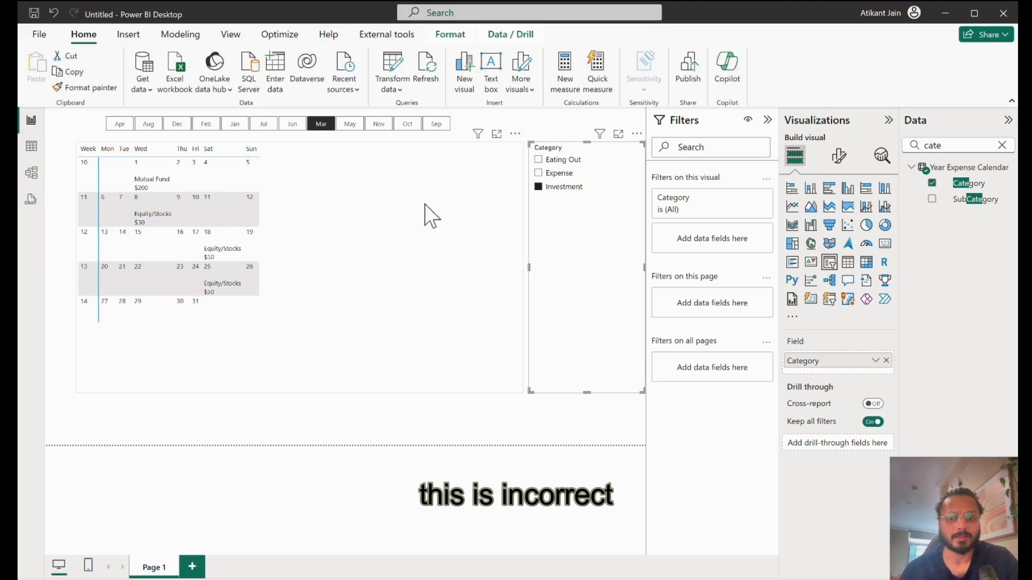
pyautogui.click(540, 188)
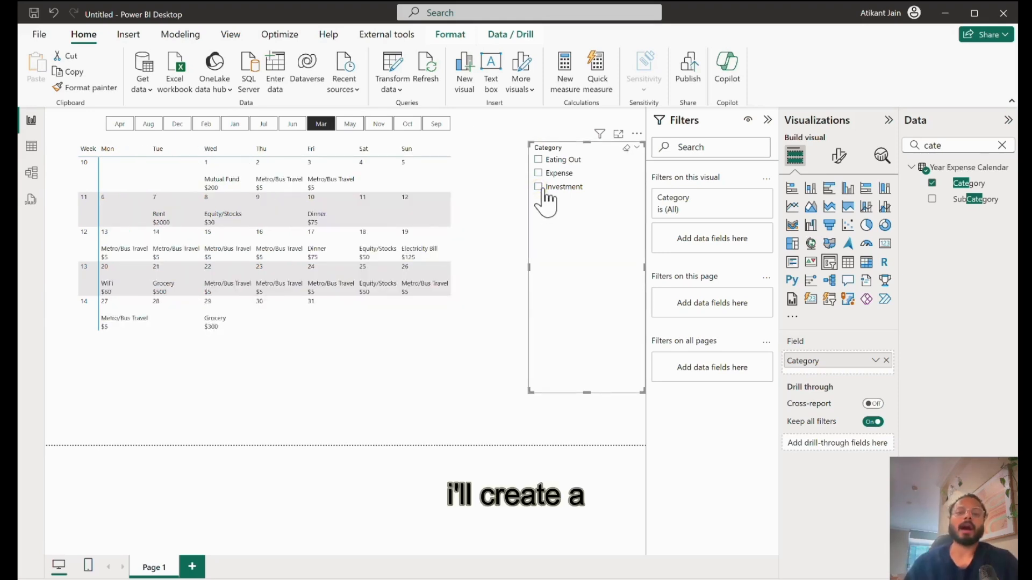
# - Clear all filters on the Year Expense Calendar table in the table view and review the Category column's distinct values
pyautogui.click(31, 146)
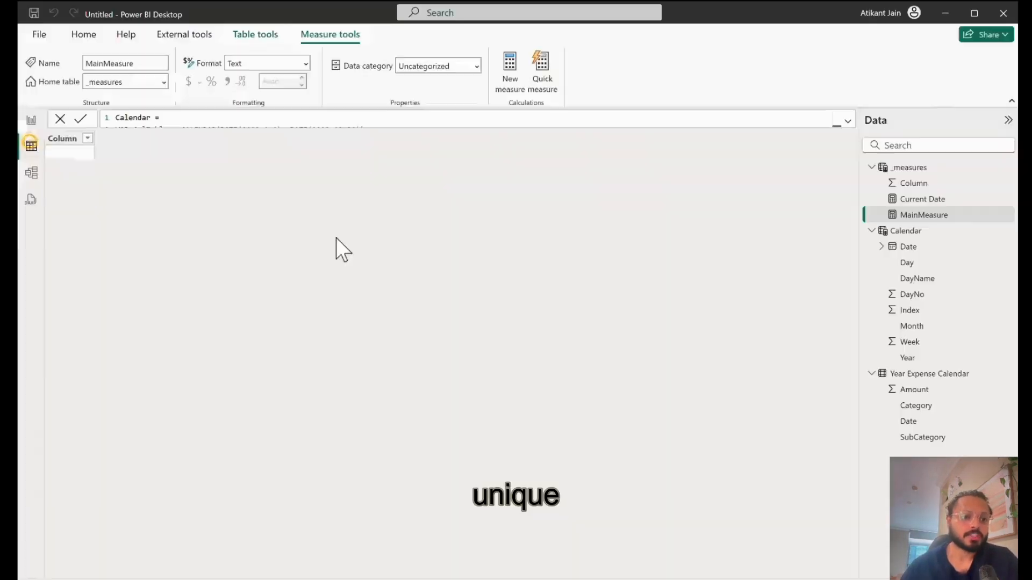
pyautogui.click(945, 375)
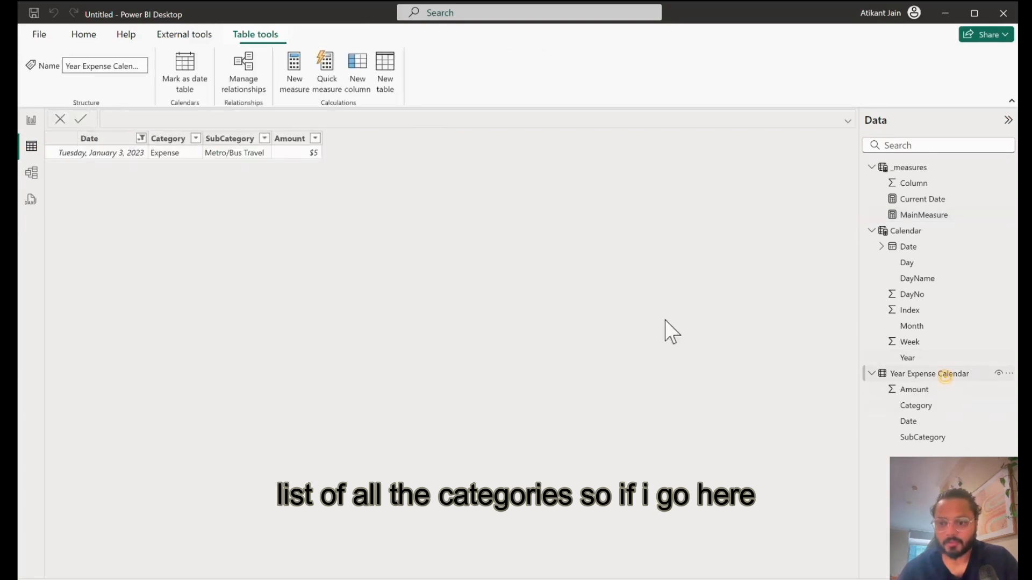
pyautogui.click(196, 138)
pyautogui.click(247, 216)
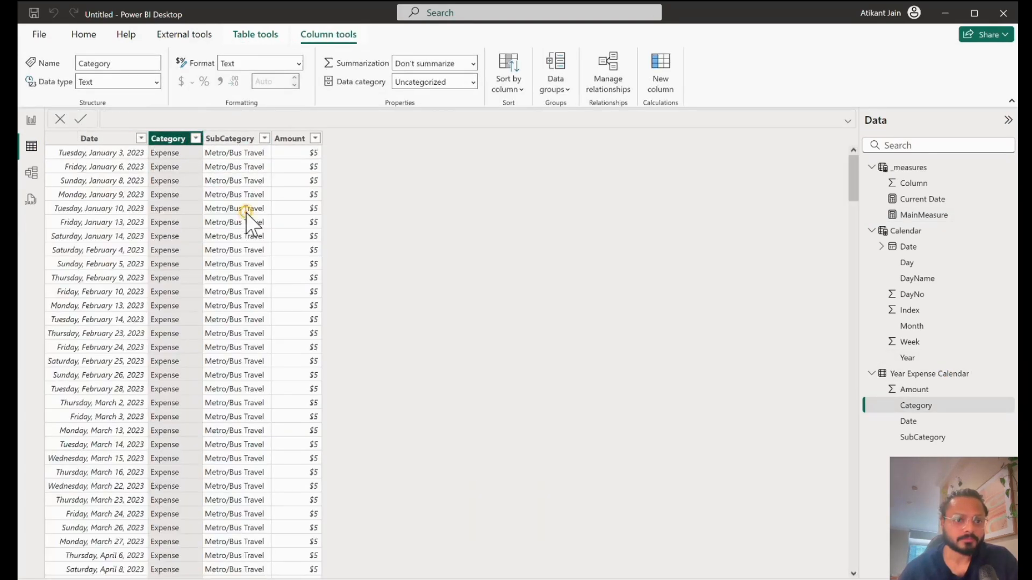
pyautogui.click(195, 137)
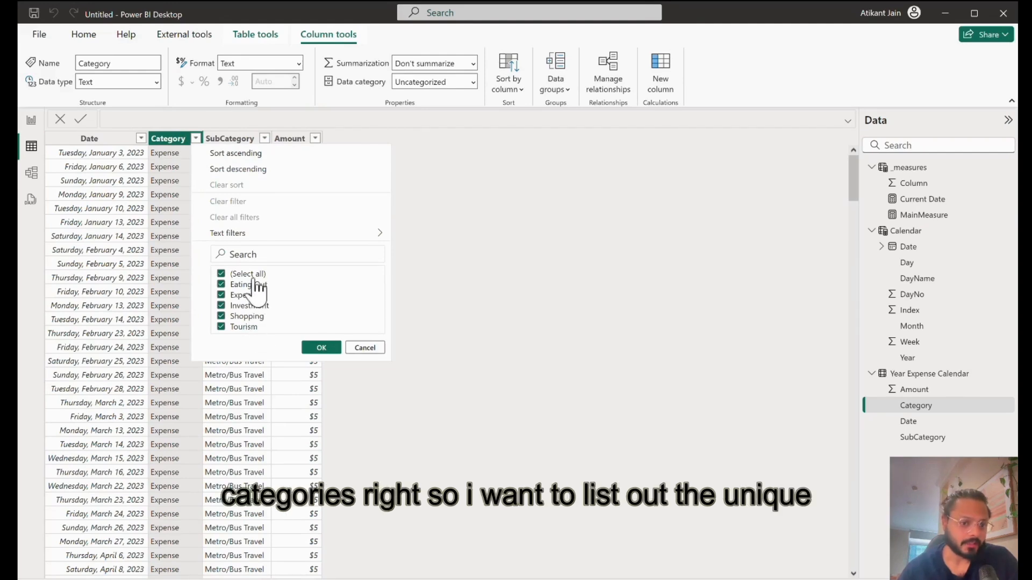
pyautogui.click(459, 304)
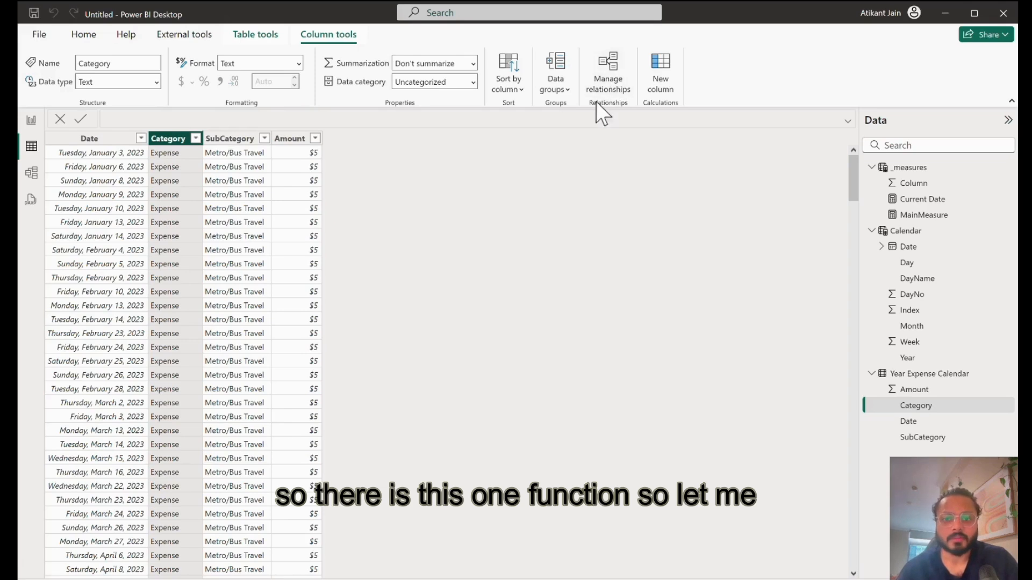
# - Create a calculated table with Unique Category = ALLNOBLANKROW('Year Expense Calendar'[Category]) and review its Category column
pyautogui.click(255, 34)
pyautogui.click(388, 69)
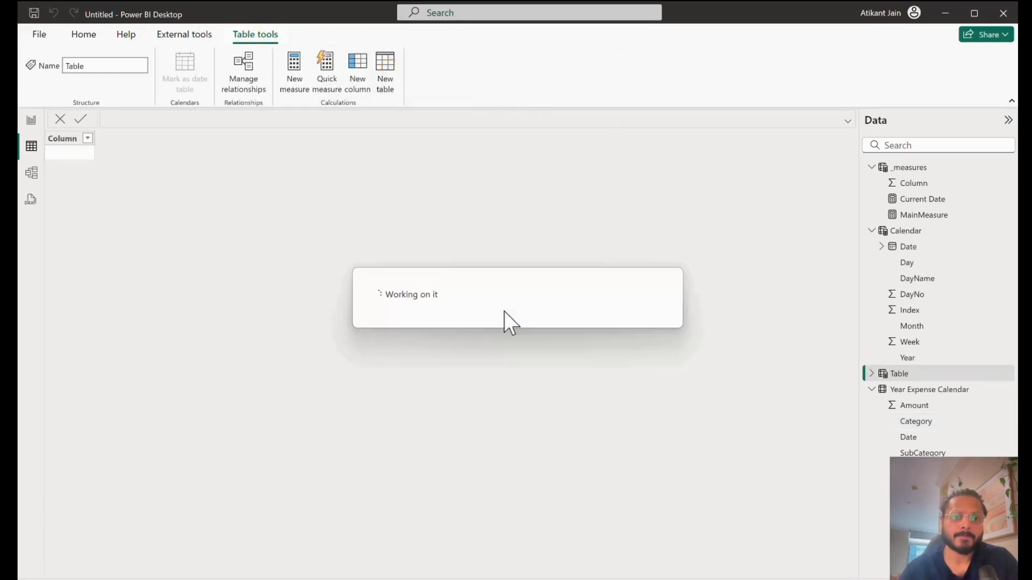
pyautogui.write('Unique ')
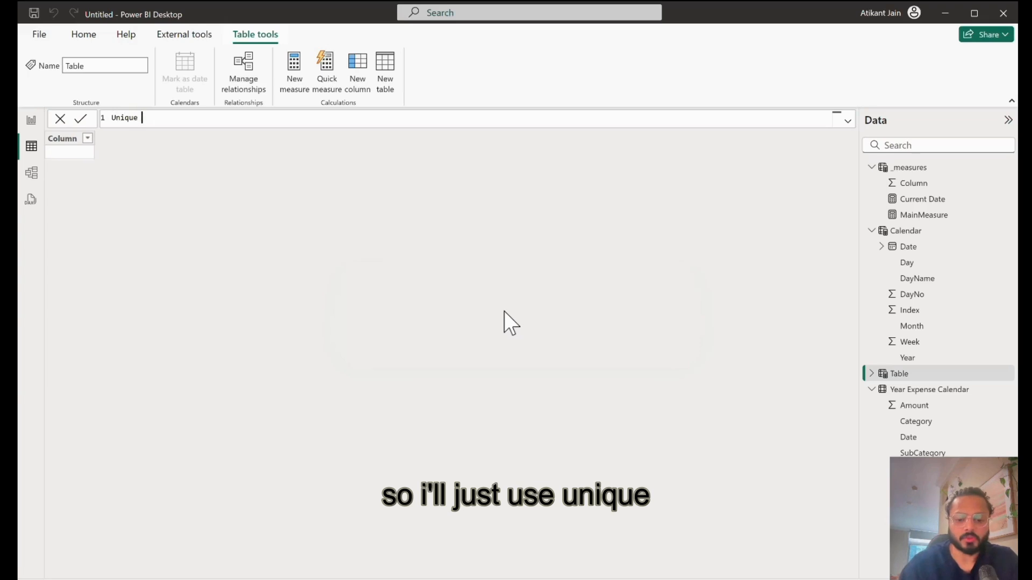
pyautogui.write('Catego')
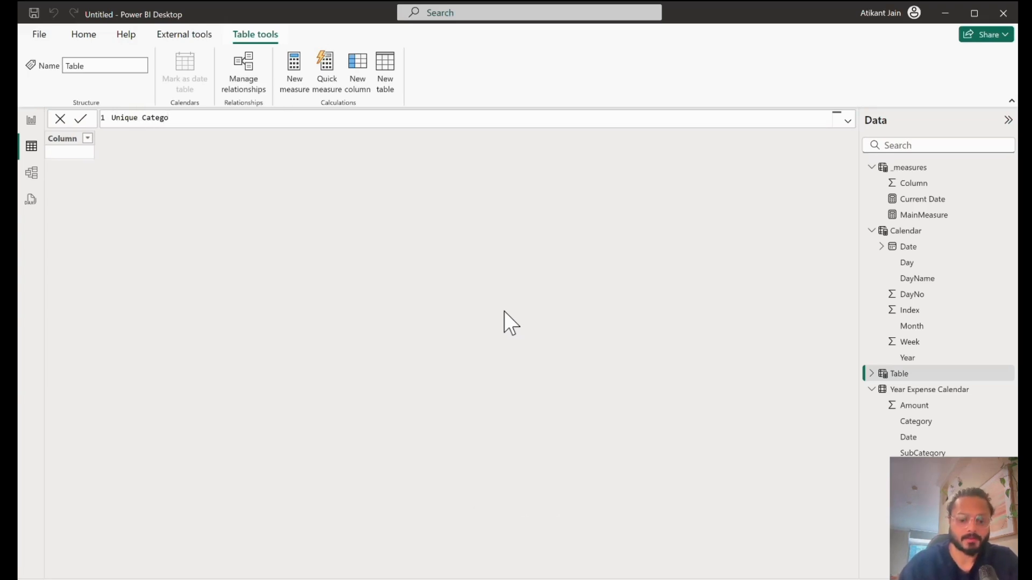
pyautogui.write('ry =')
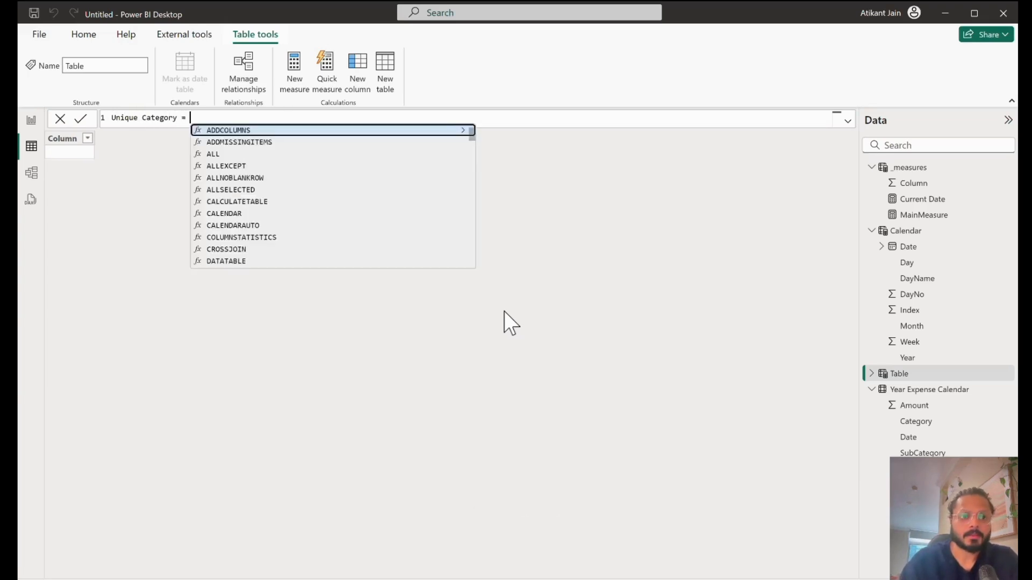
pyautogui.write(' ALL')
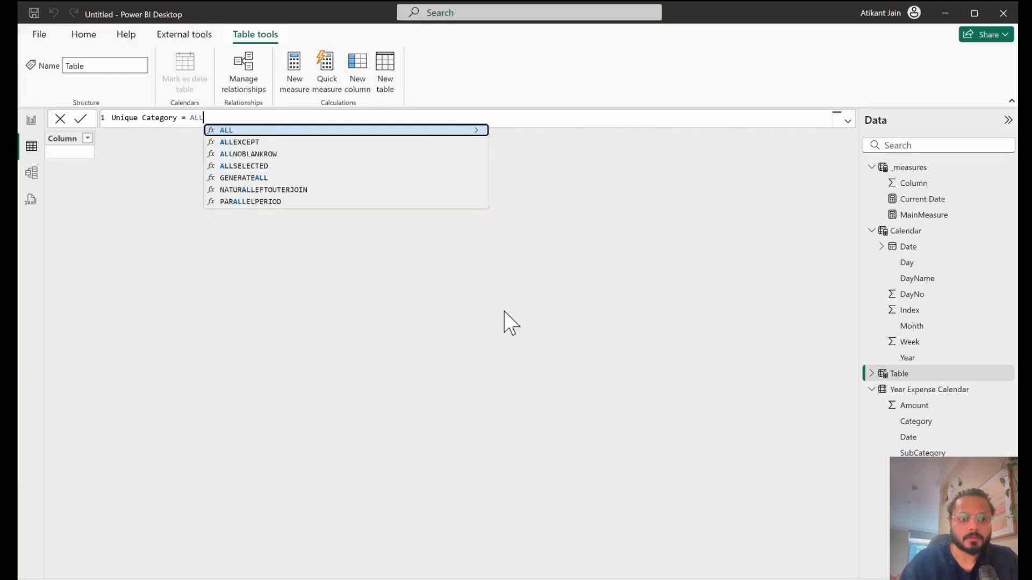
pyautogui.write('N')
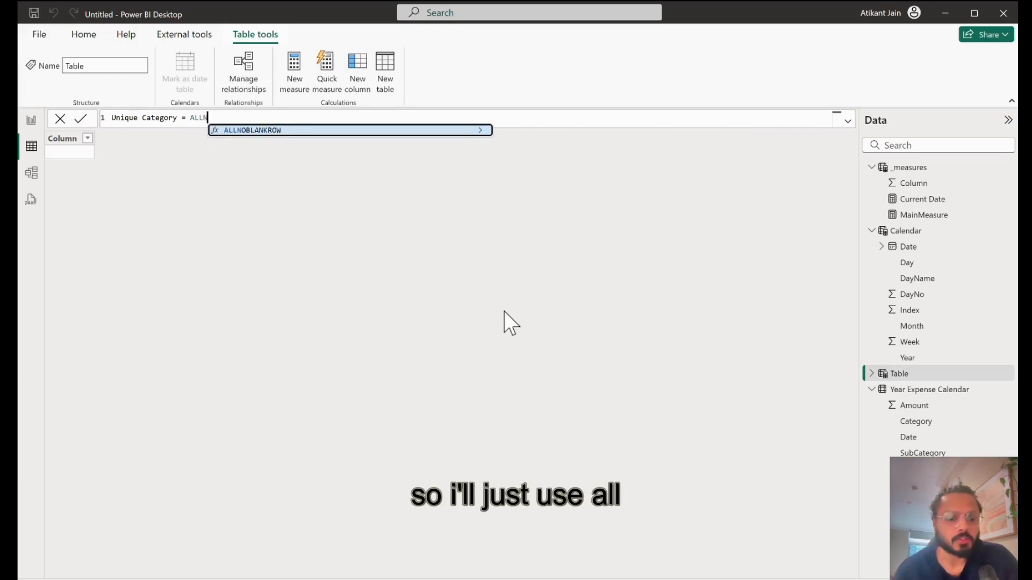
pyautogui.press('Tab')
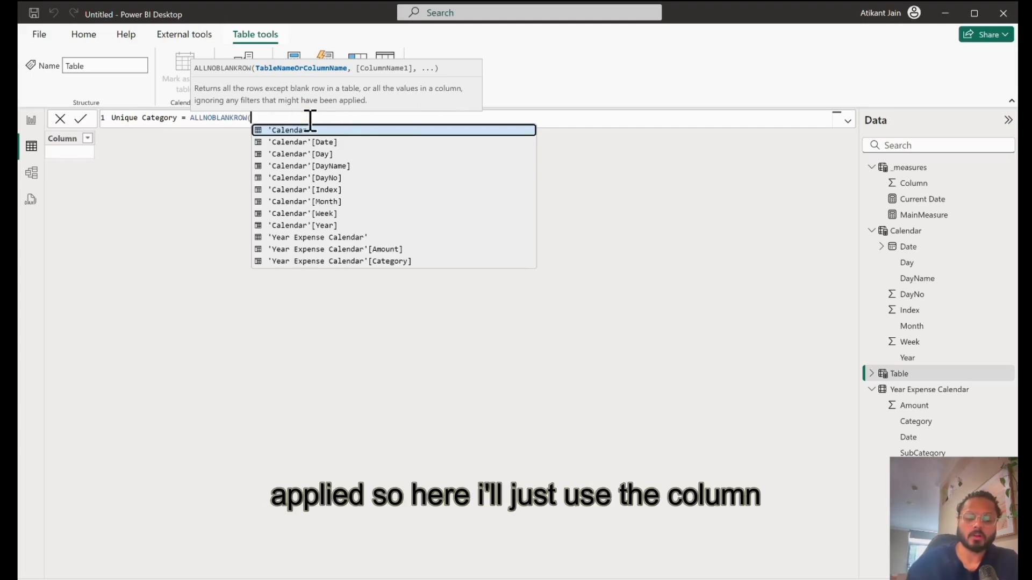
pyautogui.write('categ')
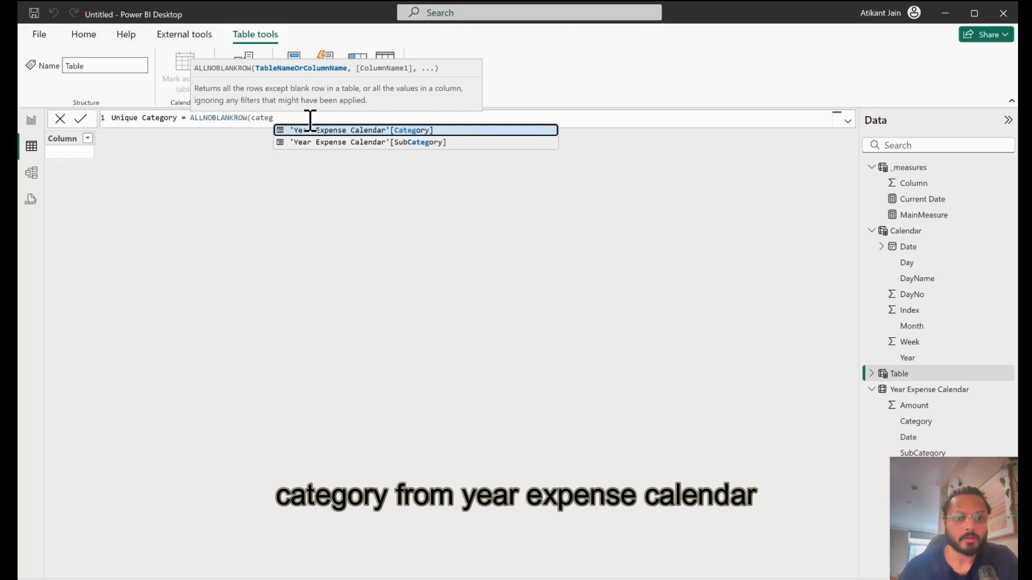
pyautogui.press('Tab')
pyautogui.write(')')
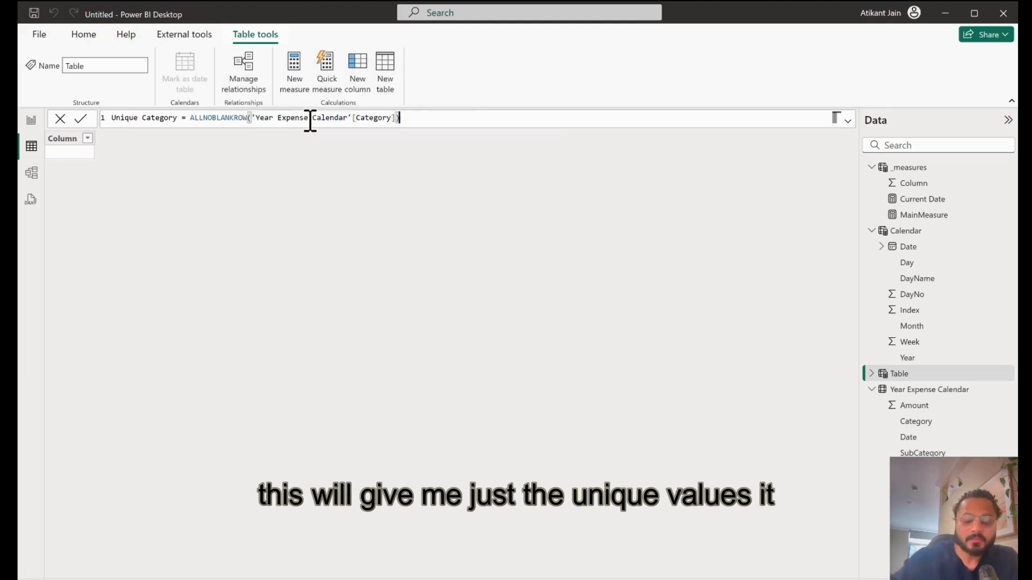
pyautogui.press('Return')
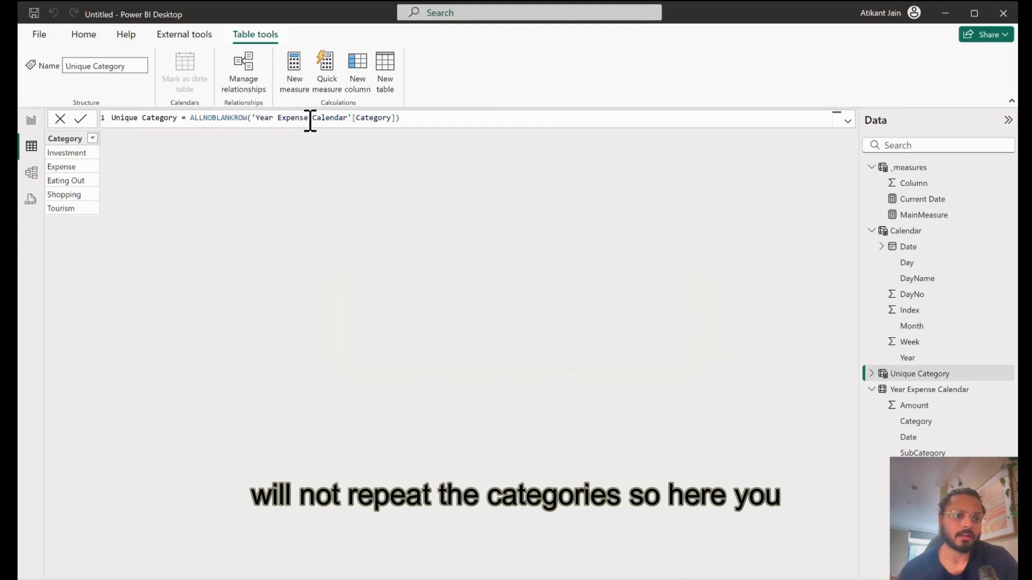
pyautogui.click(68, 155)
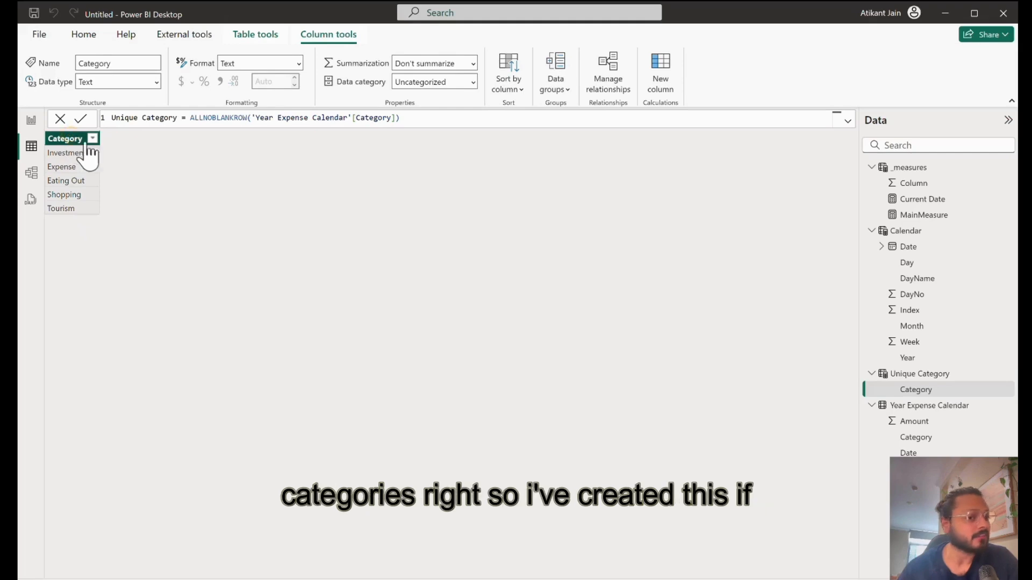
pyautogui.doubleClick(219, 119)
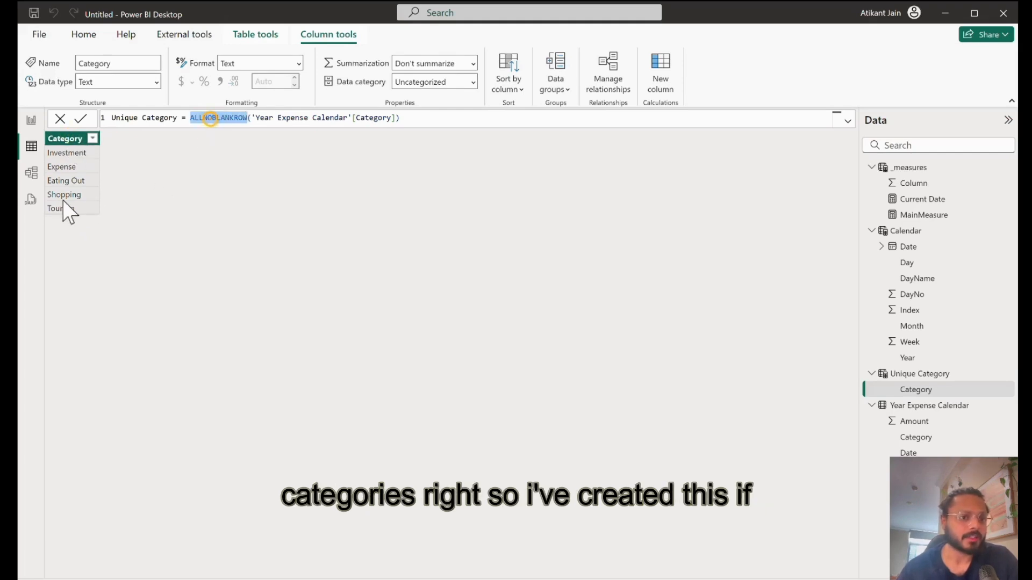
# - In the model diagram, move the _measures table away and place the Unique Category table nearer to the Year Expense Calendar table
pyautogui.click(33, 173)
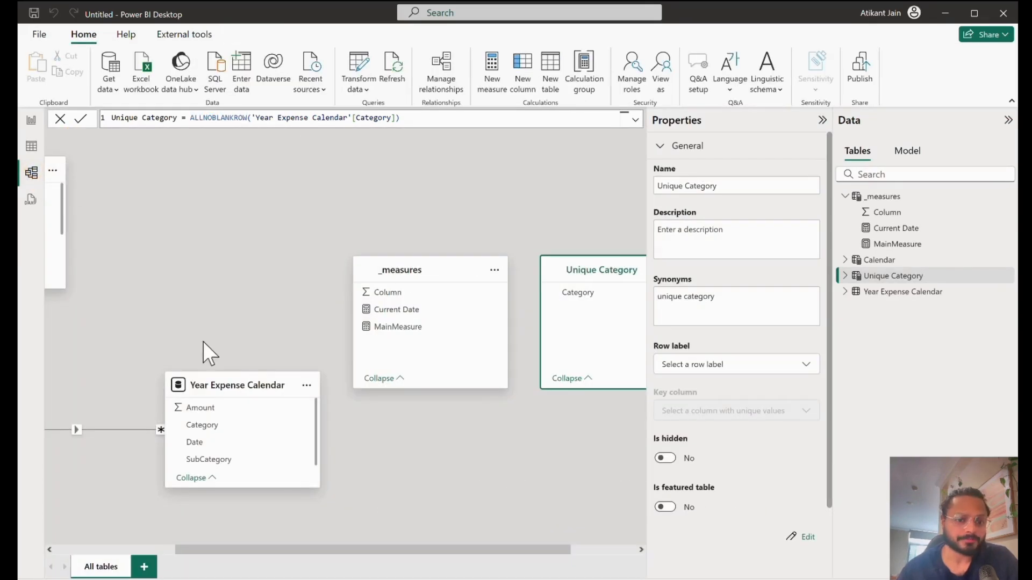
pyautogui.scroll(-5, 202, 340)
pyautogui.moveTo(312, 198); pyautogui.dragTo(518, 336)
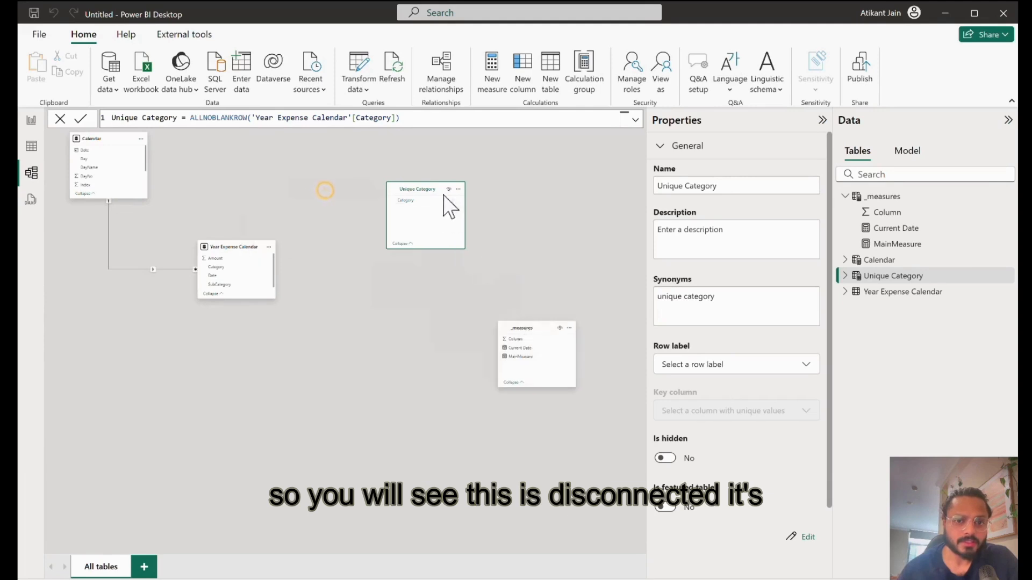
pyautogui.moveTo(430, 197); pyautogui.dragTo(354, 162)
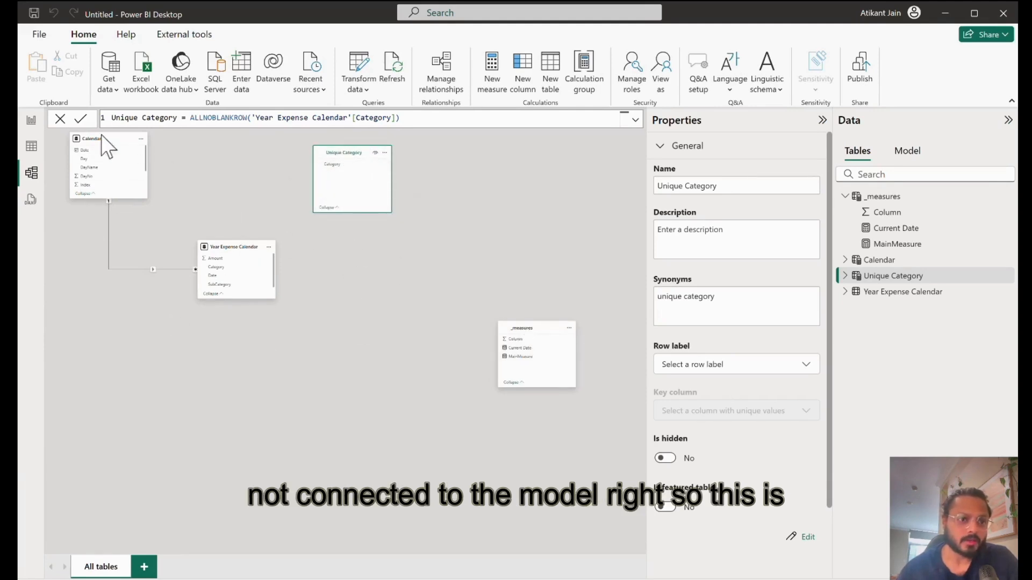
# - Back in the report, replace the slicer's field with Category from the Unique Category table
pyautogui.click(31, 120)
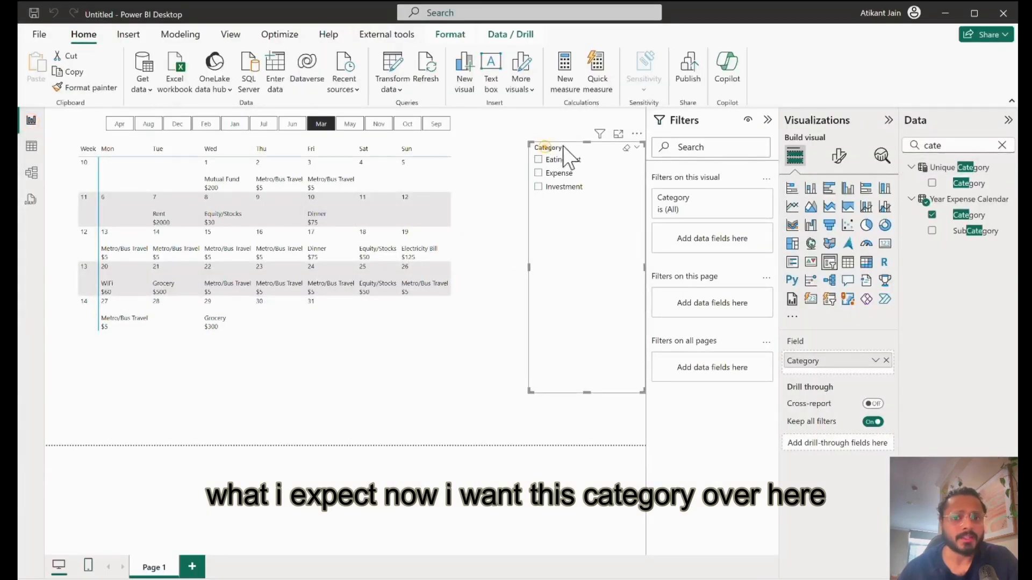
pyautogui.doubleClick(950, 146)
pyautogui.moveTo(970, 185); pyautogui.dragTo(854, 370)
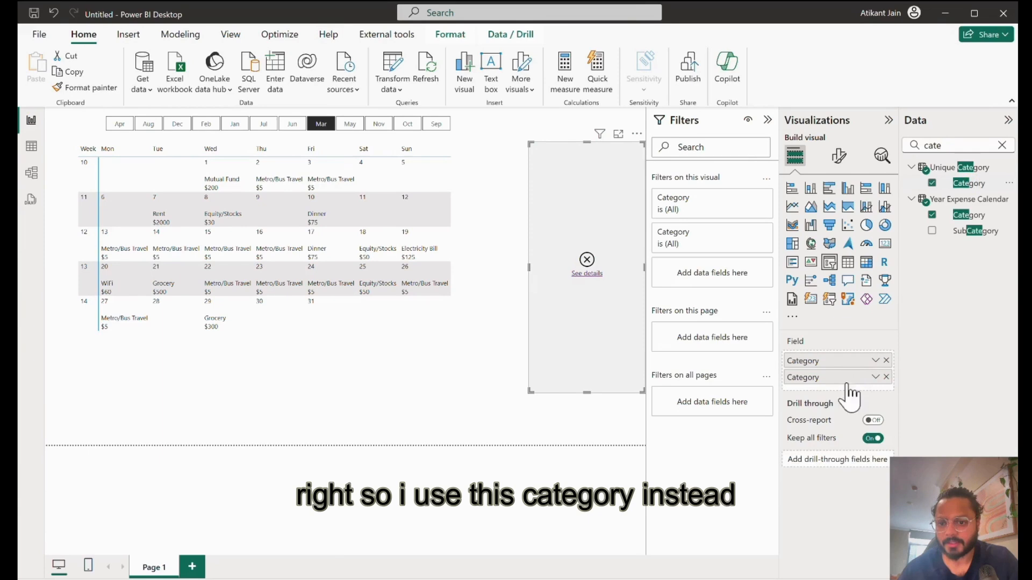
pyautogui.click(886, 377)
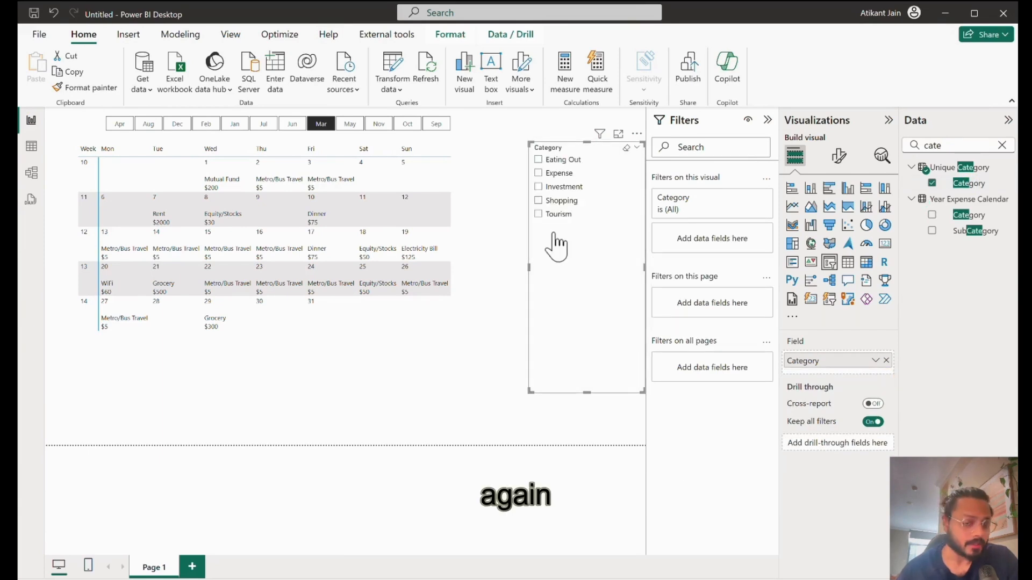
# - Test the new category slicer with Investment, Expense, Eating Out and Tourism, ending with Shopping selected
pyautogui.click(555, 188)
pyautogui.click(553, 175)
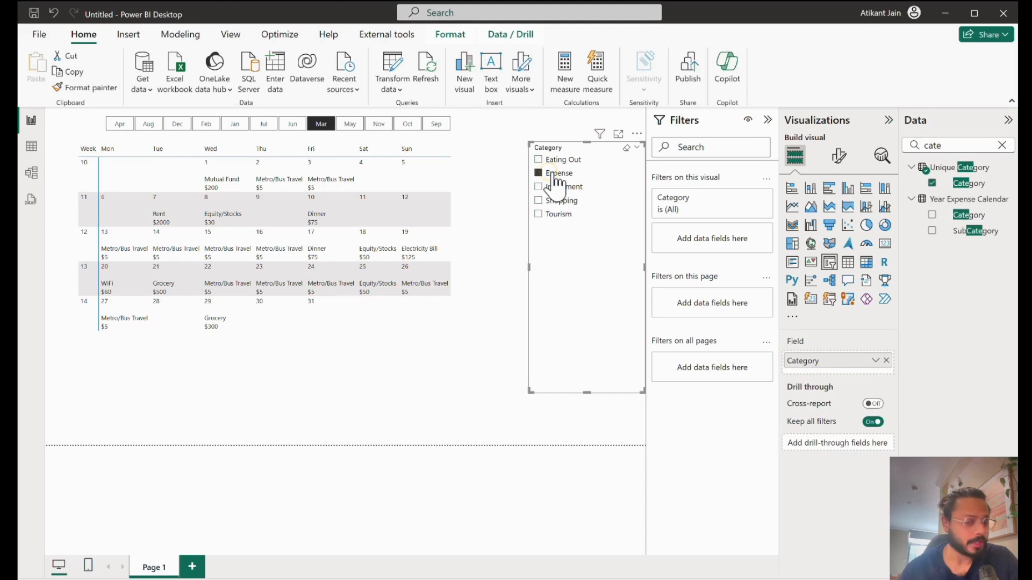
pyautogui.click(552, 161)
pyautogui.click(552, 187)
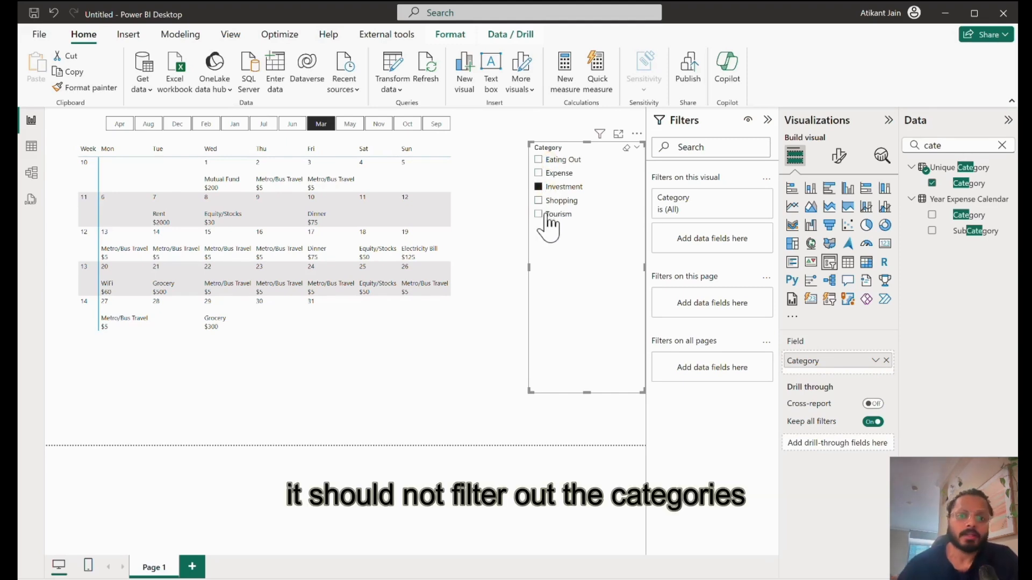
pyautogui.click(551, 214)
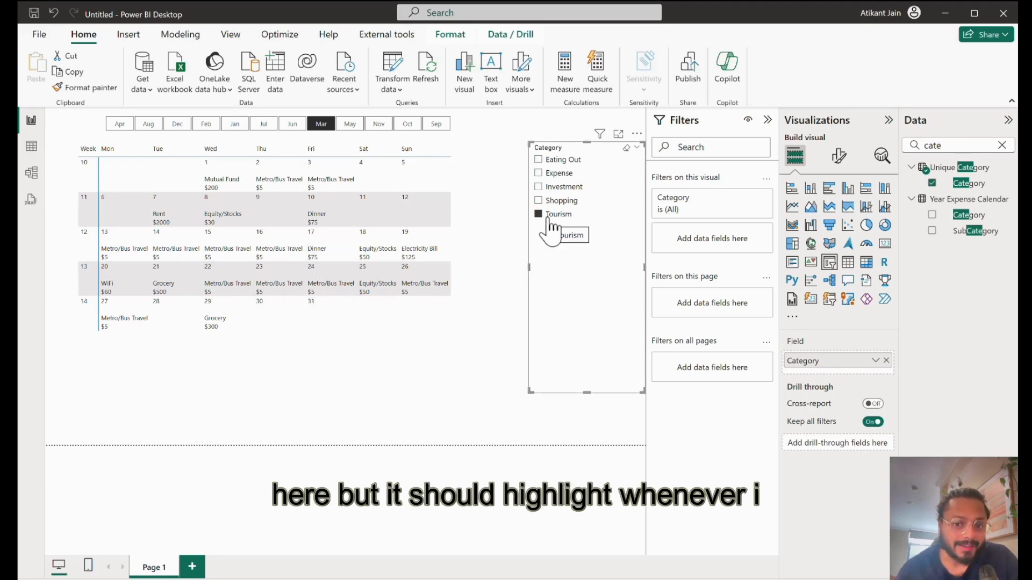
pyautogui.click(549, 202)
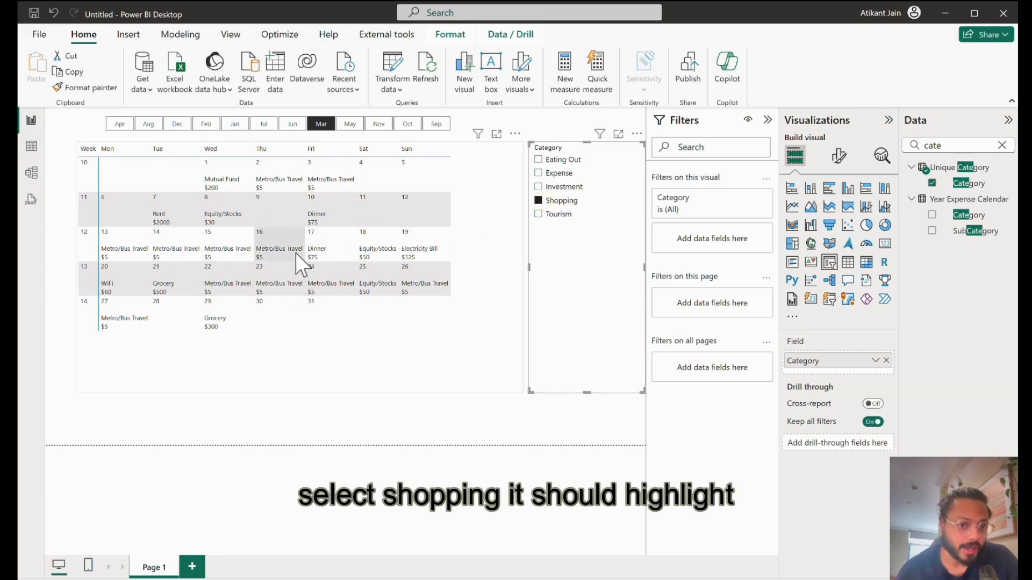
pyautogui.click(499, 224)
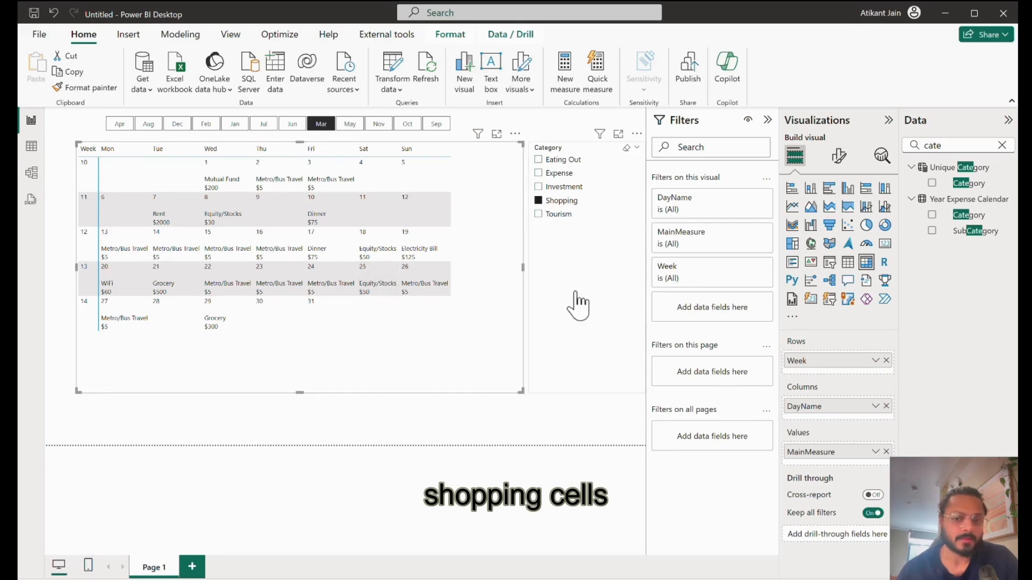
pyautogui.click(521, 266)
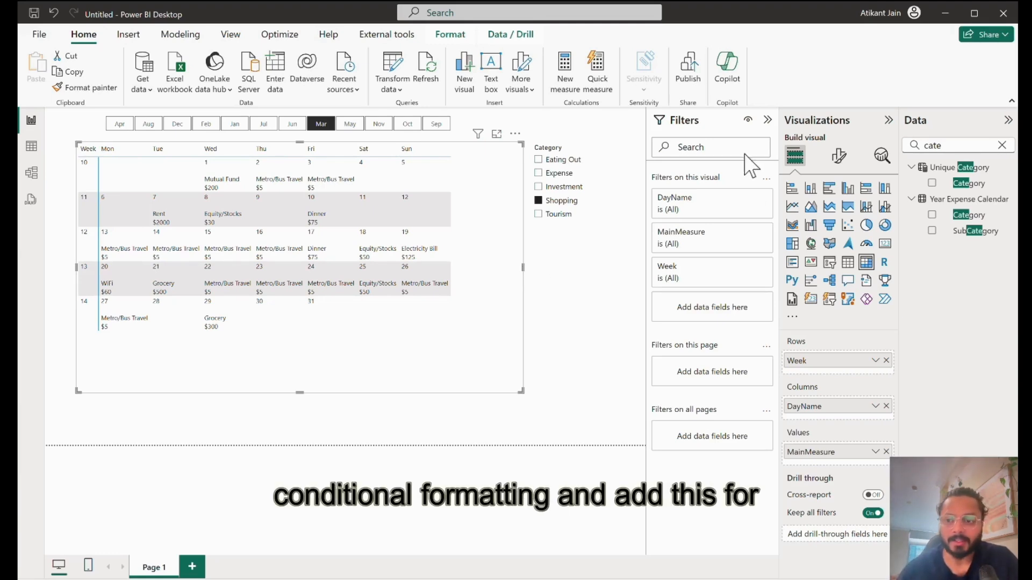
pyautogui.click(838, 161)
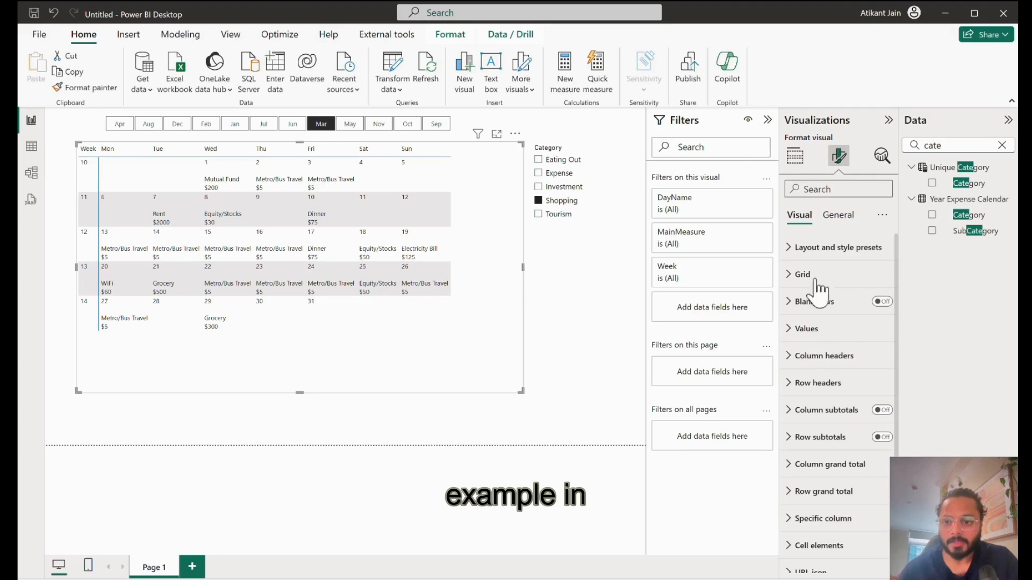
pyautogui.scroll(-1, 835, 386)
pyautogui.click(825, 505)
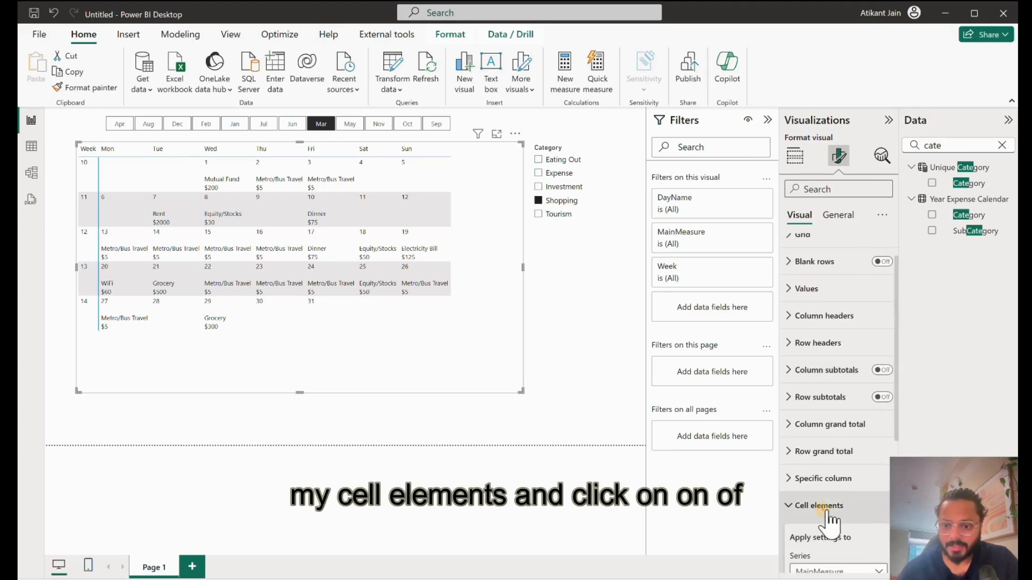
pyautogui.scroll(-4, 827, 513)
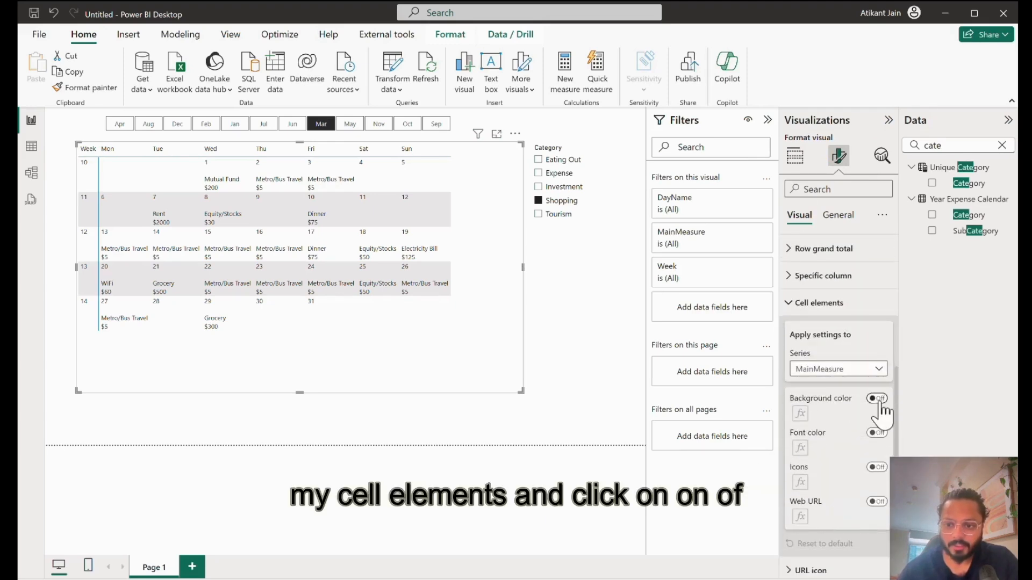
pyautogui.click(800, 413)
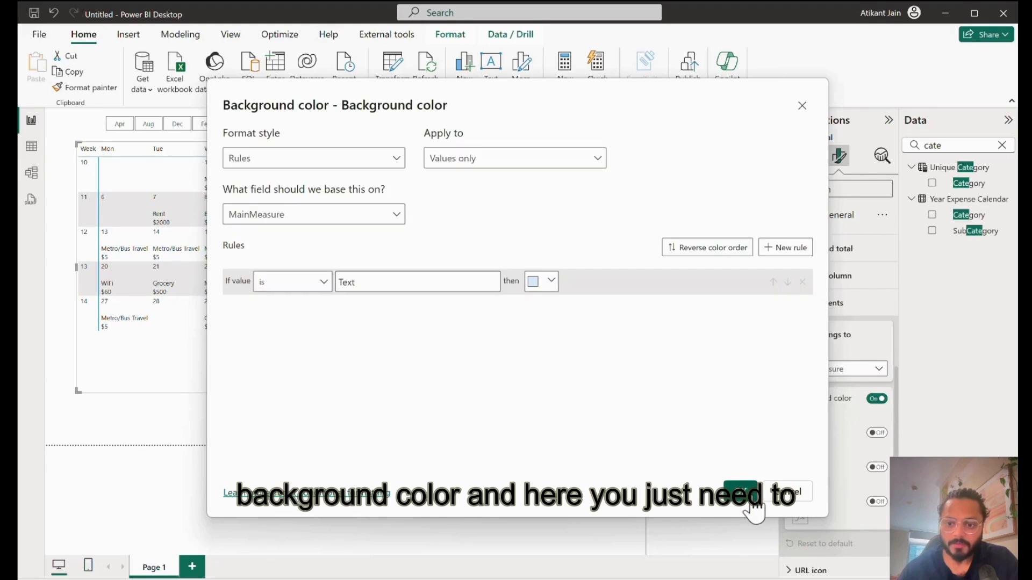
pyautogui.click(290, 157)
pyautogui.click(265, 222)
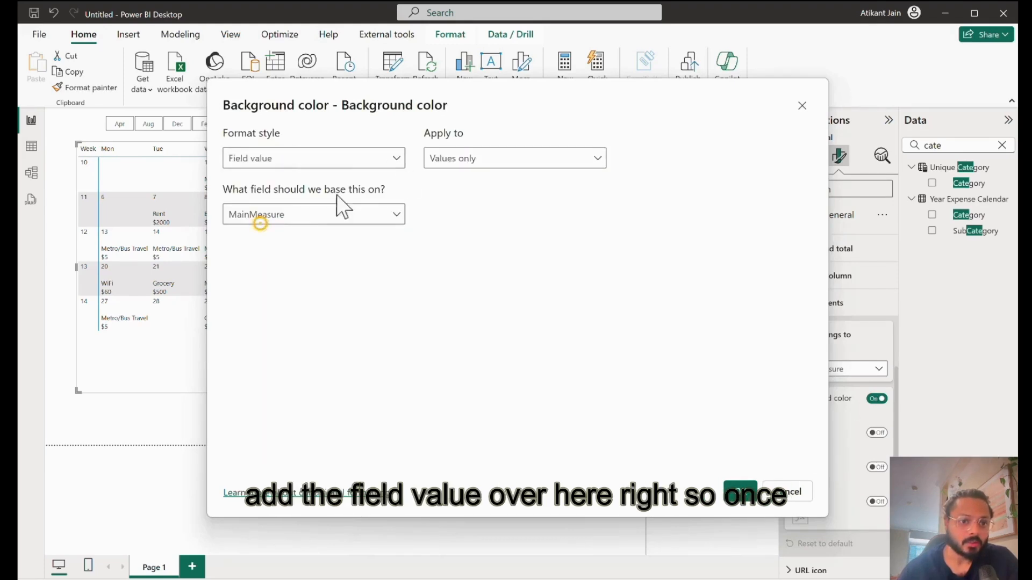
pyautogui.click(329, 218)
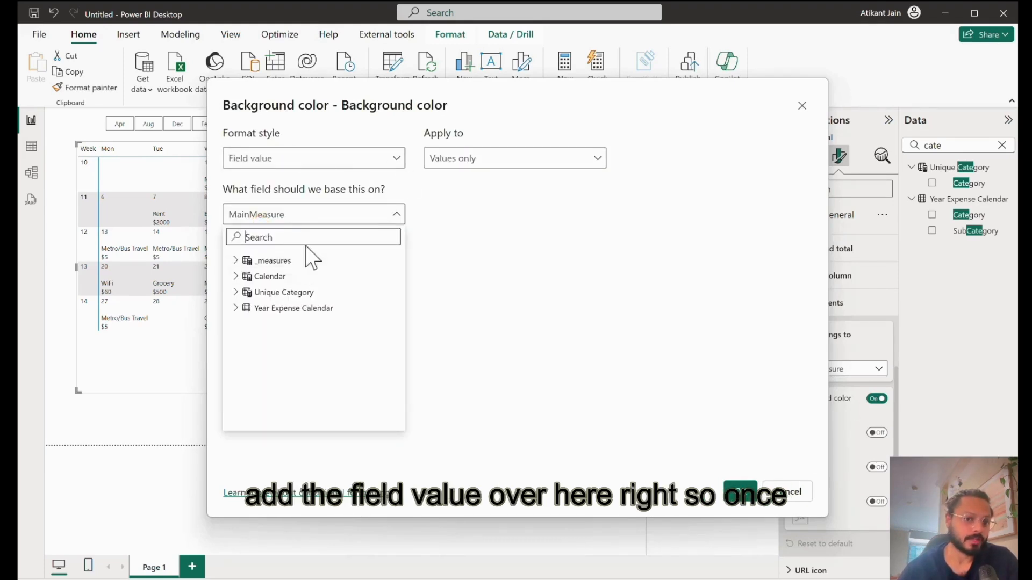
pyautogui.click(495, 172)
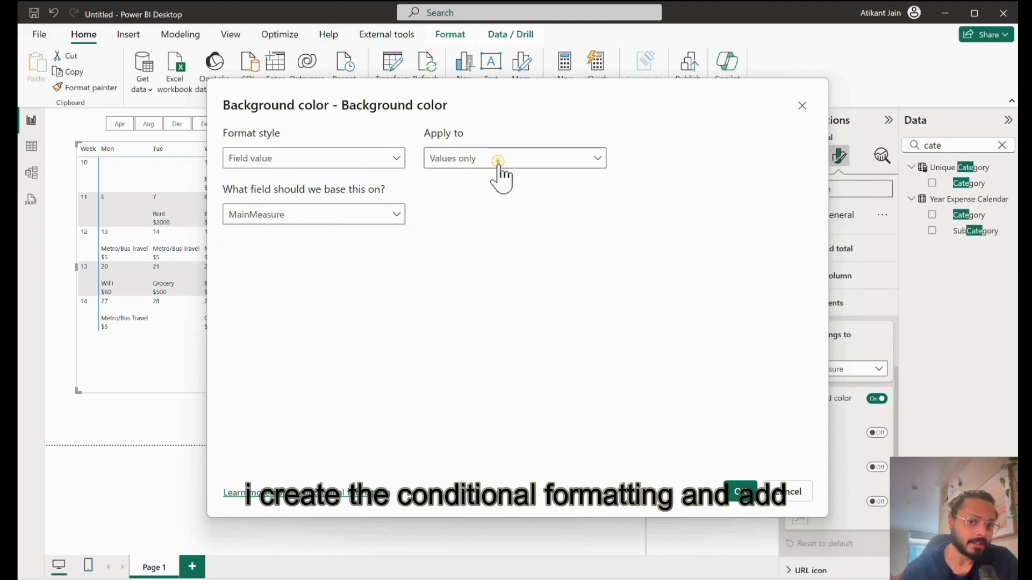
pyautogui.click(784, 490)
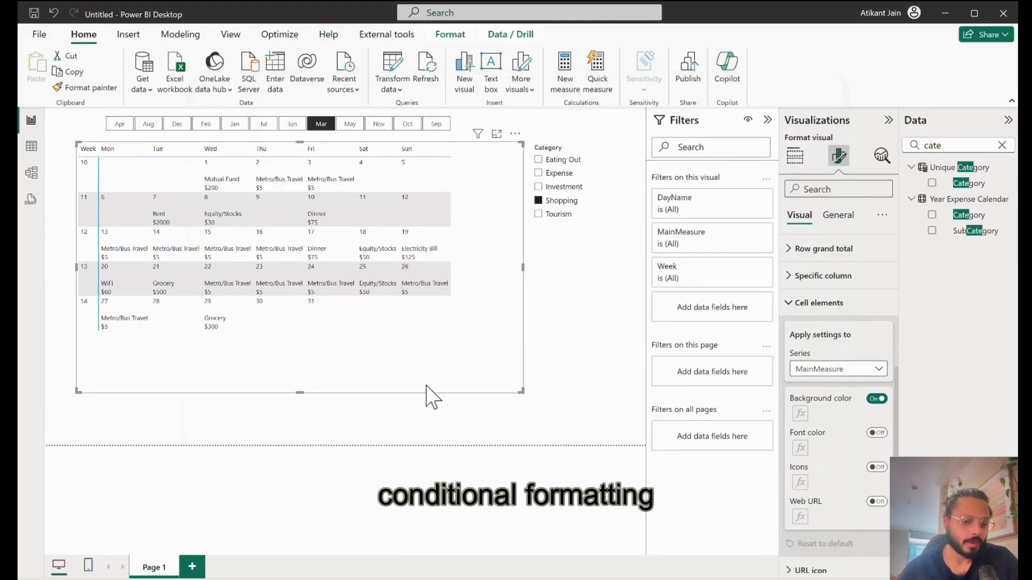
pyautogui.click(555, 413)
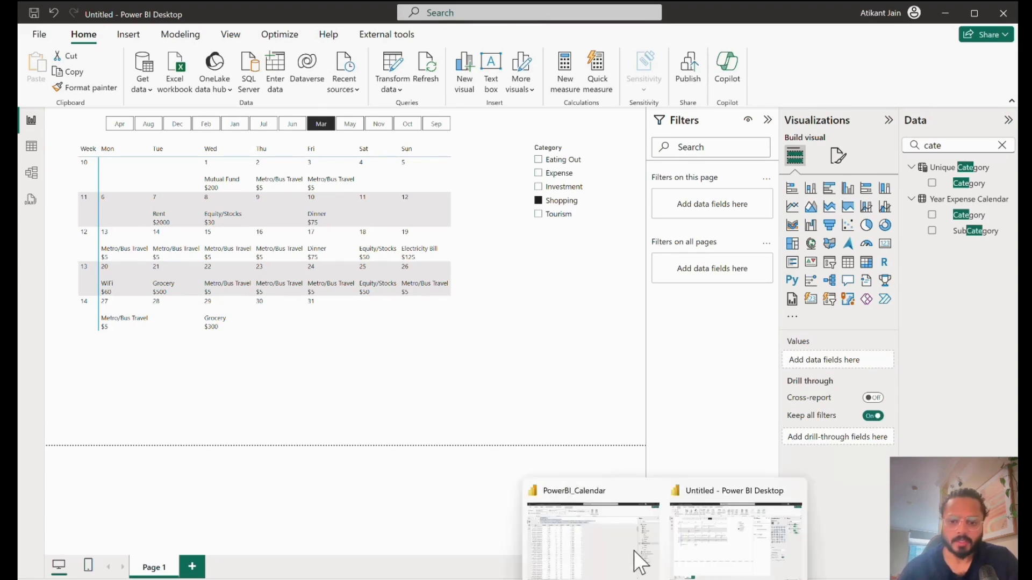
# - Switch to the PowerBI_Calendar file and open the CF measure's formula in the Calendar table at a readable size
pyautogui.click(633, 557)
pyautogui.click(908, 183)
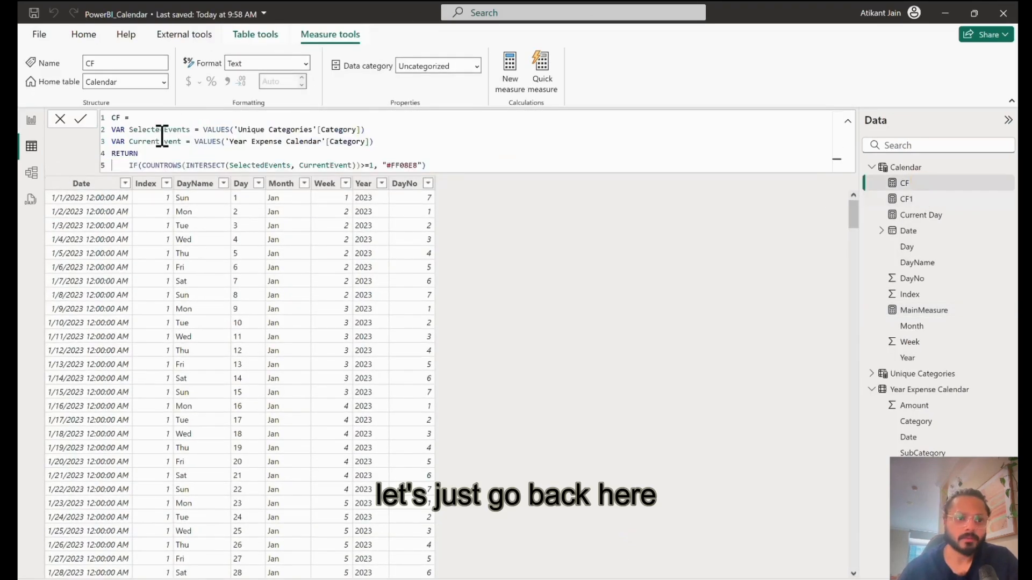
pyautogui.scroll(3, 150, 126)
pyautogui.scroll(4, 151, 123)
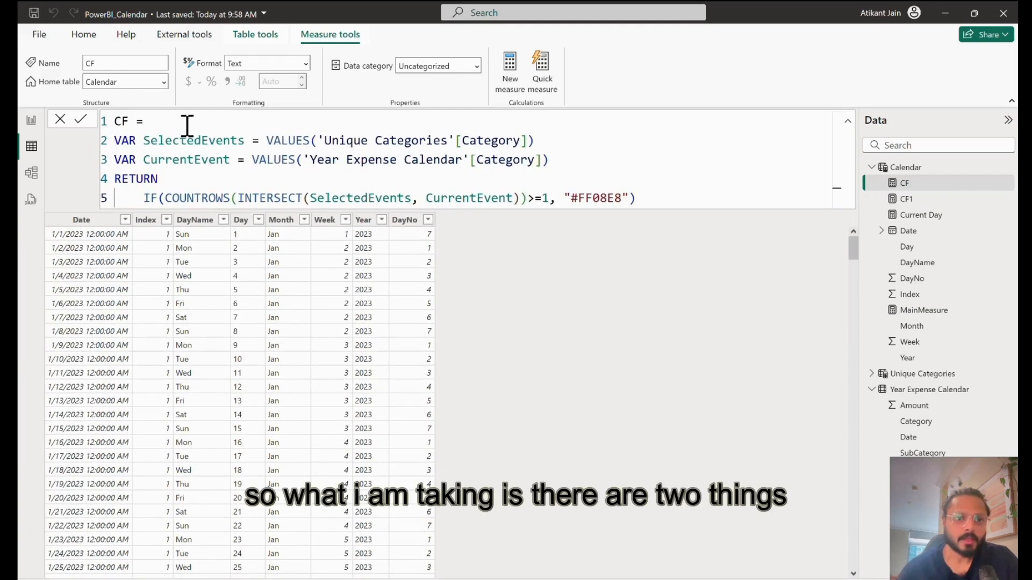
# - Examine how the CF measure defines its SelectedEvents and CurrentEvent variables from the two Category columns
pyautogui.doubleClick(212, 145)
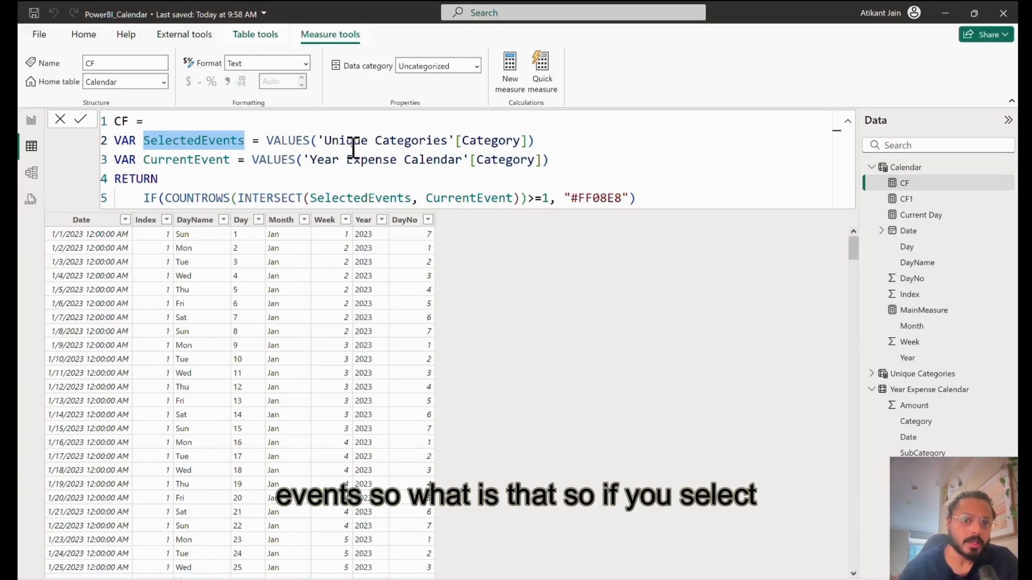
pyautogui.moveTo(338, 141); pyautogui.dragTo(487, 144)
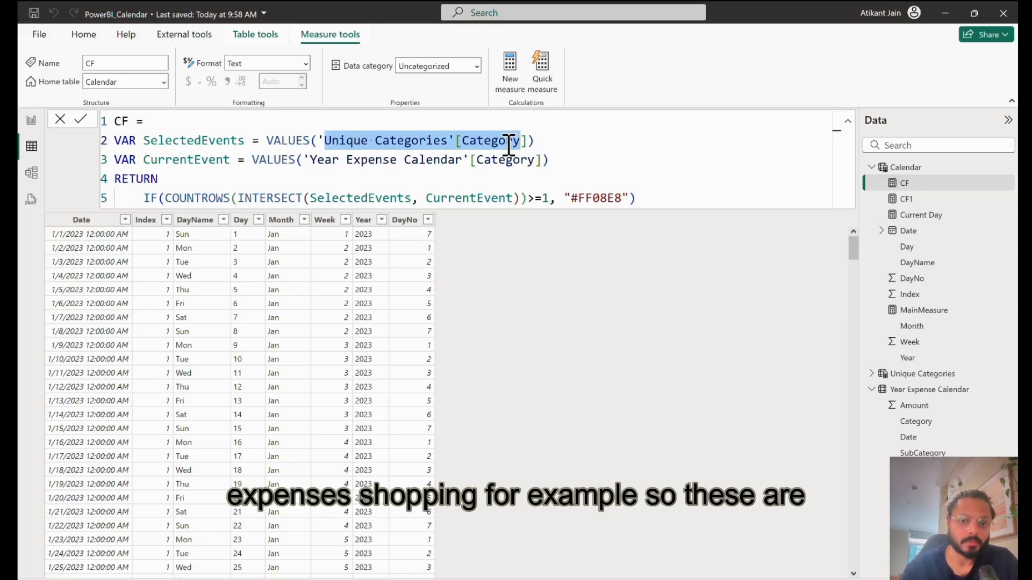
pyautogui.doubleClick(506, 144)
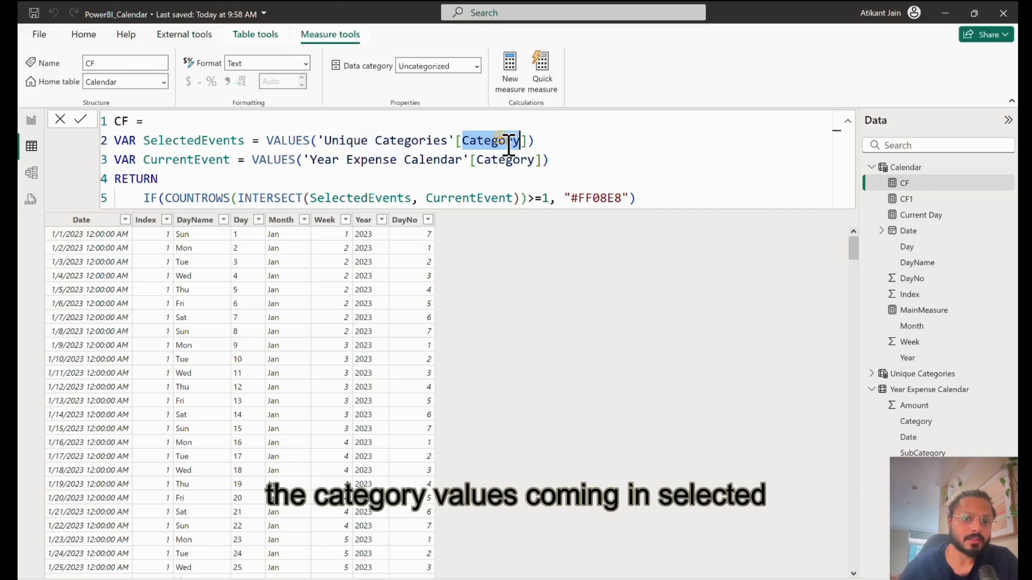
pyautogui.doubleClick(213, 144)
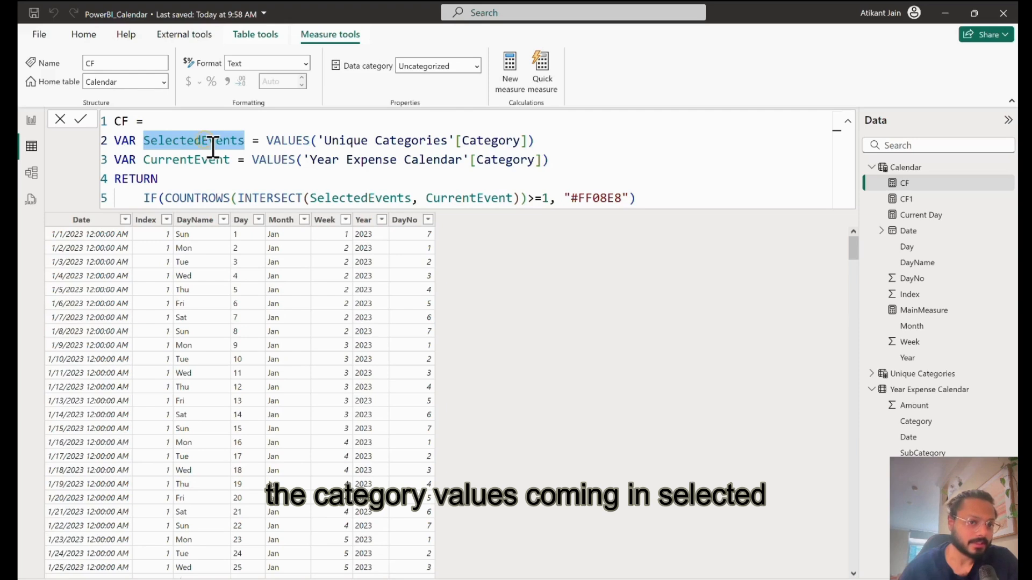
pyautogui.doubleClick(211, 161)
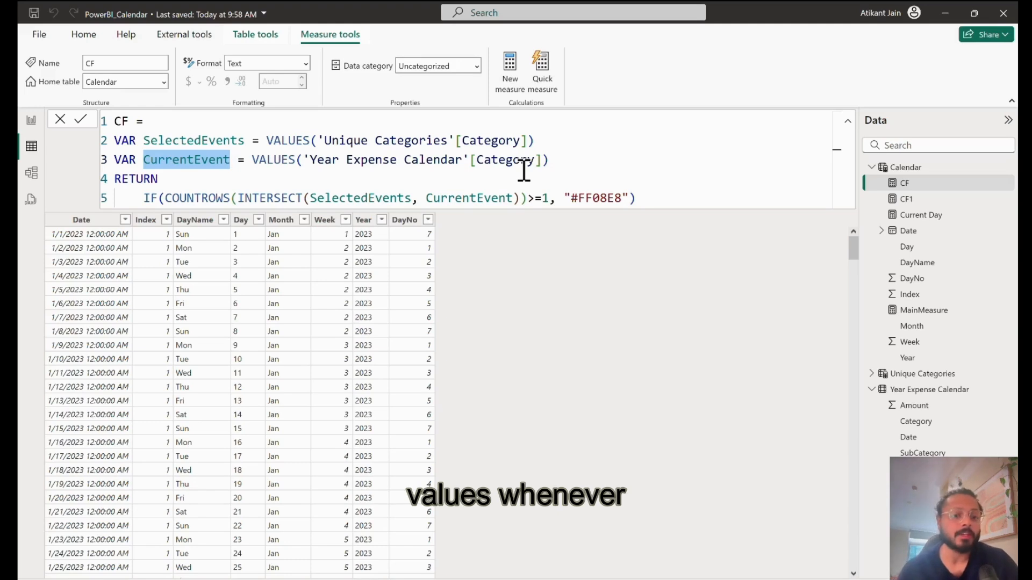
pyautogui.click(232, 143)
pyautogui.tripleClick(236, 147)
pyautogui.moveTo(236, 147); pyautogui.dragTo(237, 165)
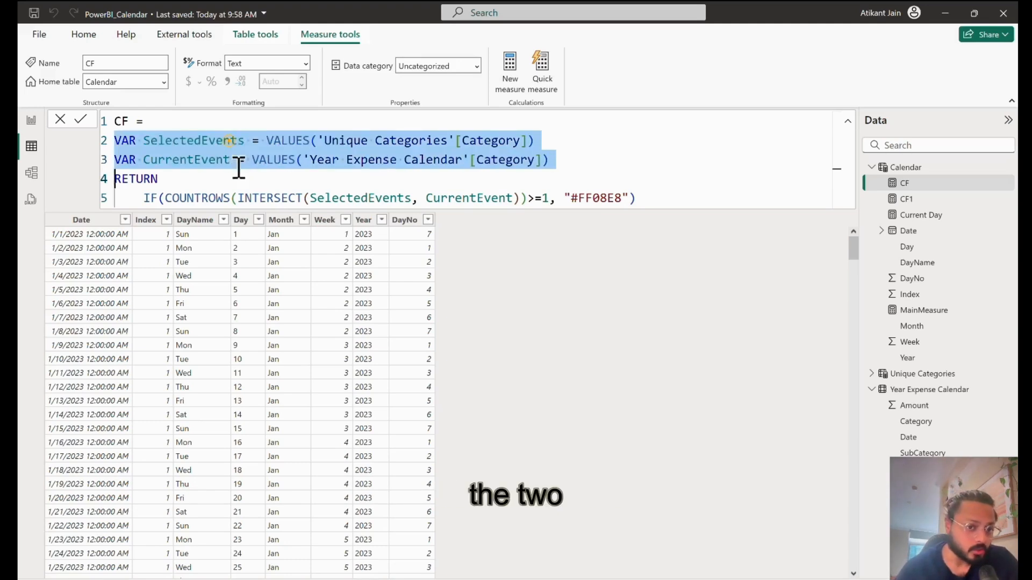
pyautogui.click(237, 166)
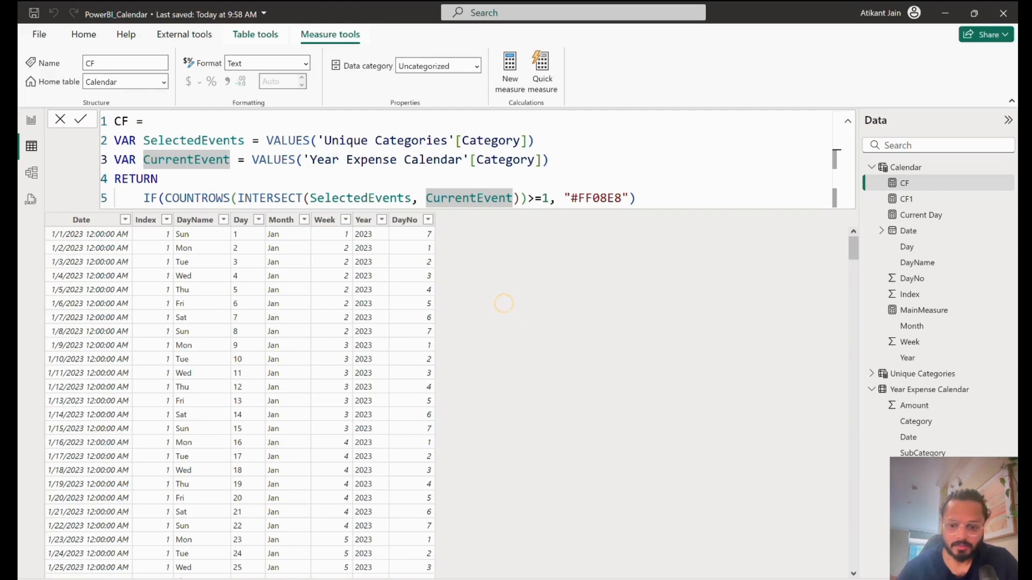
# - Back in the untitled report, clear the field search and start a new measure named CF in the _measures table
pyautogui.click(725, 552)
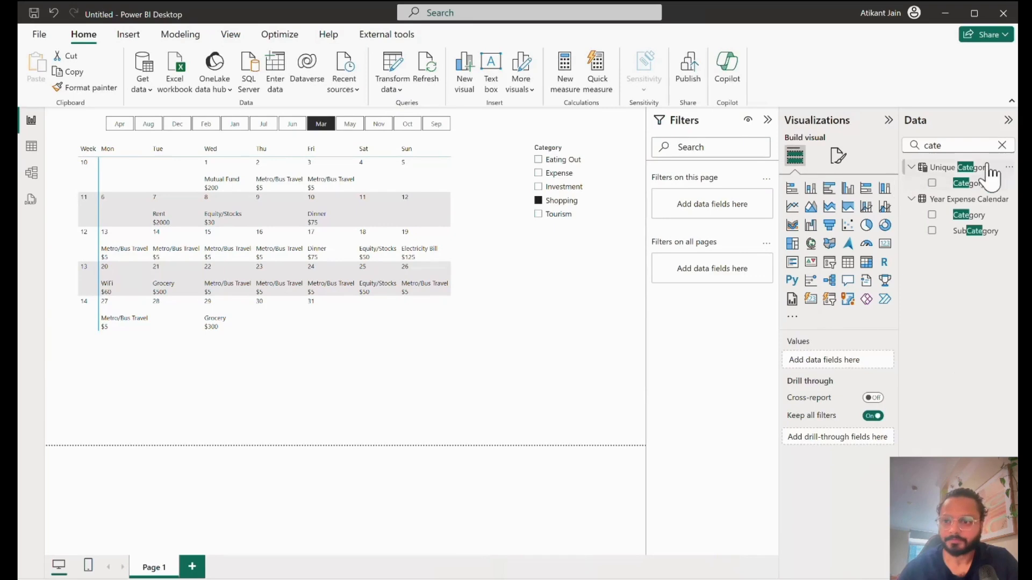
pyautogui.click(1002, 146)
pyautogui.click(1011, 167)
pyautogui.click(970, 189)
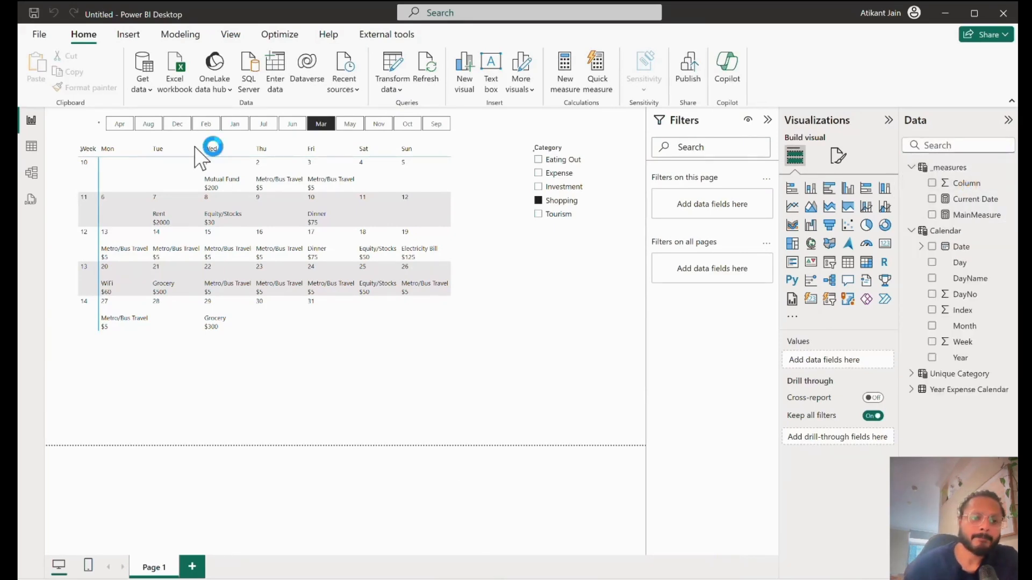
pyautogui.write('CF')
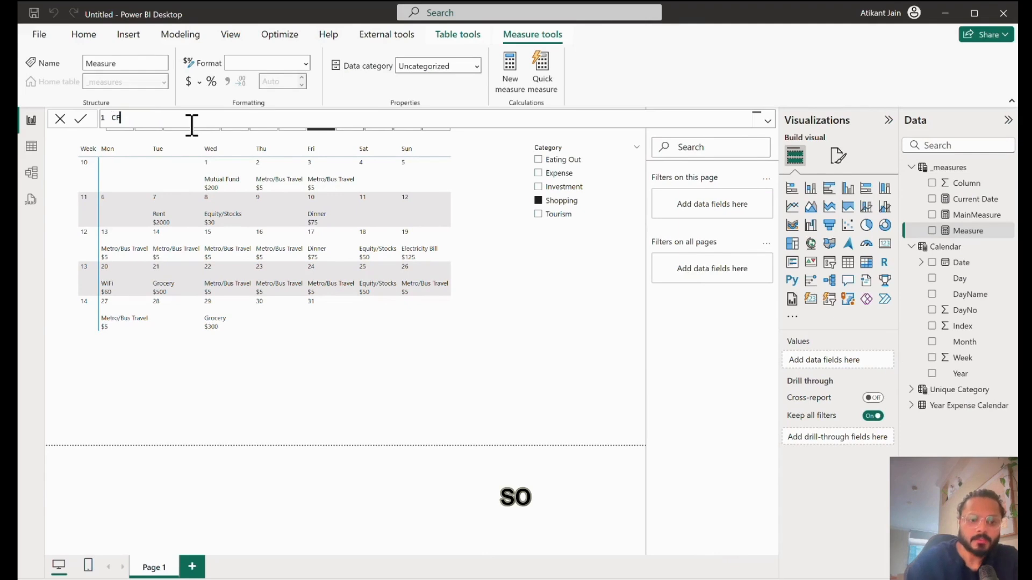
pyautogui.write(' =')
pyautogui.hotkey('shift', 'Return')
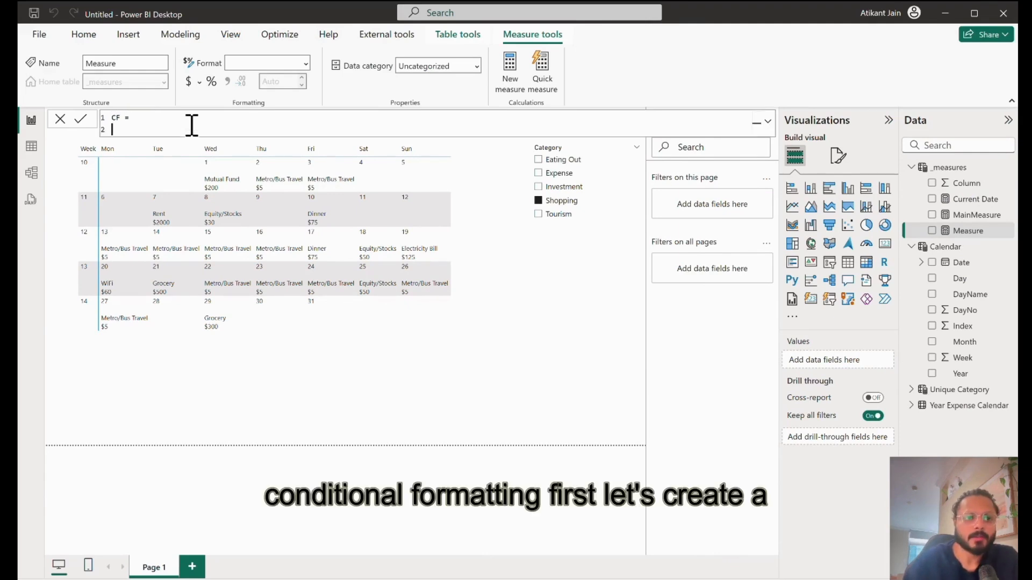
# - Define the variable curCat in the CF measure as VALUES('Unique Category')
pyautogui.write('VAR ')
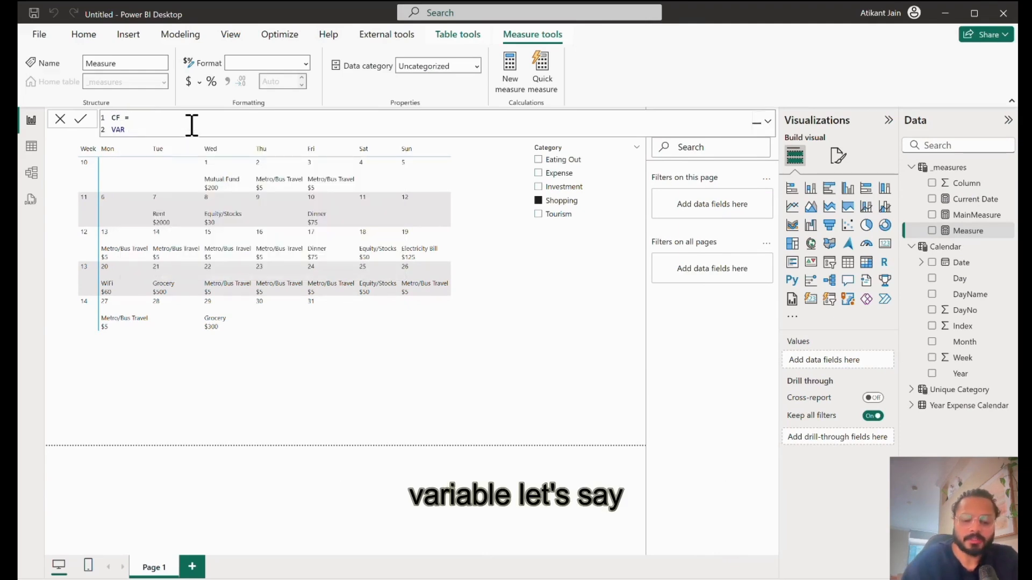
pyautogui.write('cur')
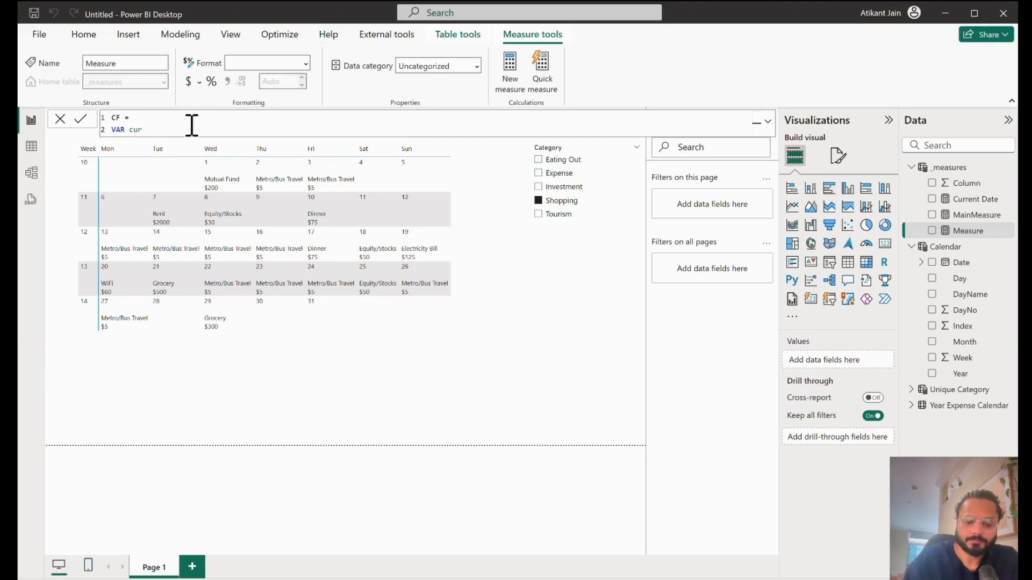
pyautogui.write('Cat ')
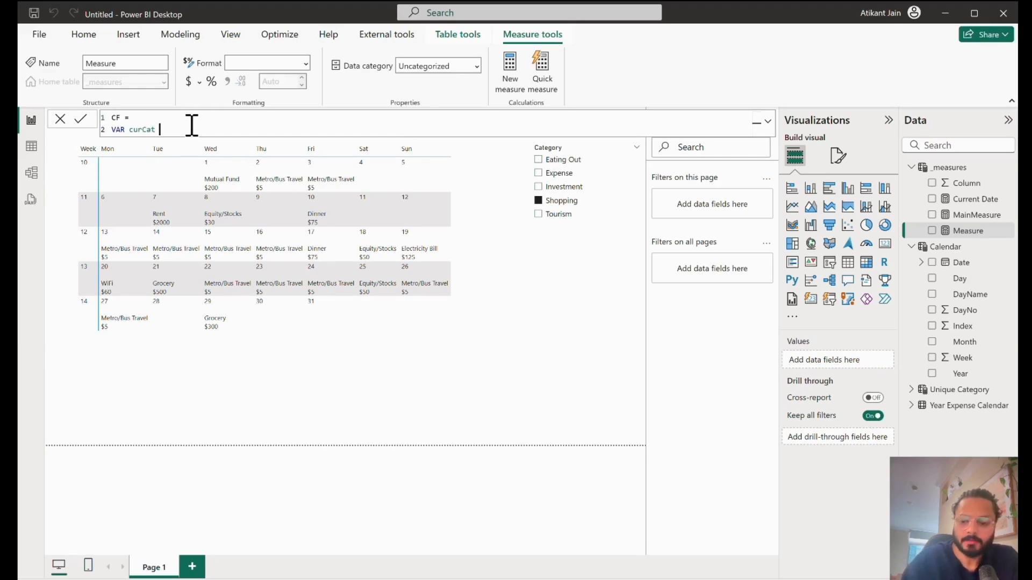
pyautogui.write('= VALUE')
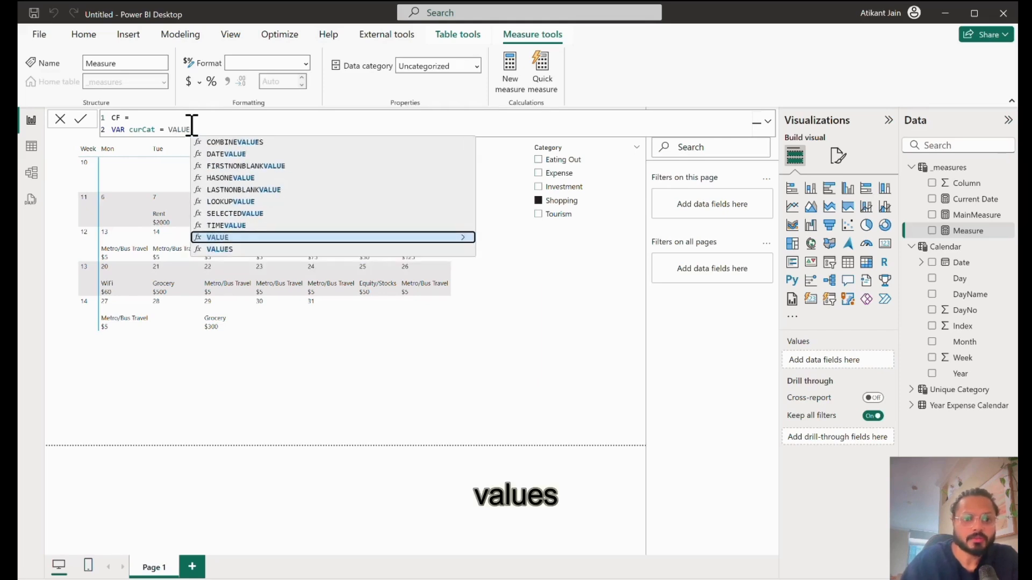
pyautogui.press('Down')
pyautogui.press('Tab')
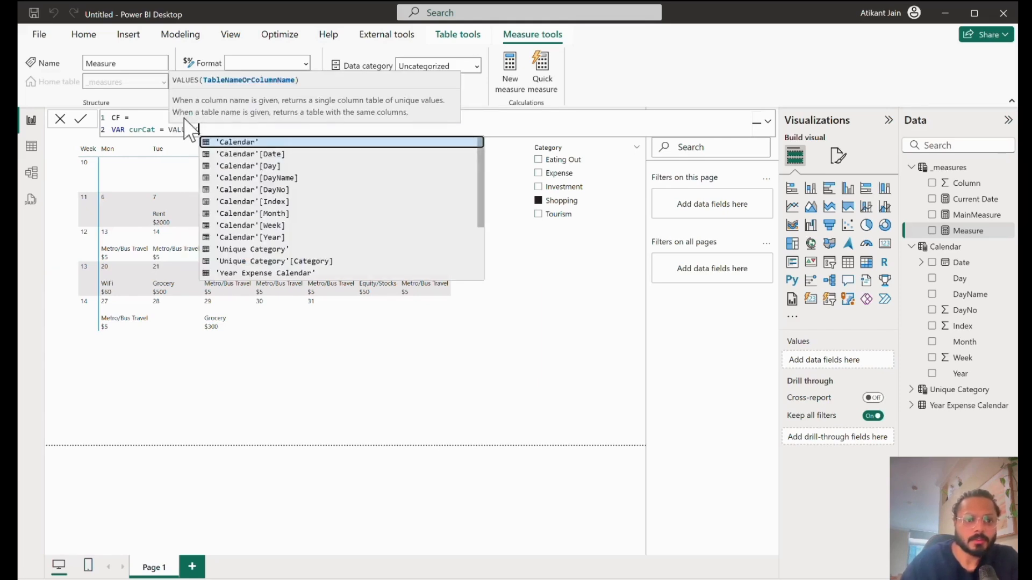
pyautogui.write('uni')
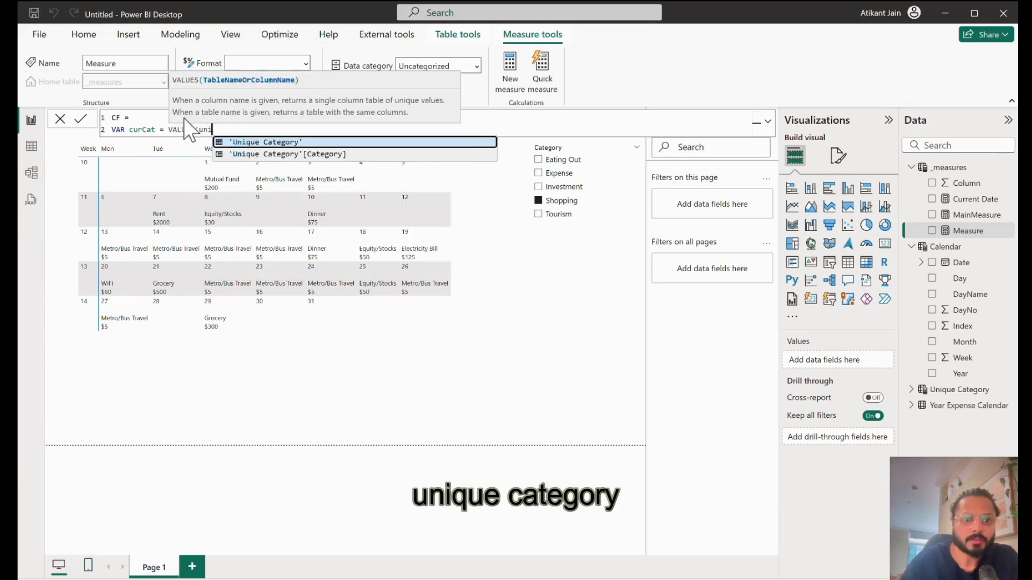
pyautogui.press('Tab')
pyautogui.write(')')
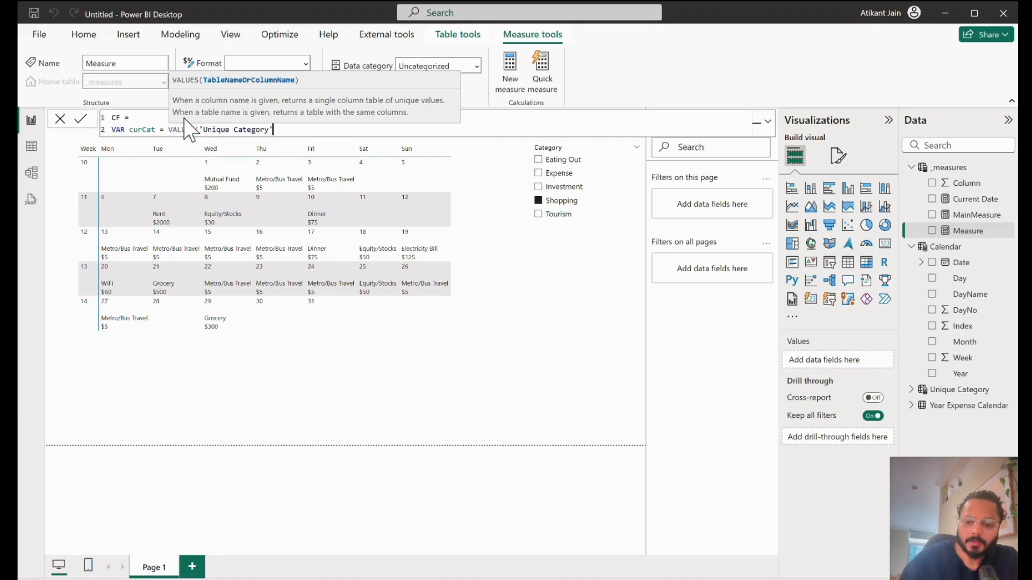
# - Add a second variable selCat to the CF measure, defined as VALUES('Year Expense Calendar'[Category])
pyautogui.hotkey('shift', 'Return')
pyautogui.write('VAR ')
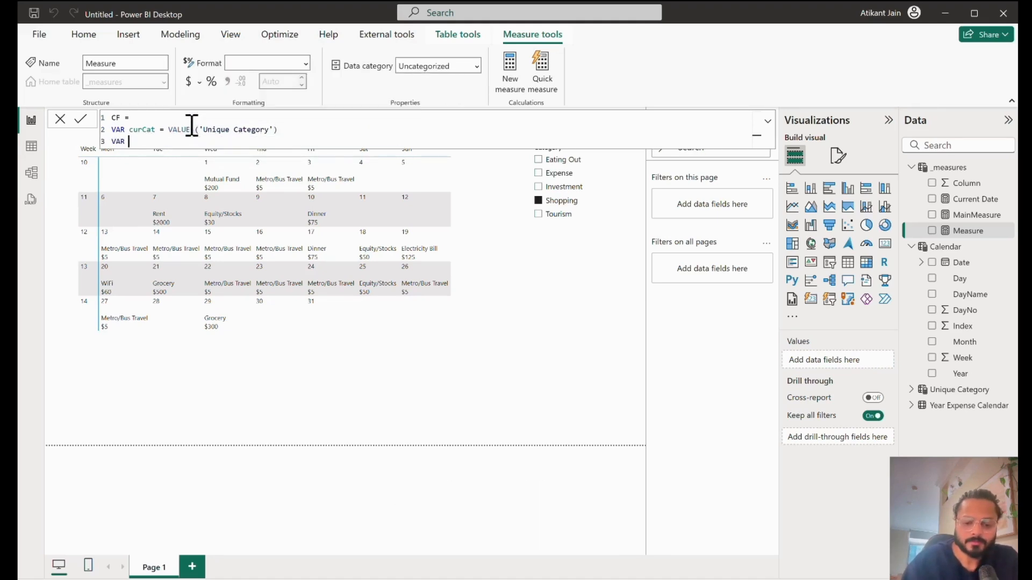
pyautogui.write('selCat = ')
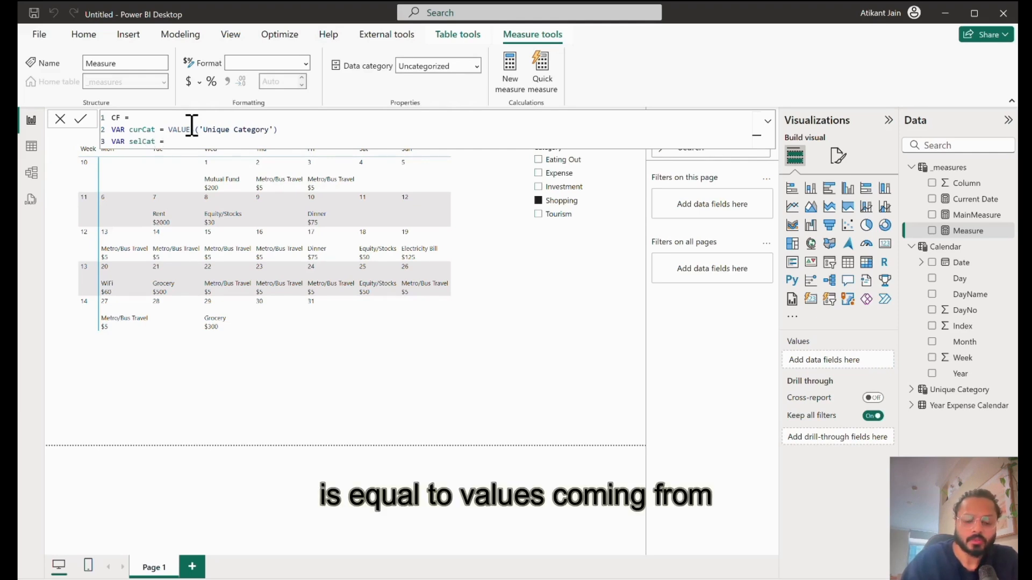
pyautogui.write('VALUE')
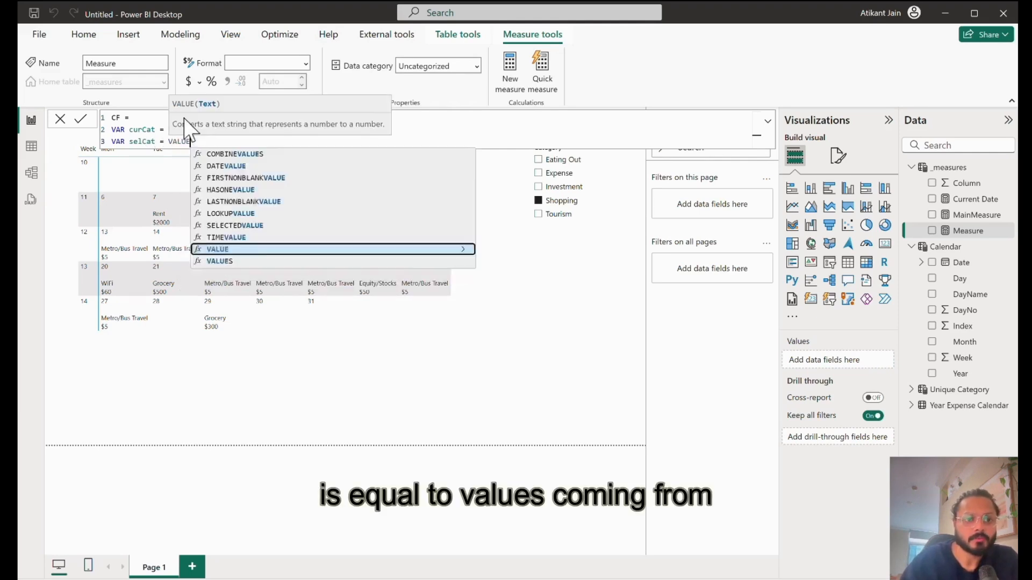
pyautogui.write('S(ca')
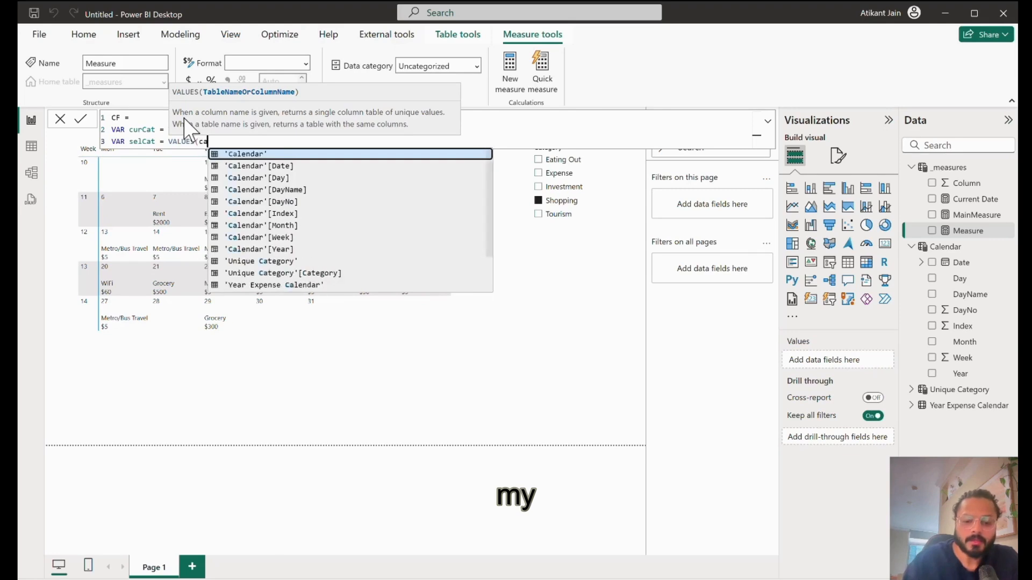
pyautogui.write('t')
pyautogui.press('Down')
pyautogui.press('Tab')
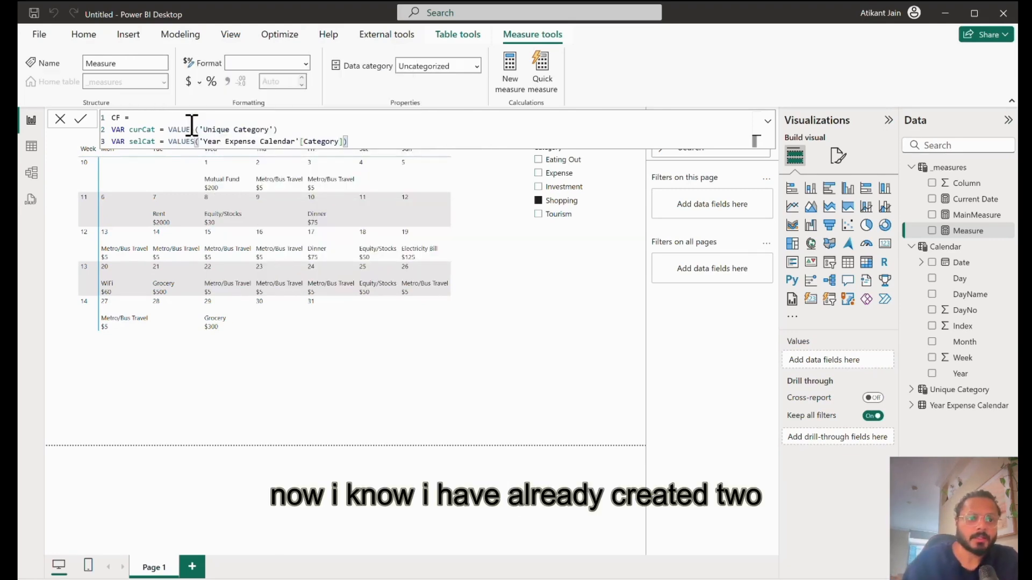
# - Add a RETURN section to the CF measure that intersects the two variables with INTERSECT(curCat,selCat)
pyautogui.hotkey('shift', 'Return')
pyautogui.hotkey('shift', 'Return')
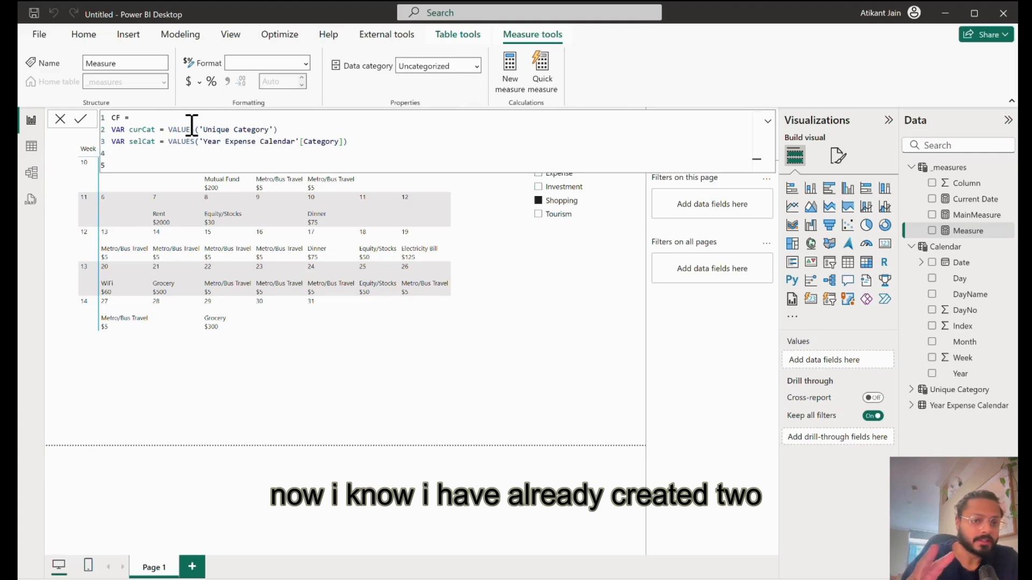
pyautogui.write('RETURN')
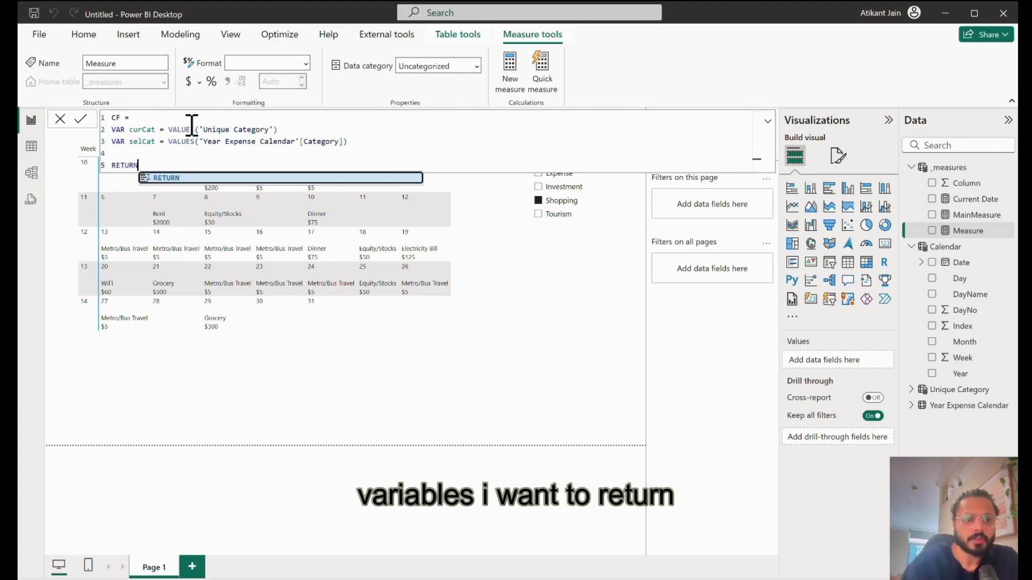
pyautogui.press('Escape')
pyautogui.hotkey('shift', 'Return')
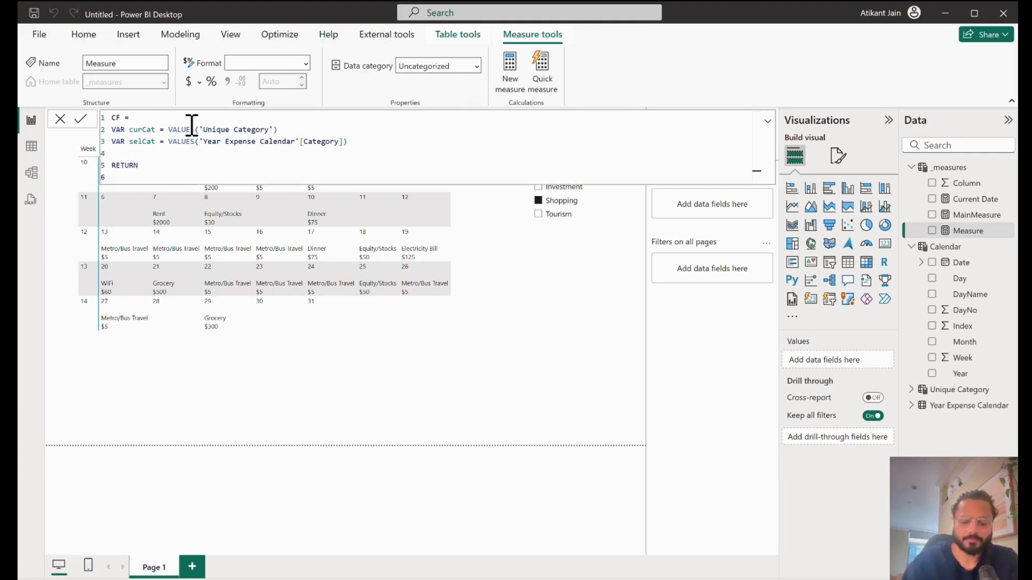
pyautogui.write('inter')
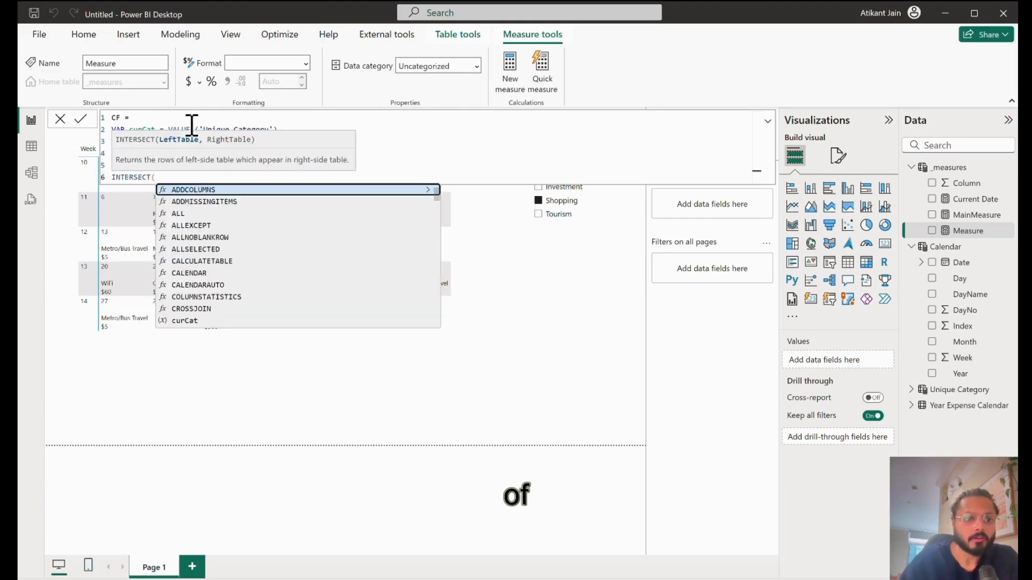
pyautogui.write('cur')
pyautogui.press('Tab')
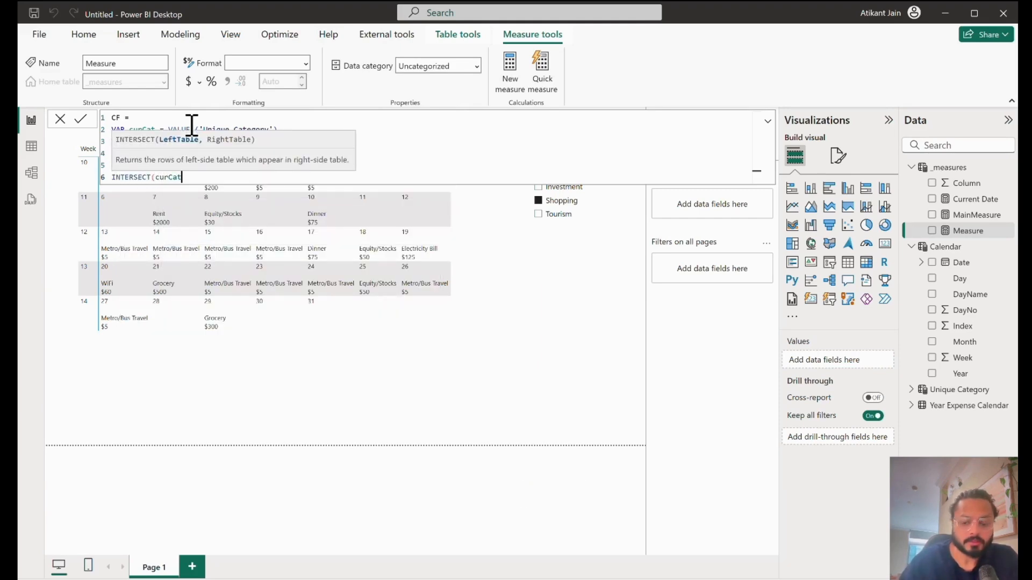
pyautogui.write(',')
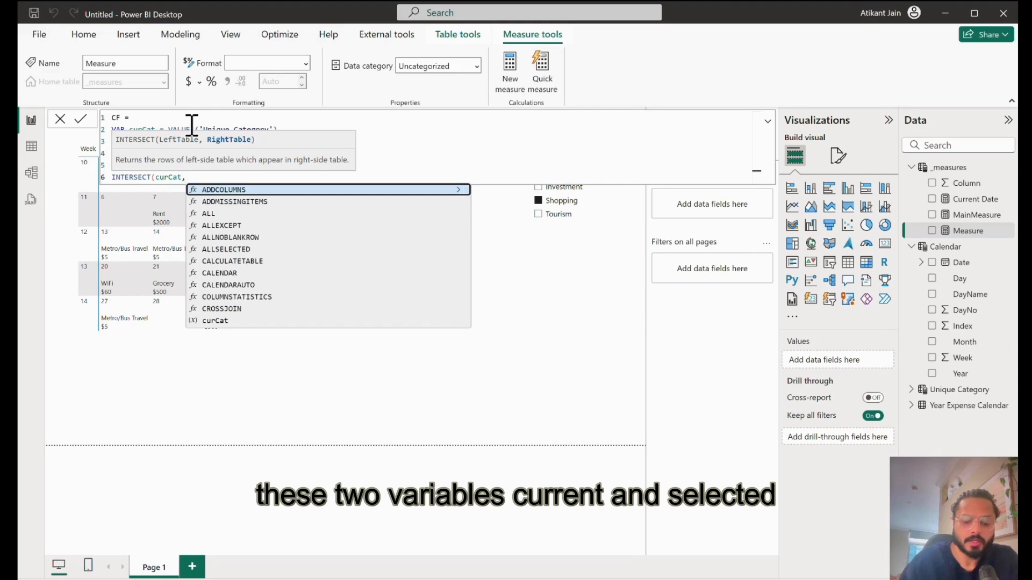
pyautogui.write('selC')
pyautogui.press('Tab')
pyautogui.write(')')
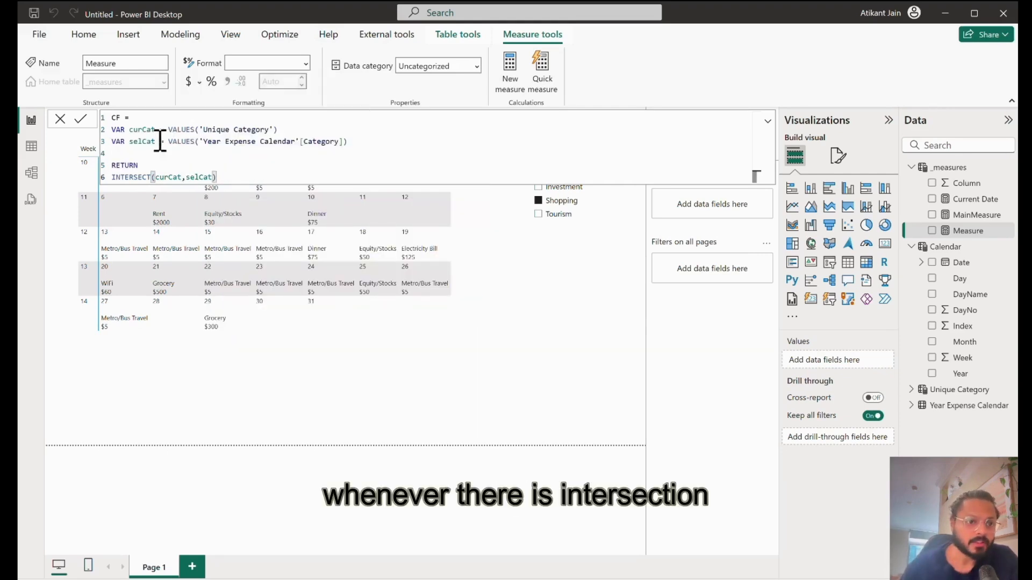
# - Wrap the INTERSECT expression in COUNTROWS and compare the row count with >=1
pyautogui.doubleClick(120, 178)
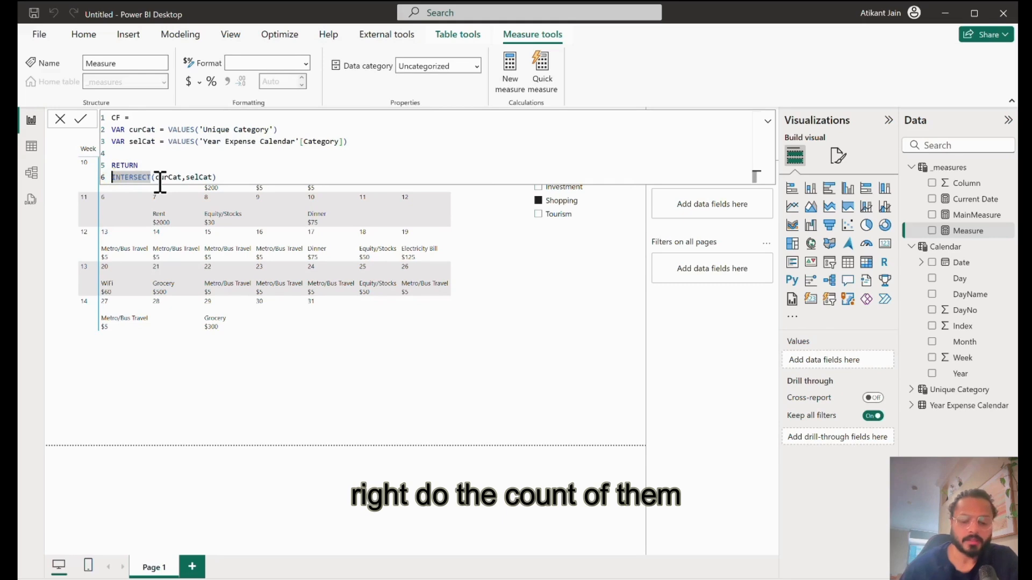
pyautogui.write('COUNTR')
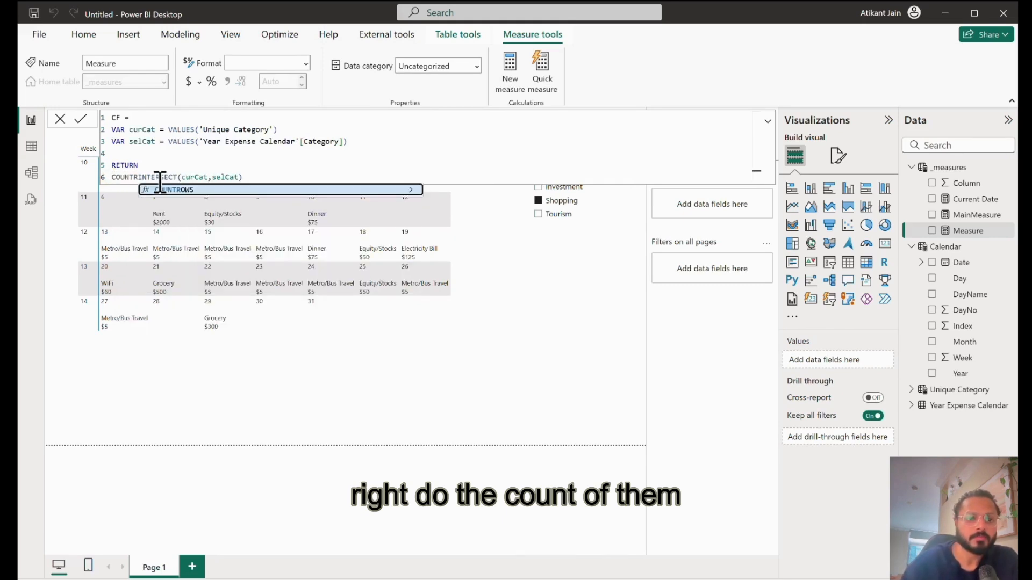
pyautogui.press('Tab')
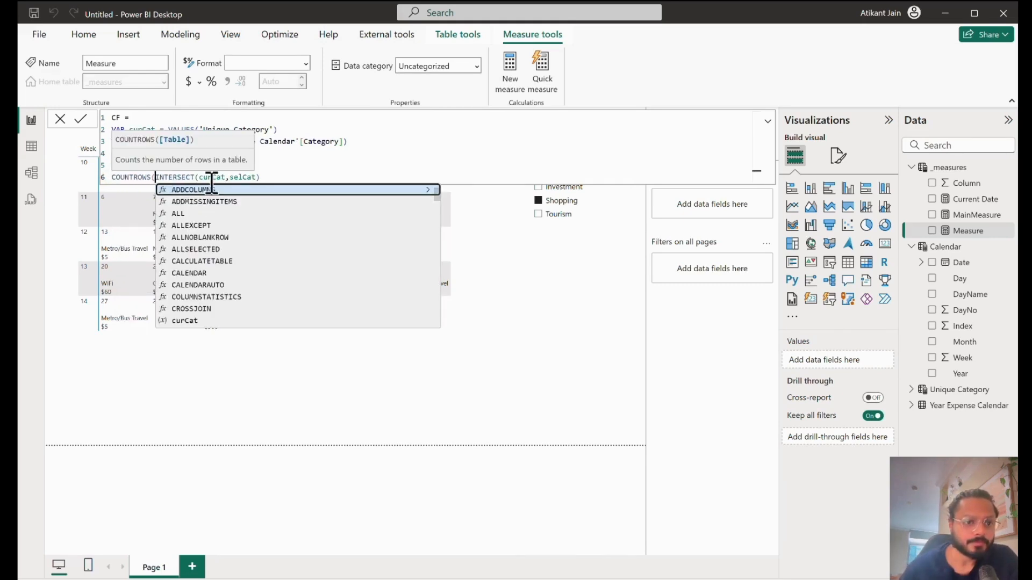
pyautogui.click(282, 181)
pyautogui.write(')')
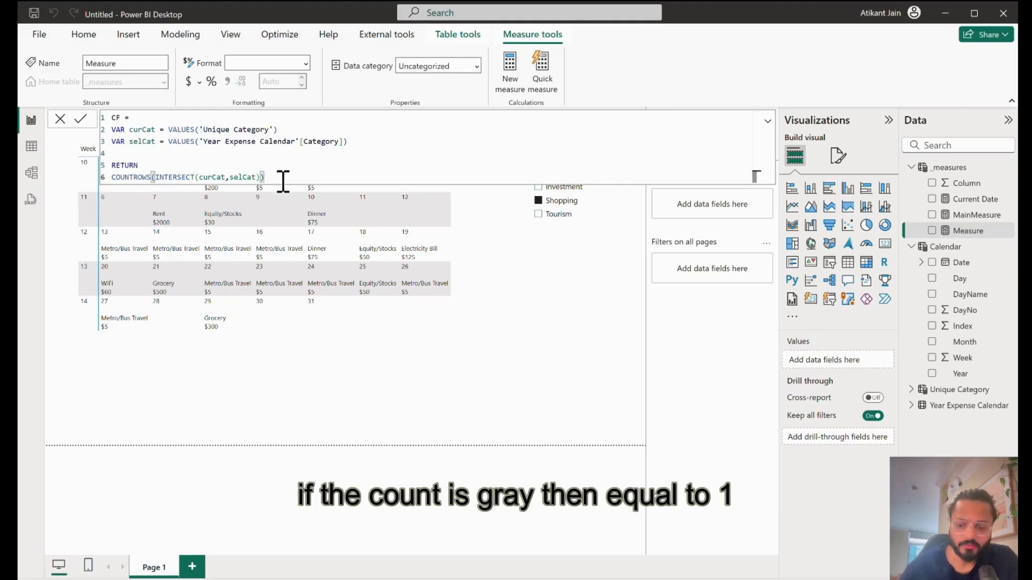
pyautogui.write('>=1')
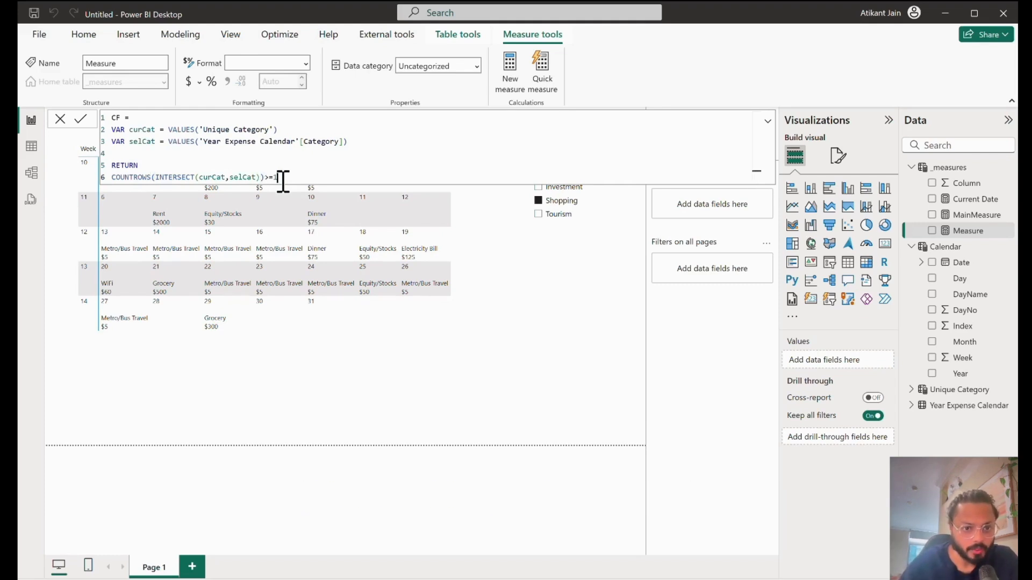
# - Enclose the comparison in an IF that returns the colour "#FFFFFF" when true, and commit the CF measure
pyautogui.click(113, 178)
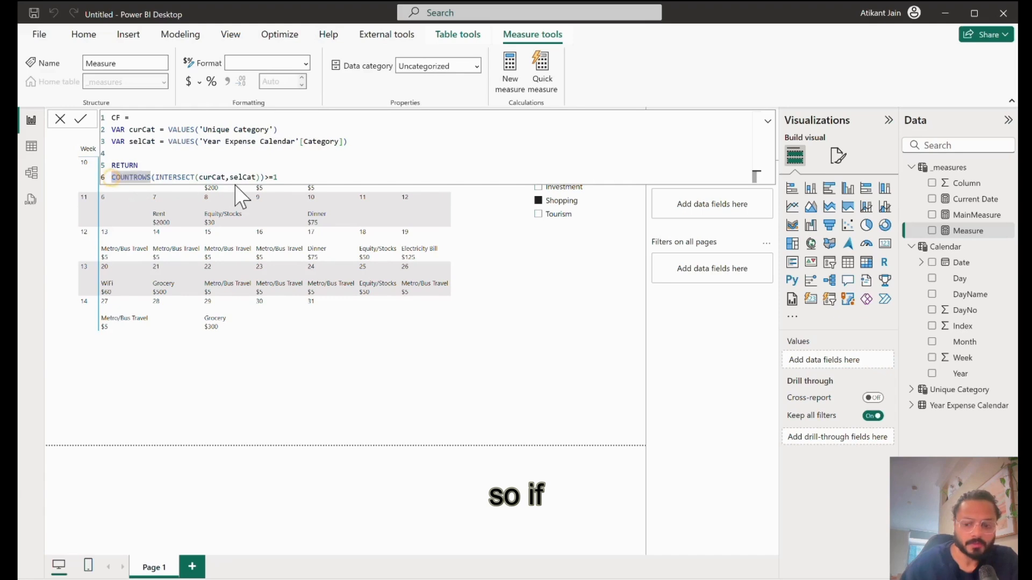
pyautogui.write('if(')
pyautogui.click(311, 176)
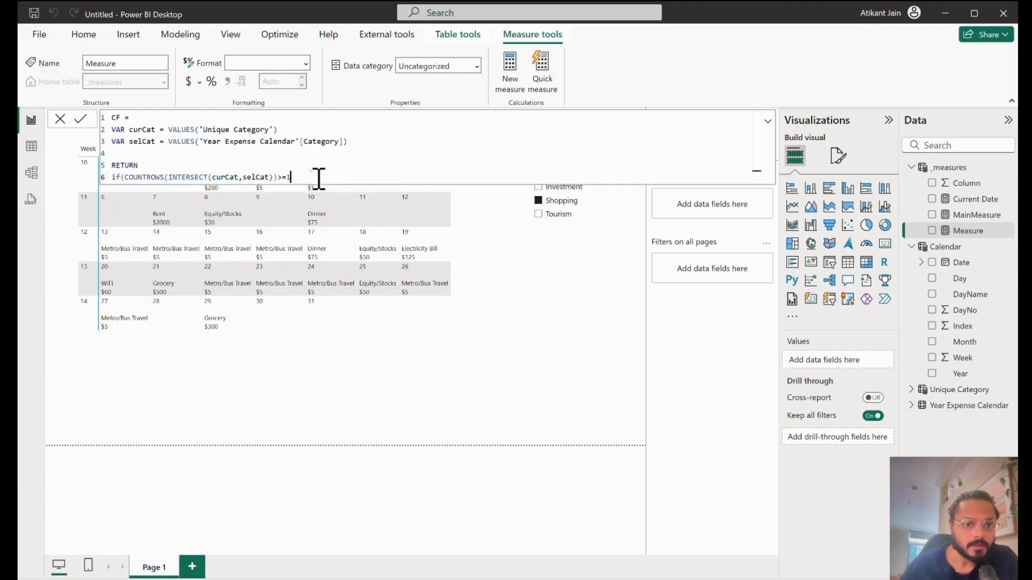
pyautogui.write(',')
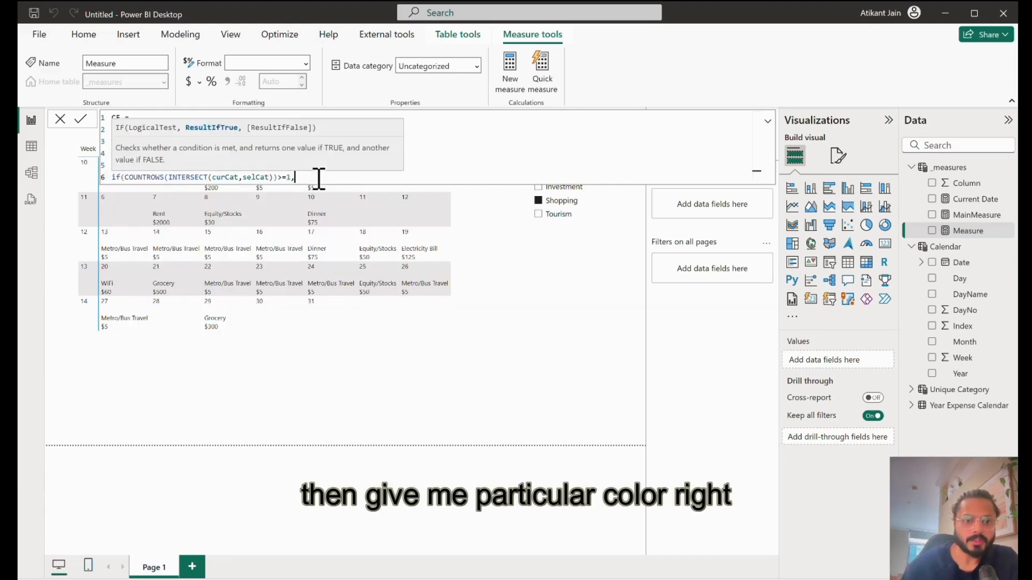
pyautogui.write('"')
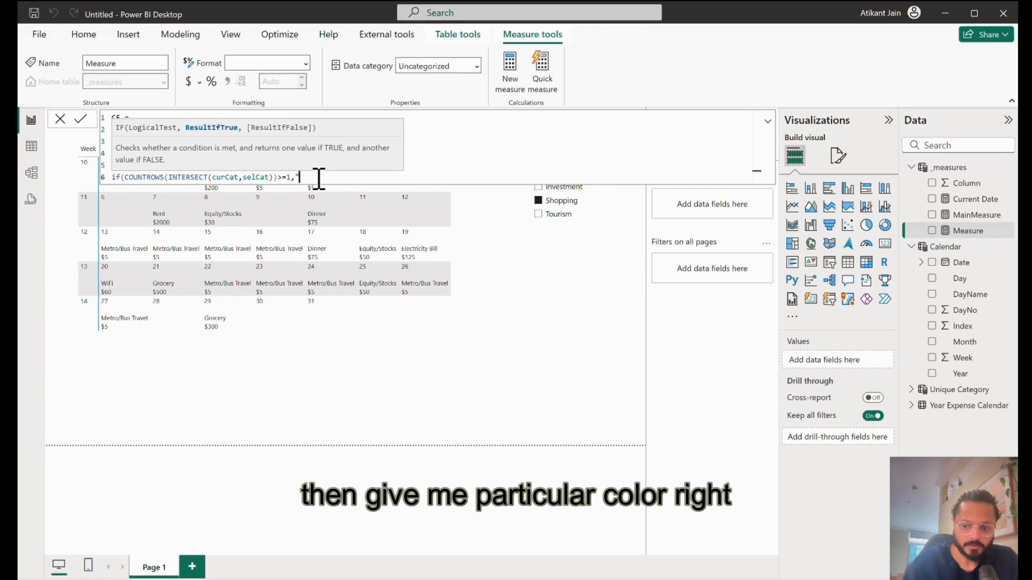
pyautogui.write('")')
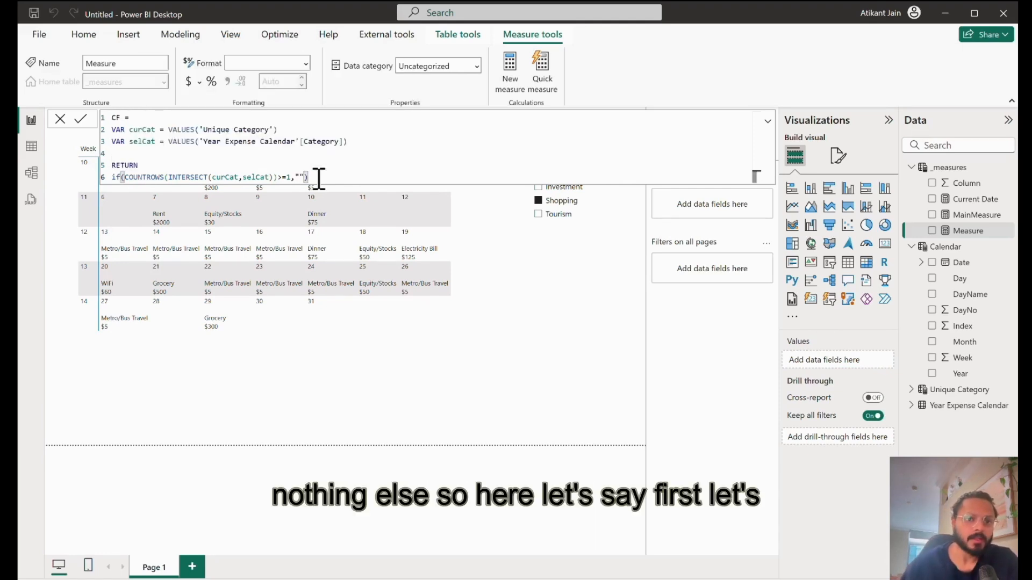
pyautogui.click(299, 178)
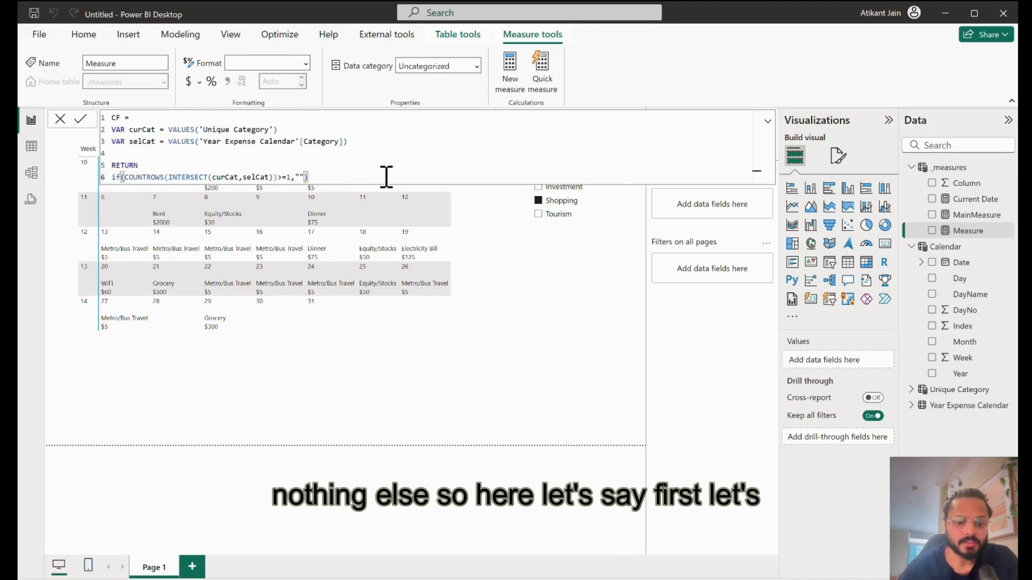
pyautogui.write('#FFFFF')
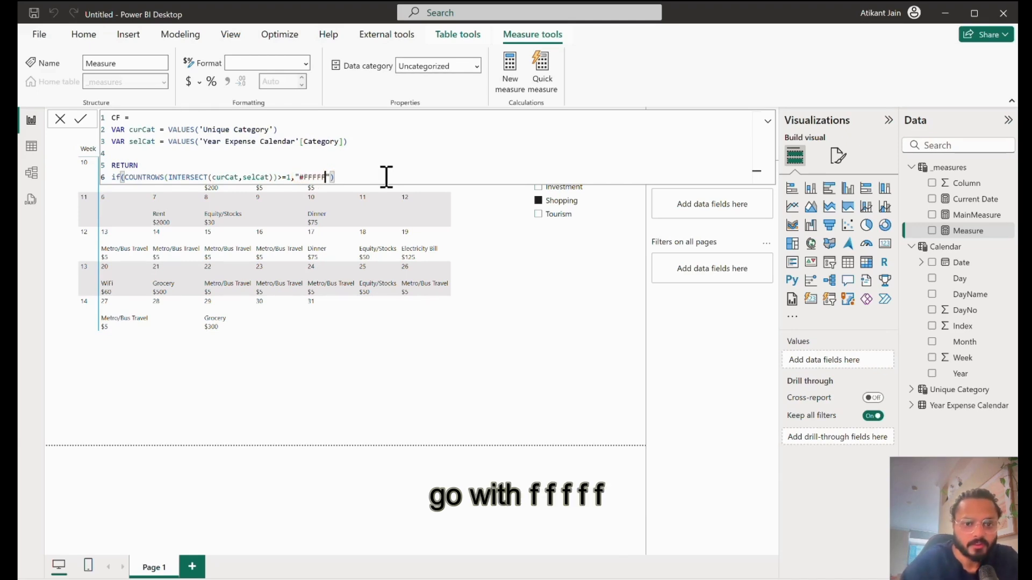
pyautogui.write('F')
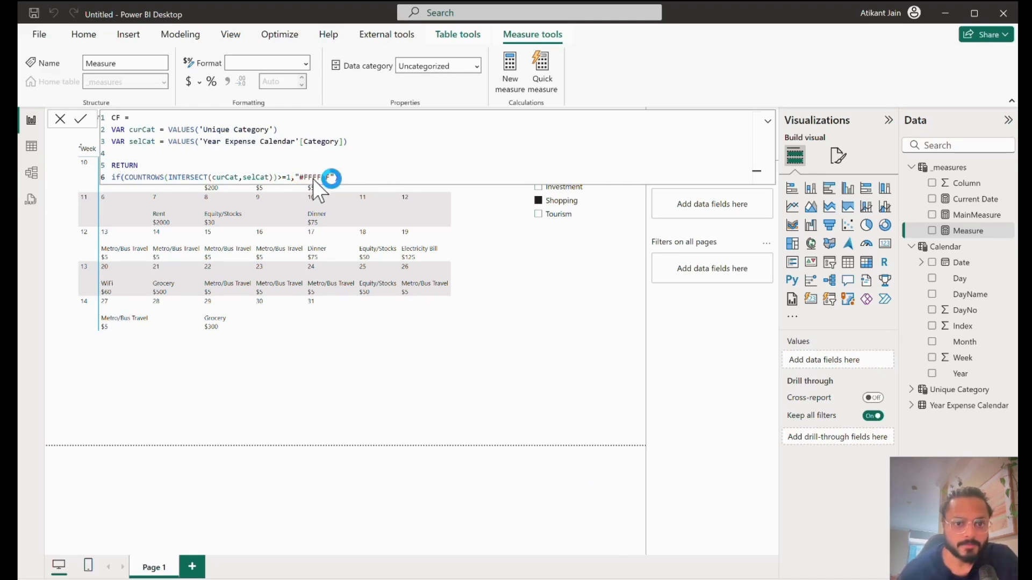
pyautogui.press('Return')
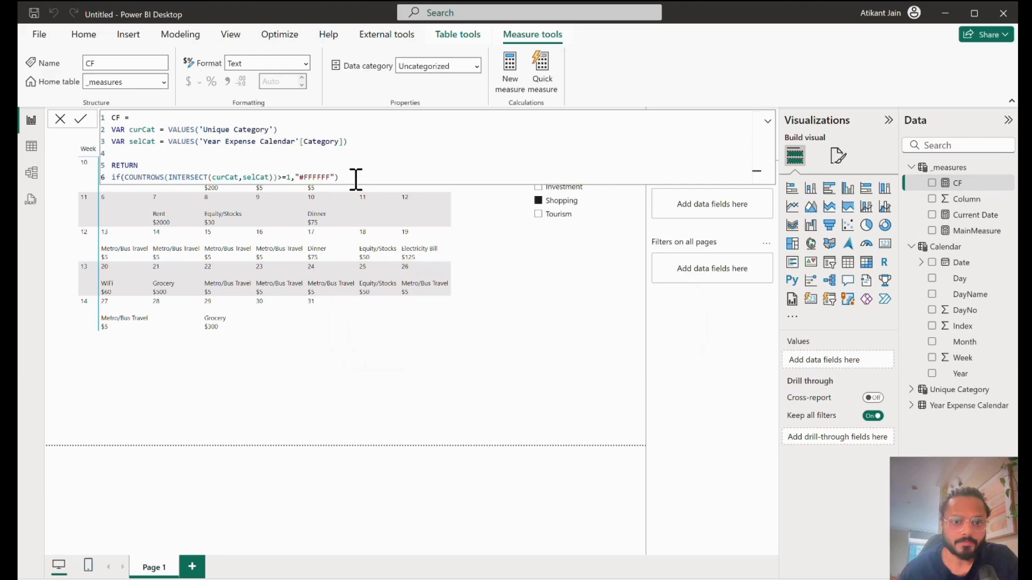
# - Turn on background color for MainMeasure in the cell elements formatting of the calendar matrix
pyautogui.click(546, 302)
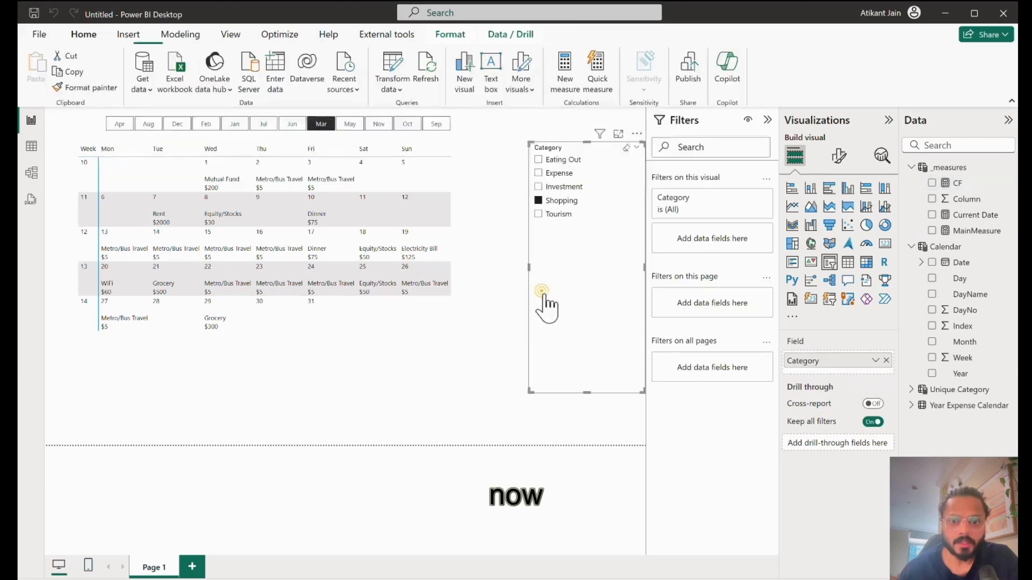
pyautogui.click(511, 304)
pyautogui.click(839, 156)
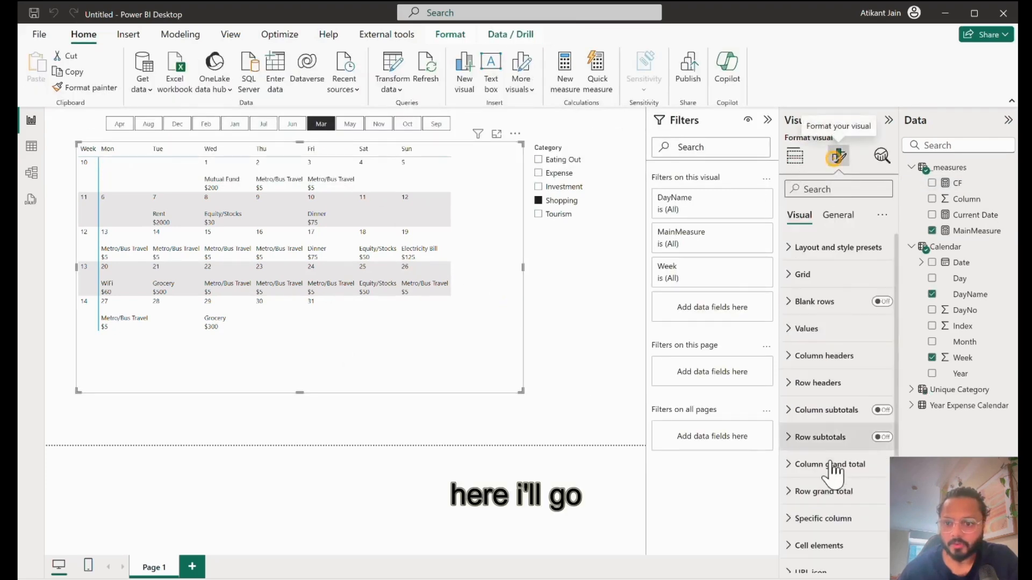
pyautogui.scroll(-1, 834, 484)
pyautogui.click(836, 508)
pyautogui.scroll(-4, 821, 487)
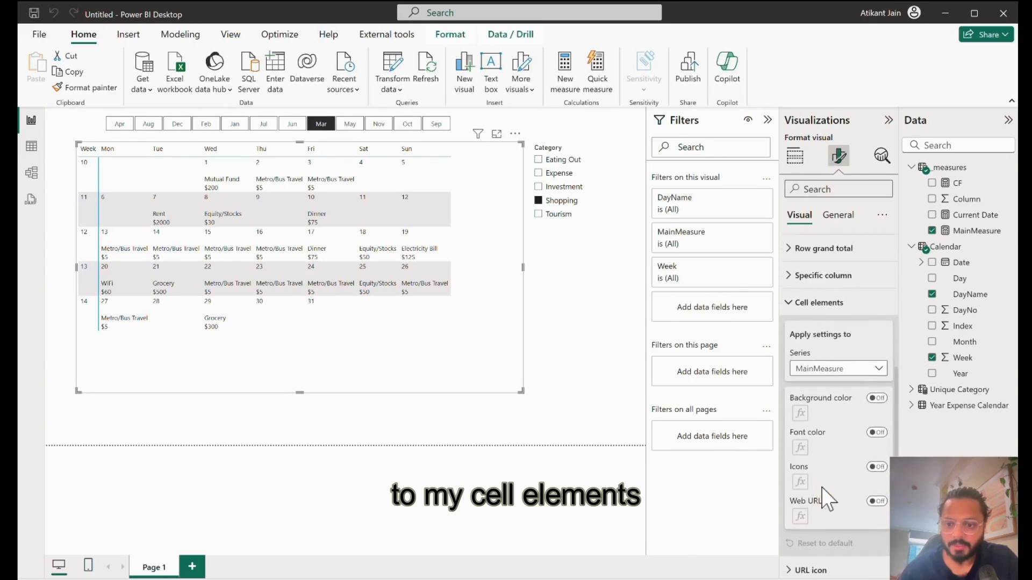
pyautogui.click(876, 395)
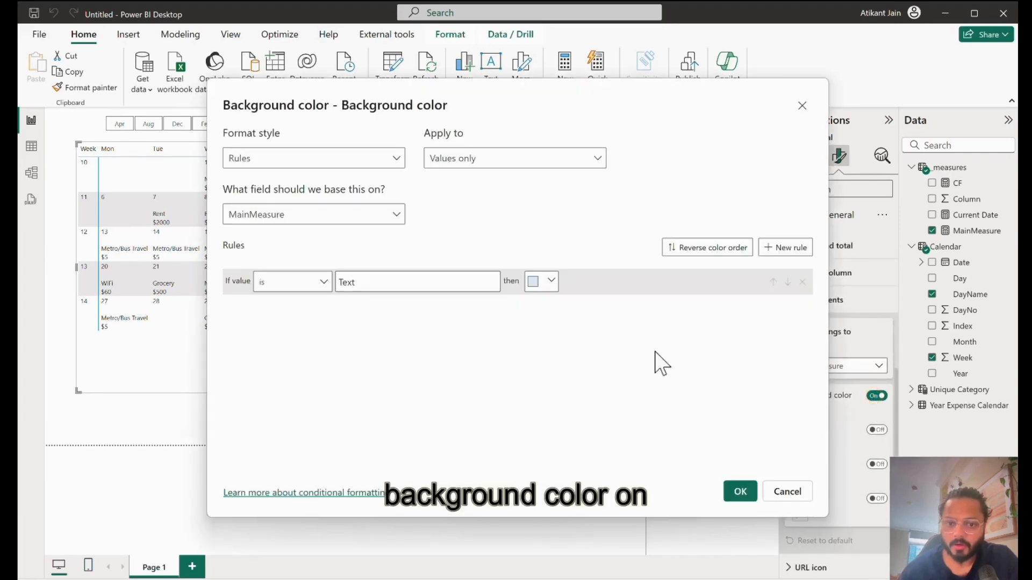
# - Set the background color's format style to Field value, based on the CF measure, and apply it
pyautogui.click(397, 159)
pyautogui.click(281, 222)
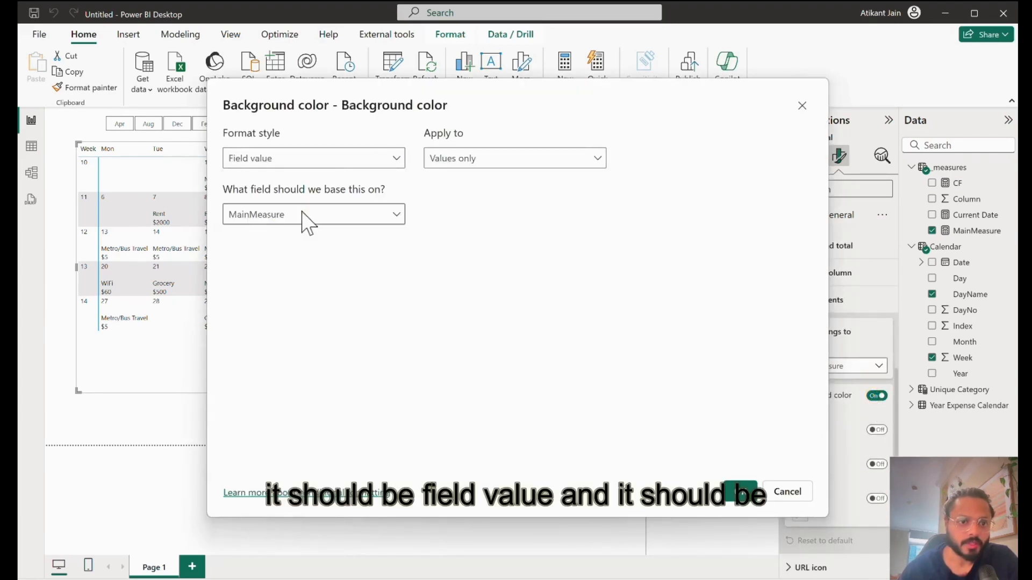
pyautogui.click(302, 212)
pyautogui.write('cf')
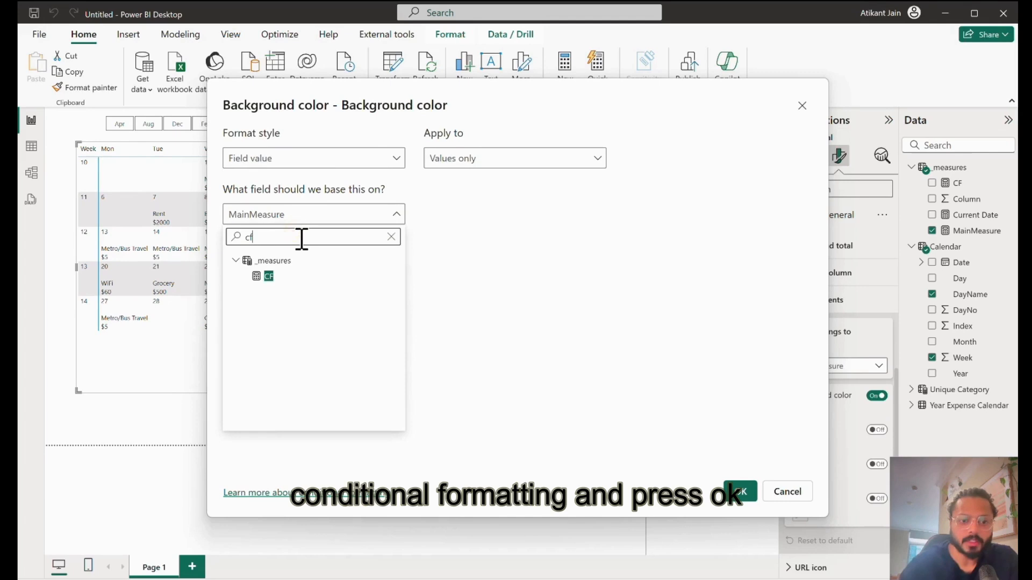
pyautogui.click(282, 273)
pyautogui.click(740, 493)
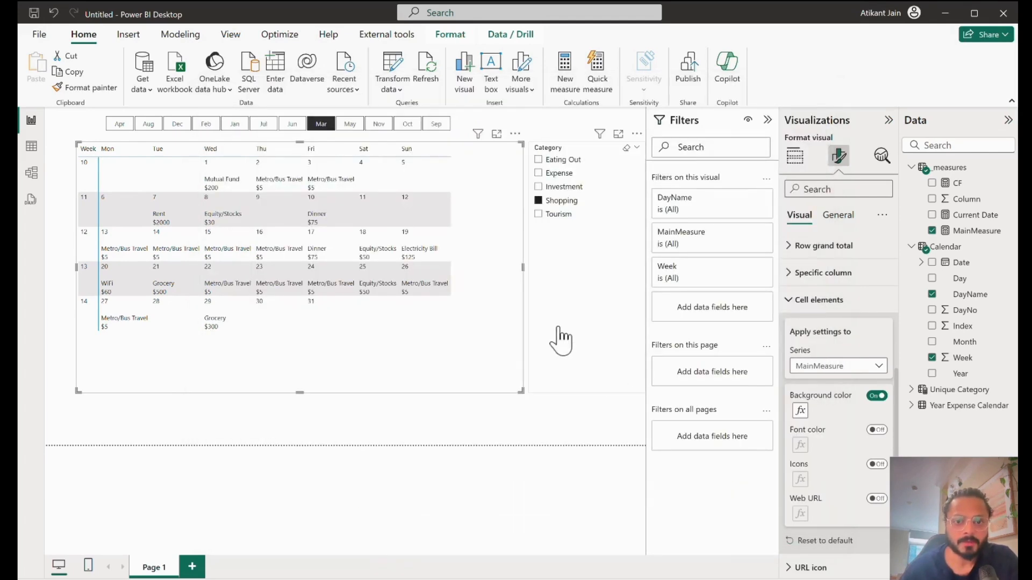
# - Select only Investment in the Category slicer and open the CF measure's formula with the hex colour code selected
pyautogui.click(539, 186)
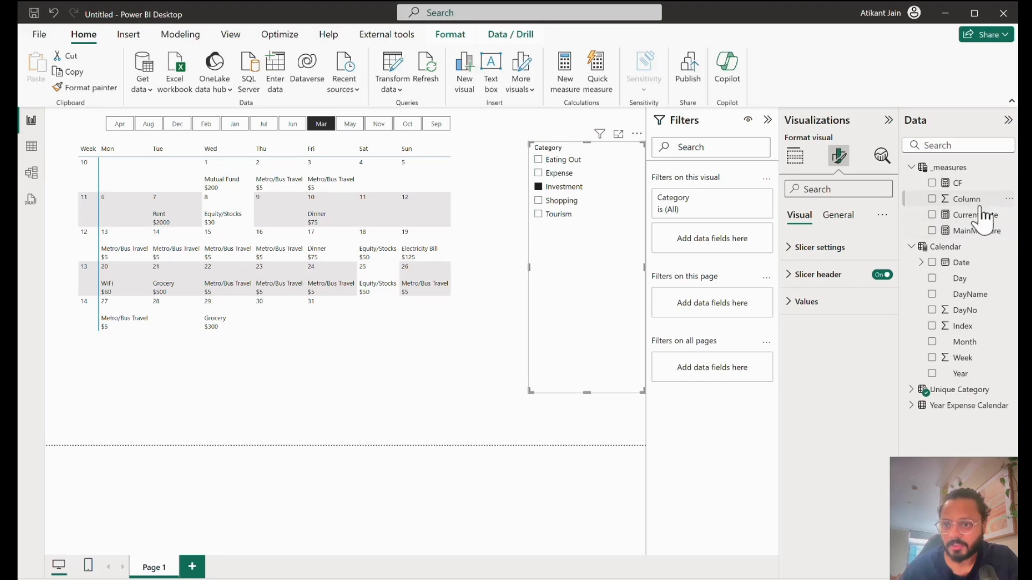
pyautogui.click(962, 182)
pyautogui.doubleClick(314, 191)
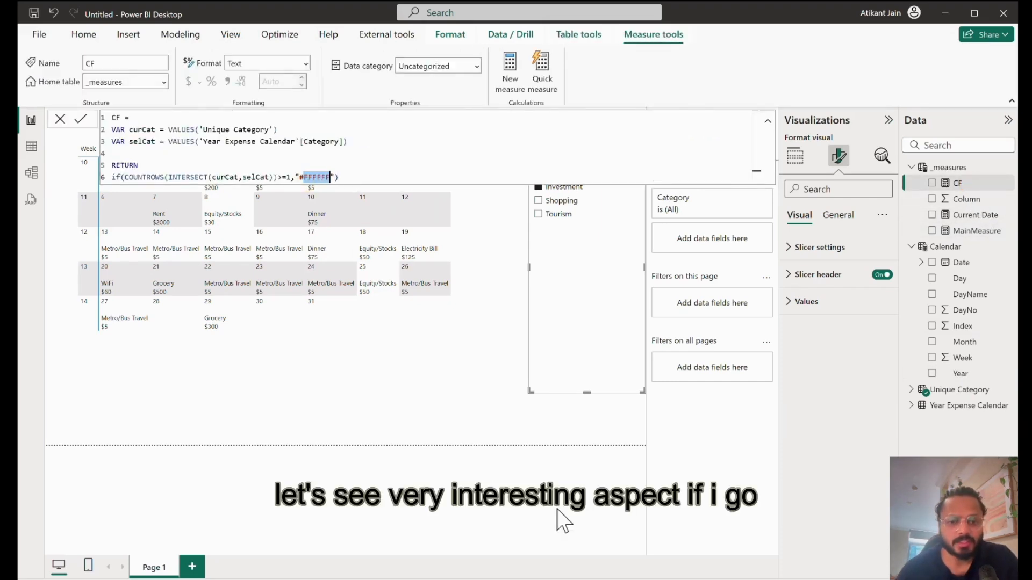
# - Switch to the web browser and open the Google home page
pyautogui.click(655, 579)
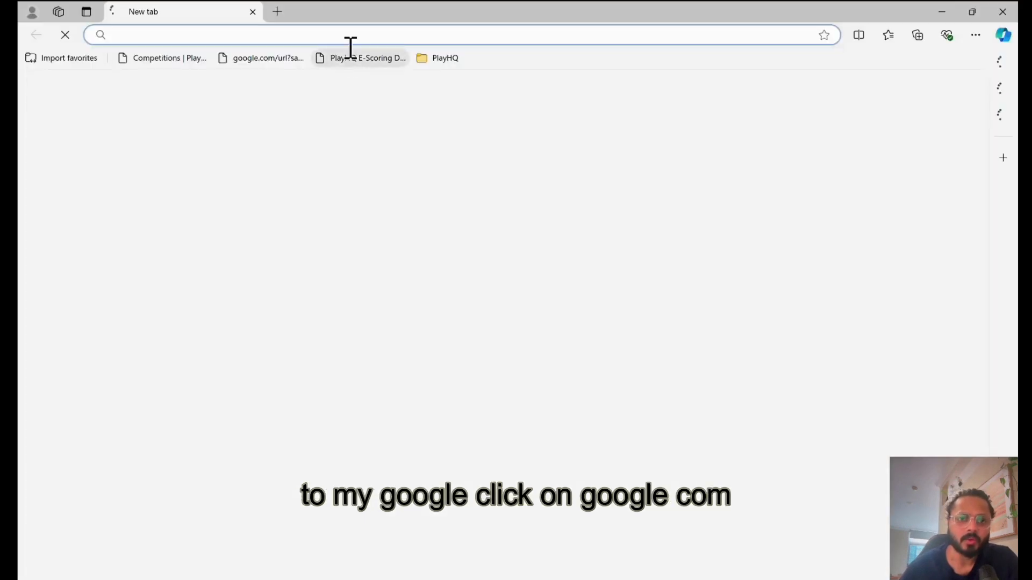
pyautogui.click(351, 45)
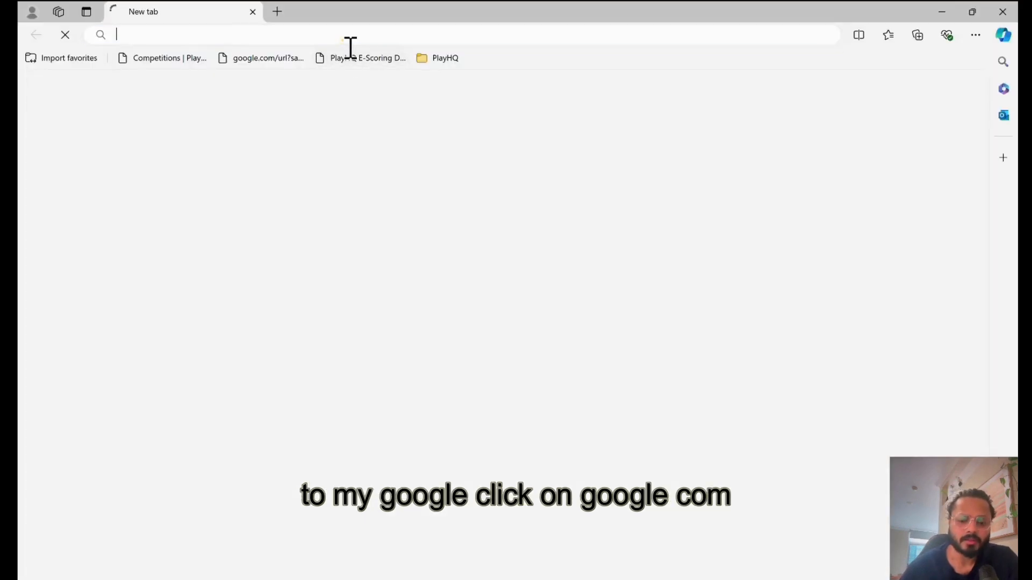
pyautogui.write('goog')
pyautogui.press('Return')
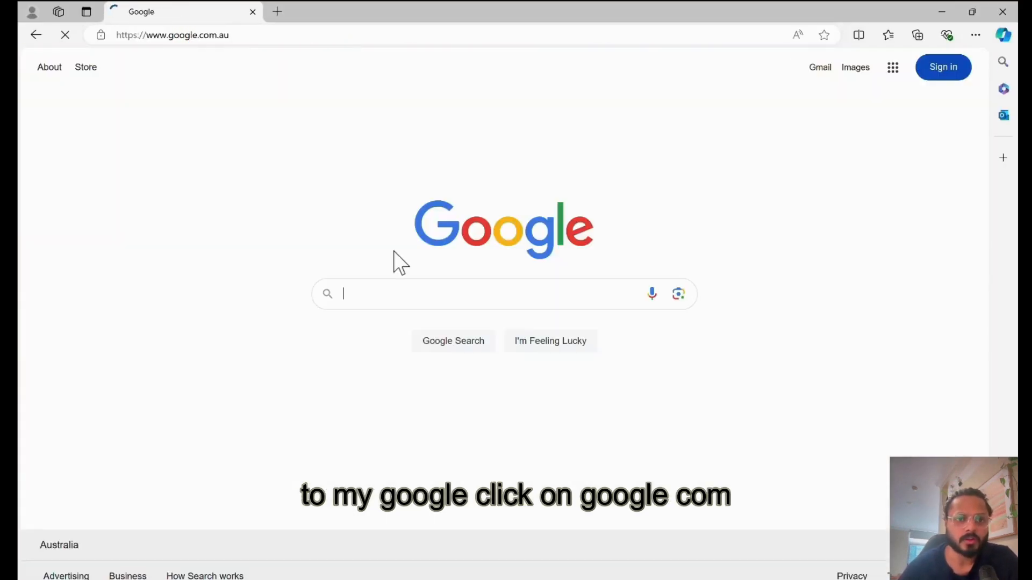
# - Search Google for "hex colors for pink"
pyautogui.click(865, 202)
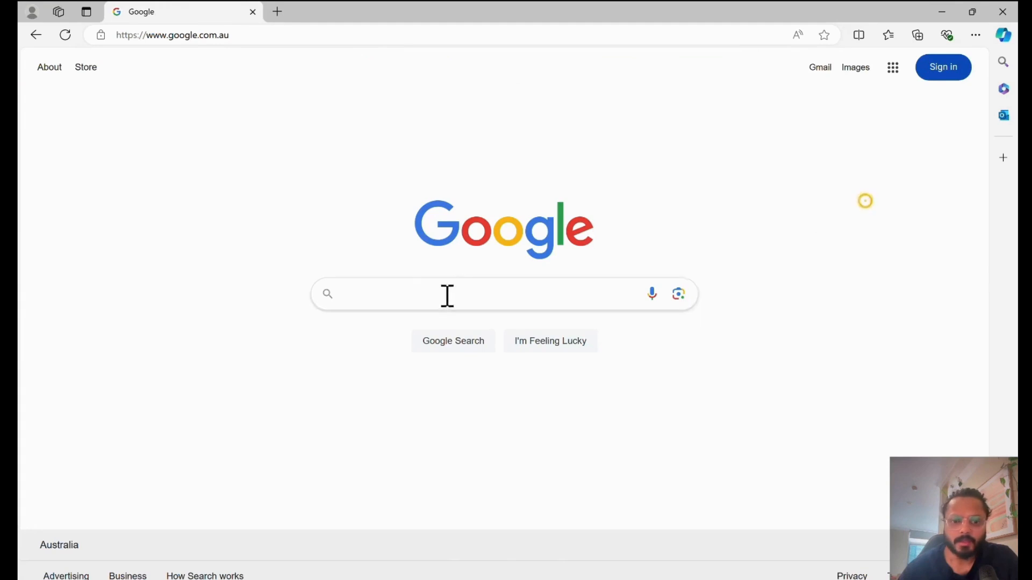
pyautogui.click(440, 295)
pyautogui.write('HEX')
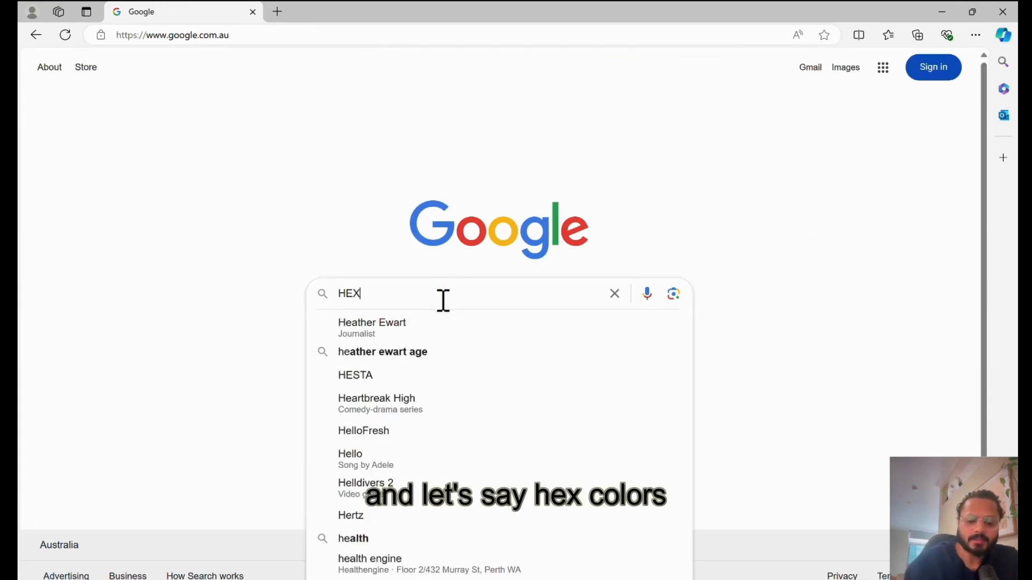
pyautogui.write(' COLOUS FOR')
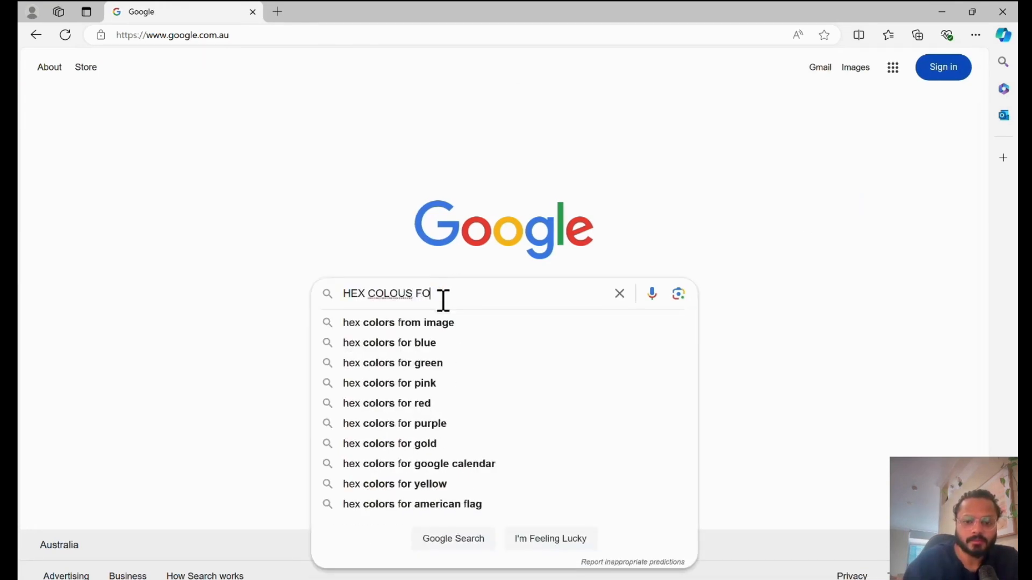
pyautogui.press('Down')
pyautogui.press('Down')
pyautogui.press('Down')
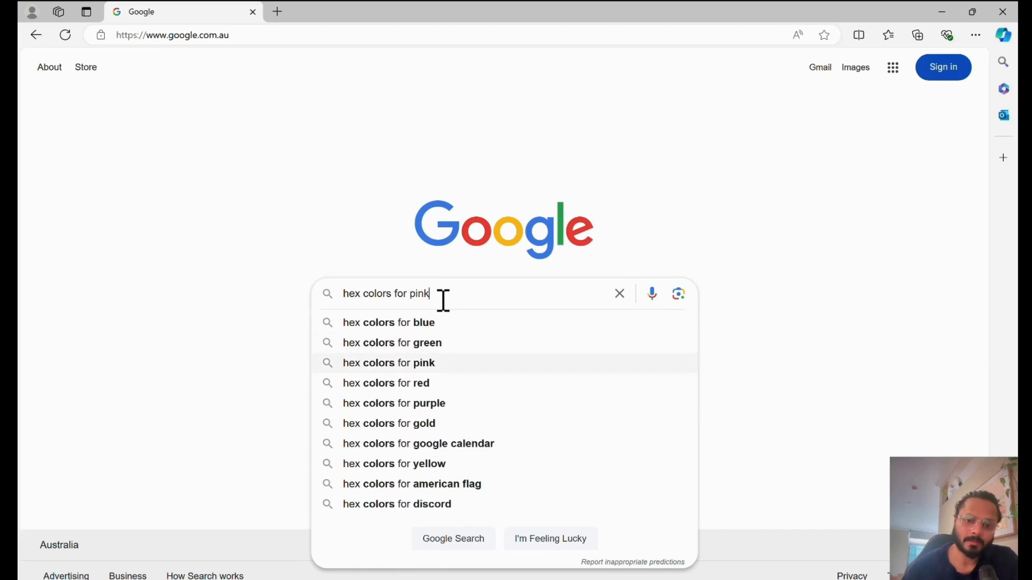
pyautogui.press('Return')
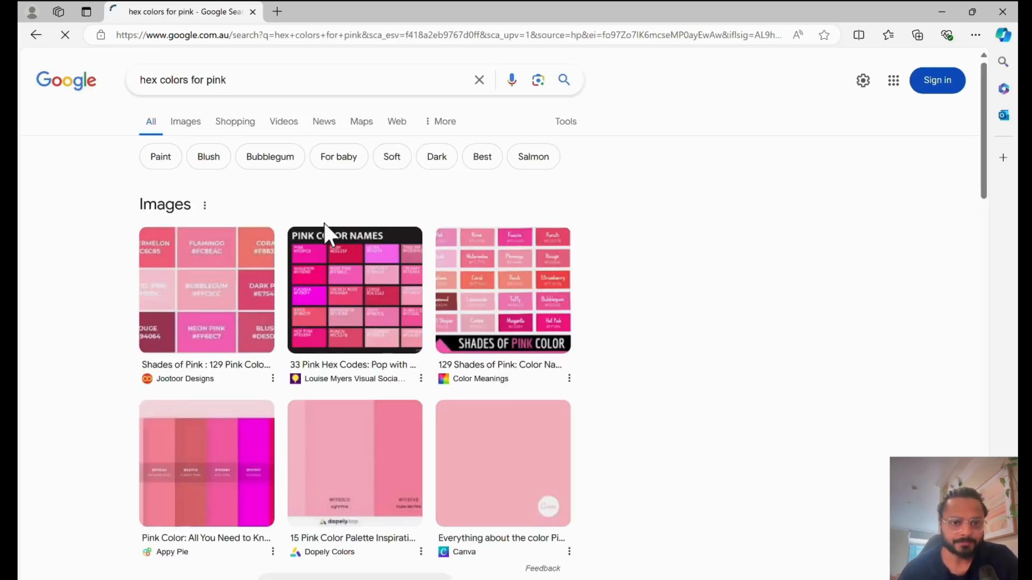
# - Open the Shades of Pink page on htmlcolorcodes.com and copy Amaranth's hex code, 9F2B68
pyautogui.scroll(-5, 342, 387)
pyautogui.click(217, 391)
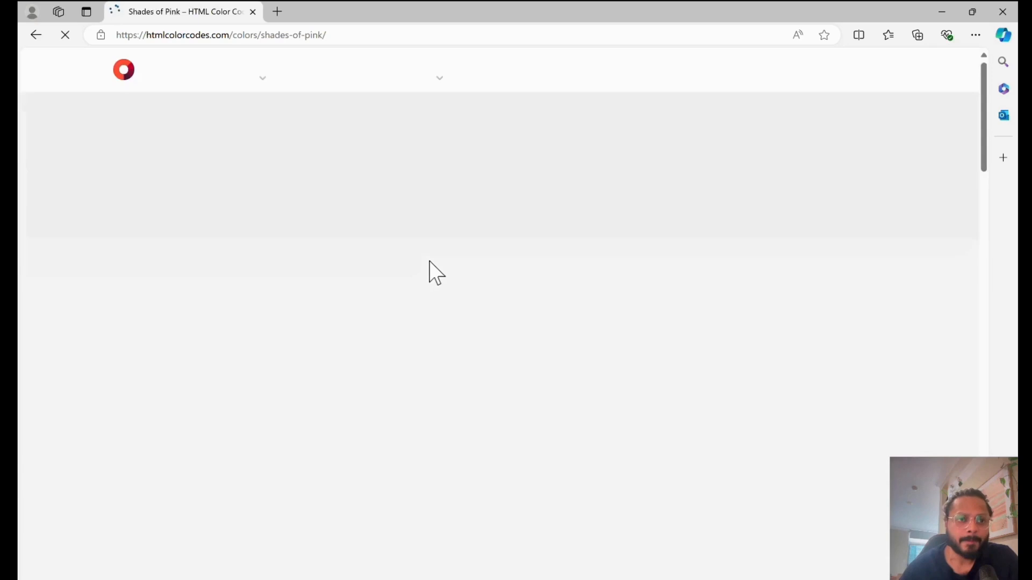
pyautogui.scroll(-3, 436, 273)
pyautogui.scroll(-3, 436, 273)
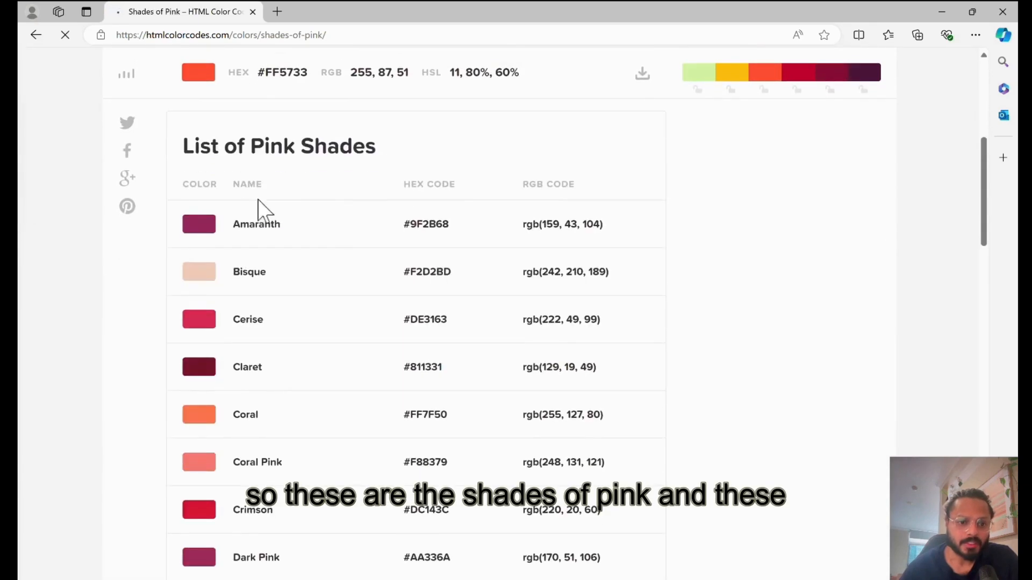
pyautogui.scroll(-1, 364, 233)
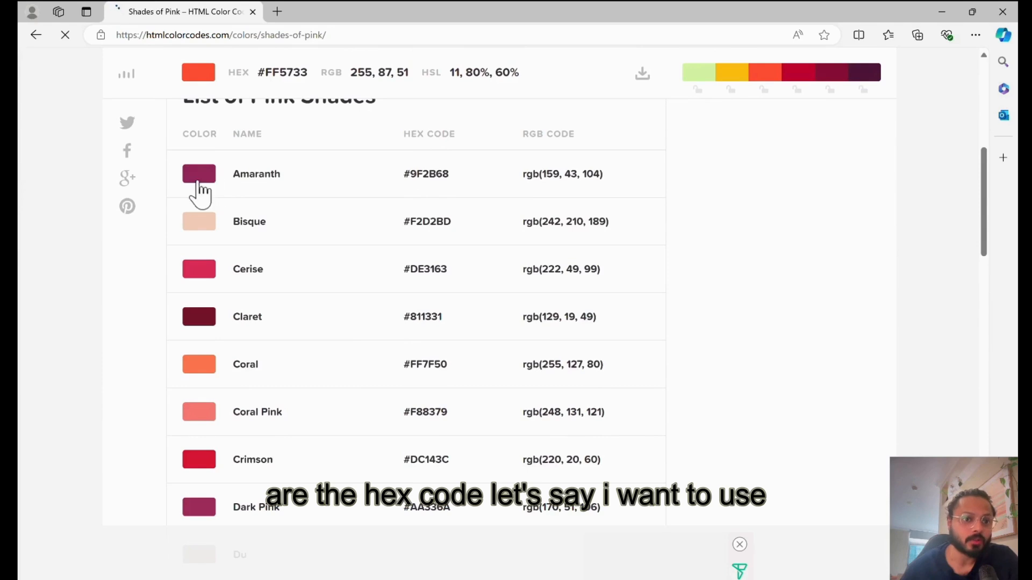
pyautogui.doubleClick(440, 175)
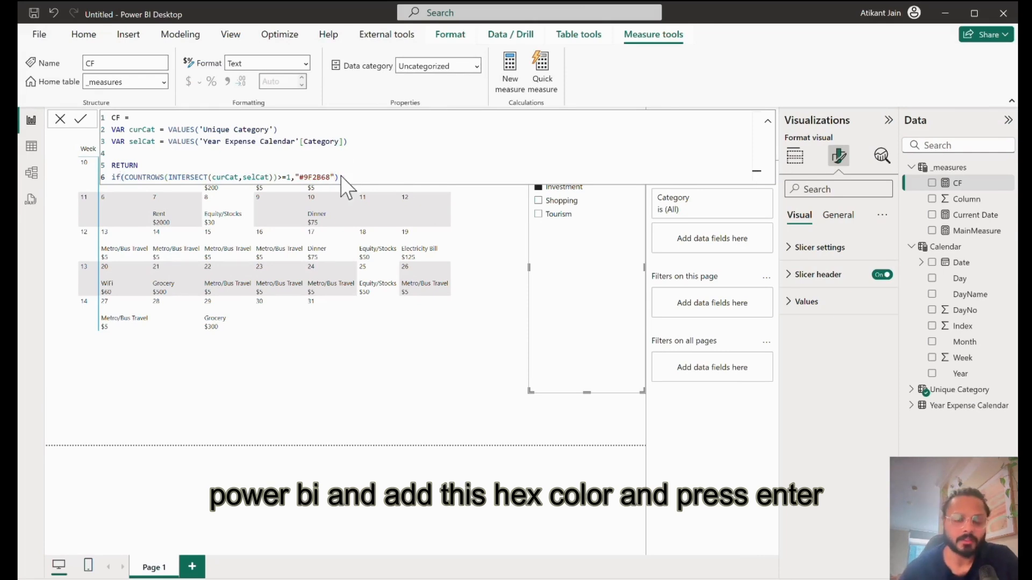
# - Return to Power BI, set the CF measure's colour to "#9F2B68", commit the formula and deselect the visuals
pyautogui.press('Return')
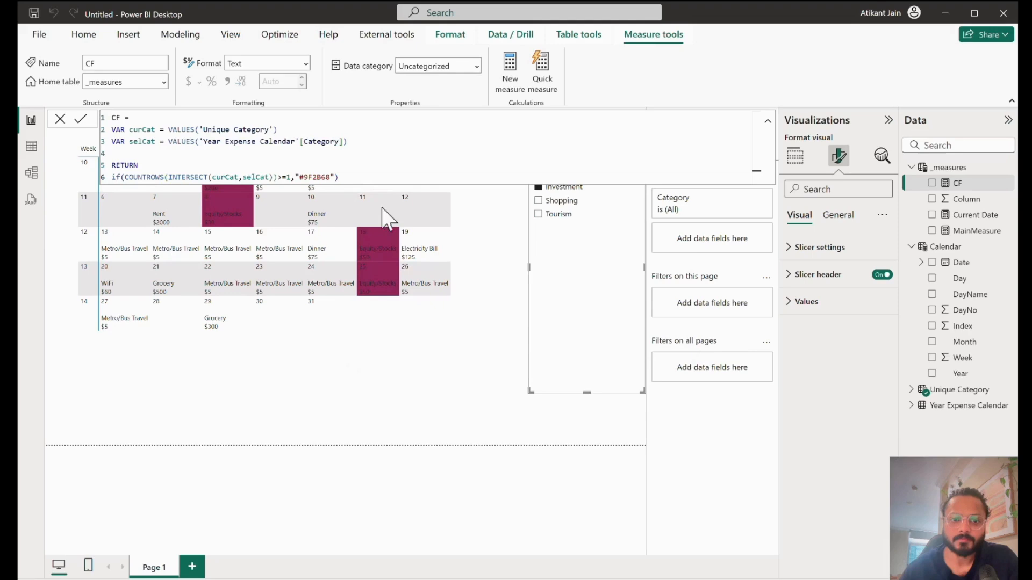
pyautogui.click(511, 327)
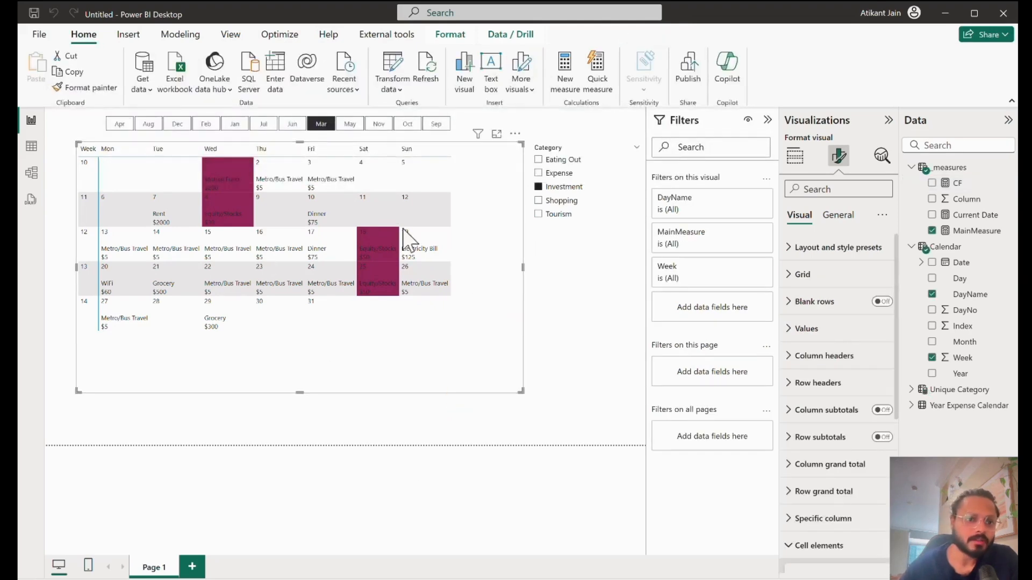
pyautogui.click(557, 412)
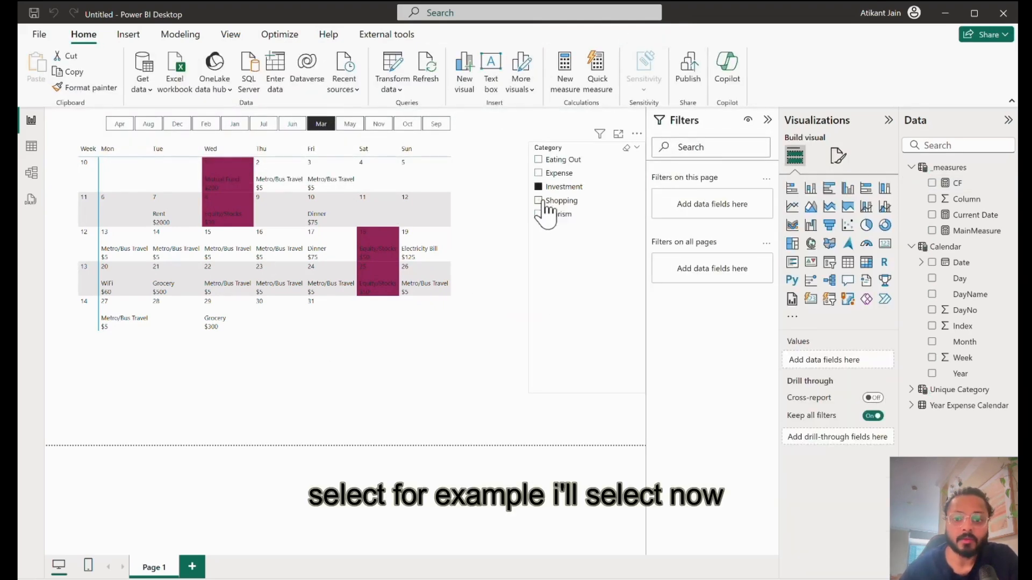
# - Test the calendar highlighting with Expense and Investment selected together in the Category slicer
pyautogui.rightClick(539, 200)
pyautogui.click(538, 173)
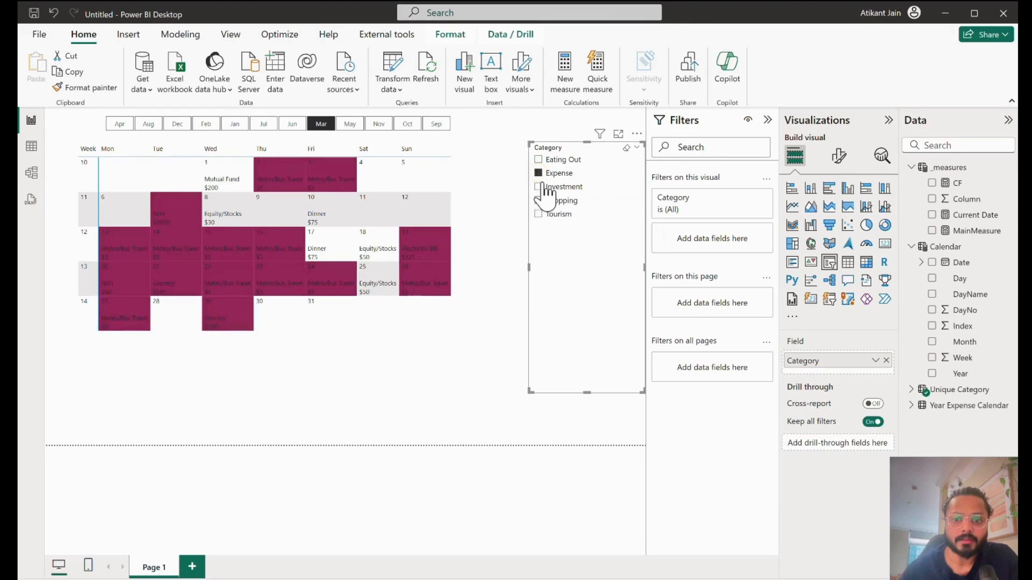
pyautogui.rightClick(539, 185)
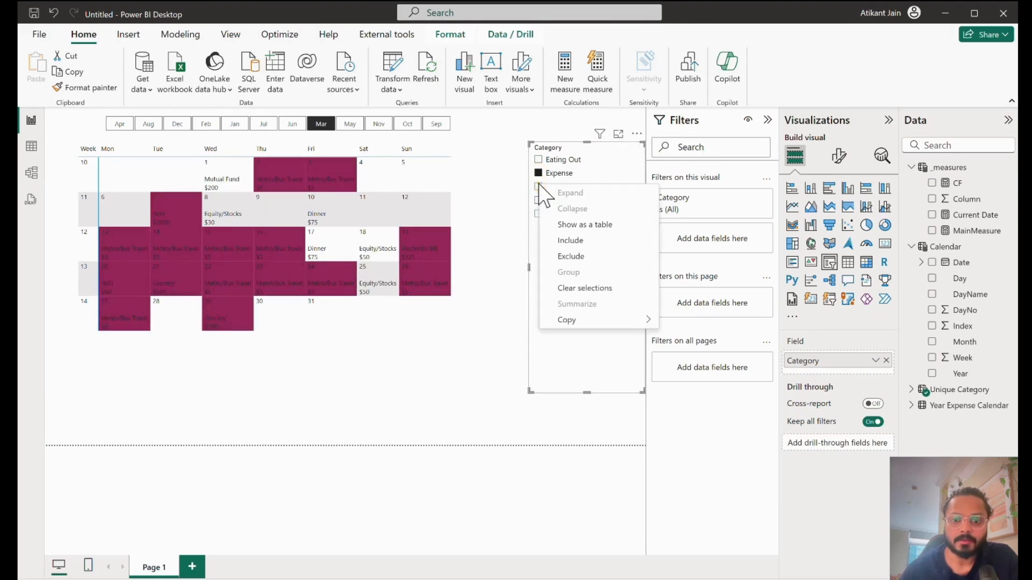
pyautogui.click(538, 187)
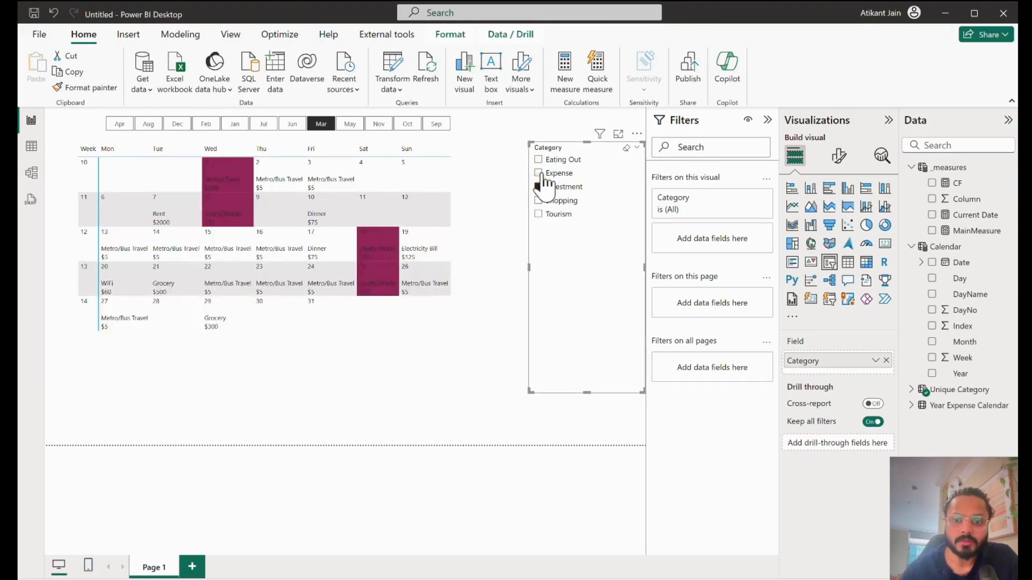
pyautogui.click(539, 173)
pyautogui.keyDown('ctrl'); pyautogui.click(538, 186); pyautogui.keyUp('ctrl')
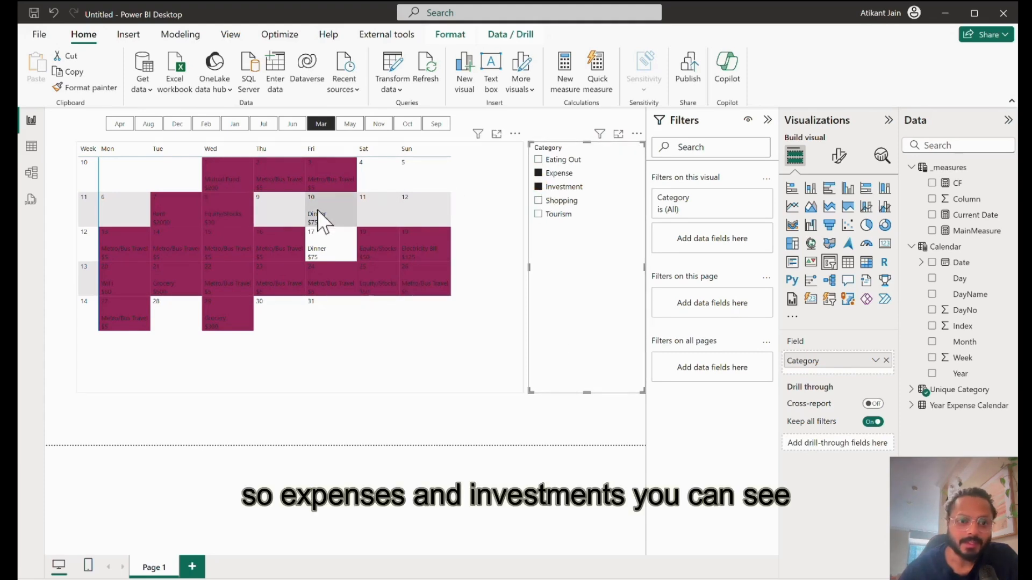
# - Test the calendar highlighting with Eating Out, Expense and Investment selected together in the Category slicer
pyautogui.rightClick(541, 162)
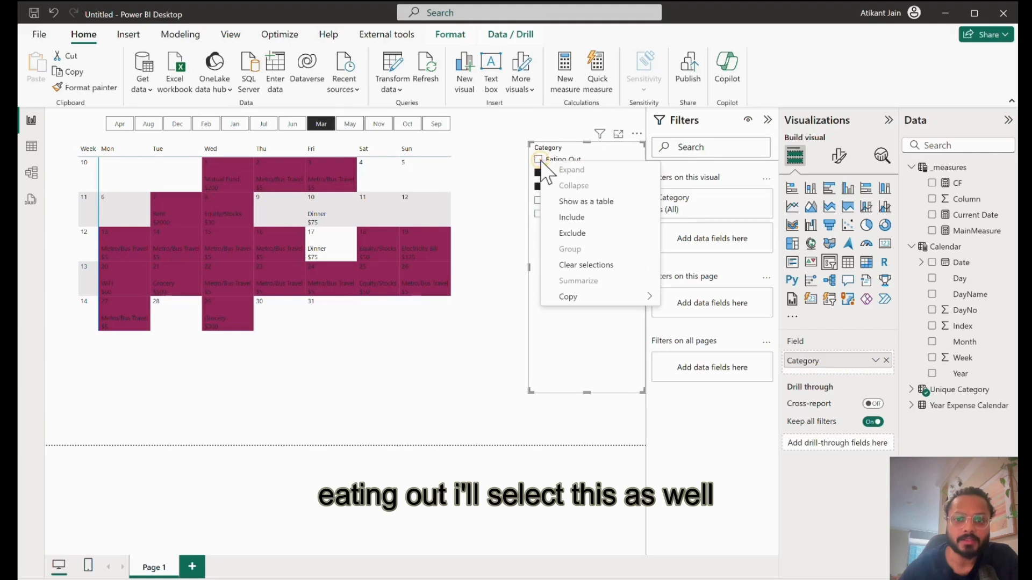
pyautogui.click(540, 161)
pyautogui.rightClick(541, 161)
pyautogui.keyDown('ctrl'); pyautogui.click(539, 175); pyautogui.keyUp('ctrl')
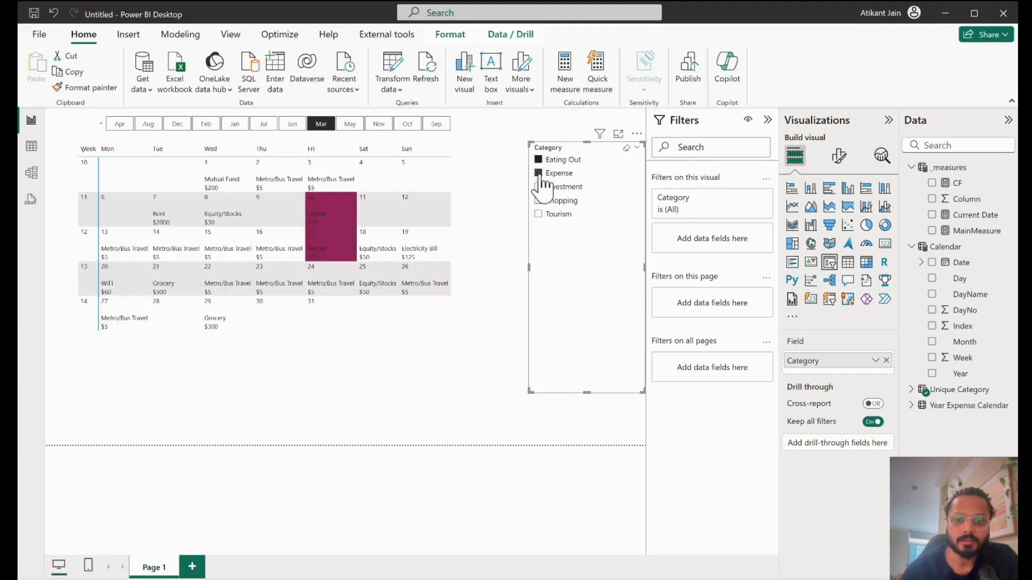
pyautogui.click(538, 174)
pyautogui.click(539, 162)
pyautogui.keyDown('ctrl'); pyautogui.click(538, 172); pyautogui.keyUp('ctrl')
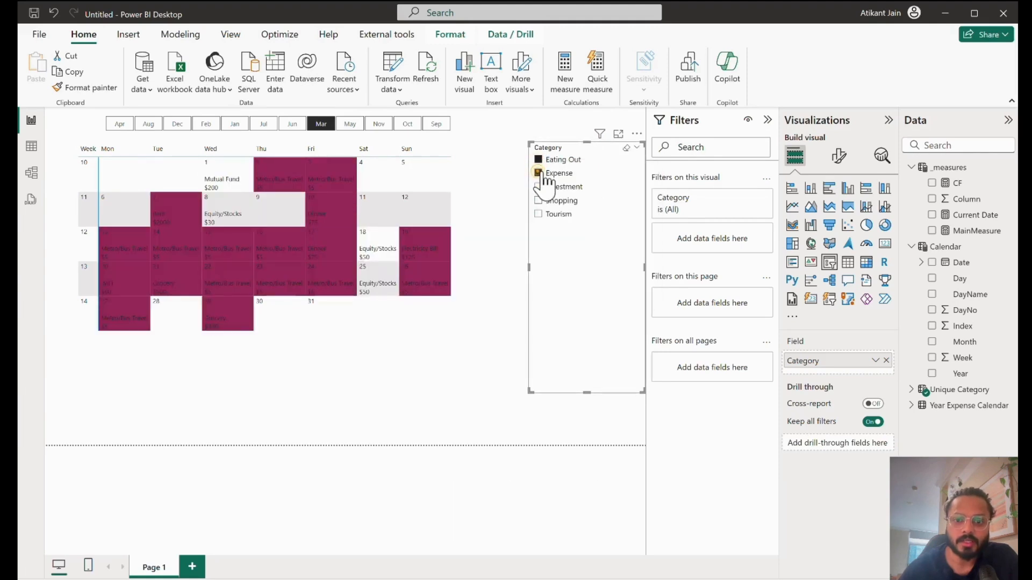
pyautogui.keyDown('ctrl'); pyautogui.click(539, 187); pyautogui.keyUp('ctrl')
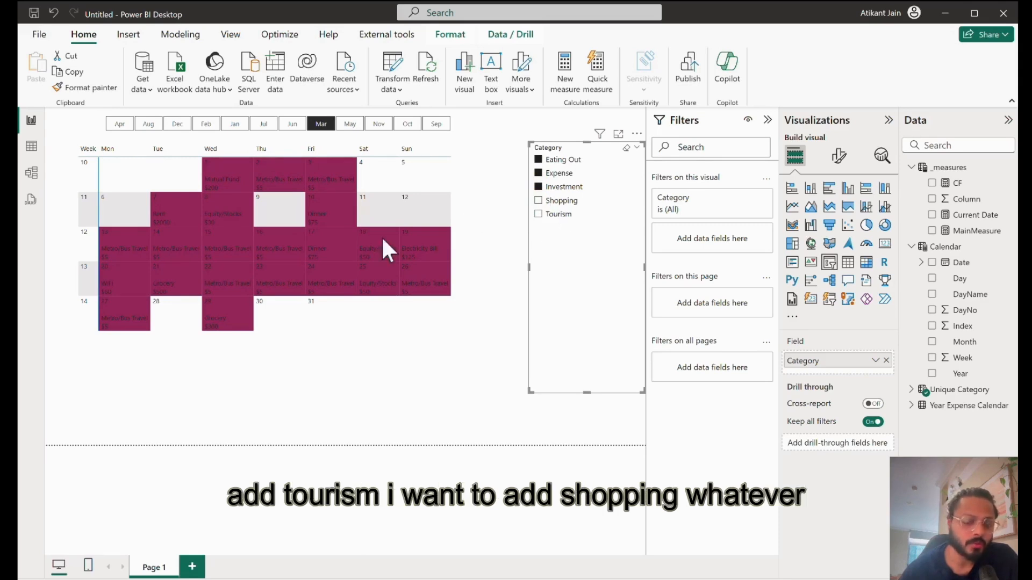
# - Set the month slicer to Jul and test the category highlighting with Tourism and Shopping added, ending with only Investment selected
pyautogui.click(264, 124)
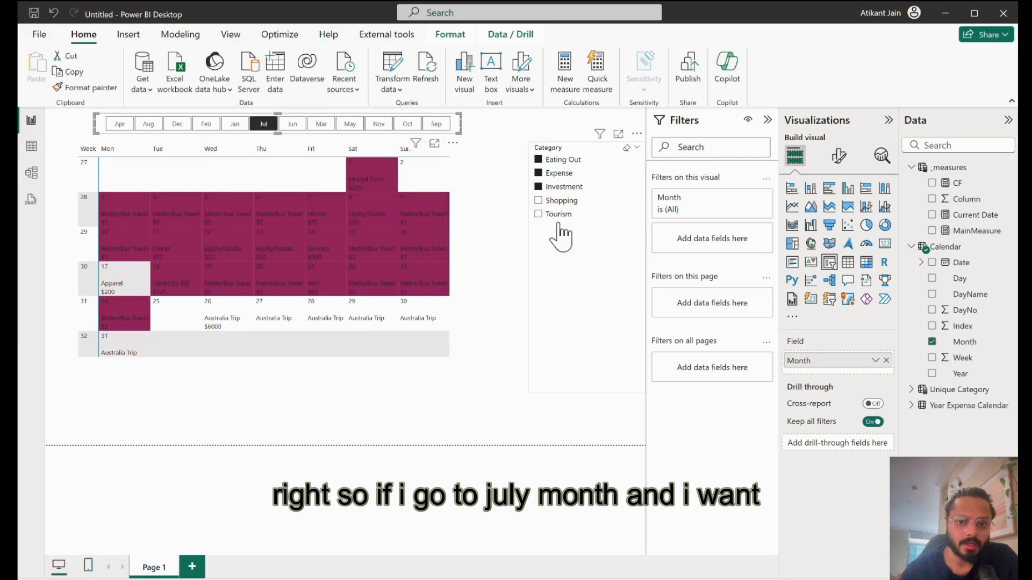
pyautogui.click(539, 215)
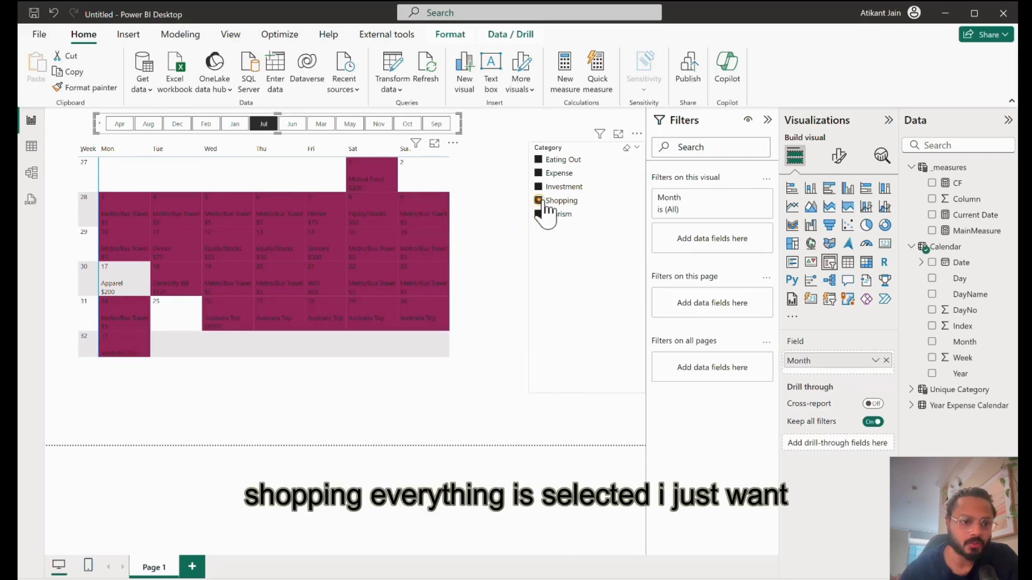
pyautogui.click(544, 202)
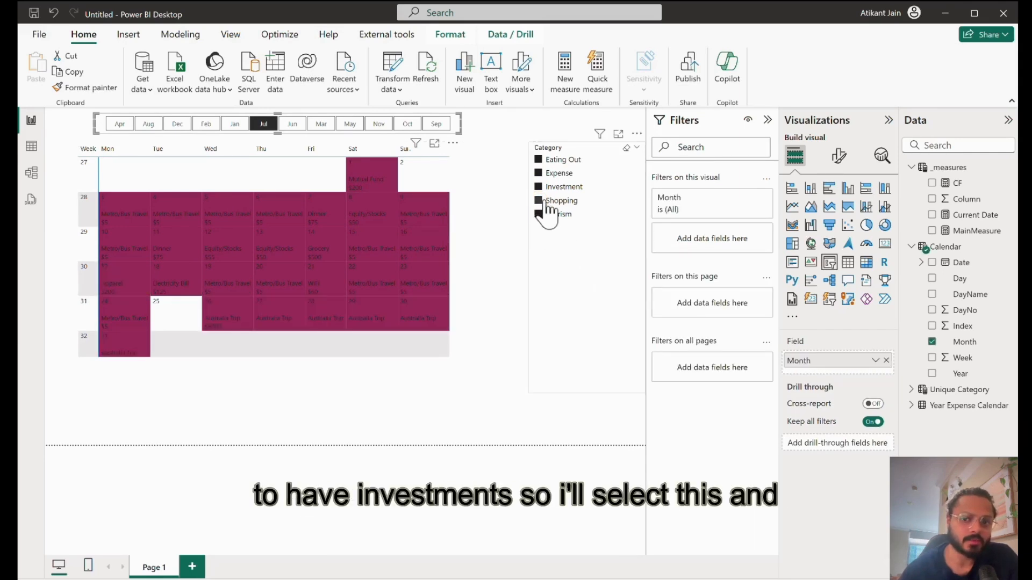
pyautogui.click(539, 187)
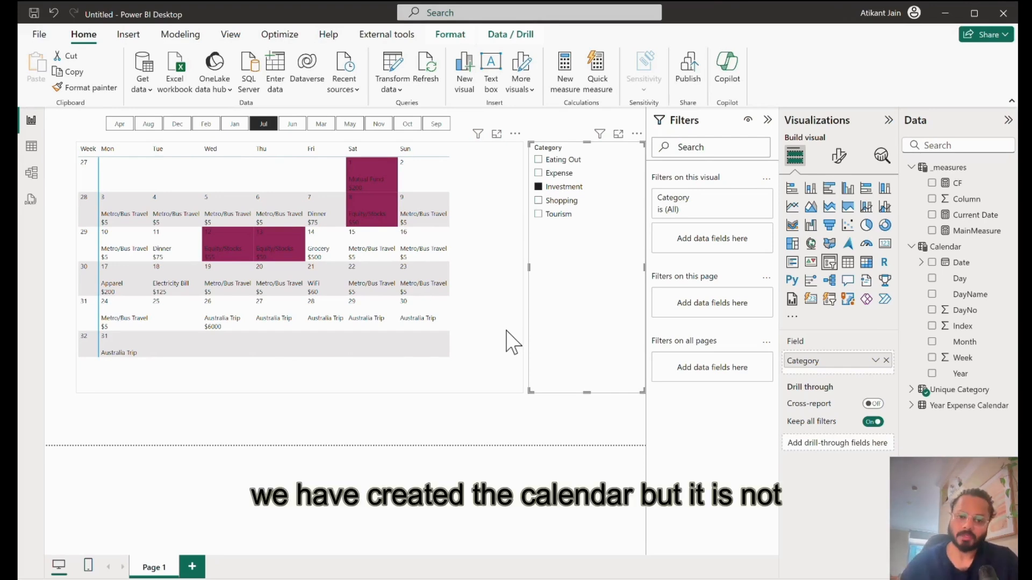
# - Set the font of the calendar matrix's column headers to DIN
pyautogui.click(470, 187)
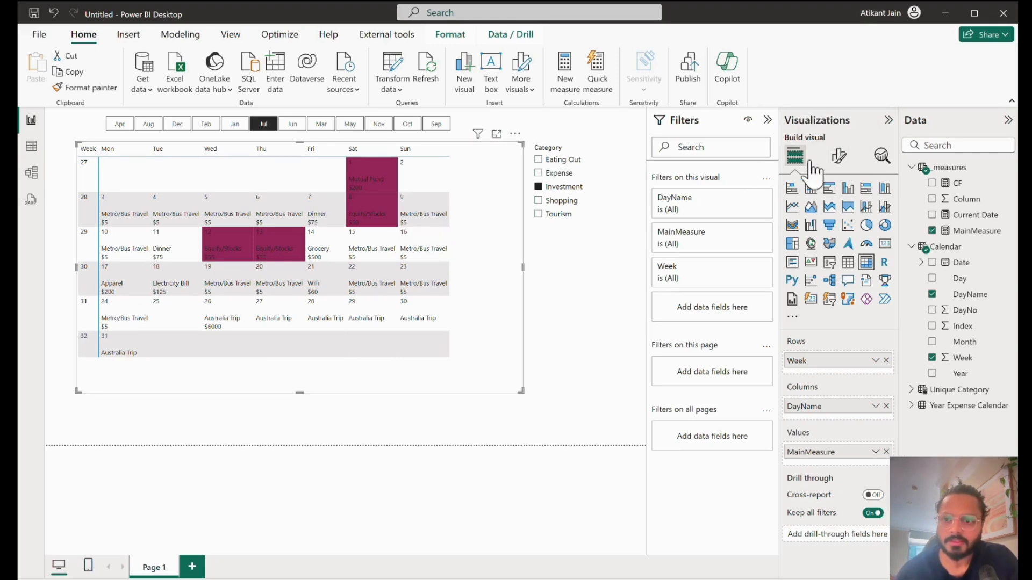
pyautogui.click(838, 156)
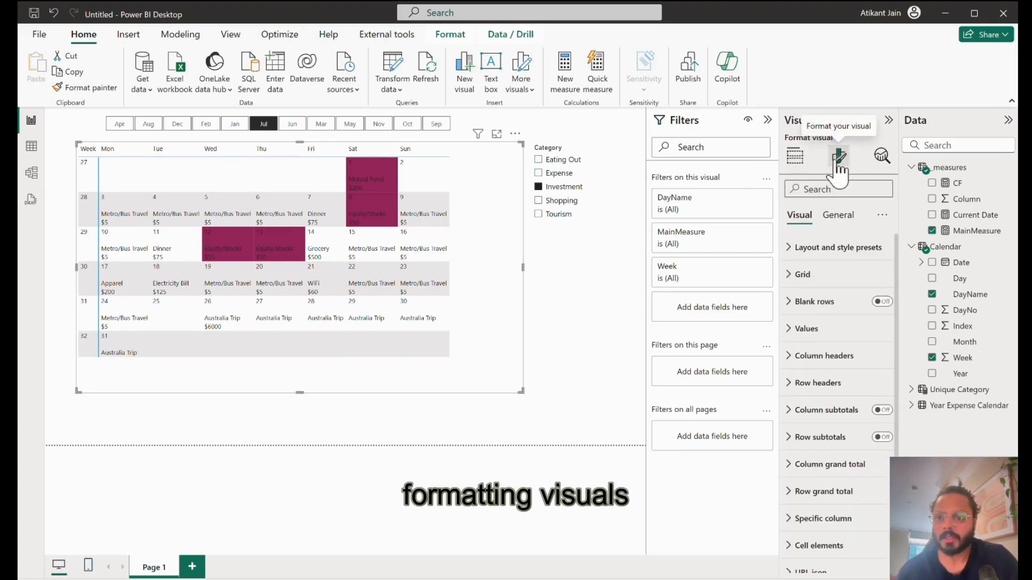
pyautogui.scroll(-1, 837, 278)
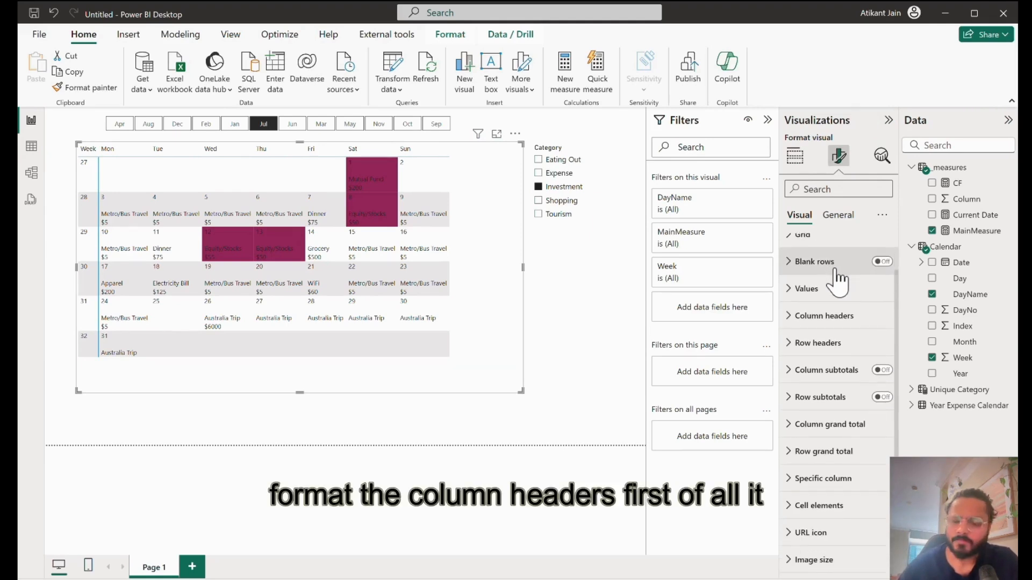
pyautogui.click(842, 317)
pyautogui.scroll(-3, 827, 307)
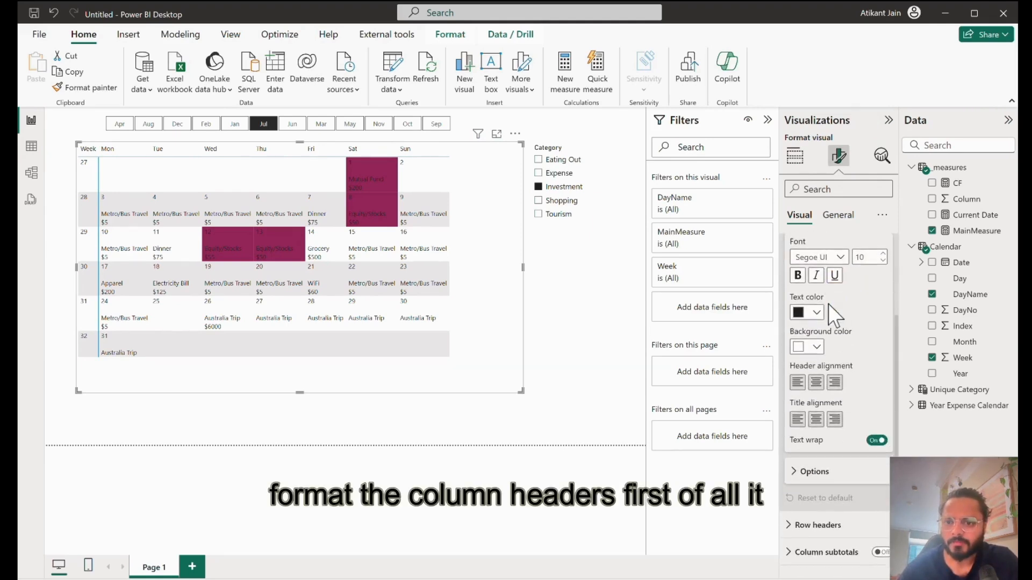
pyautogui.click(828, 260)
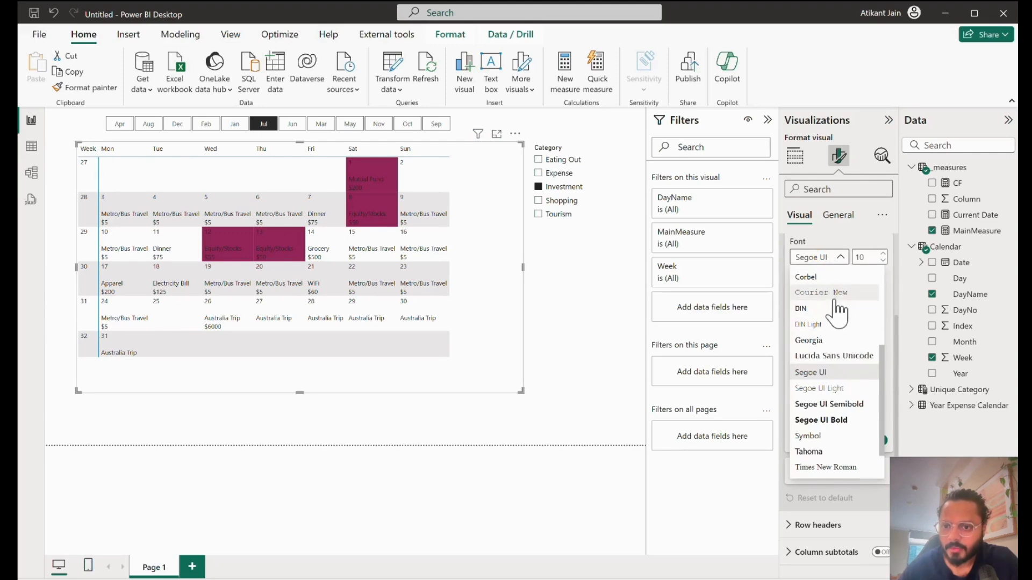
pyautogui.click(829, 310)
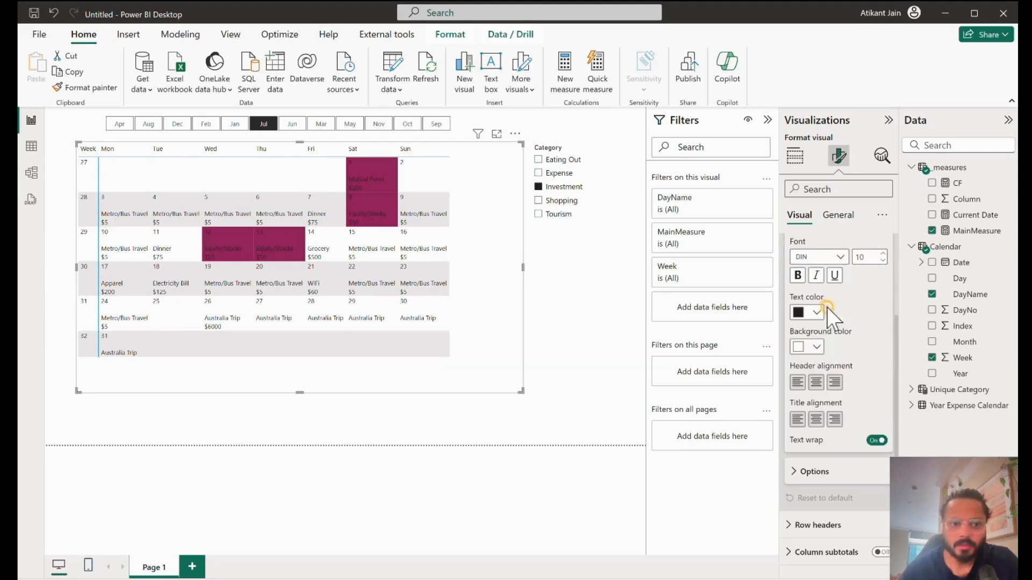
# - Format the calendar matrix's column headers in Consolas, bold, with black text
pyautogui.click(828, 257)
pyautogui.click(838, 400)
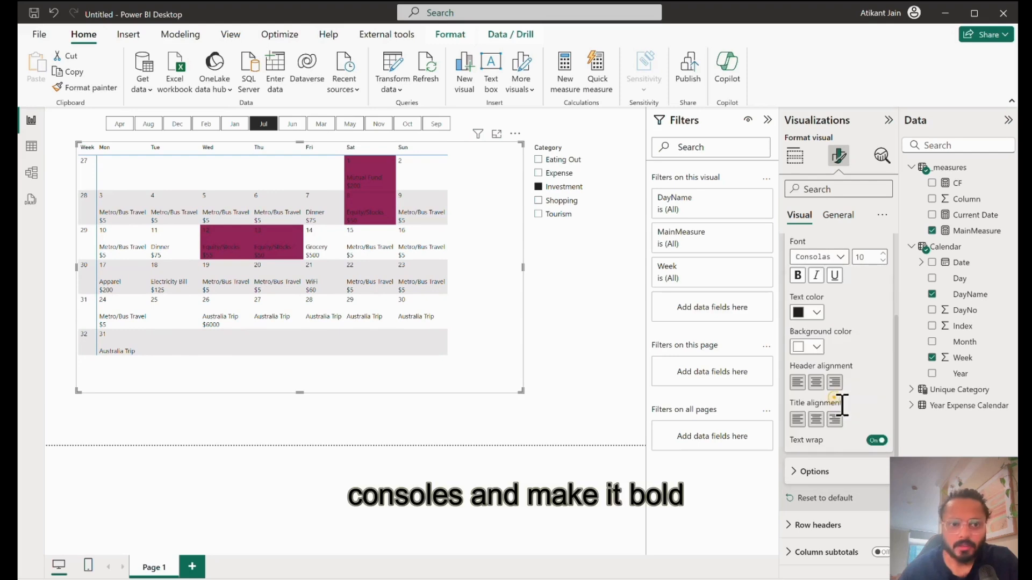
pyautogui.click(798, 276)
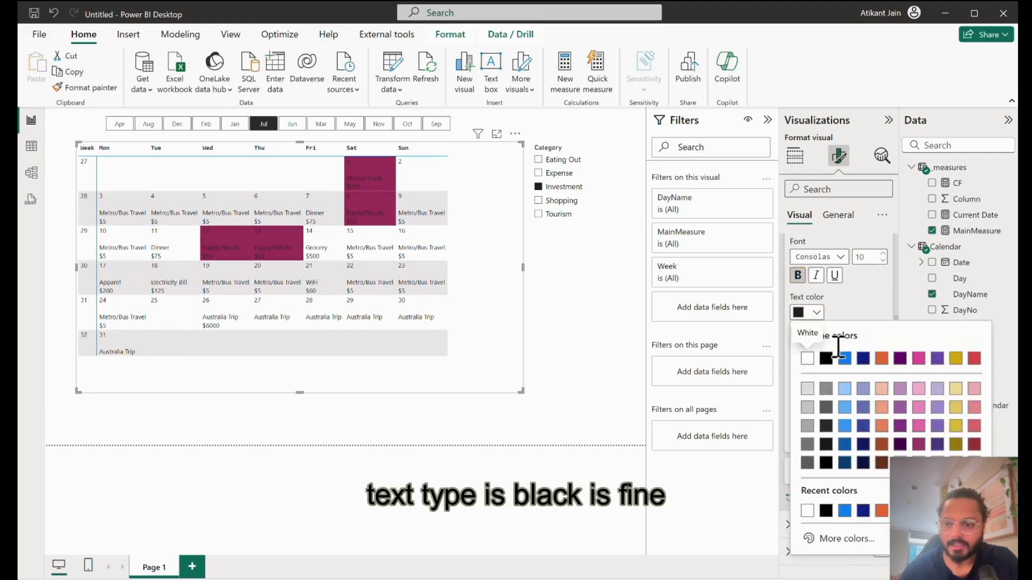
pyautogui.click(826, 359)
# - Center the column headers' alignment and set their font size to 16
pyautogui.click(815, 382)
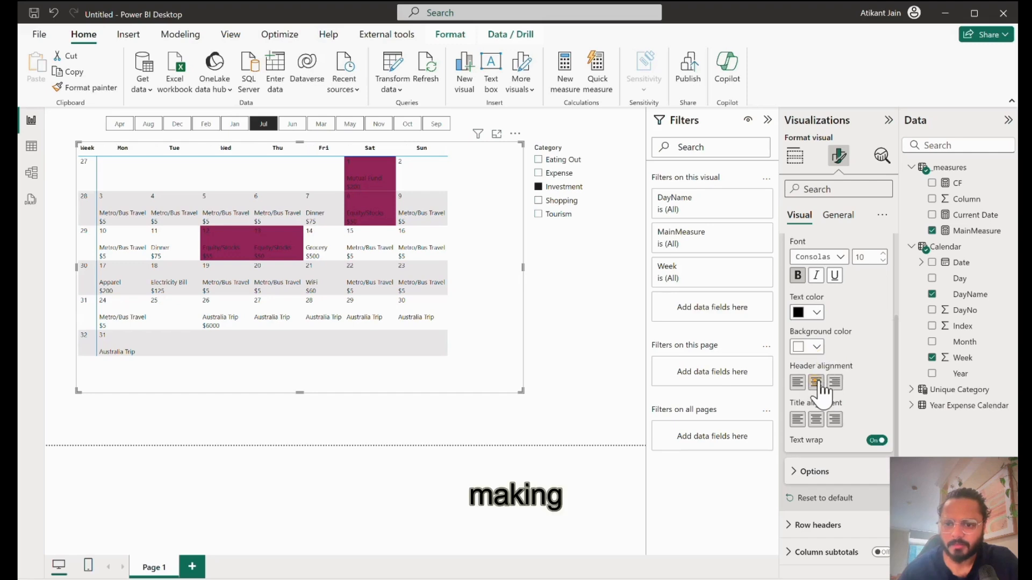
pyautogui.click(883, 254)
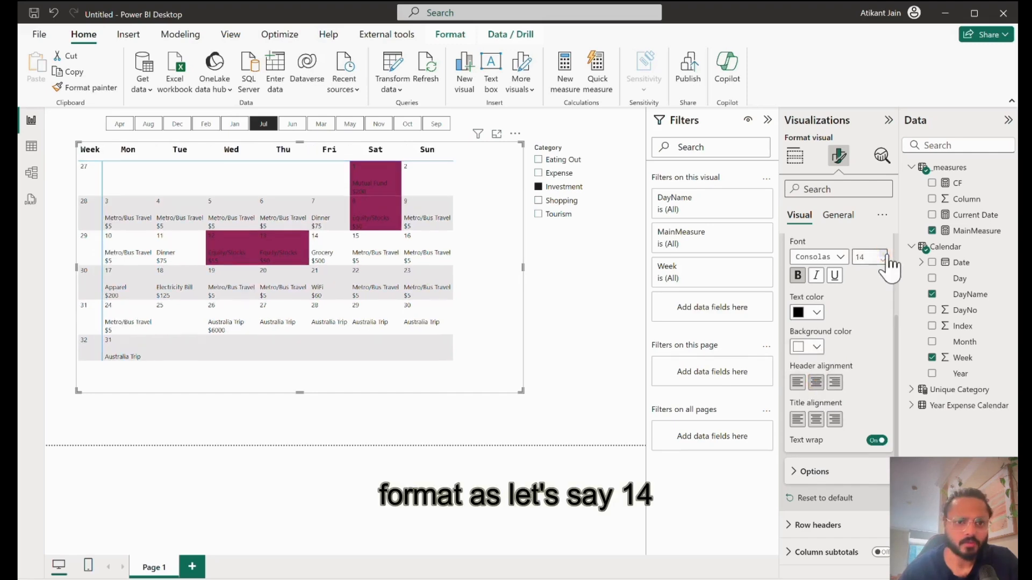
pyautogui.click(886, 255)
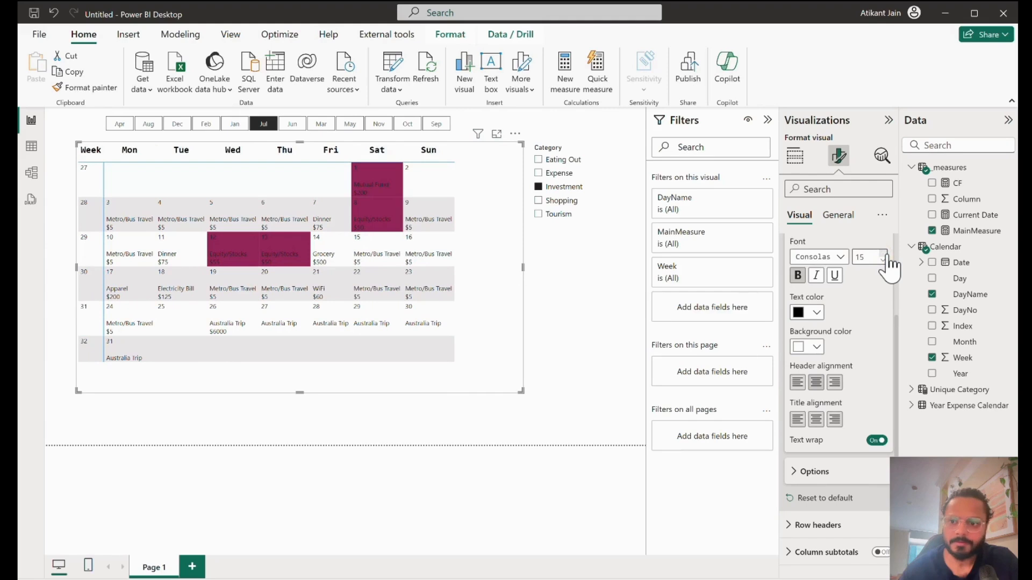
pyautogui.click(883, 254)
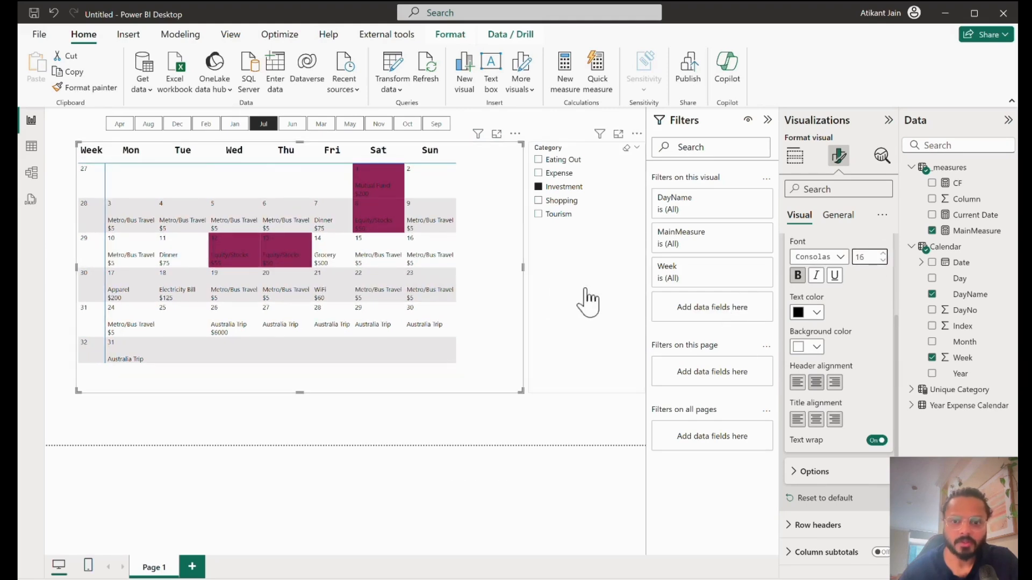
# - Format the calendar matrix's row headers as bold Georgia text at size 12
pyautogui.scroll(3, 836, 275)
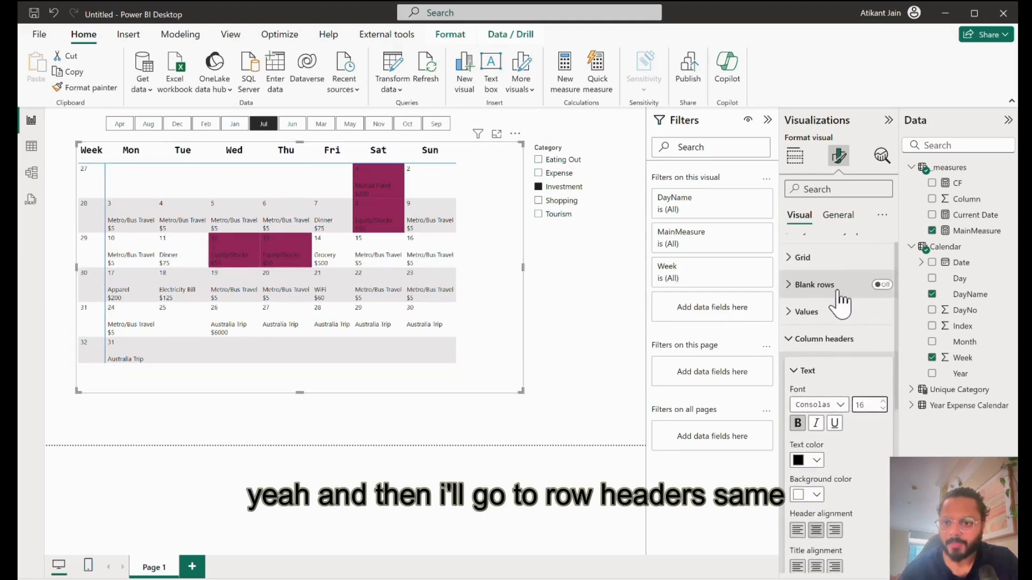
pyautogui.click(839, 347)
pyautogui.click(841, 362)
pyautogui.scroll(-3, 841, 374)
pyautogui.click(799, 326)
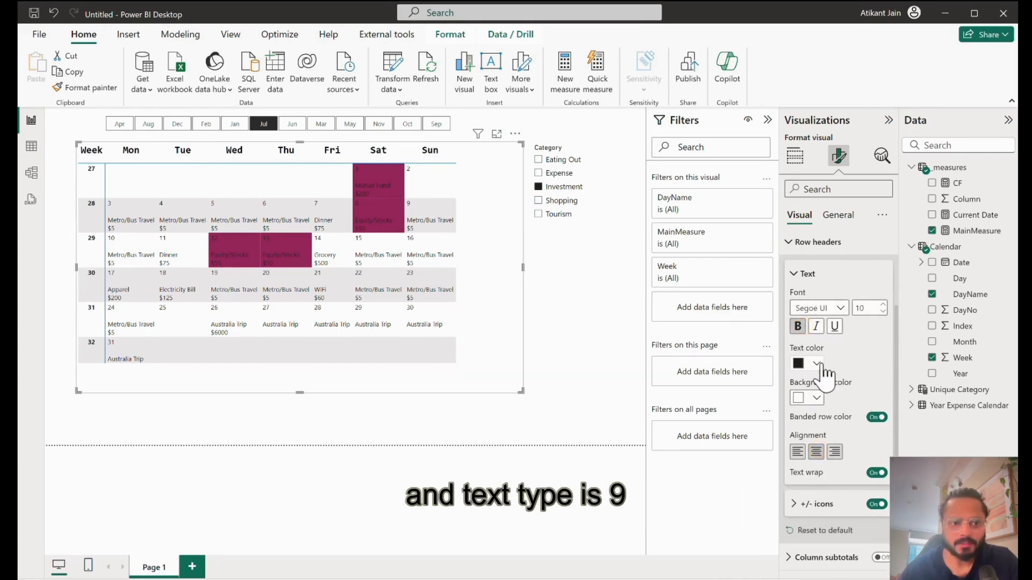
pyautogui.click(840, 309)
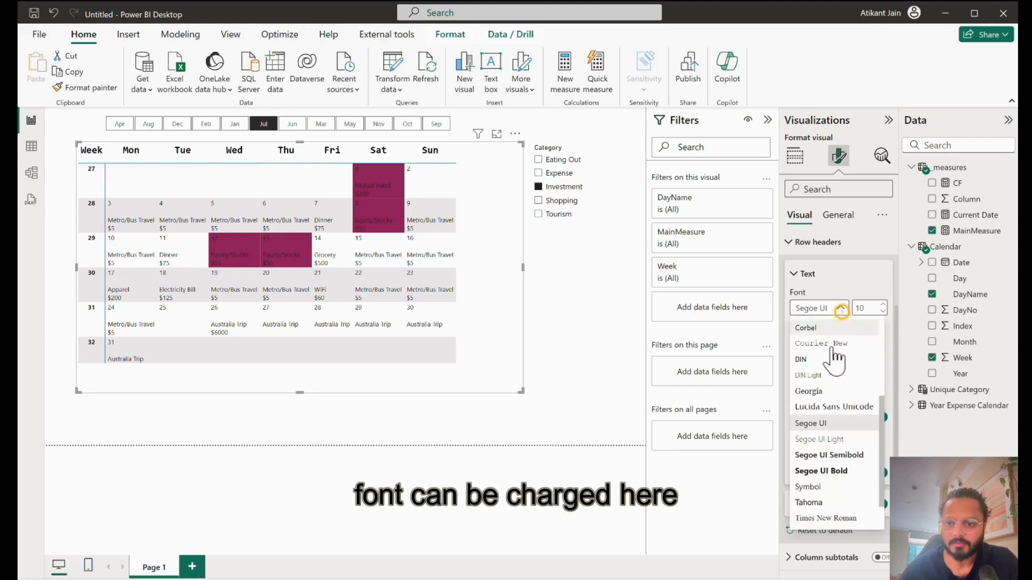
pyautogui.click(832, 391)
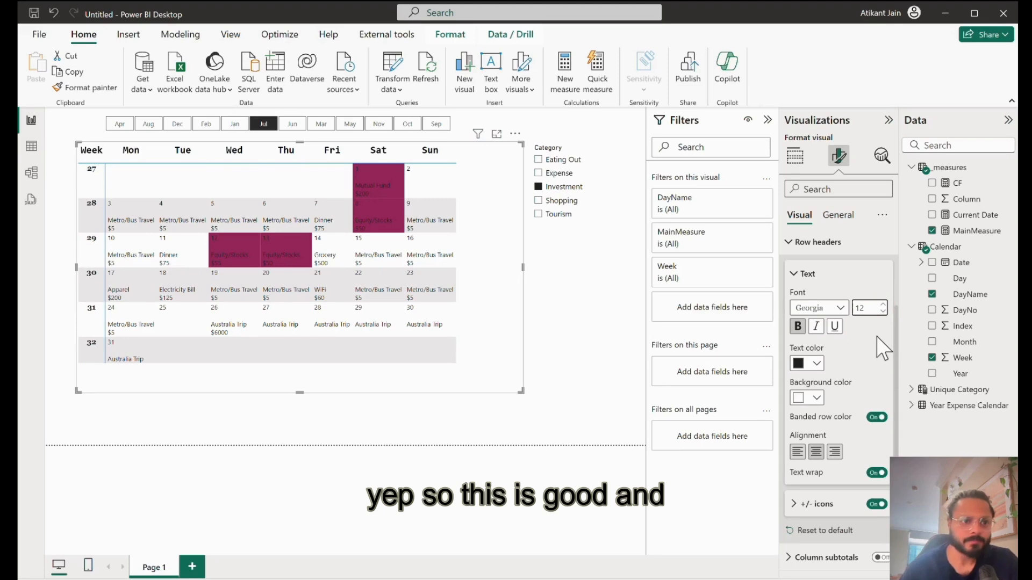
pyautogui.scroll(-3, 860, 360)
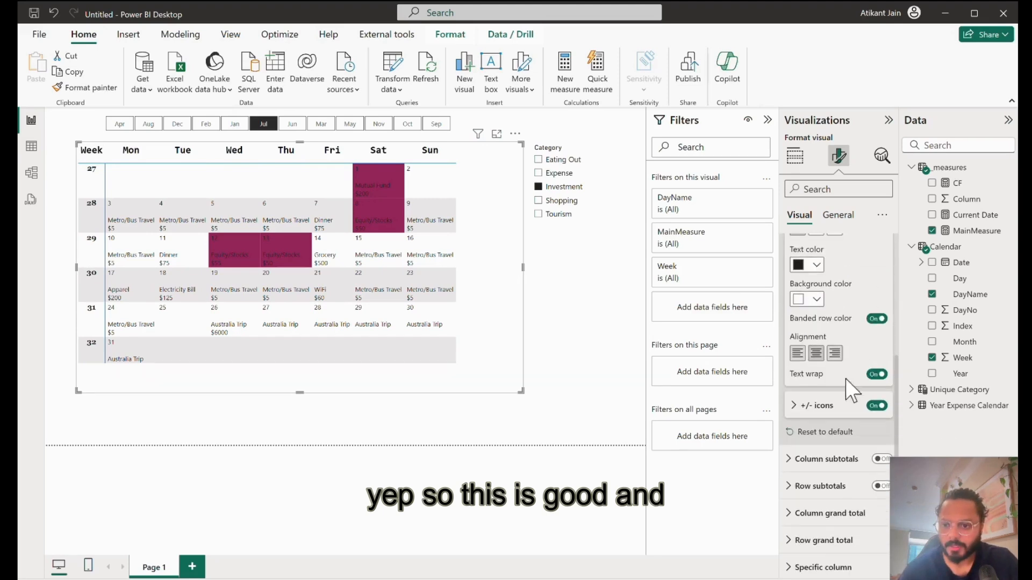
pyautogui.click(834, 410)
pyautogui.scroll(-2, 834, 416)
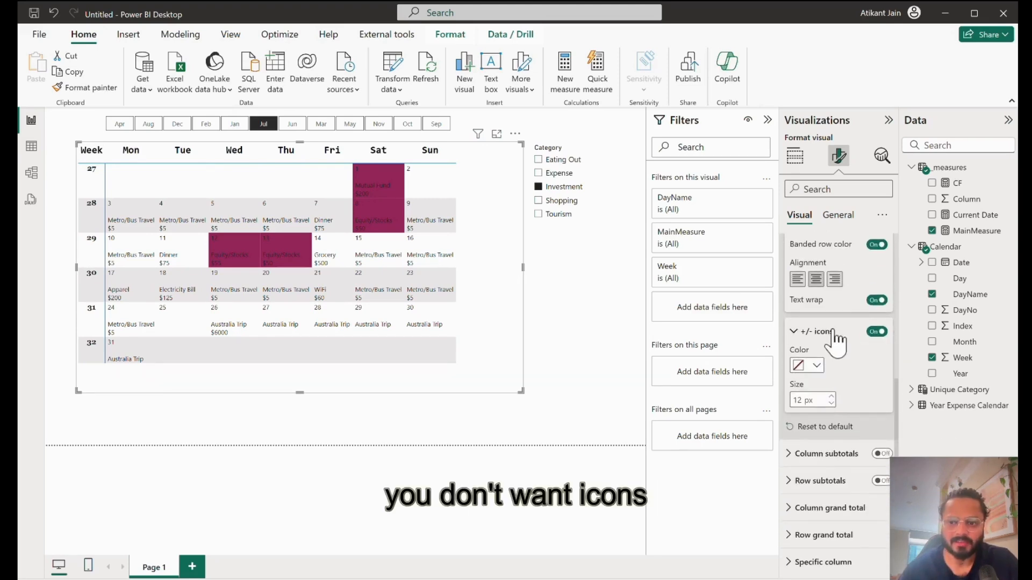
pyautogui.scroll(-2, 849, 366)
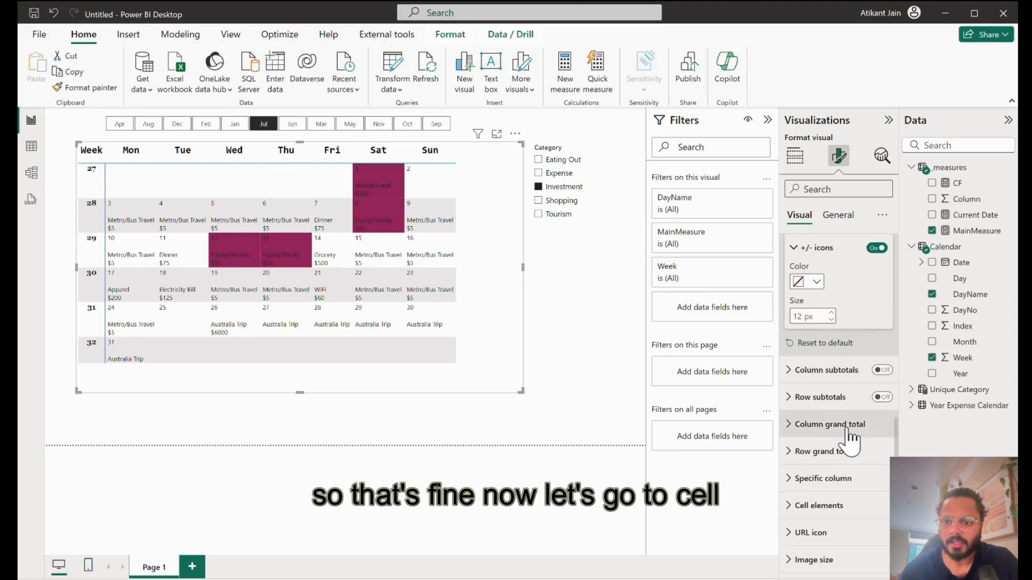
pyautogui.click(838, 507)
pyautogui.scroll(-3, 836, 498)
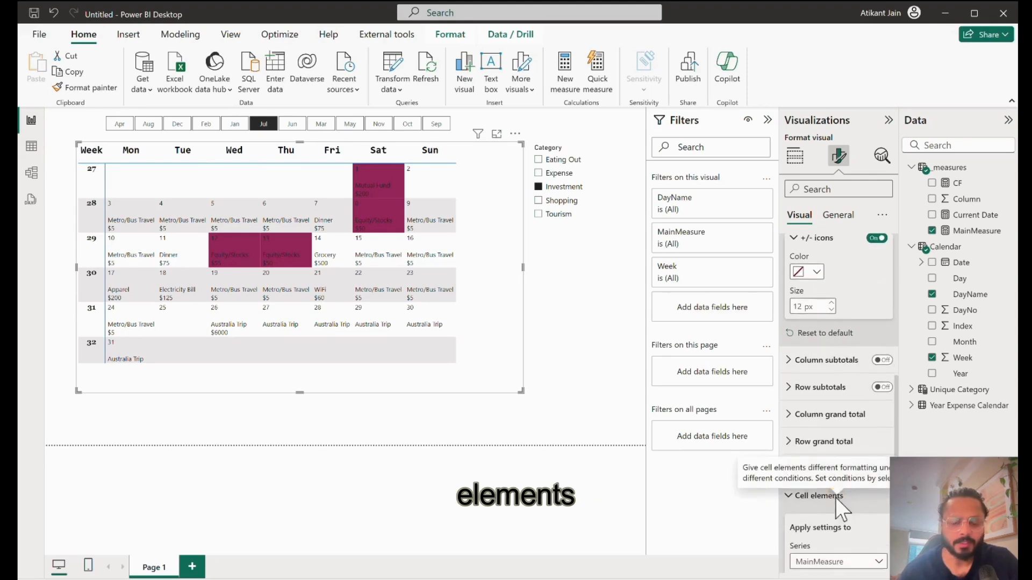
# - Set the font size of the calendar matrix's values to 11 and make them italic
pyautogui.scroll(5, 840, 421)
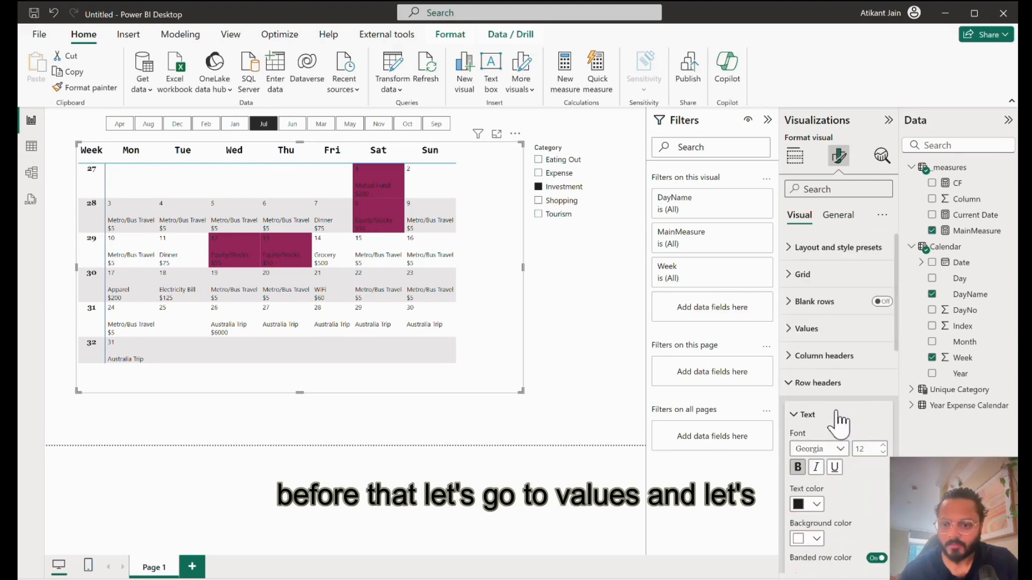
pyautogui.click(831, 337)
pyautogui.scroll(-1, 834, 387)
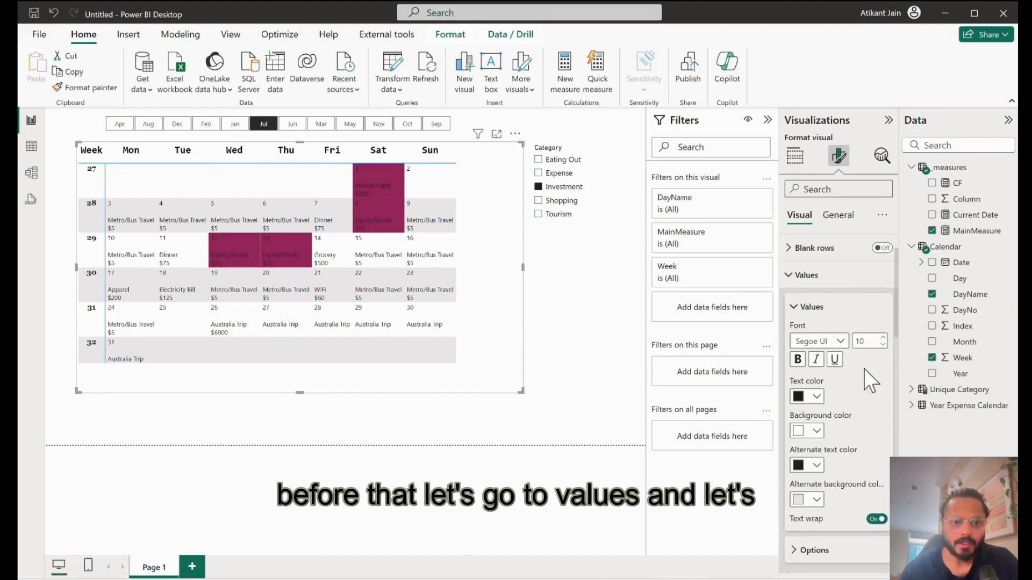
pyautogui.click(882, 338)
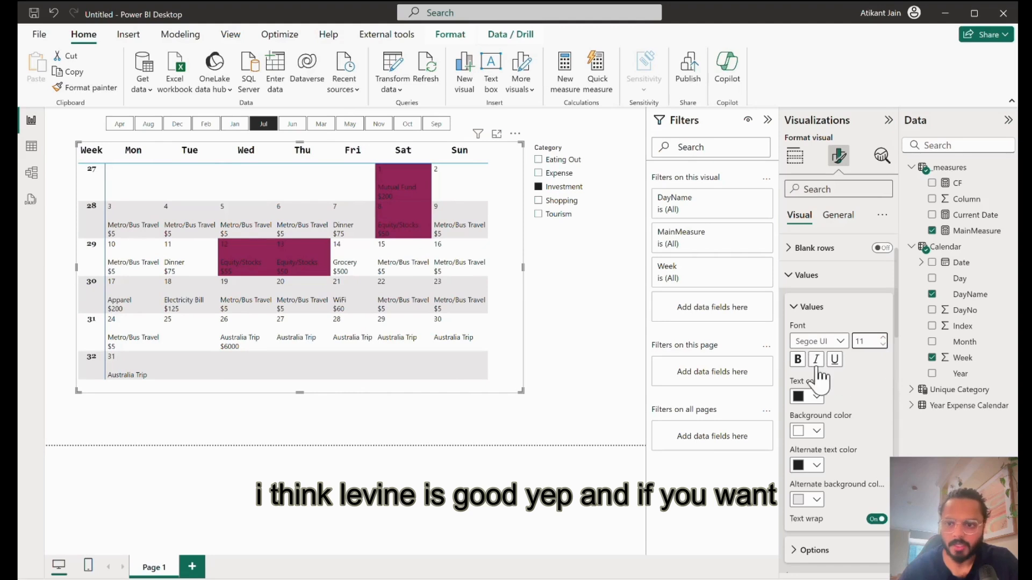
pyautogui.click(808, 366)
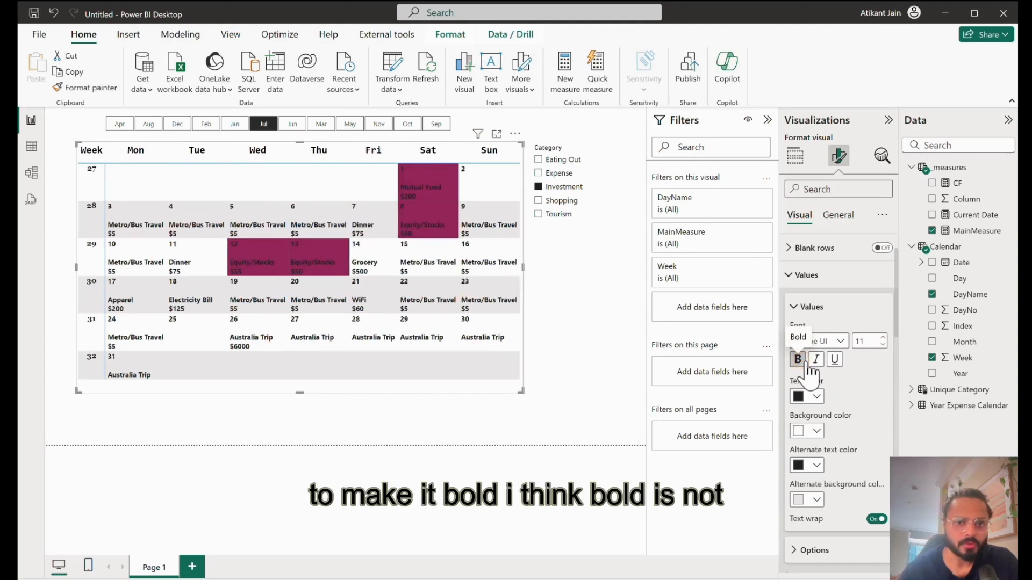
pyautogui.click(807, 362)
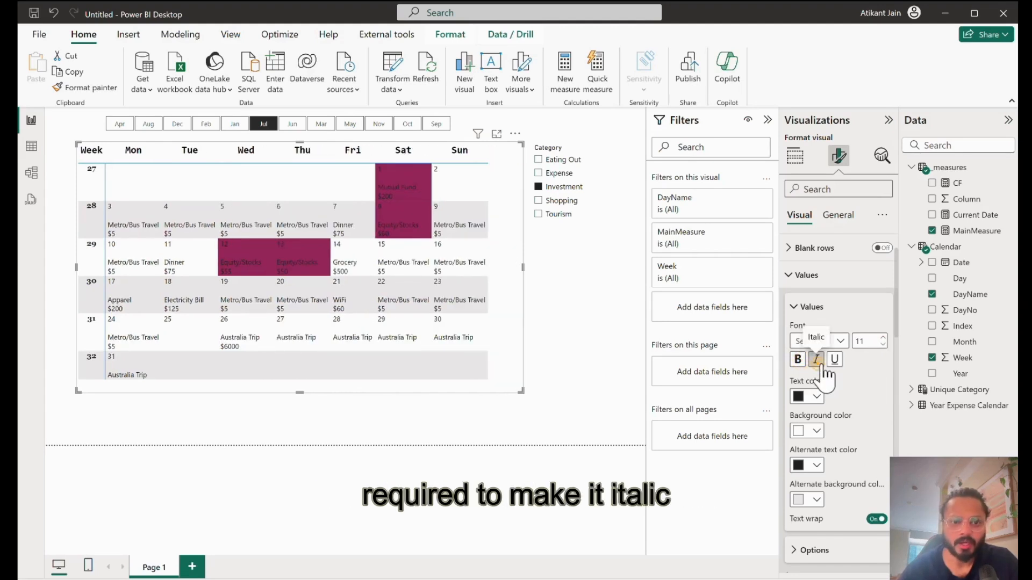
pyautogui.click(823, 368)
# - Set both the text color and the alternate text color of the calendar values to white
pyautogui.click(814, 398)
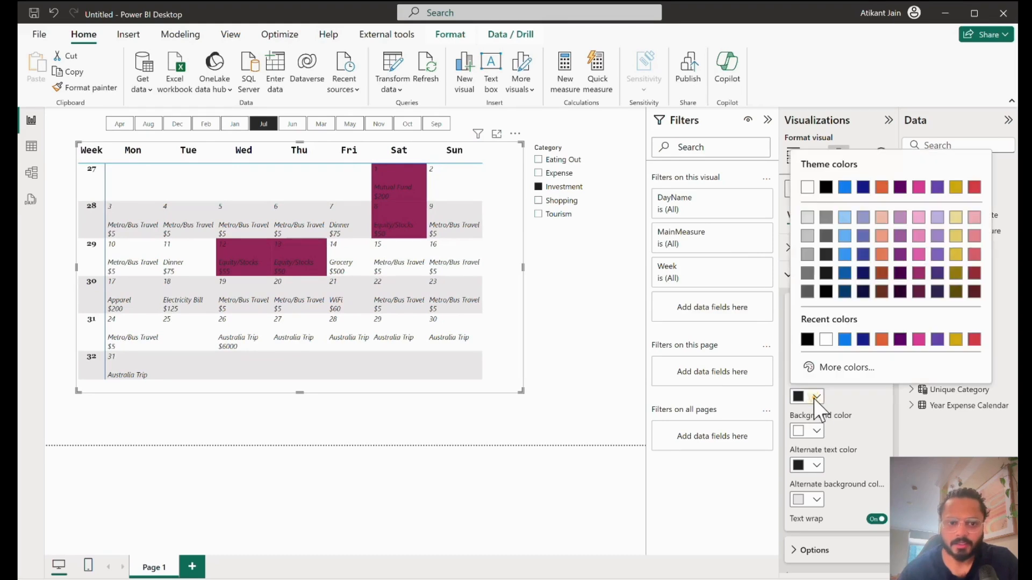
pyautogui.click(826, 339)
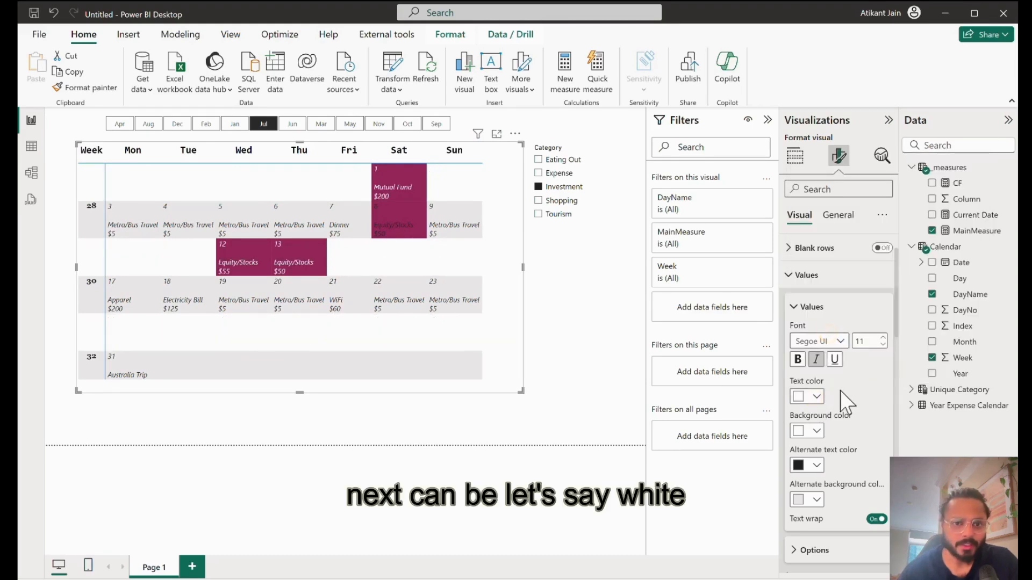
pyautogui.scroll(-2, 840, 391)
pyautogui.scroll(2, 848, 398)
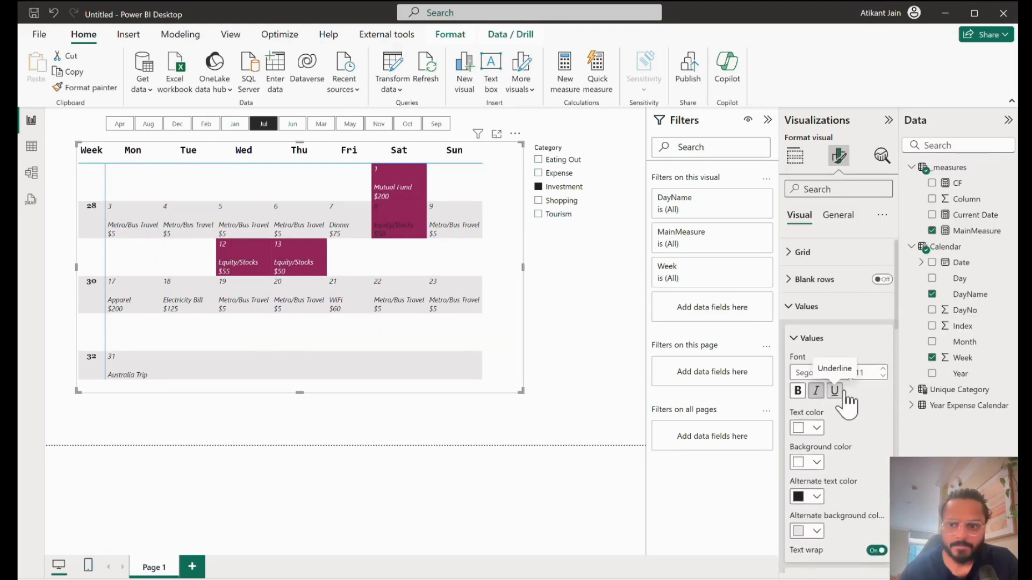
pyautogui.scroll(1, 848, 399)
pyautogui.scroll(-2, 846, 442)
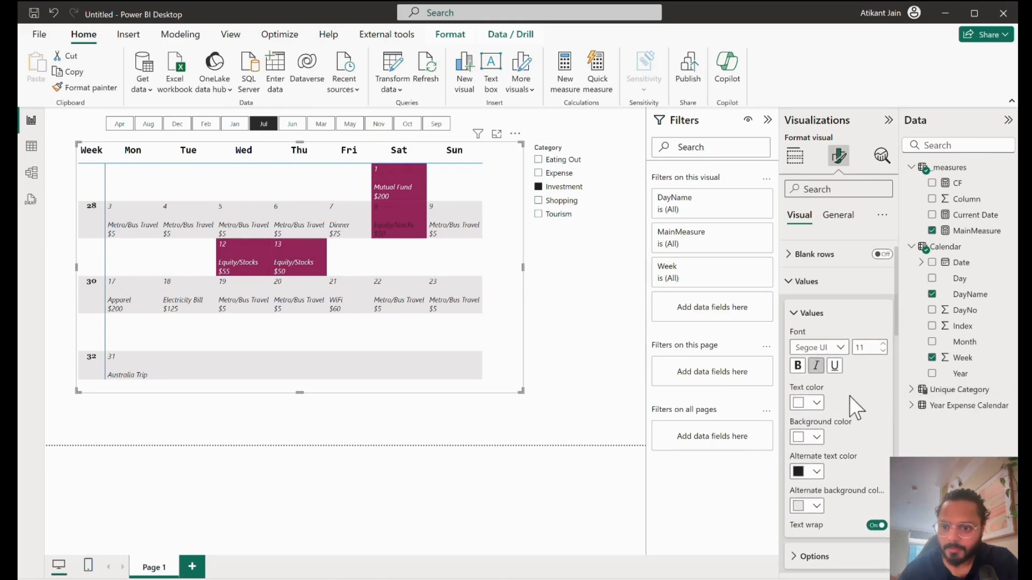
pyautogui.scroll(-2, 849, 396)
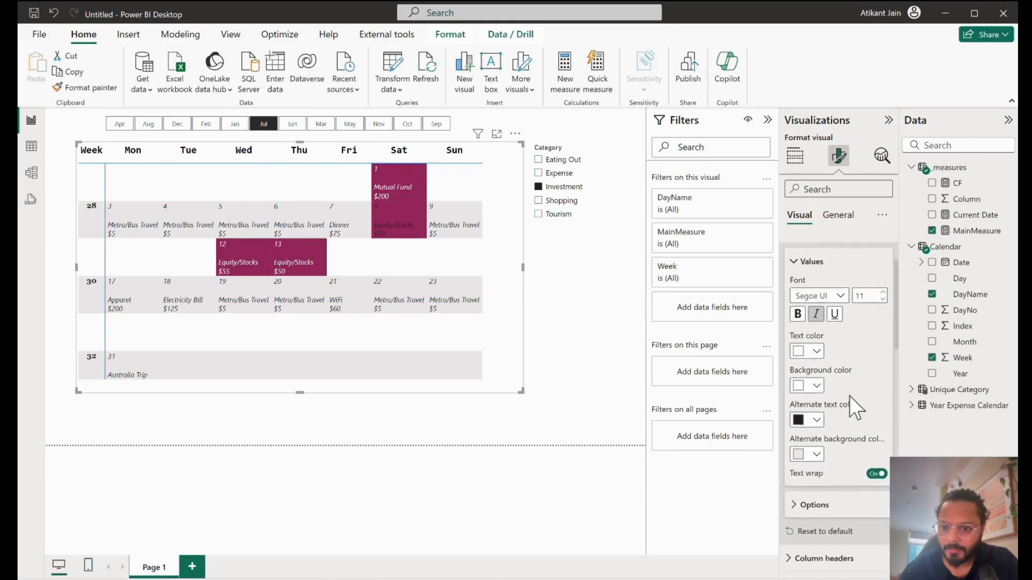
pyautogui.click(819, 415)
pyautogui.click(805, 364)
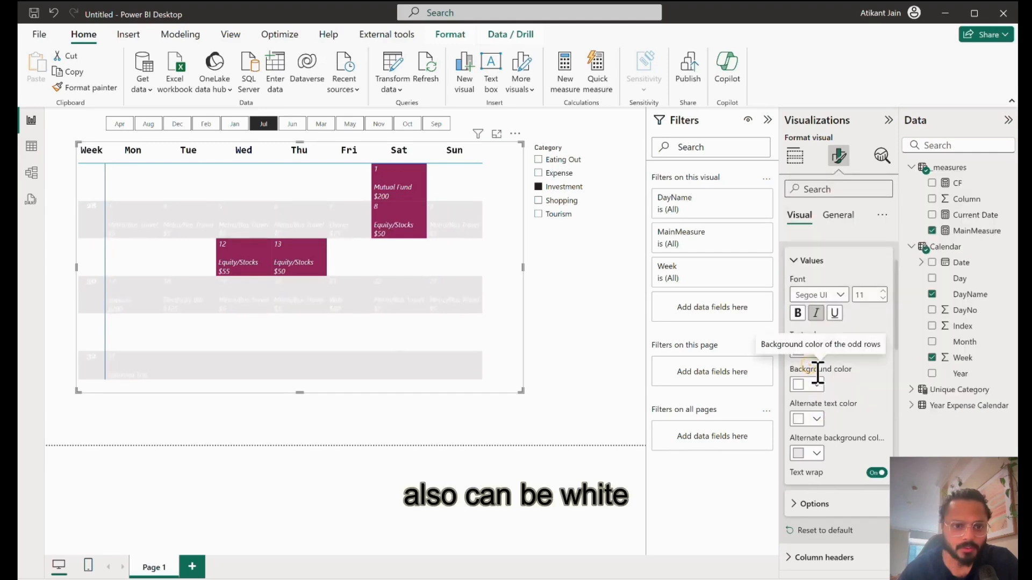
# - Set both the background color and the alternate background color of the calendar values to dark gray
pyautogui.scroll(-2, 823, 398)
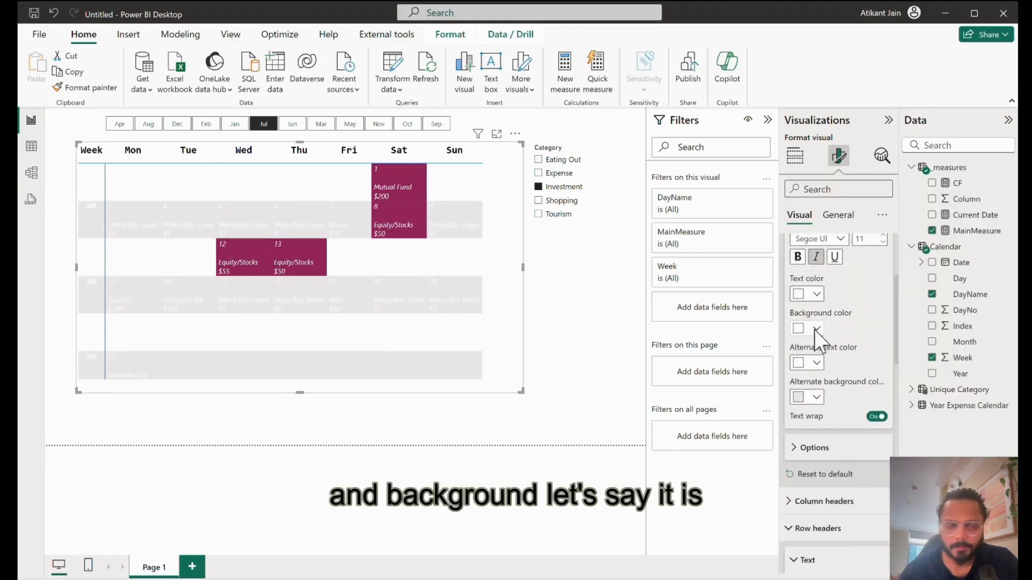
pyautogui.click(815, 328)
pyautogui.click(808, 408)
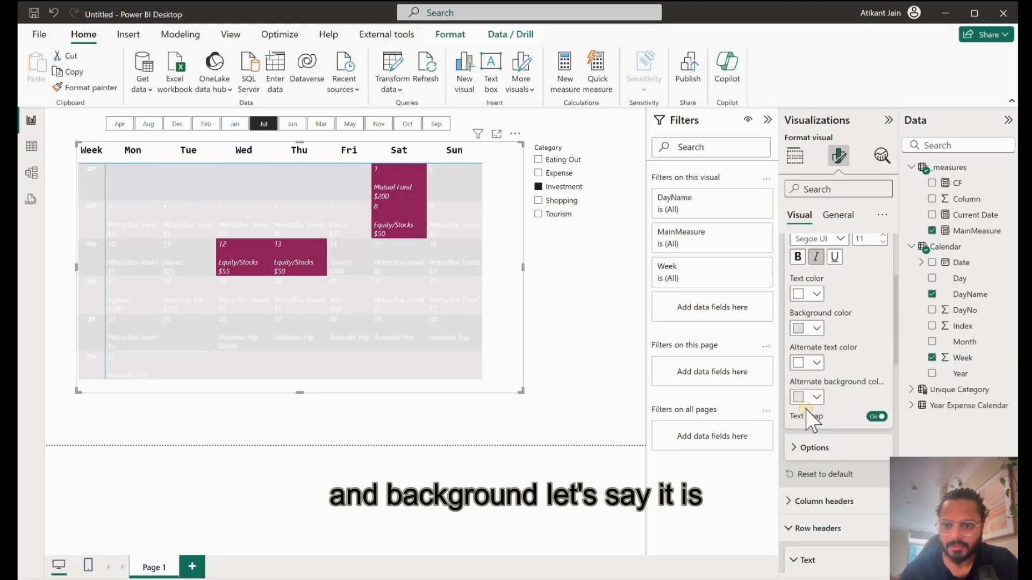
pyautogui.scroll(-1, 843, 360)
pyautogui.click(816, 293)
pyautogui.click(817, 432)
pyautogui.scroll(-1, 851, 395)
pyautogui.scroll(-1, 849, 391)
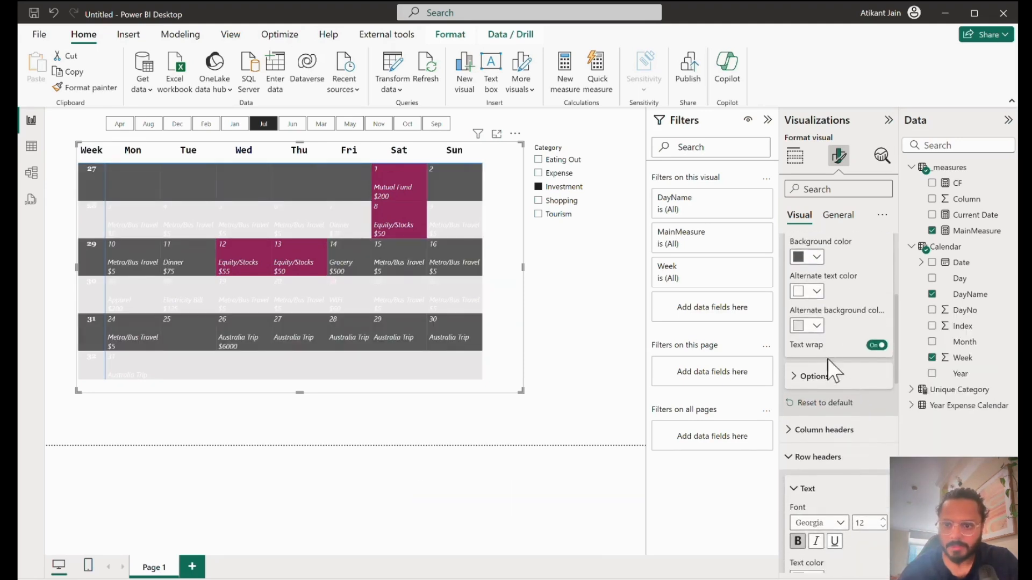
pyautogui.click(817, 326)
pyautogui.click(808, 477)
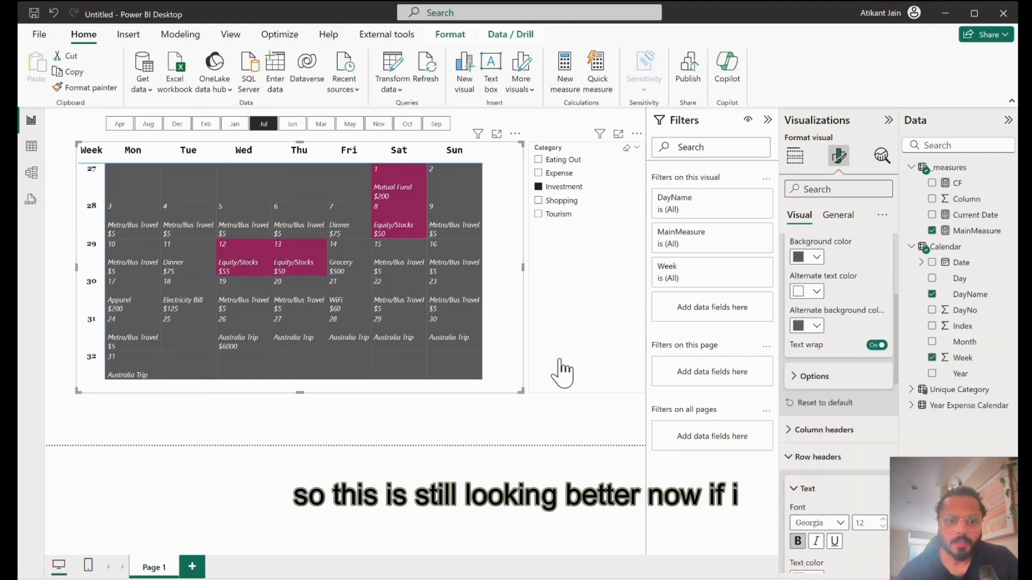
# - Turn on the calendar matrix's visual border and color it dark pink
pyautogui.click(527, 347)
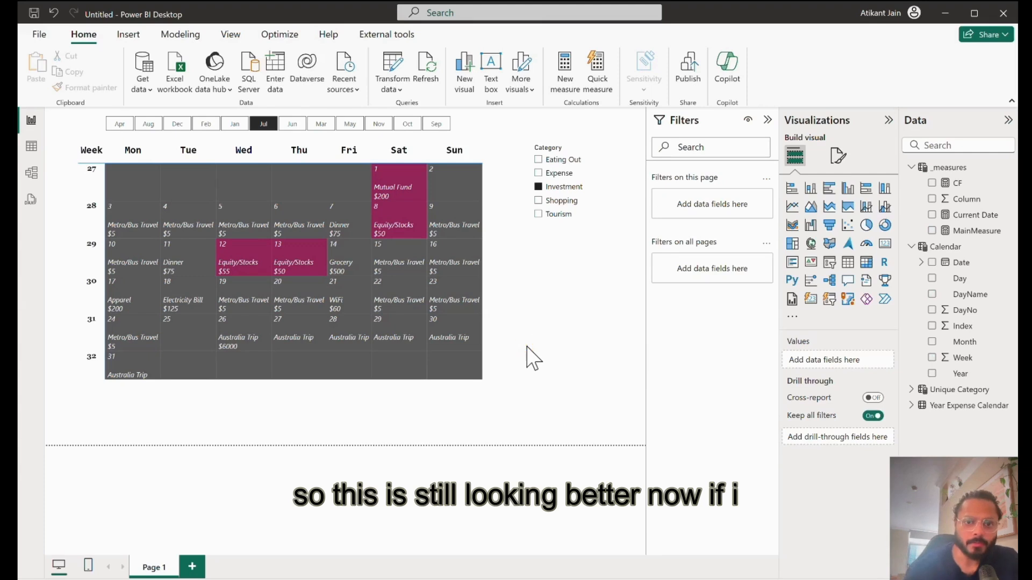
pyautogui.click(517, 337)
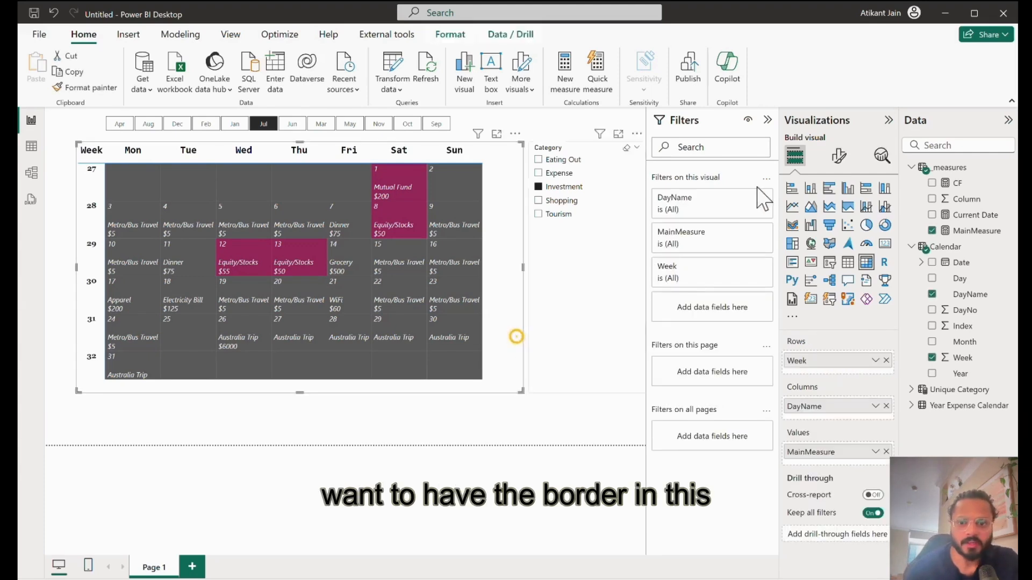
pyautogui.click(839, 155)
pyautogui.click(839, 215)
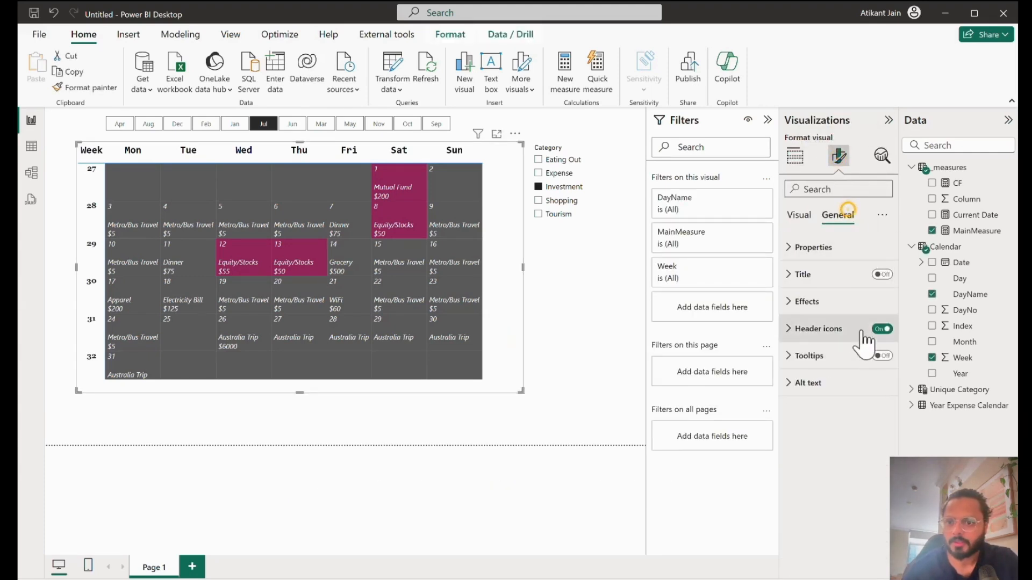
pyautogui.click(846, 304)
pyautogui.scroll(-1, 843, 385)
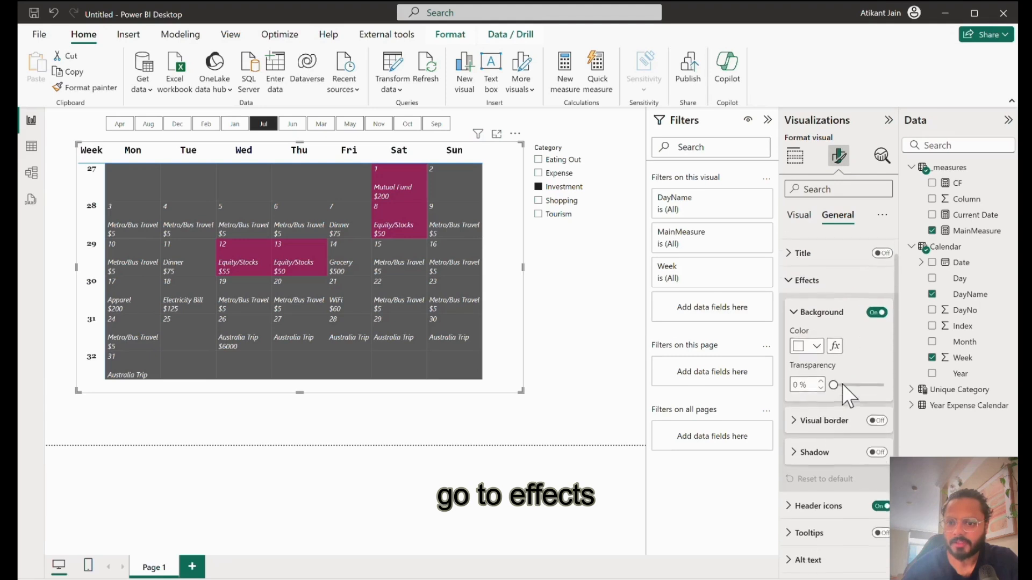
pyautogui.click(879, 422)
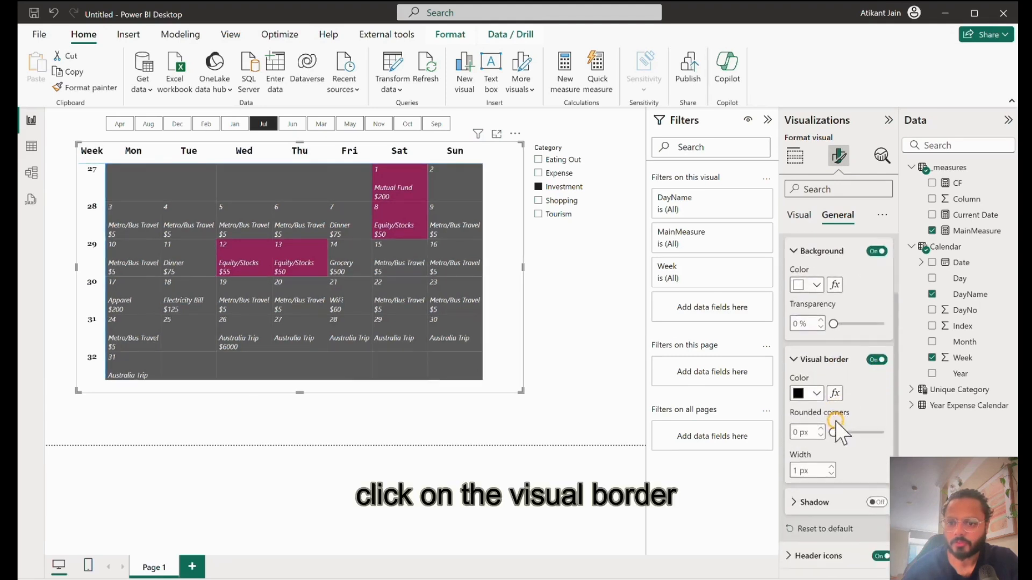
pyautogui.scroll(-1, 836, 421)
pyautogui.click(816, 370)
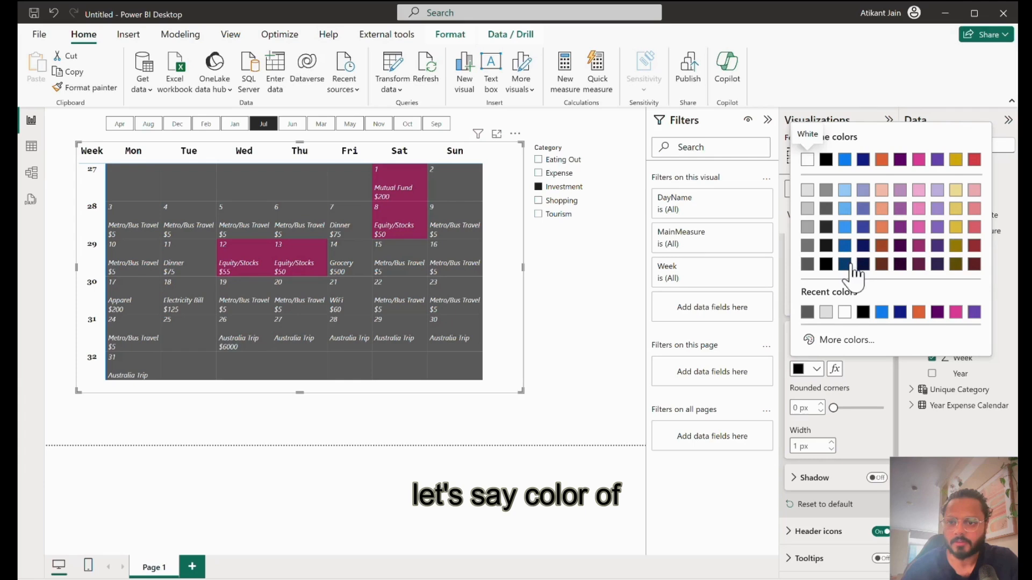
pyautogui.click(920, 250)
# - Set the calendar border's rounded corners to 7 px and width to 3 px, and turn on the matrix's shadow
pyautogui.click(801, 408)
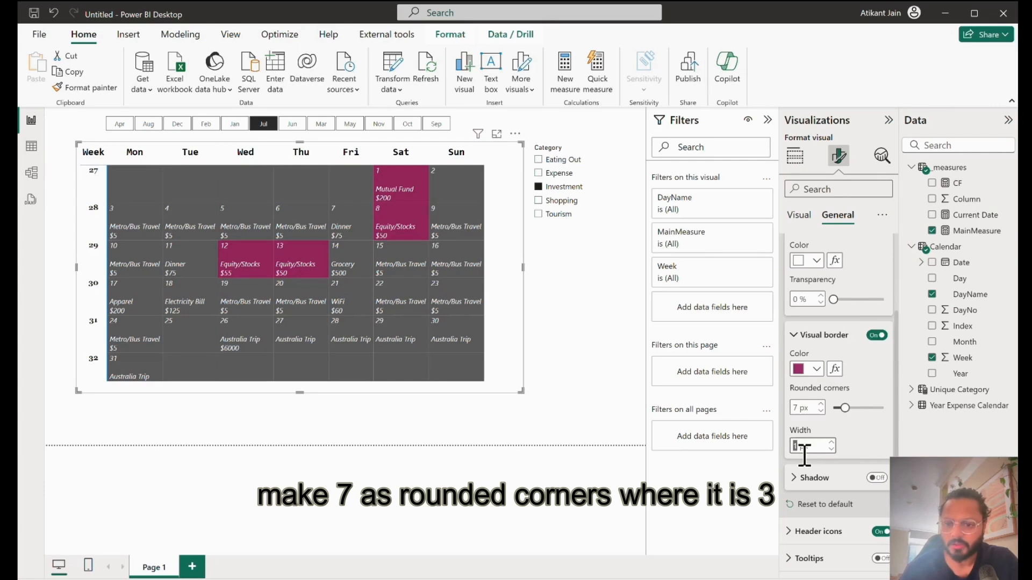
pyautogui.write('3')
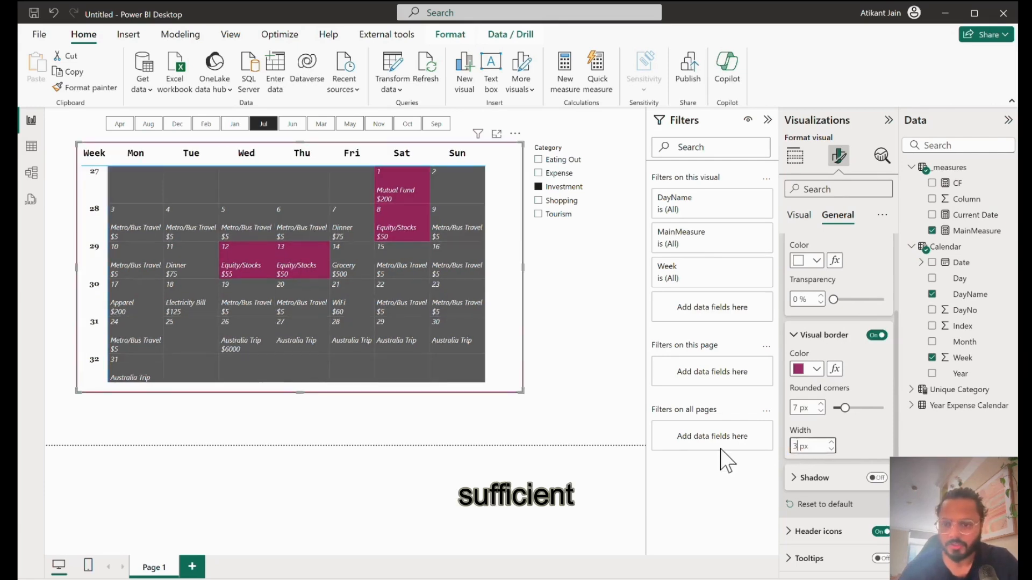
pyautogui.click(876, 478)
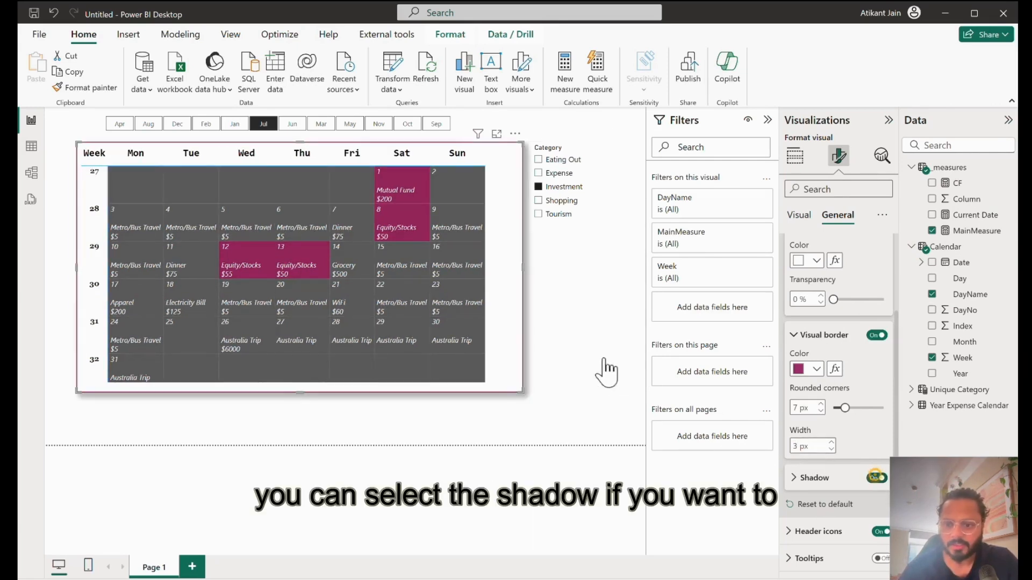
pyautogui.click(541, 412)
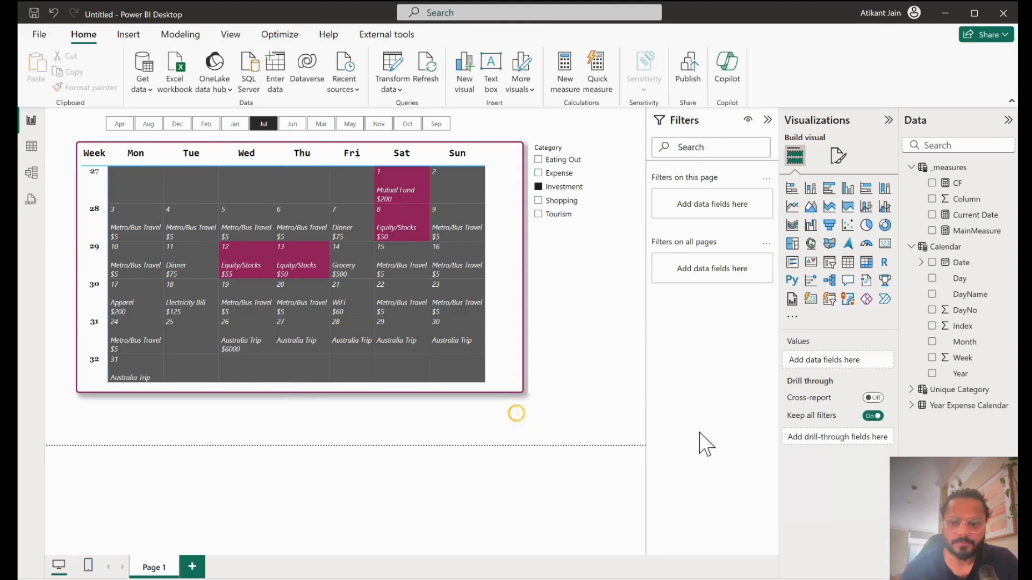
# - Narrow the calendar matrix to fit closely around its day columns and set its visual background color to dark gray
pyautogui.click(522, 294)
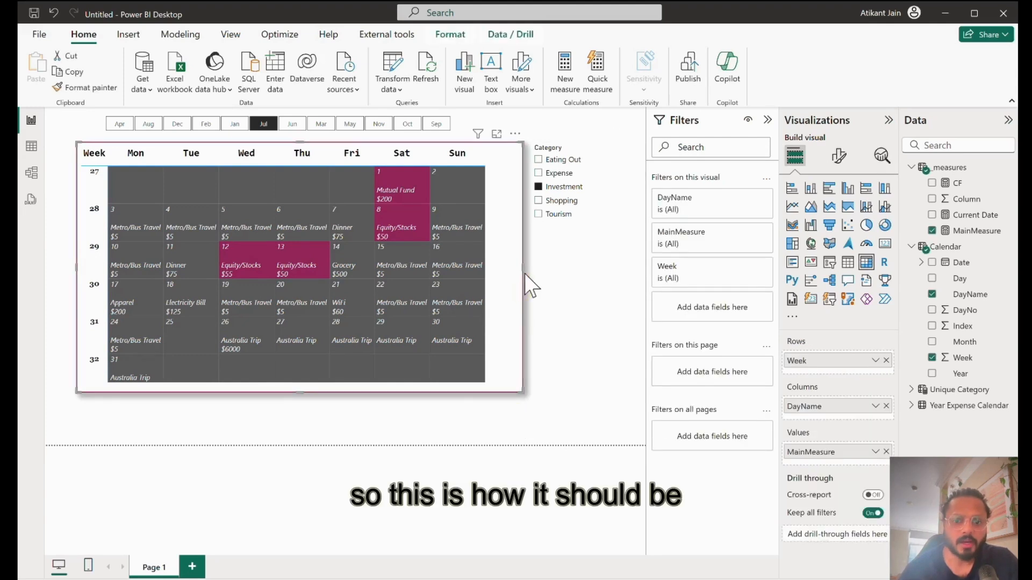
pyautogui.moveTo(530, 270); pyautogui.dragTo(500, 272)
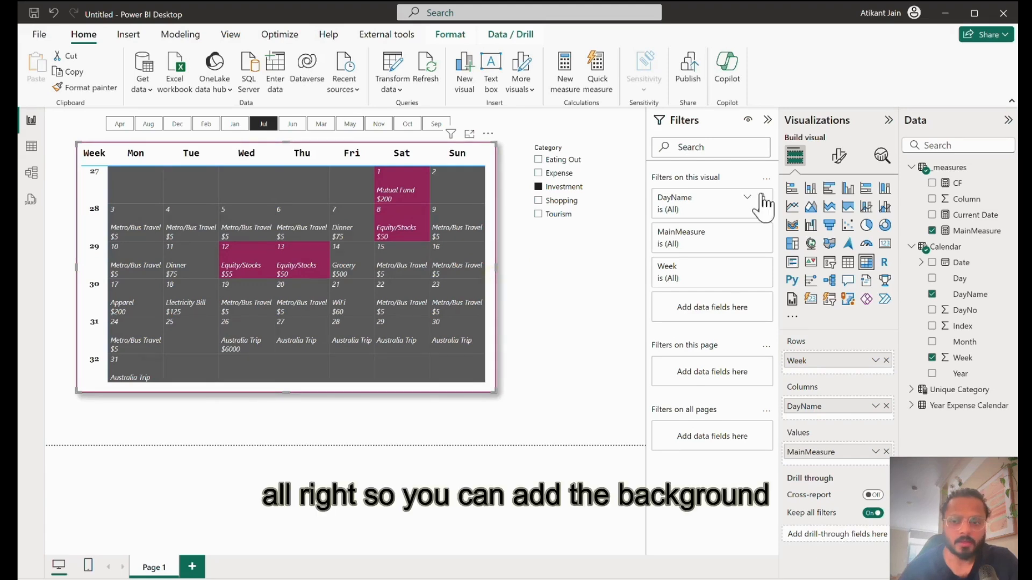
pyautogui.click(839, 156)
pyautogui.click(836, 214)
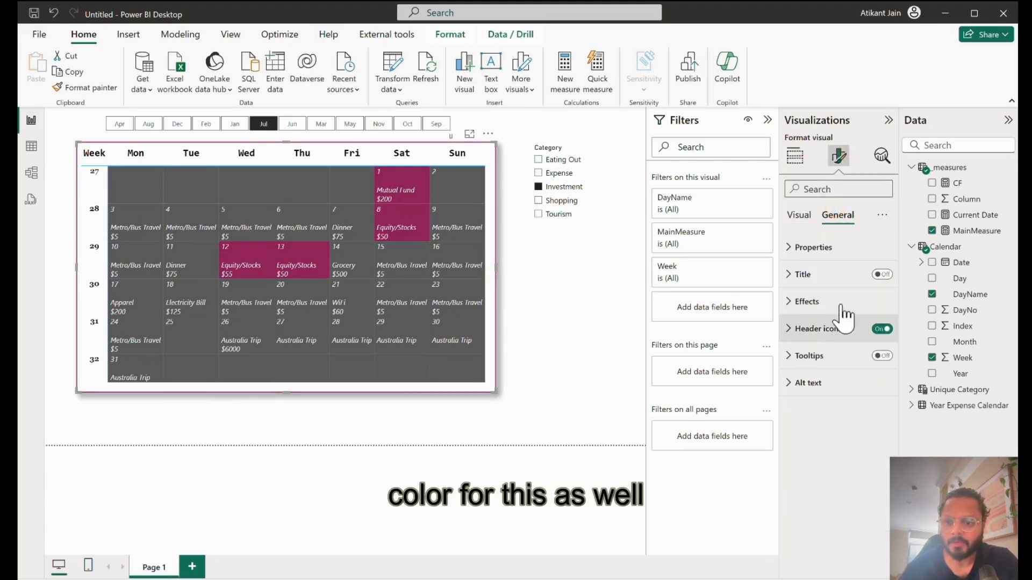
pyautogui.click(841, 303)
pyautogui.click(816, 366)
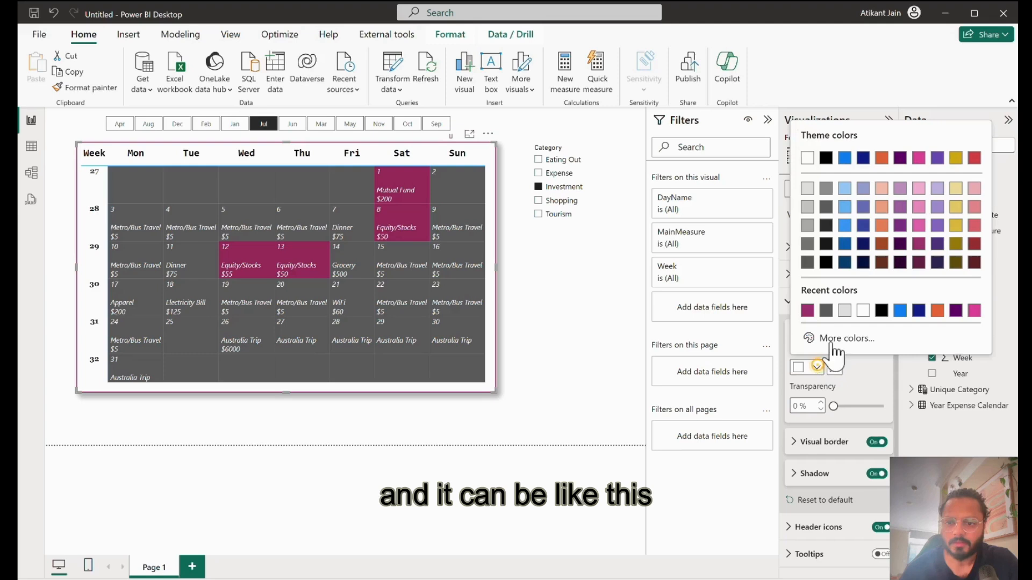
pyautogui.click(827, 311)
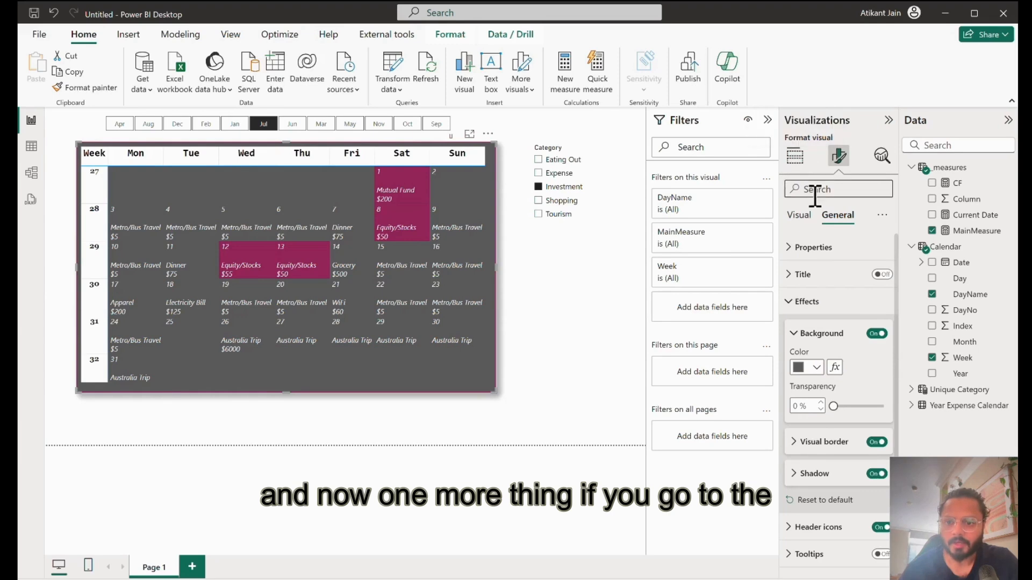
# - Set the background color of the calendar's column headers to dark gray
pyautogui.click(799, 215)
pyautogui.click(842, 356)
pyautogui.scroll(-5, 844, 368)
pyautogui.click(815, 375)
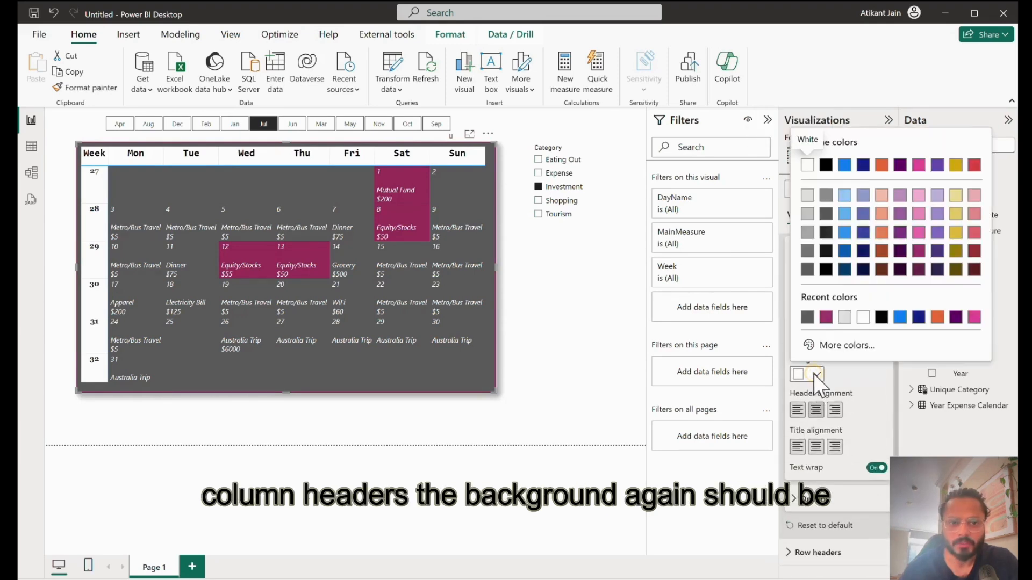
pyautogui.click(811, 317)
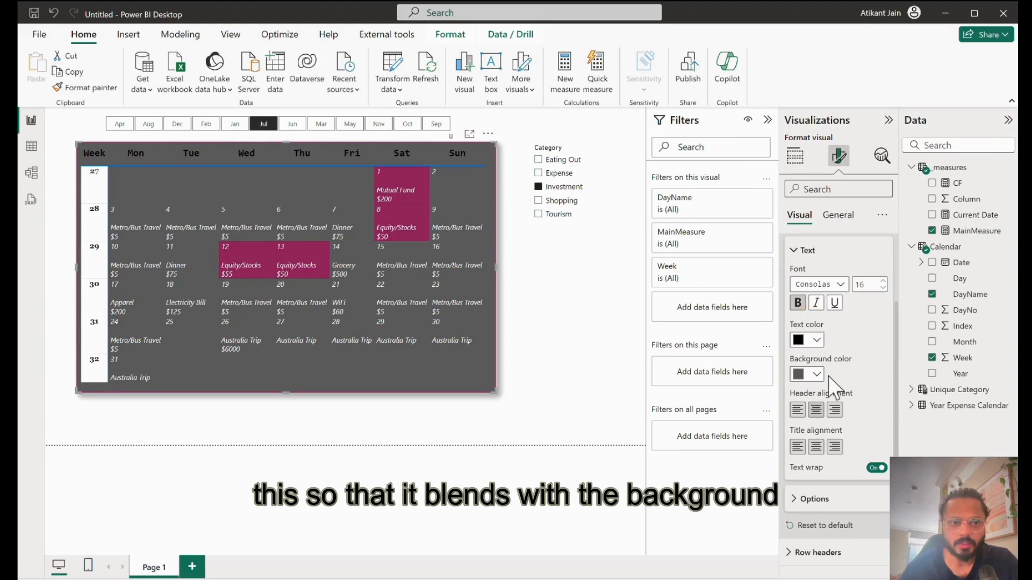
# - Give the calendar's row headers a dark gray background and white text
pyautogui.scroll(-3, 837, 360)
pyautogui.click(834, 397)
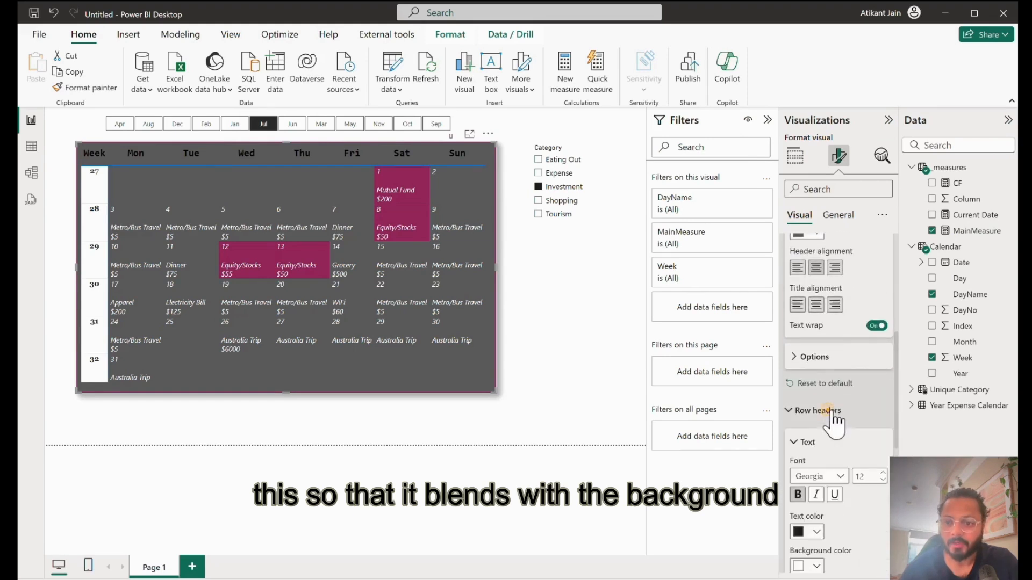
pyautogui.click(816, 407)
pyautogui.click(809, 405)
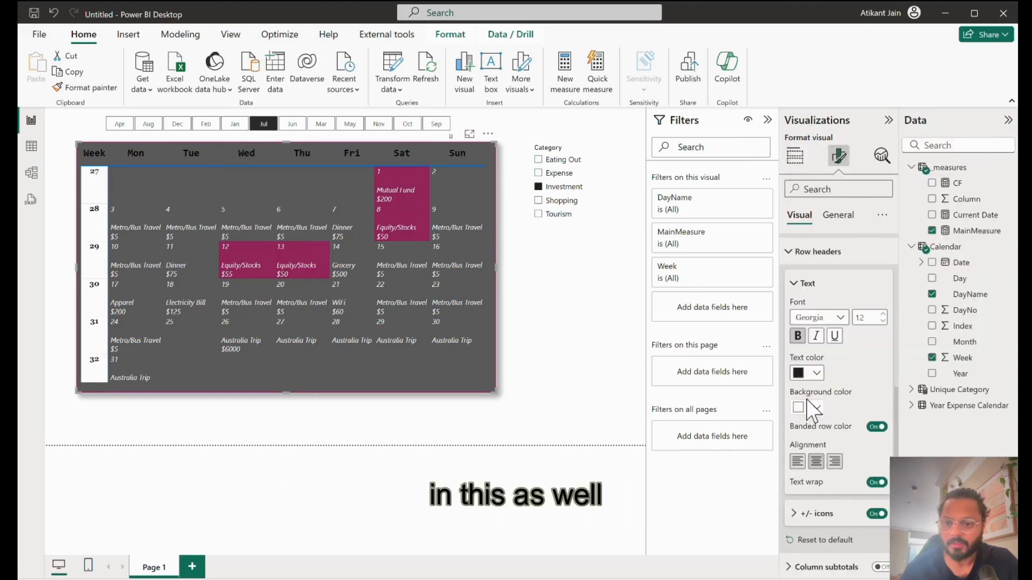
pyautogui.click(806, 400)
pyautogui.click(825, 350)
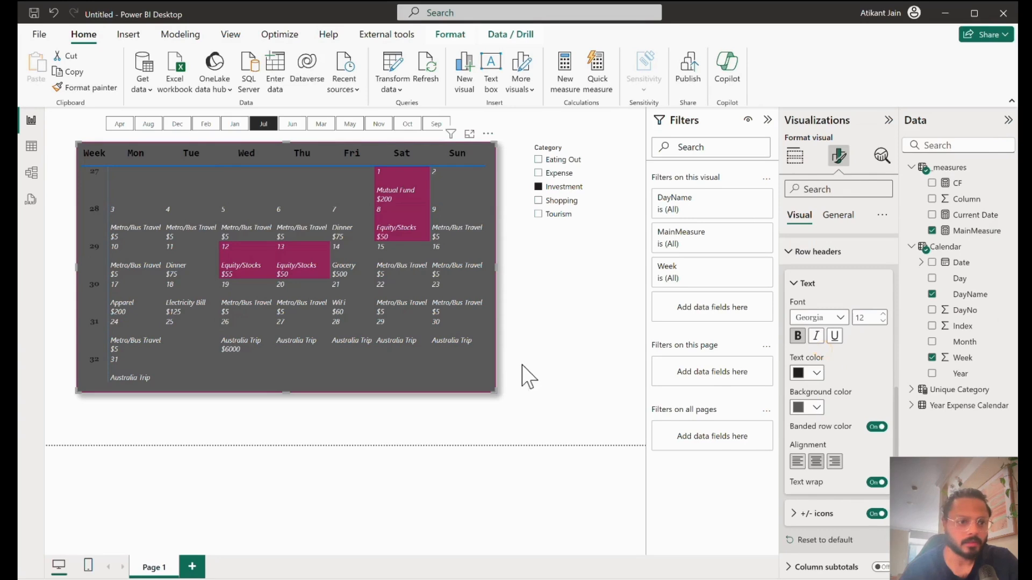
pyautogui.click(816, 373)
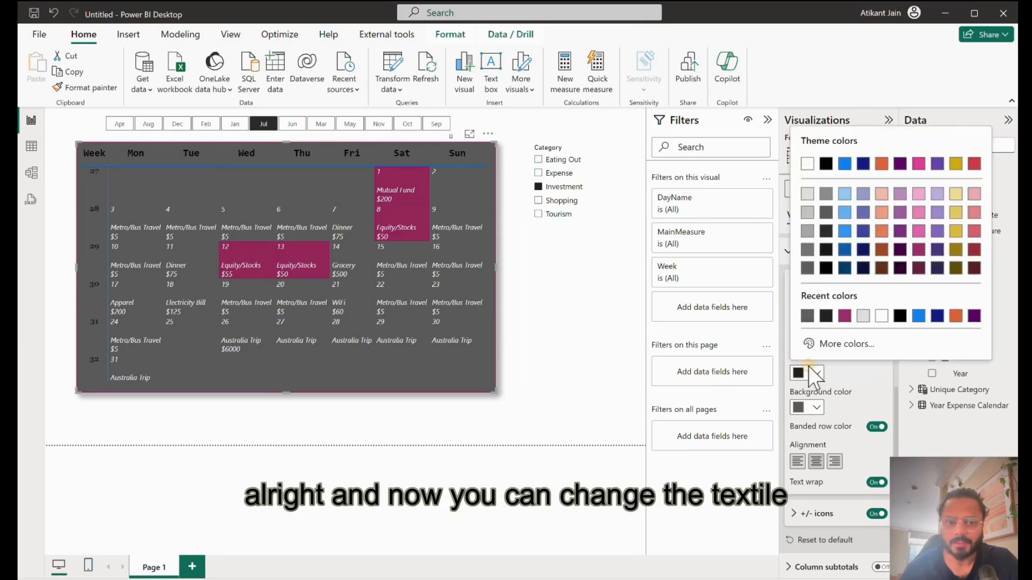
pyautogui.click(881, 316)
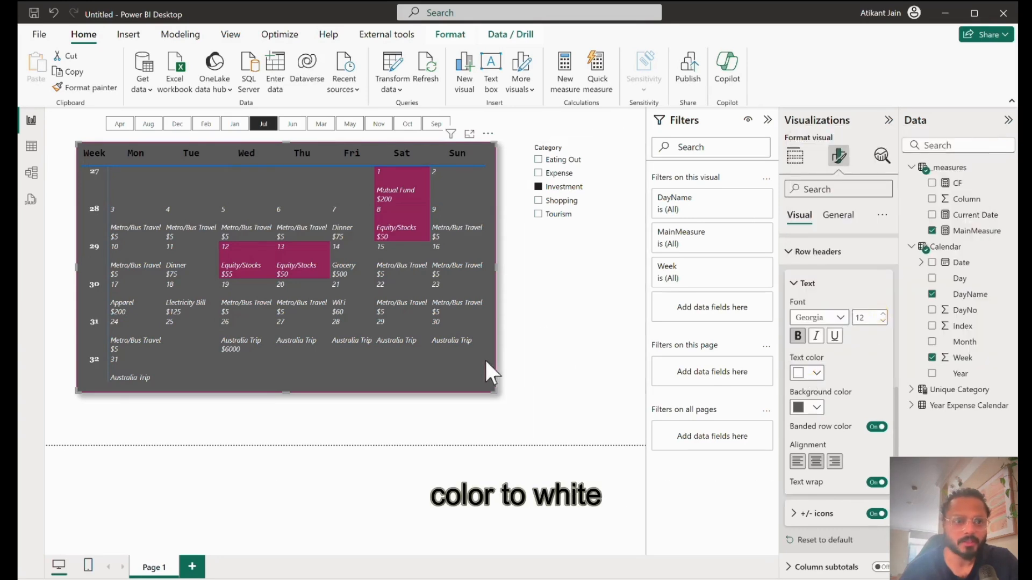
# - Set the text color of the calendar's column headers to white
pyautogui.scroll(3, 846, 363)
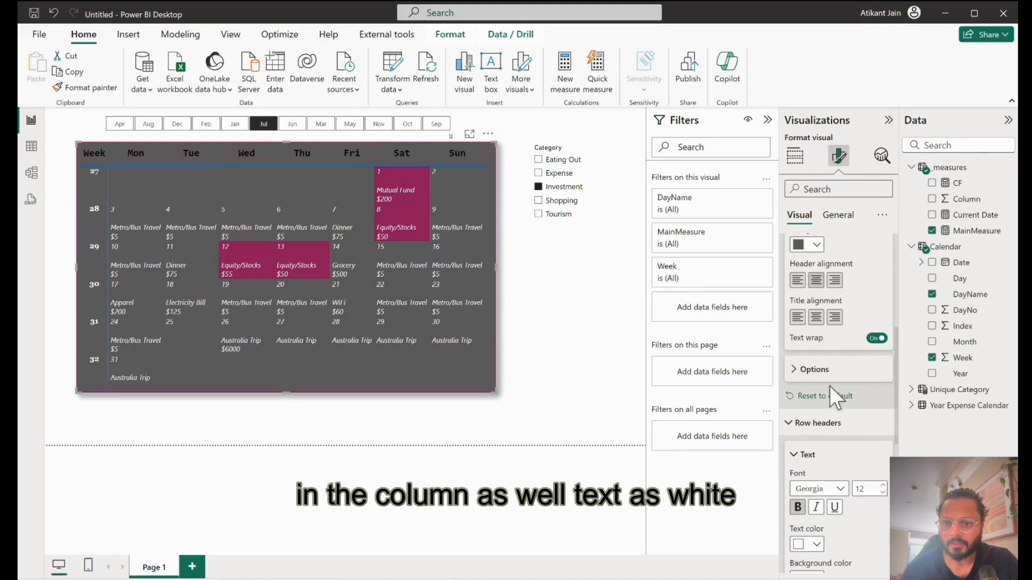
pyautogui.scroll(2, 828, 371)
pyautogui.click(817, 329)
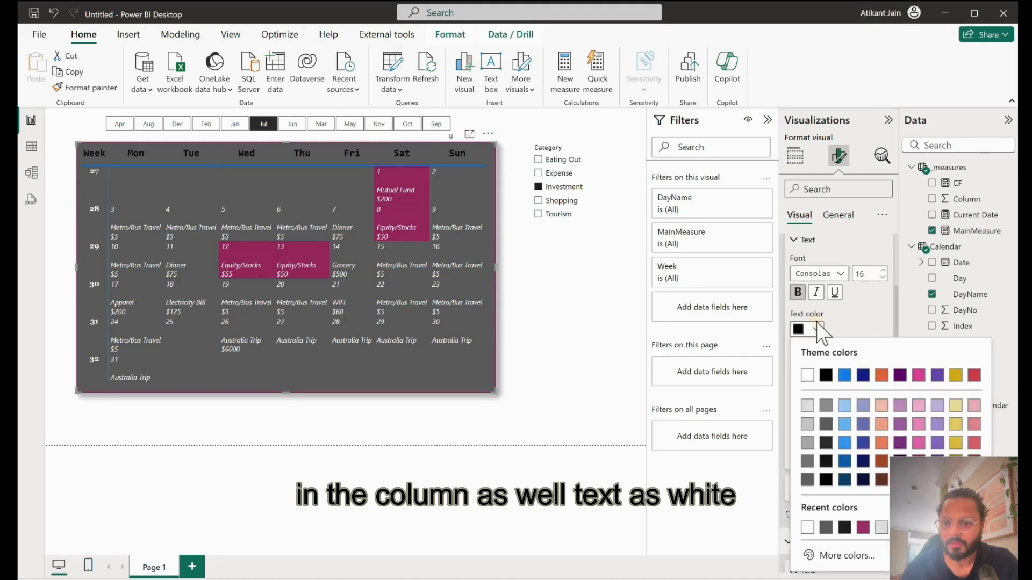
pyautogui.click(807, 373)
pyautogui.click(411, 415)
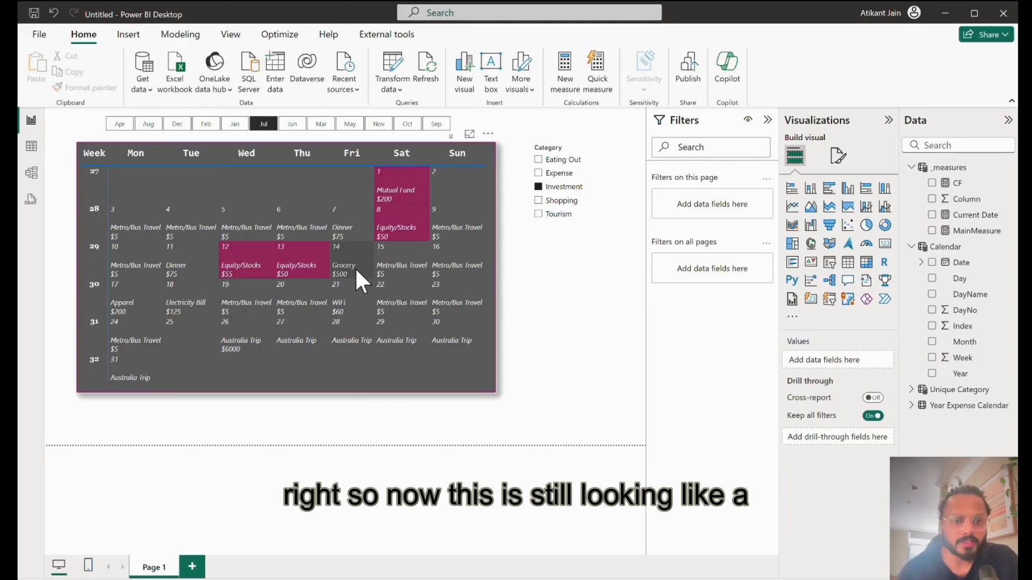
# - Review the calendar matrix's remaining format settings, including the values options, subtotals, grand totals and specific column settings
pyautogui.click(495, 338)
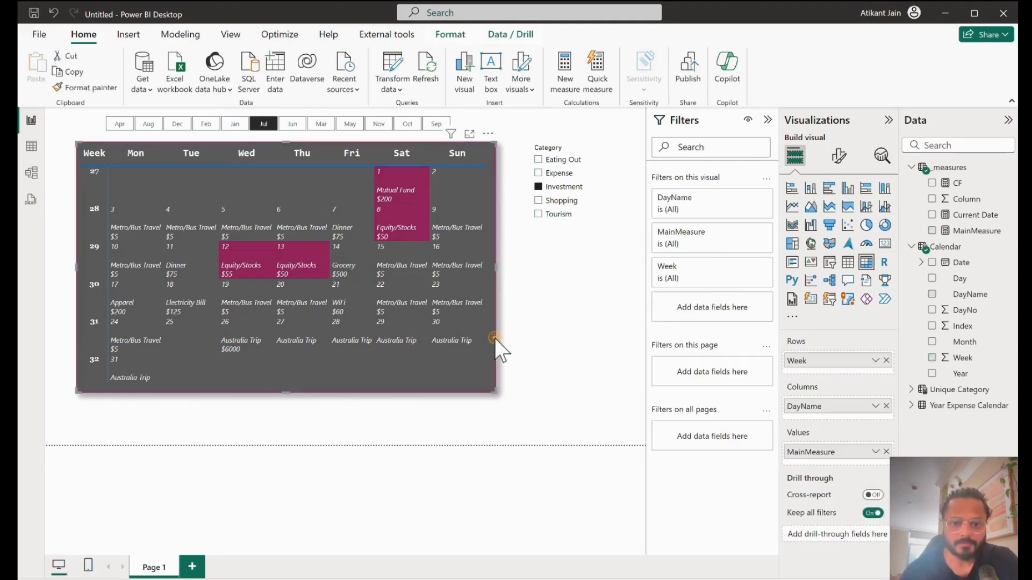
pyautogui.click(839, 156)
pyautogui.click(846, 329)
pyautogui.scroll(-4, 847, 338)
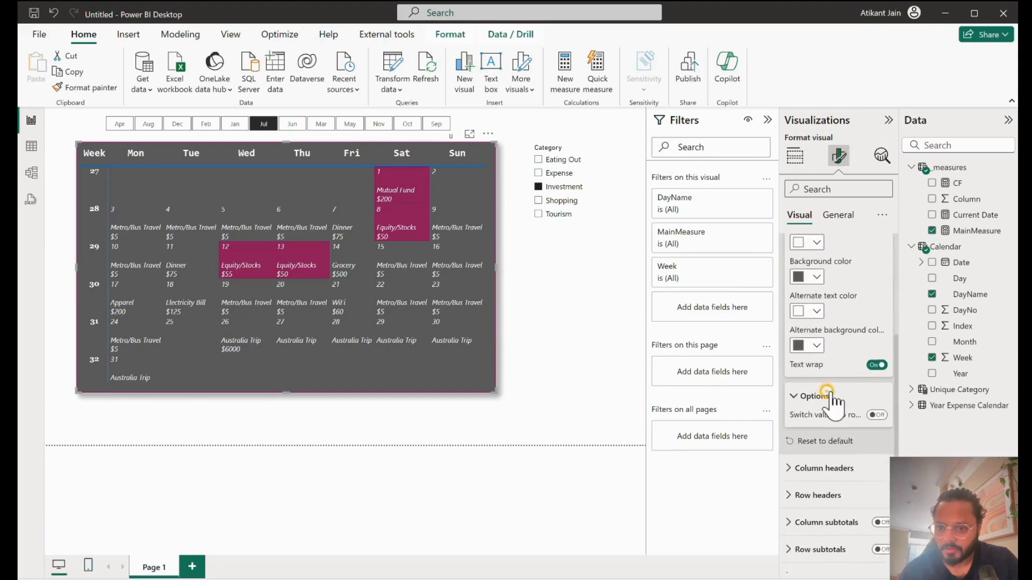
pyautogui.click(813, 396)
pyautogui.scroll(-2, 869, 417)
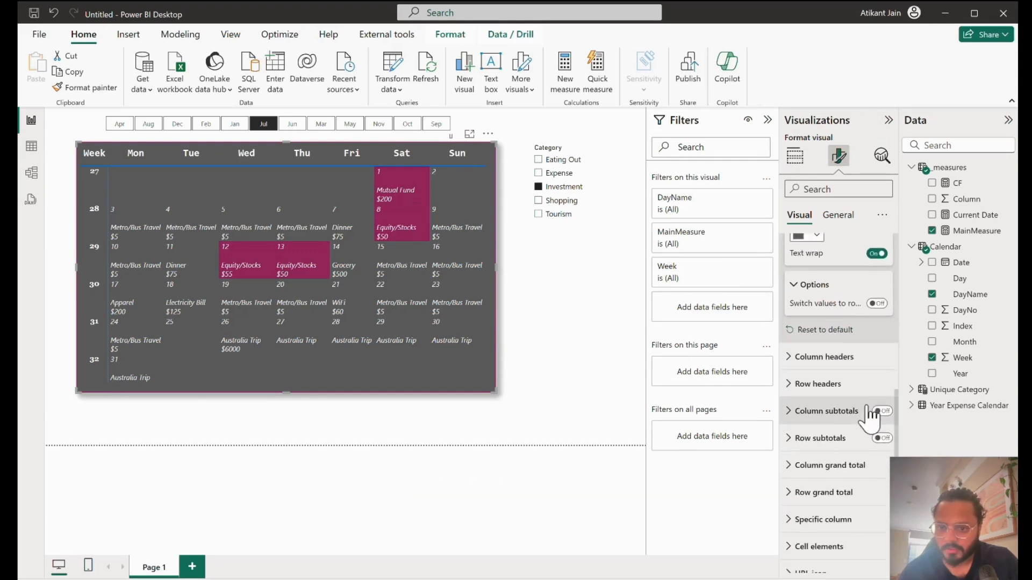
pyautogui.scroll(-2, 870, 414)
pyautogui.click(849, 493)
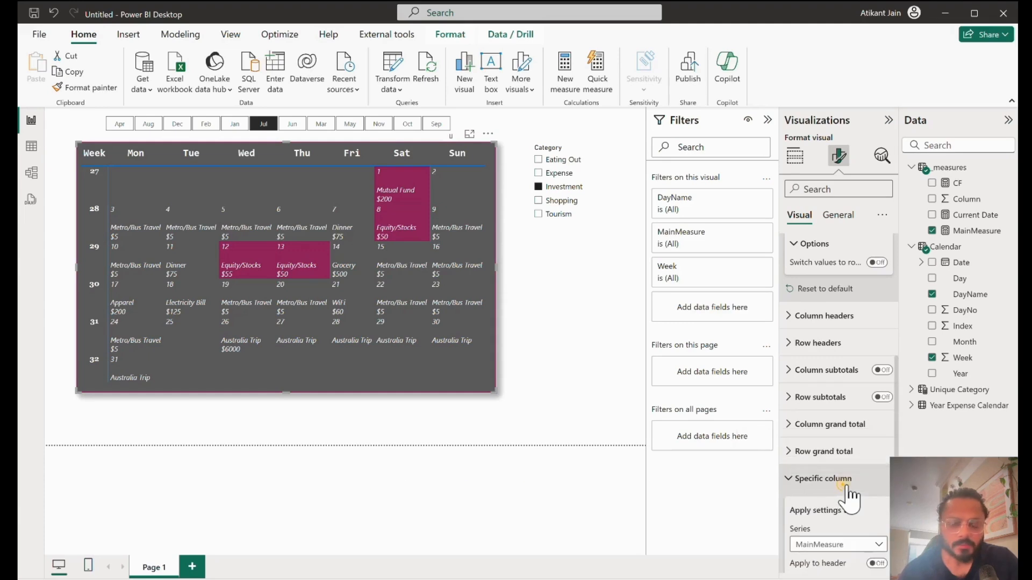
pyautogui.scroll(-3, 849, 494)
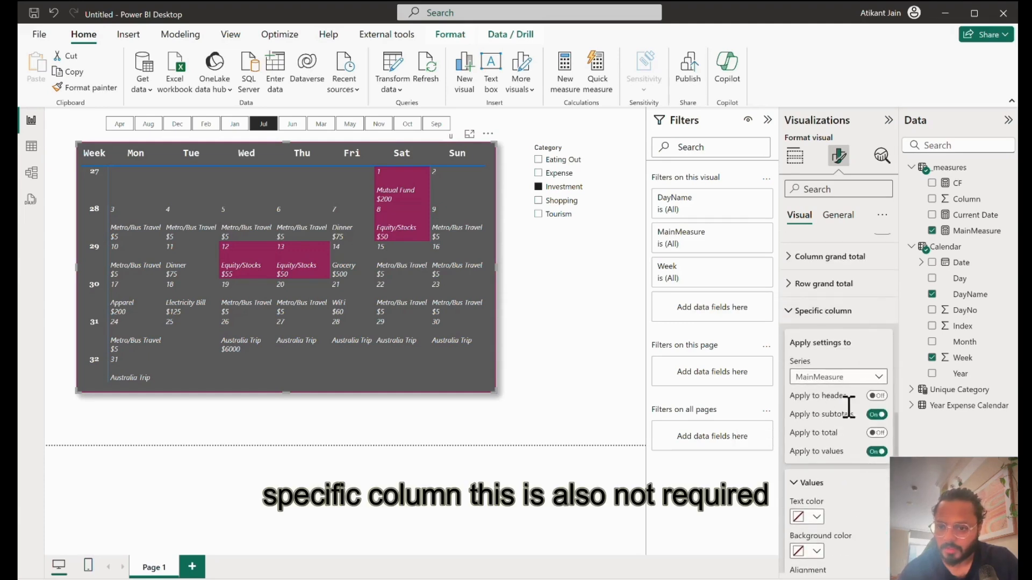
pyautogui.scroll(-5, 849, 505)
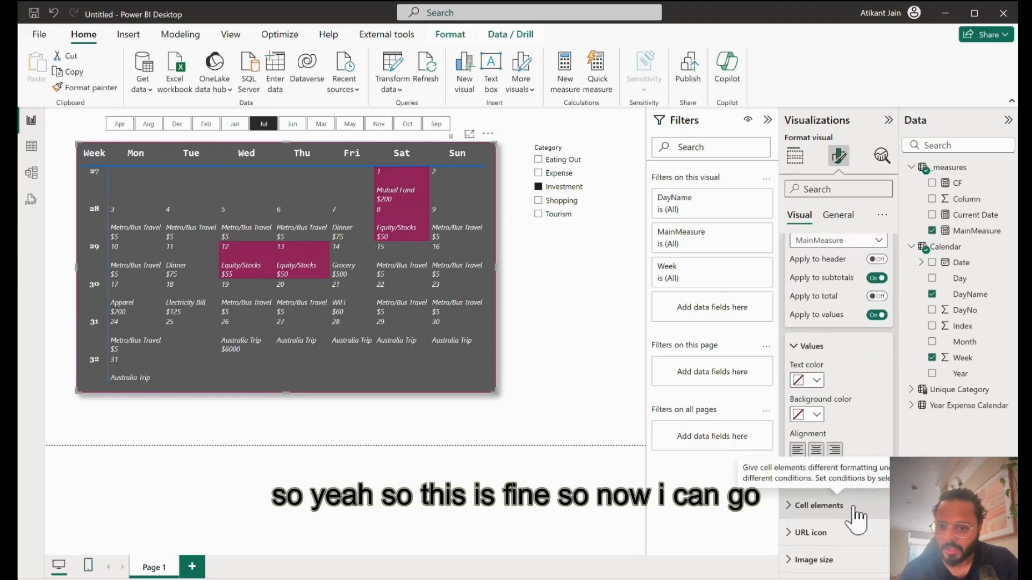
pyautogui.scroll(15, 853, 508)
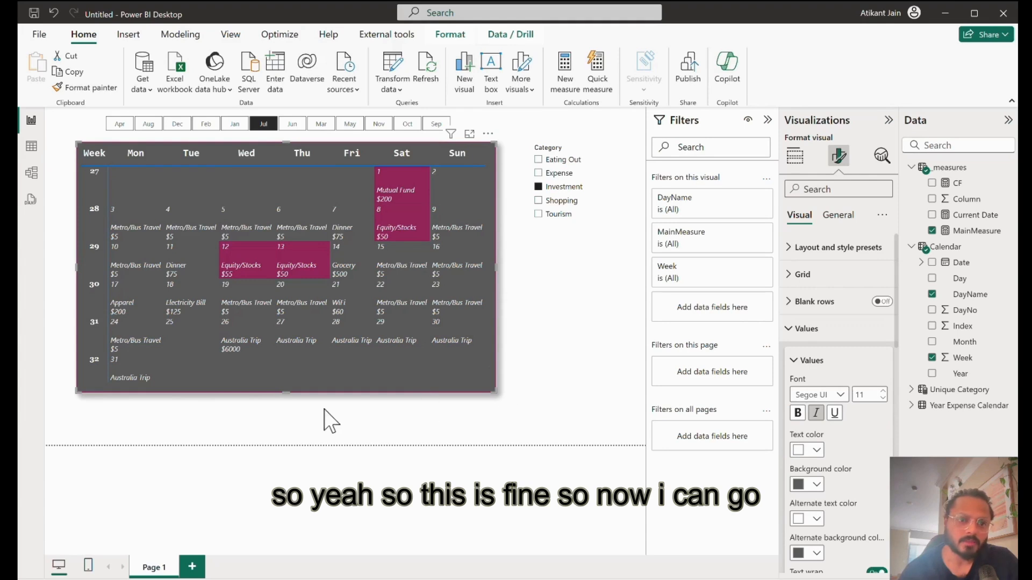
# - Test the slicers by showing Mar and returning to Jul, and select the Shopping category for highlighting
pyautogui.click(325, 127)
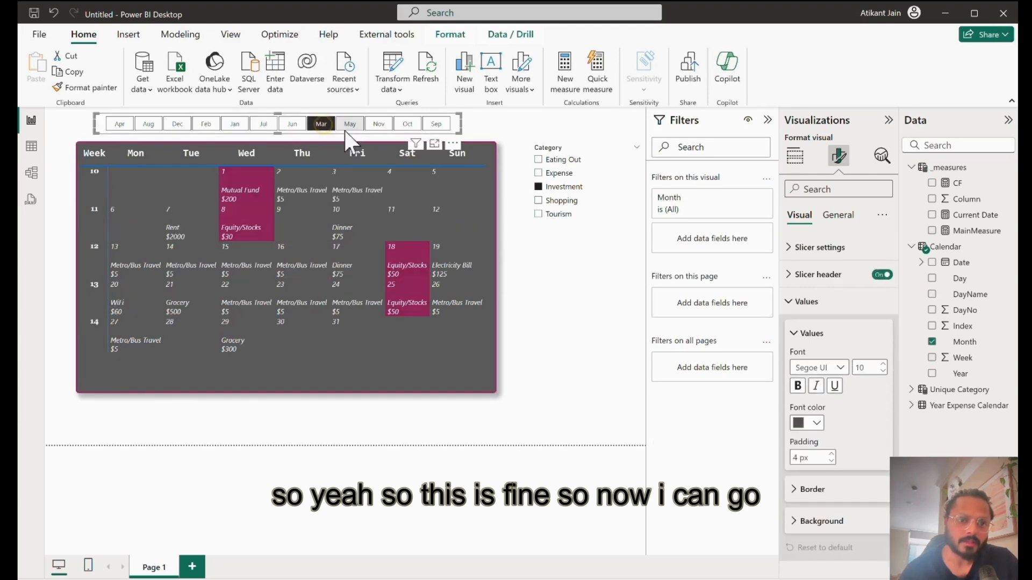
pyautogui.click(268, 128)
pyautogui.click(517, 411)
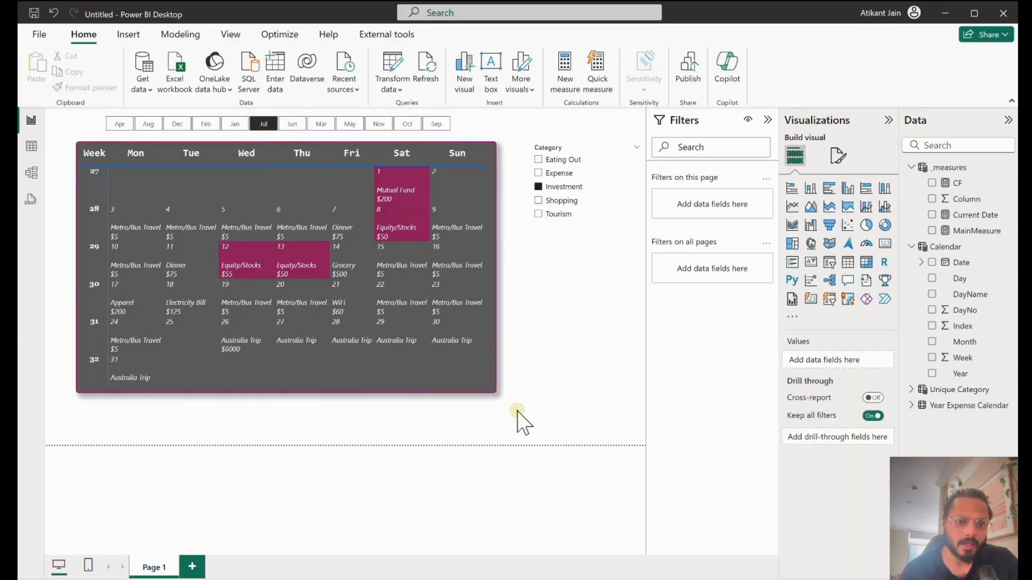
pyautogui.click(539, 201)
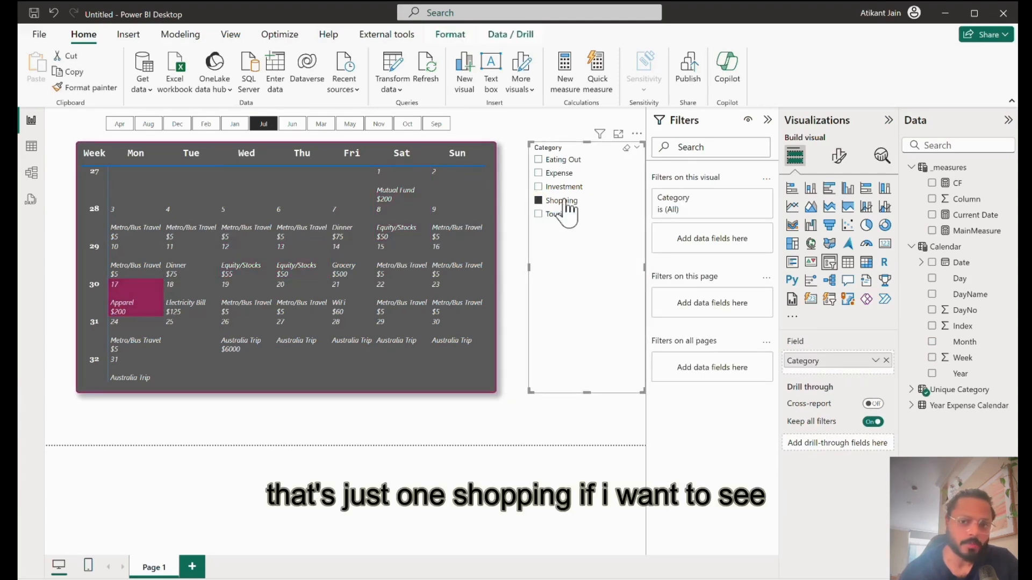
# - Switch the category slicer to Expense to highlight those entries in the July calendar
pyautogui.click(547, 174)
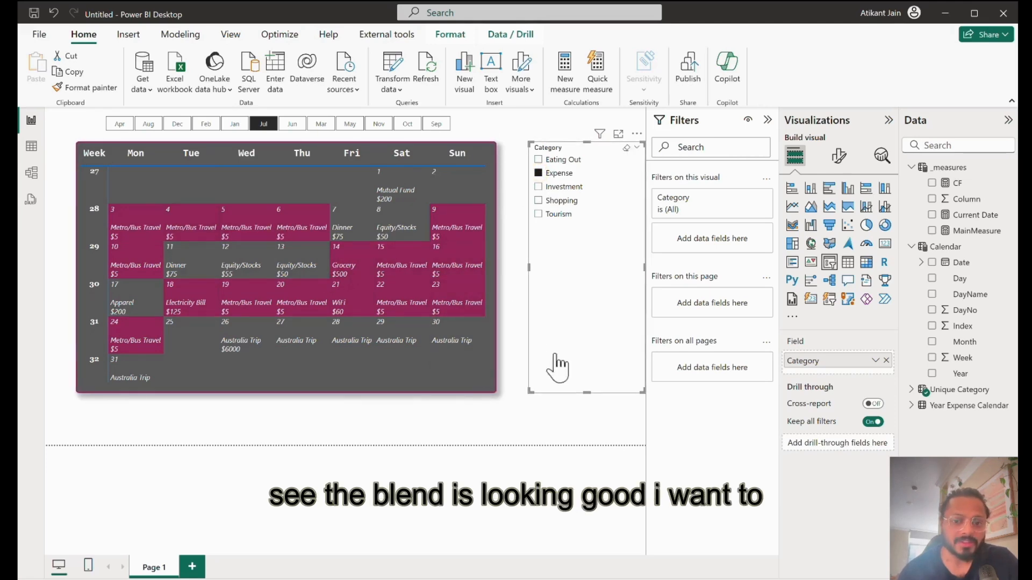
pyautogui.click(504, 325)
pyautogui.click(534, 234)
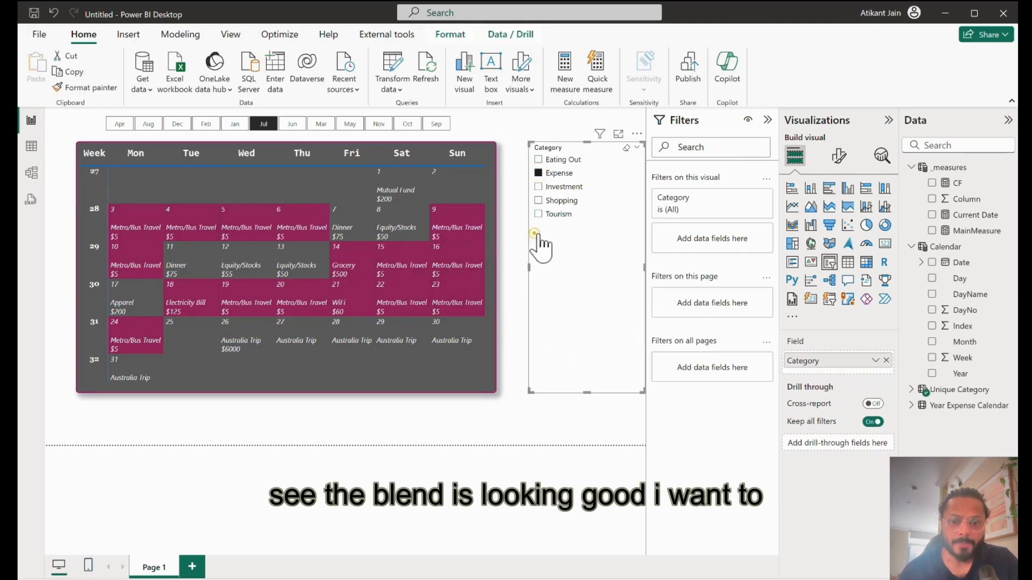
# - Turn on the visual border for the Category slicer and color it the same dark magenta as the calendar's border
pyautogui.click(839, 155)
pyautogui.click(839, 216)
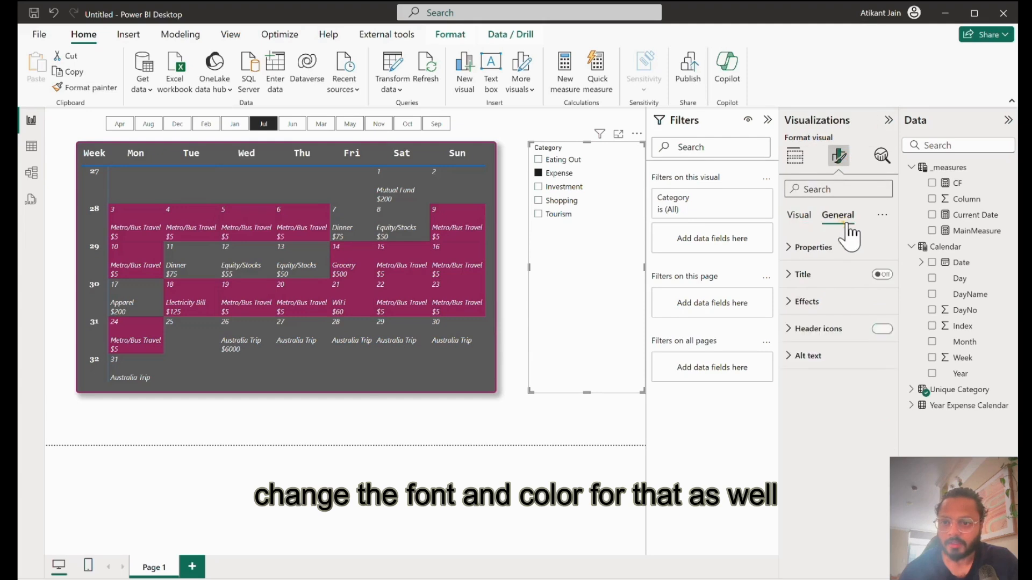
pyautogui.click(851, 304)
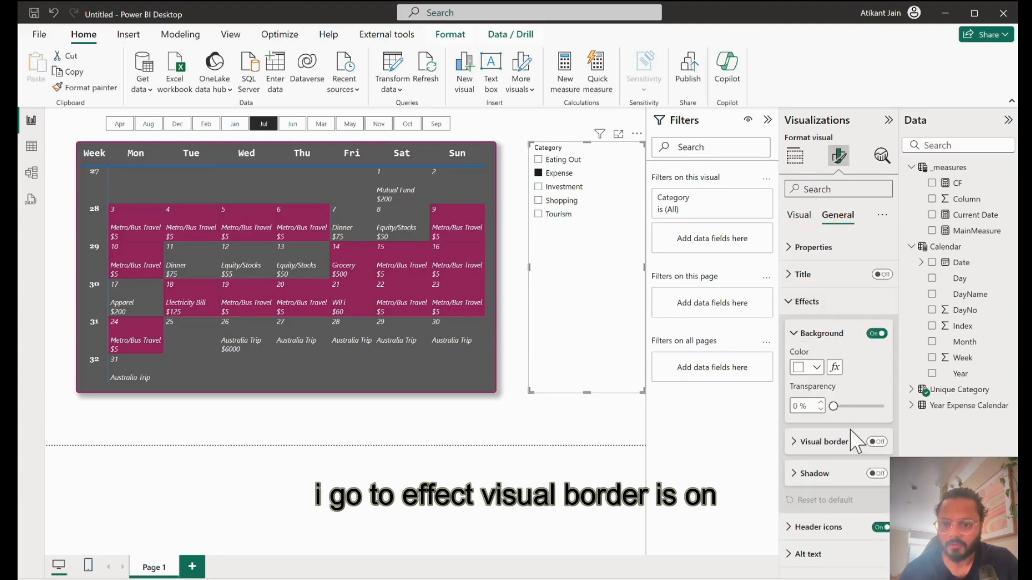
pyautogui.click(877, 442)
pyautogui.click(837, 442)
pyautogui.scroll(-2, 828, 398)
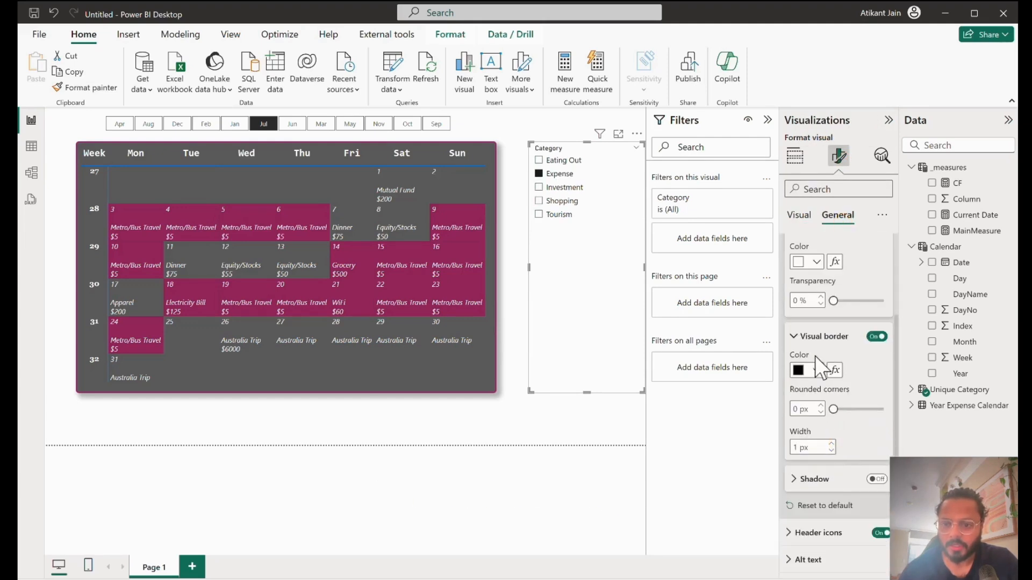
pyautogui.click(815, 369)
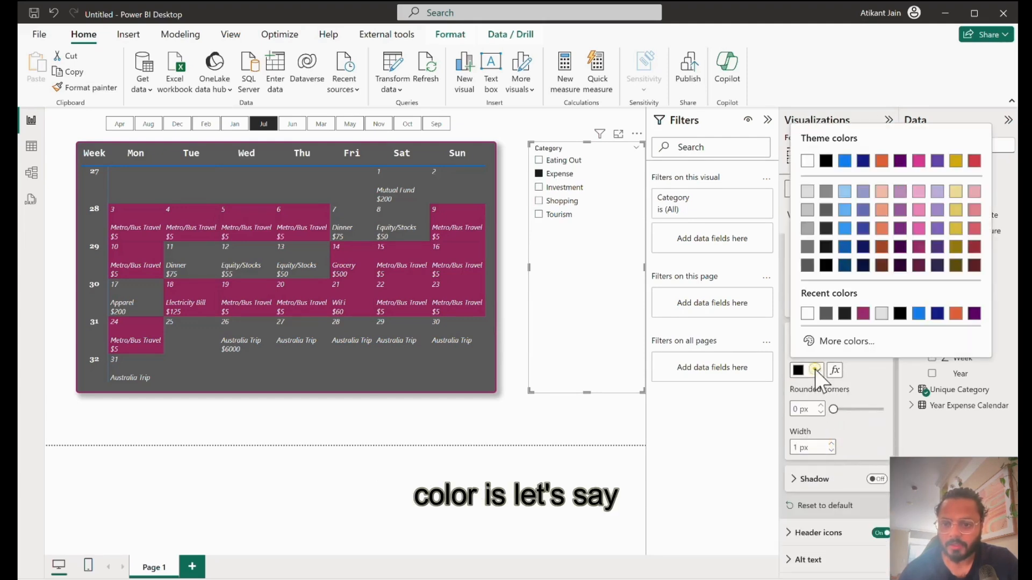
pyautogui.click(863, 313)
# - Set the Category slicer border's rounded corners to 7 px and its width to 3 px
pyautogui.click(803, 410)
pyautogui.write('7')
pyautogui.click(798, 447)
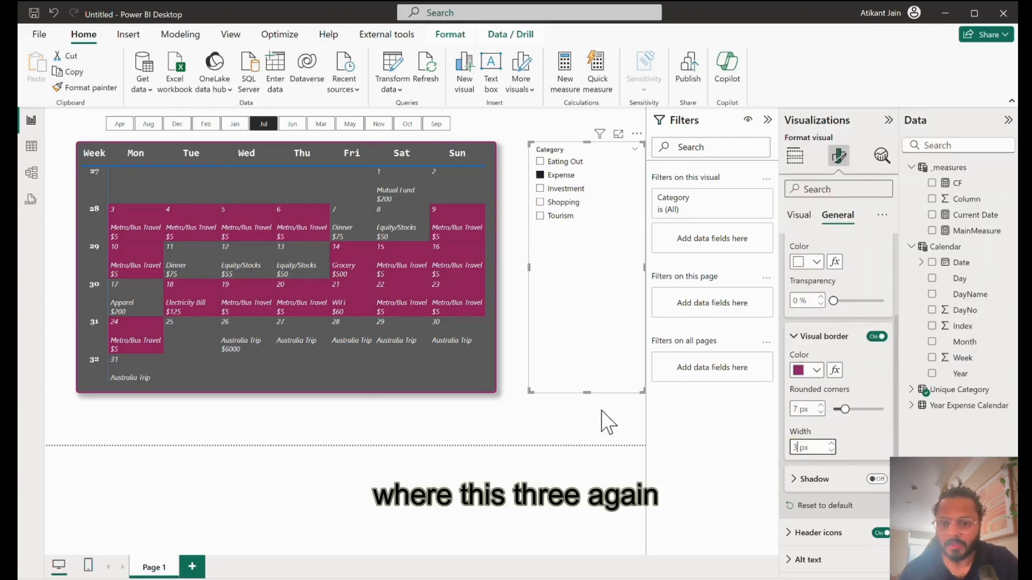
pyautogui.click(578, 421)
# - Move the Category slicer closer to the calendar, shrink it to fit its five options, and place it around the calendar's mid-height
pyautogui.click(599, 325)
pyautogui.moveTo(616, 313); pyautogui.dragTo(596, 318)
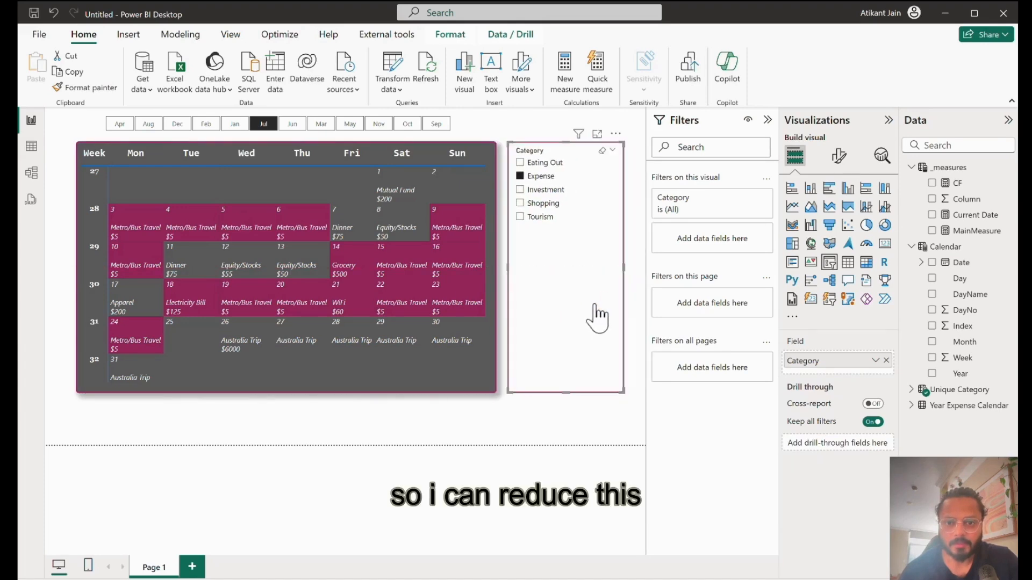
pyautogui.moveTo(629, 269); pyautogui.dragTo(595, 270)
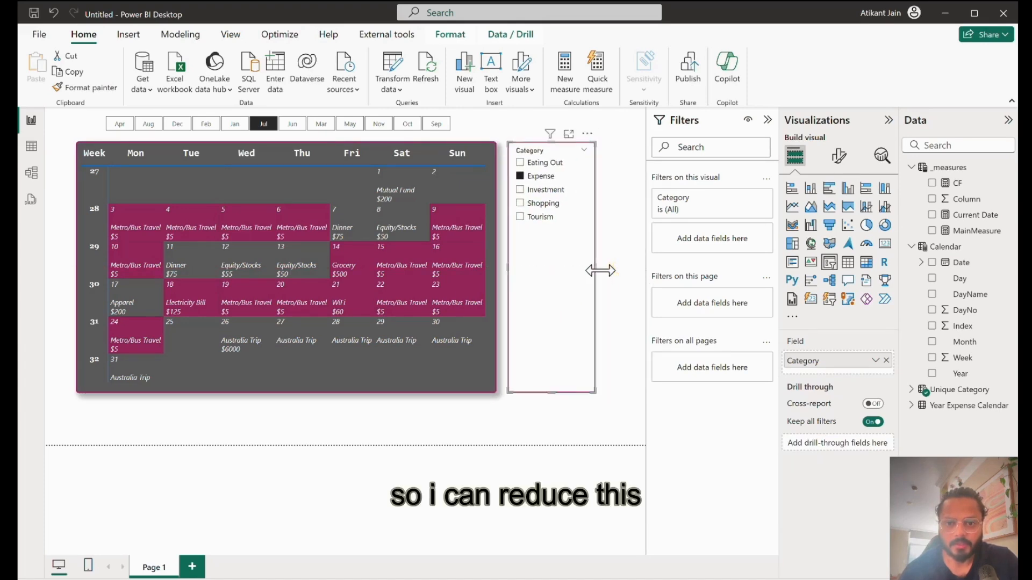
pyautogui.moveTo(556, 248); pyautogui.dragTo(557, 242)
pyautogui.moveTo(536, 148); pyautogui.dragTo(543, 284)
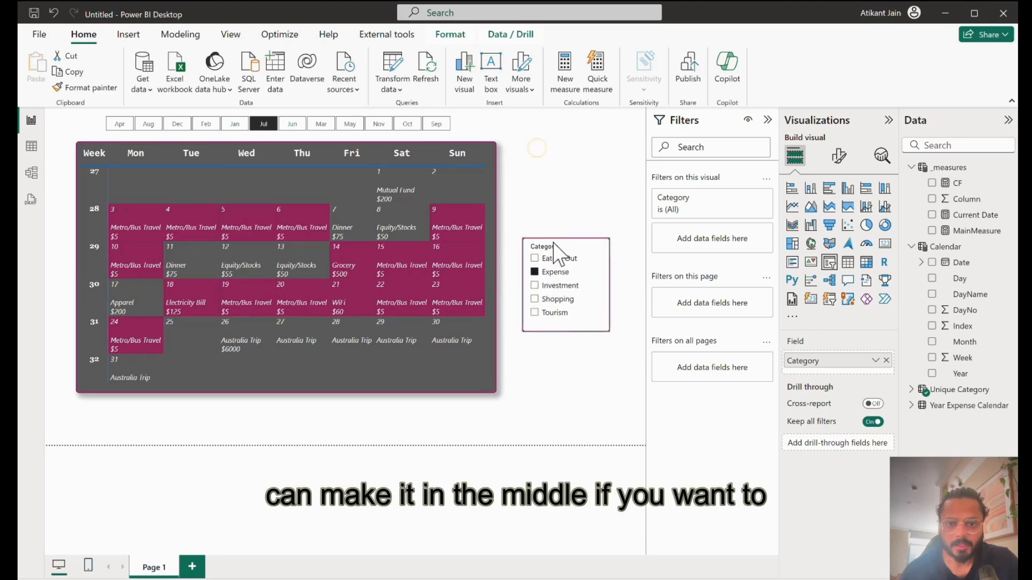
# - Widen the month slicer on both sides to span the calendar's width and nudge it slightly left into alignment
pyautogui.click(456, 123)
pyautogui.moveTo(469, 124); pyautogui.dragTo(510, 122)
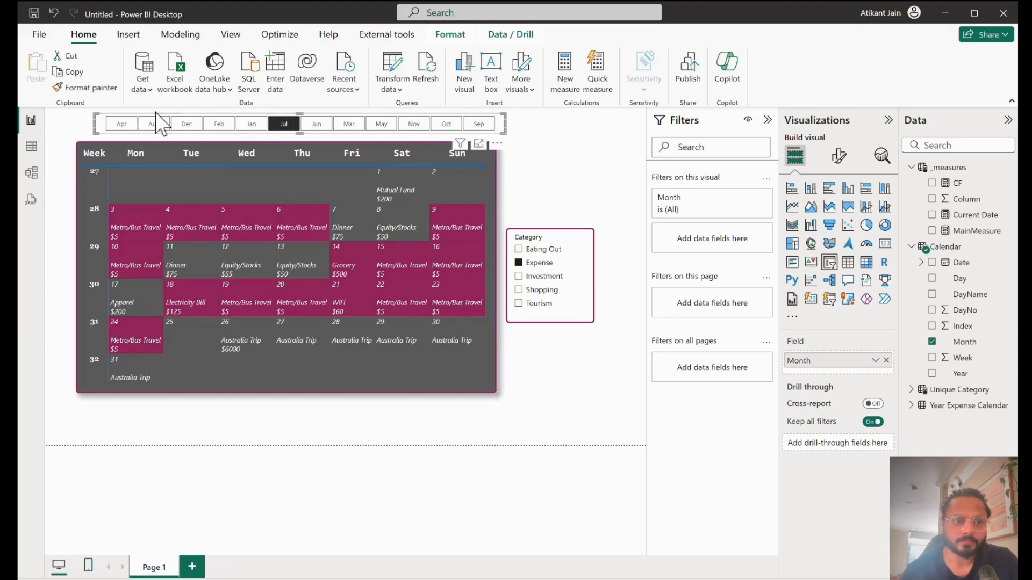
pyautogui.moveTo(95, 123); pyautogui.dragTo(78, 125)
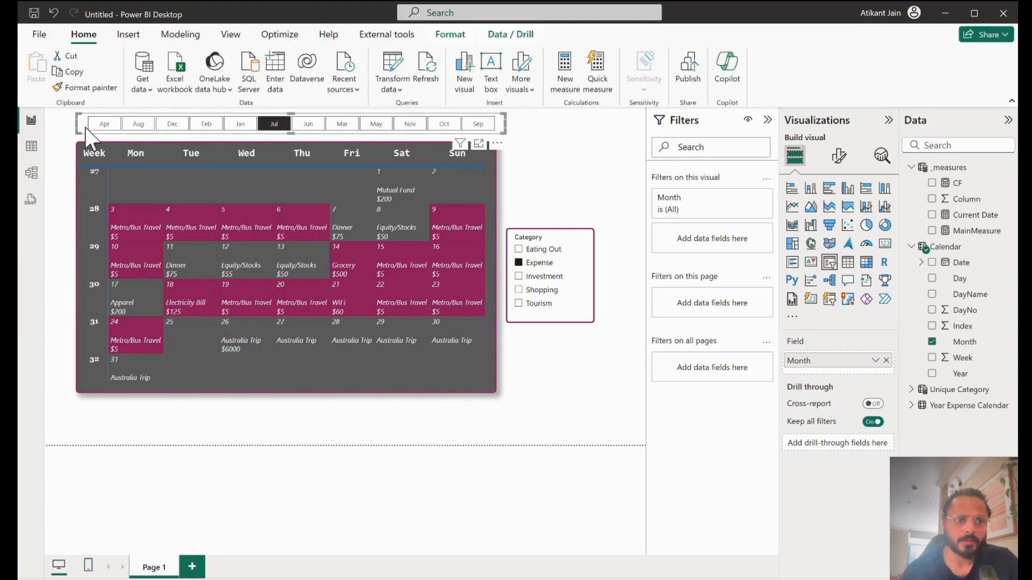
pyautogui.press('Left')
pyautogui.press('Left')
pyautogui.press('Left')
pyautogui.press('Left')
pyautogui.press('Left')
pyautogui.press('Left')
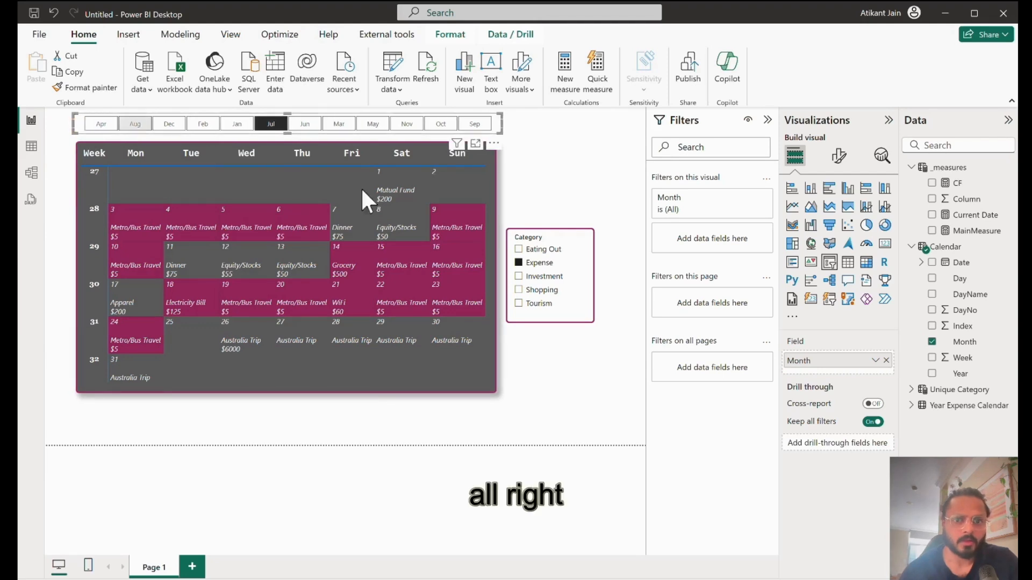
pyautogui.click(536, 182)
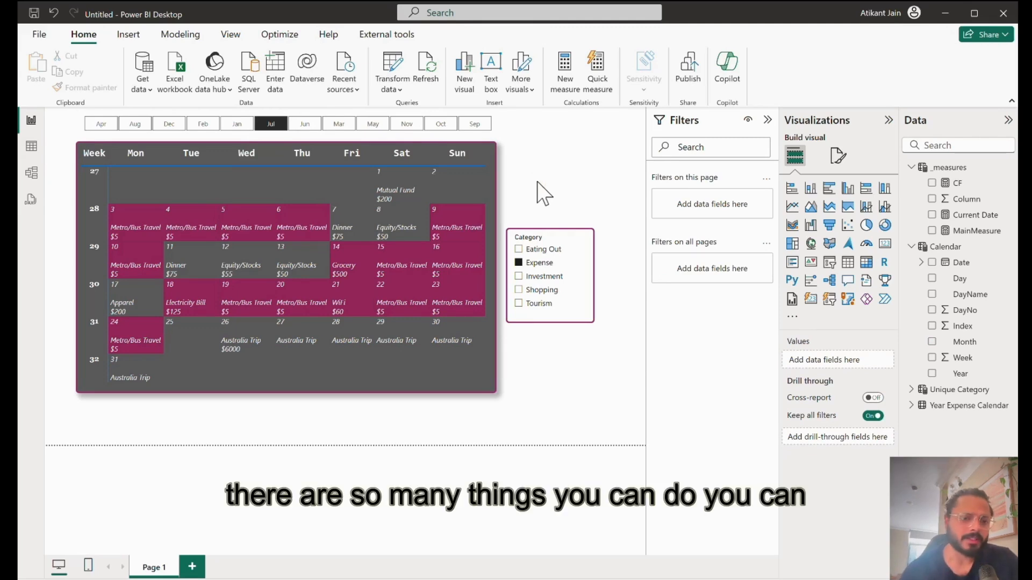
# - Examine the report page's wallpaper settings for color, image, image fit and transparency
pyautogui.click(589, 160)
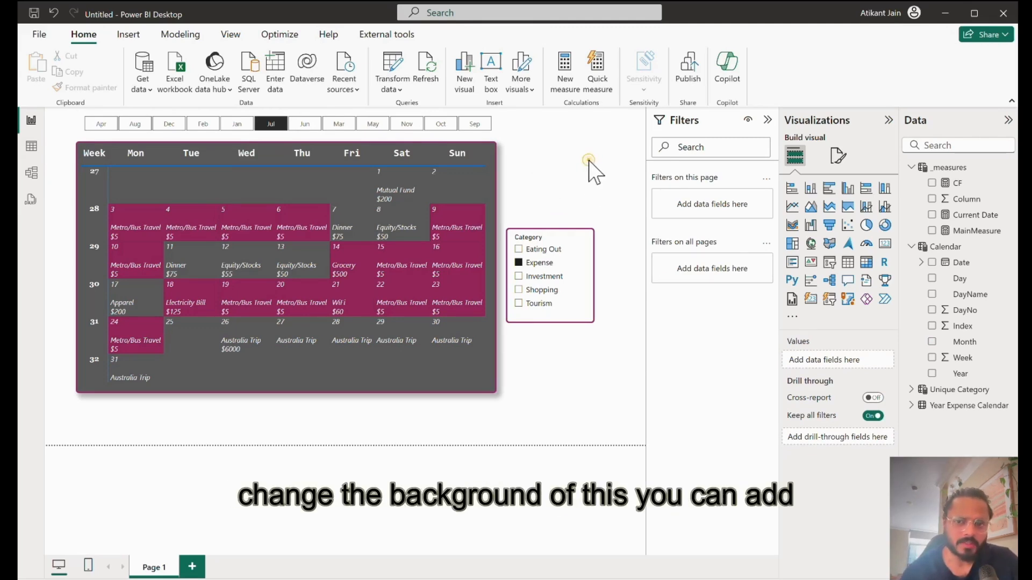
pyautogui.click(838, 156)
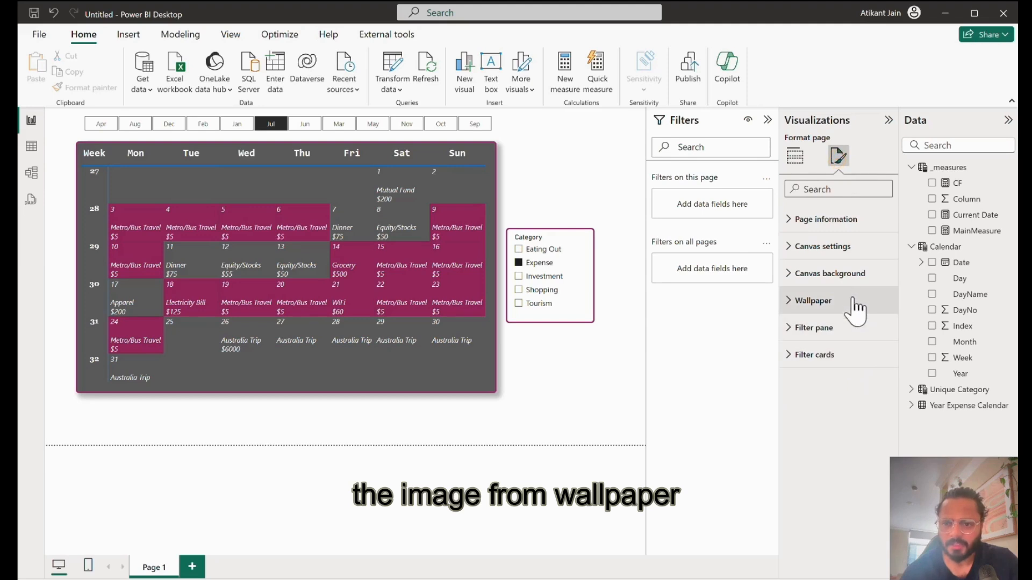
pyautogui.click(855, 305)
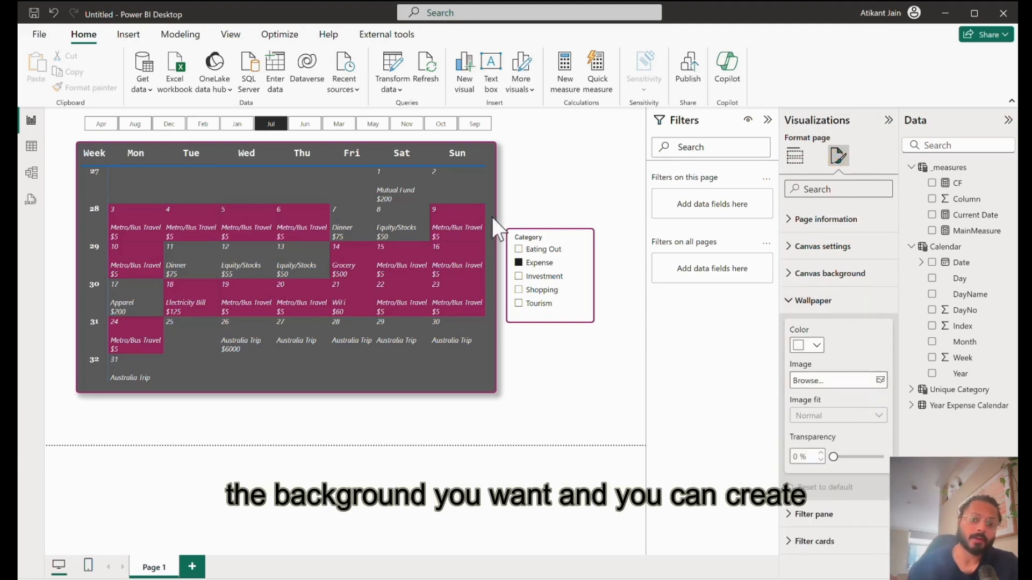
pyautogui.click(593, 221)
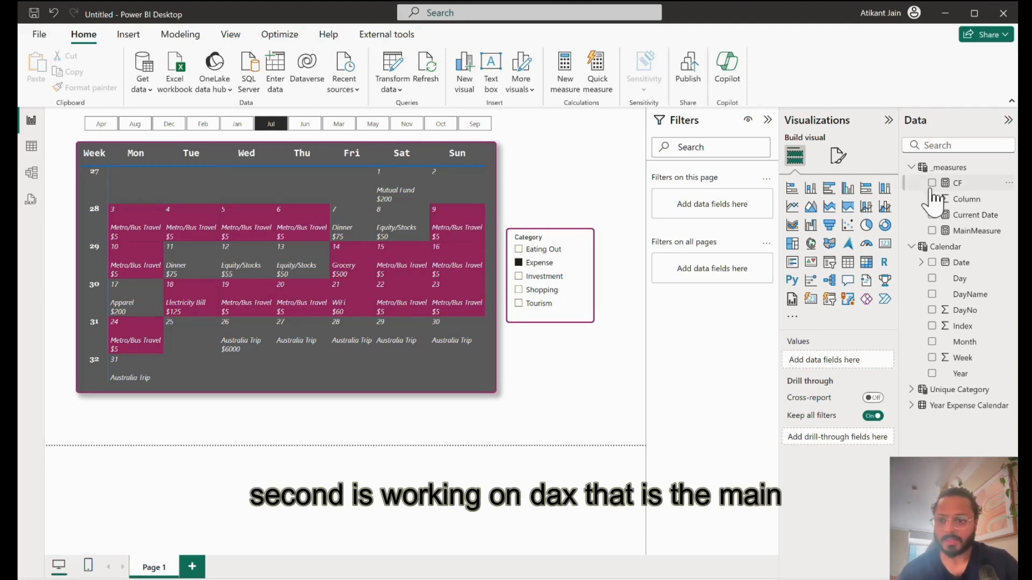
# - Review the MainMeasure formula and its three parameters: current day, category text and amount
pyautogui.click(976, 231)
pyautogui.moveTo(111, 118); pyautogui.dragTo(527, 224)
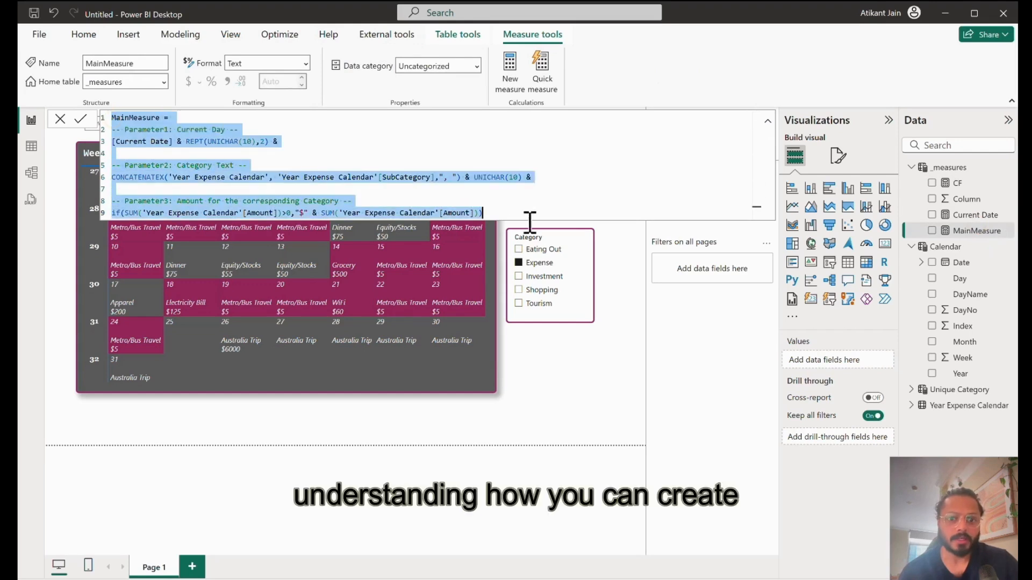
pyautogui.tripleClick(172, 143)
pyautogui.click(187, 179)
pyautogui.hotkey('ctrl', 'a')
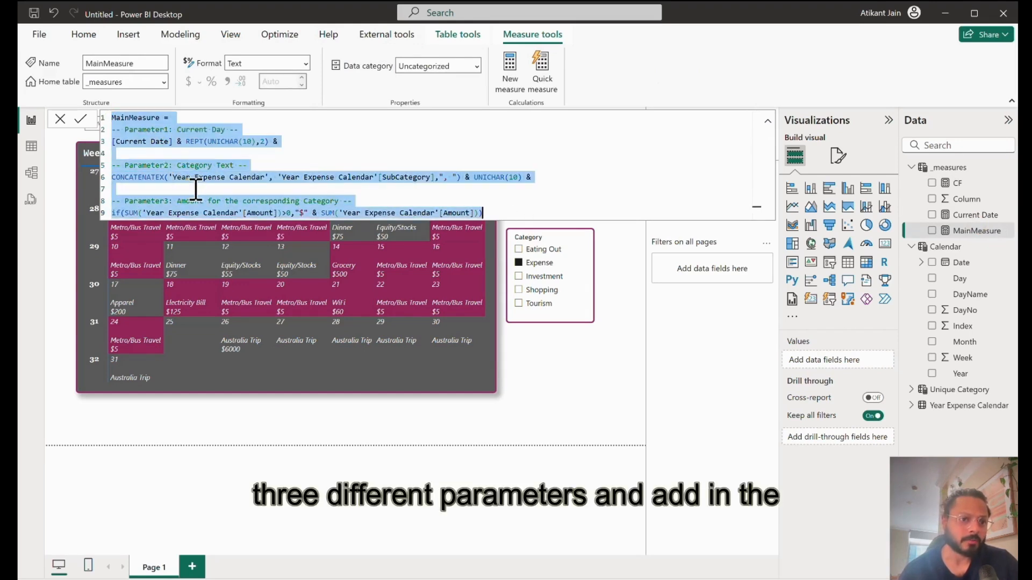
pyautogui.click(195, 188)
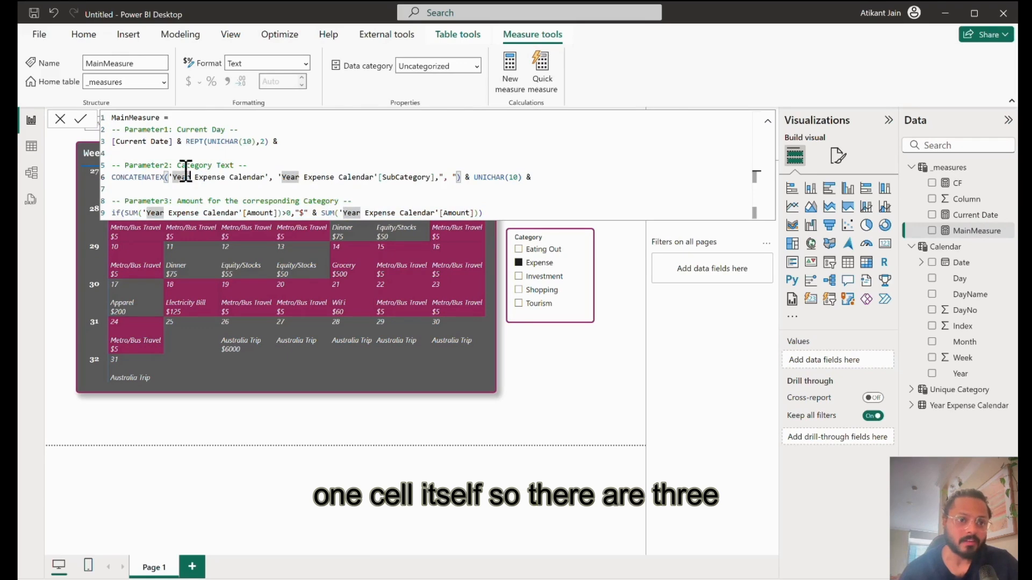
pyautogui.click(166, 143)
pyautogui.tripleClick(171, 143)
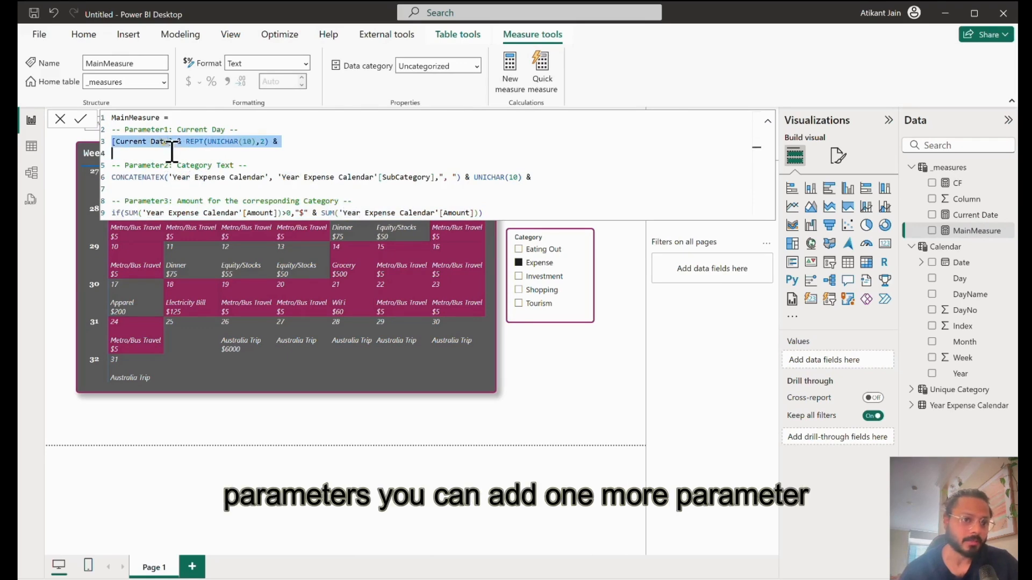
pyautogui.click(503, 214)
pyautogui.hotkey('shift', 'Return')
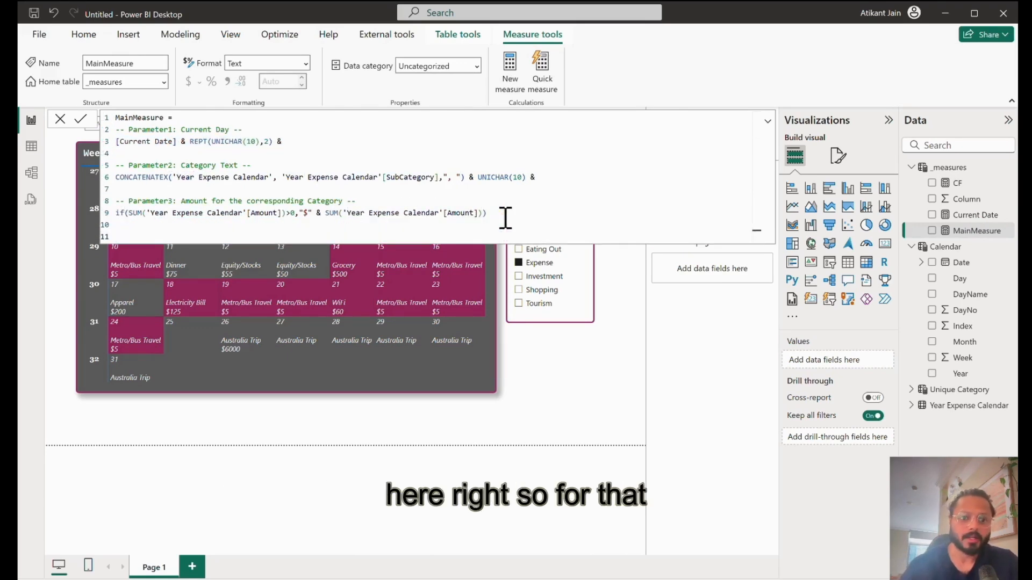
pyautogui.press('BackSpace')
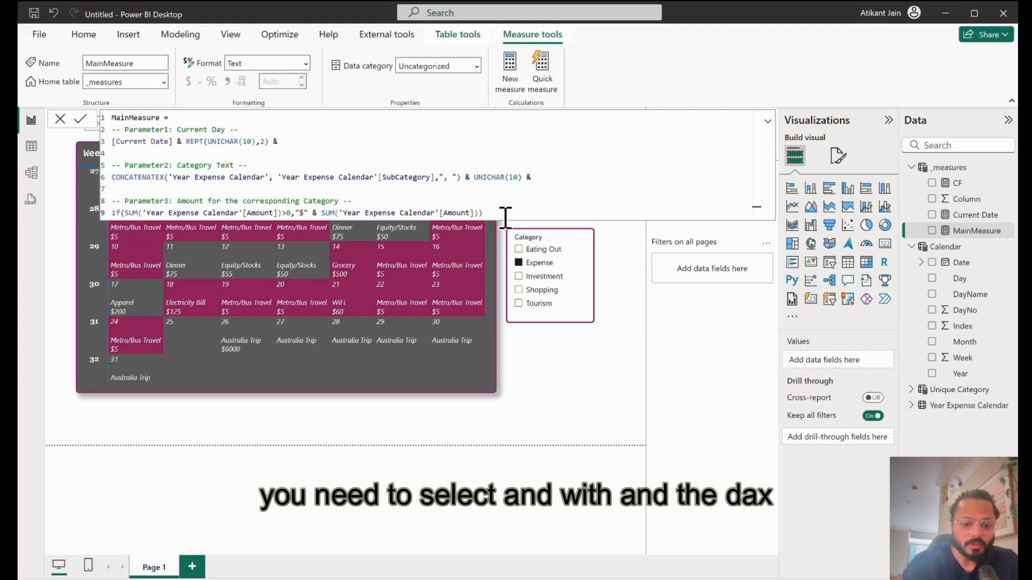
# - Append & to MainMeasure's amount expression, add a copy of that expression below as a fourth parameter, and apply the formula
pyautogui.click(493, 214)
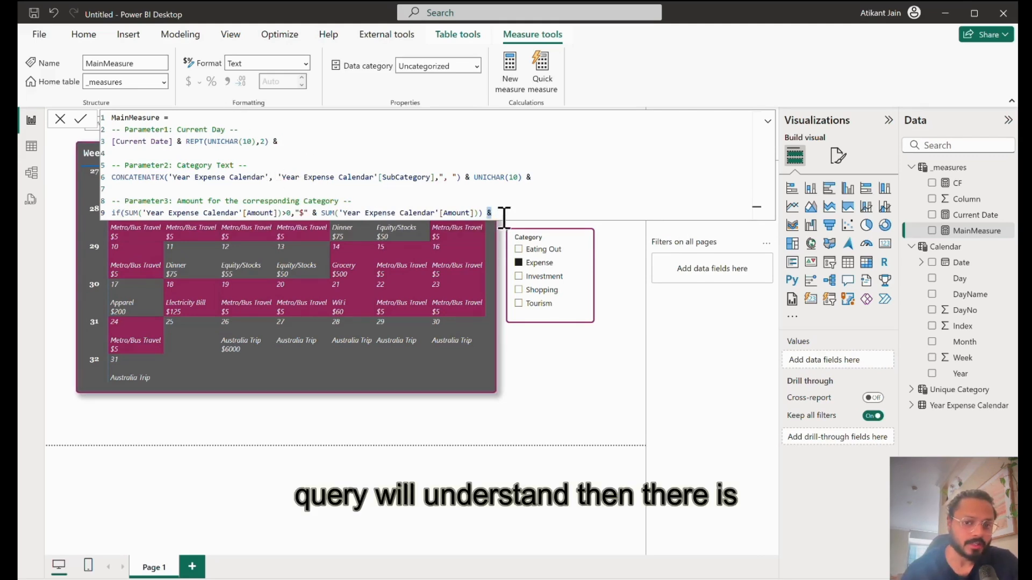
pyautogui.press('Return')
pyautogui.press('Return')
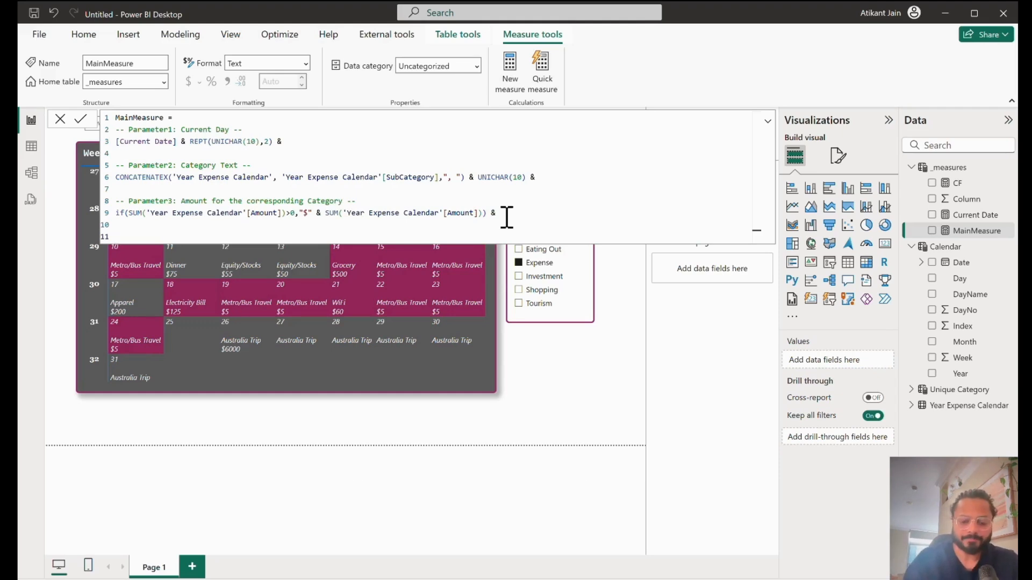
pyautogui.tripleClick(135, 219)
pyautogui.hotkey('ctrl', 'c')
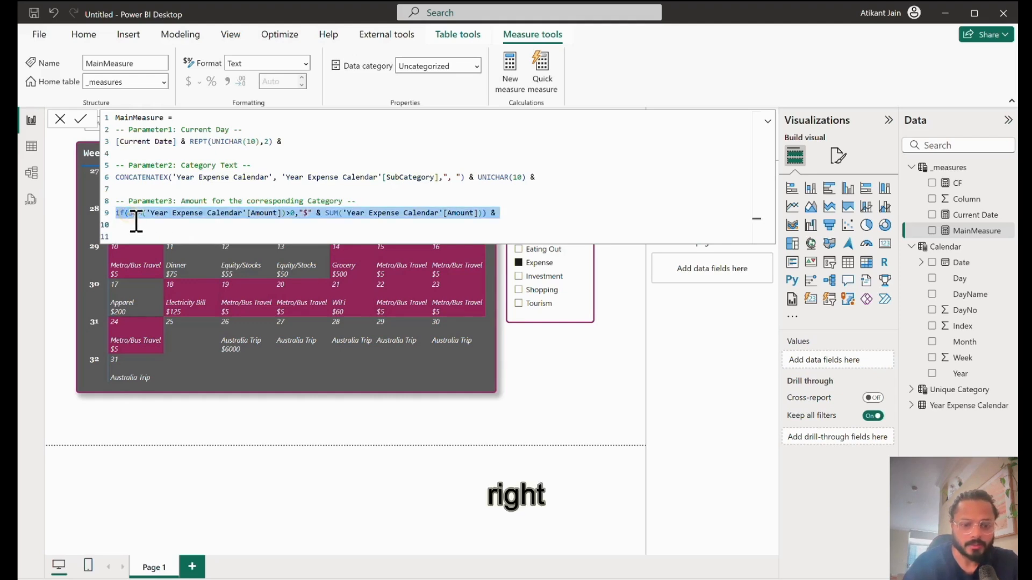
pyautogui.click(138, 237)
pyautogui.hotkey('ctrl', 'v')
pyautogui.press('BackSpace')
pyautogui.press('BackSpace')
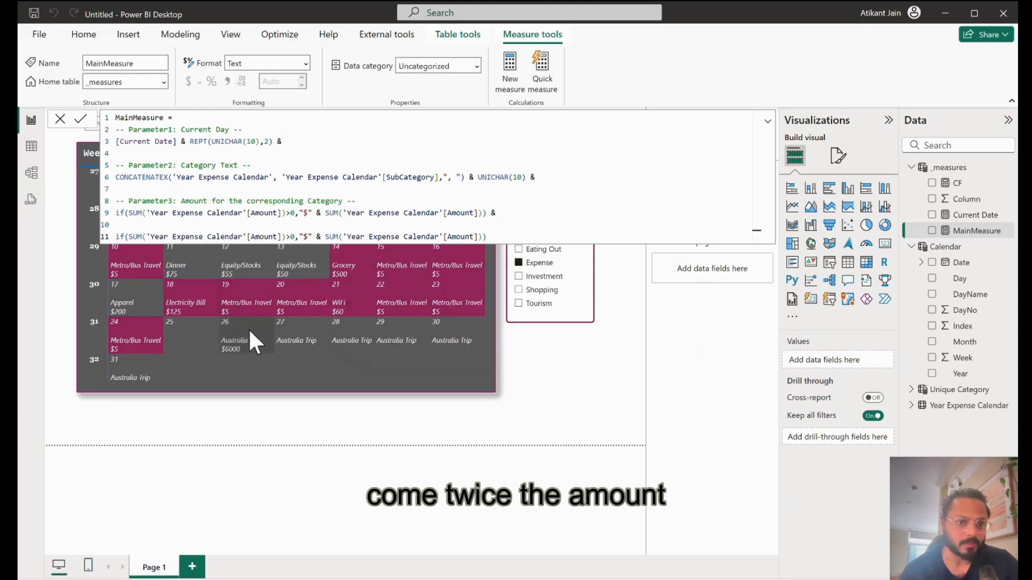
pyautogui.click(506, 387)
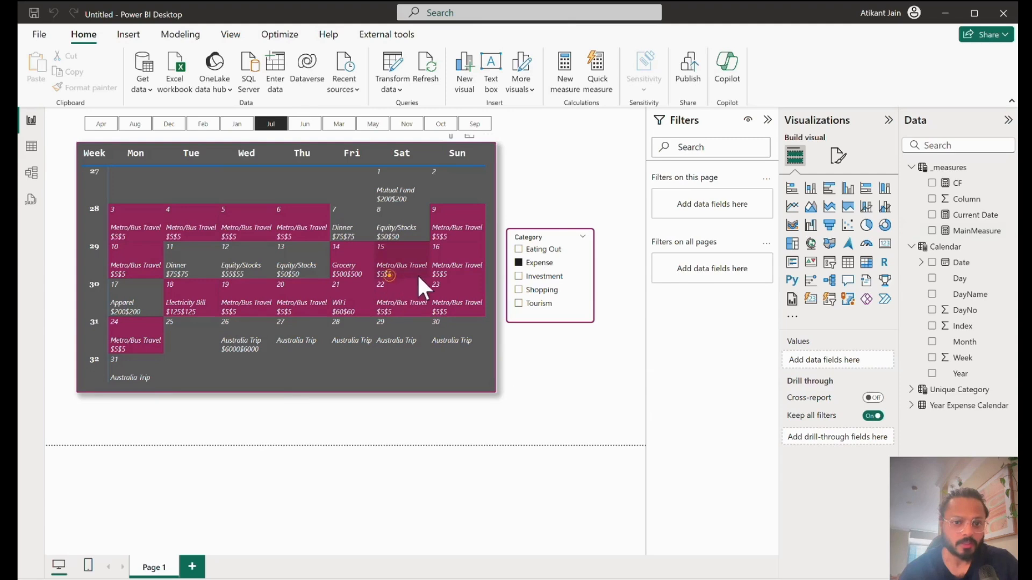
# - Insert & UNICHAR(10) & between MainMeasure's two amount expressions so the second amount starts on a new line, and apply the formula
pyautogui.click(417, 273)
pyautogui.click(405, 267)
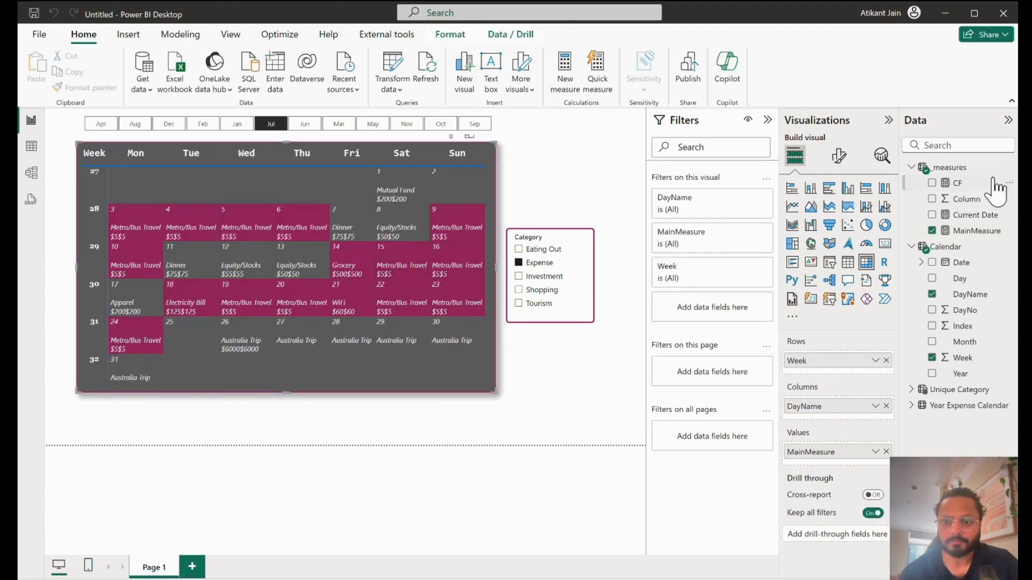
pyautogui.click(975, 233)
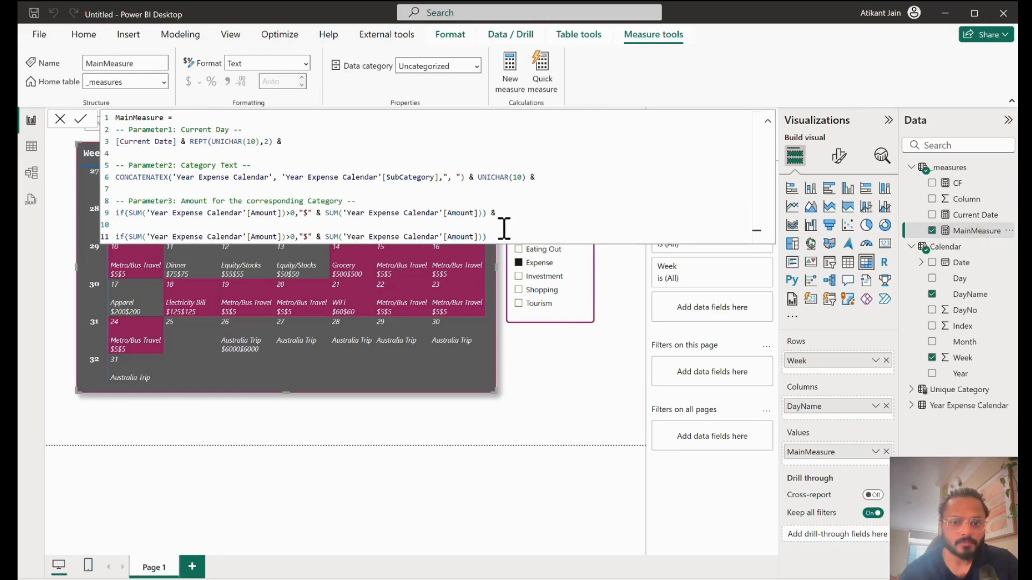
pyautogui.moveTo(469, 179); pyautogui.dragTo(530, 180)
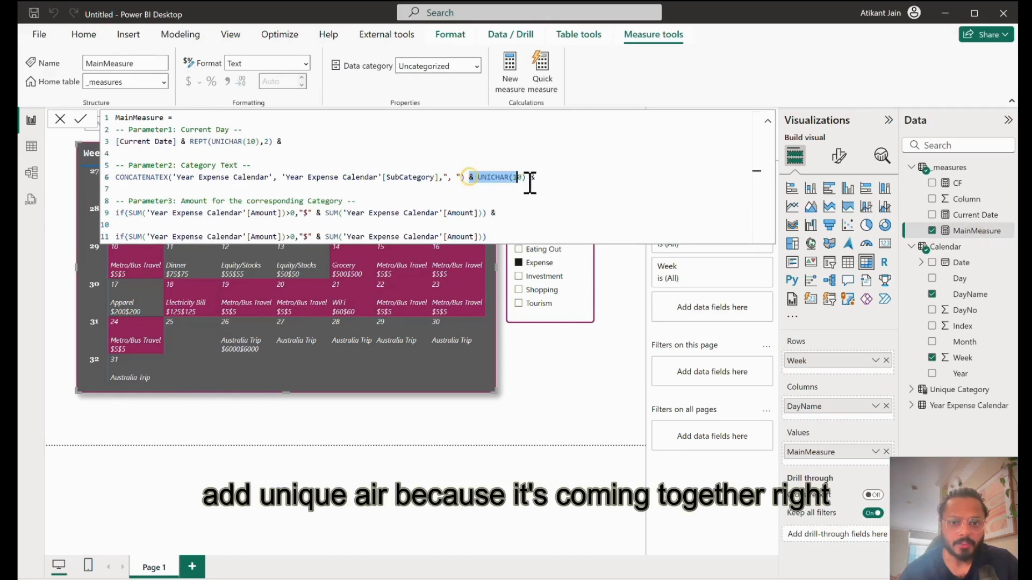
pyautogui.doubleClick(492, 213)
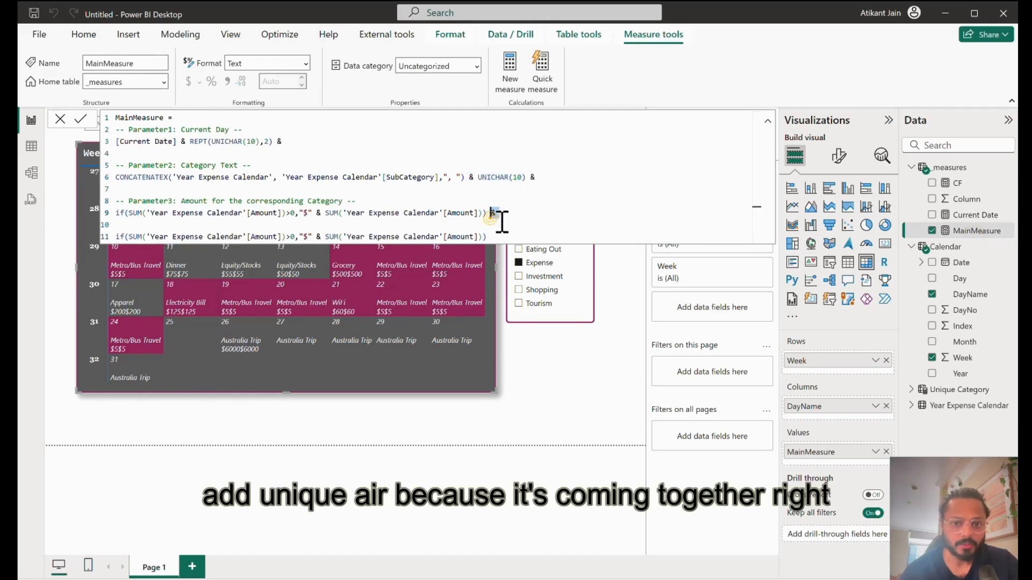
pyautogui.hotkey('ctrl', 'v')
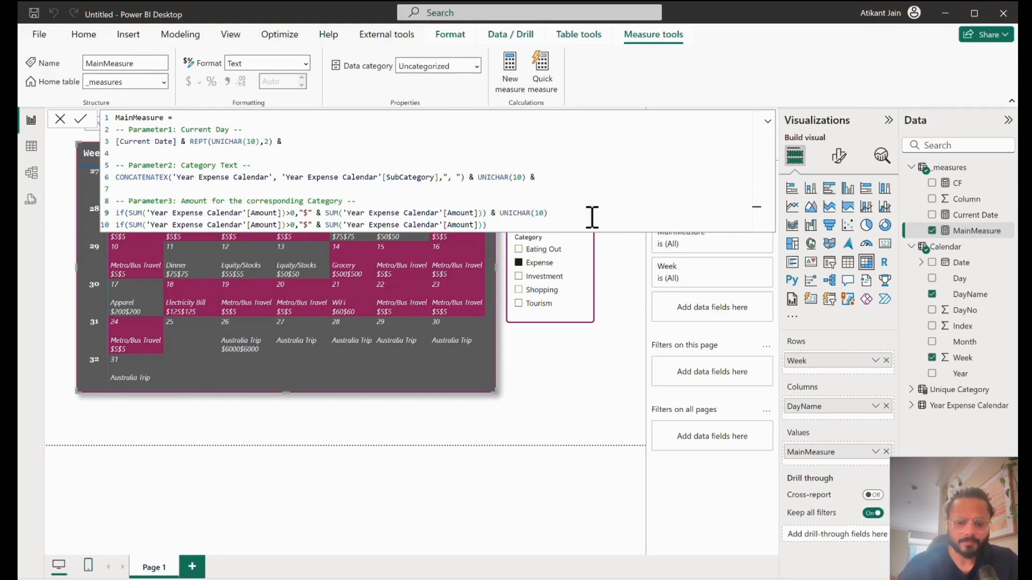
pyautogui.write('&')
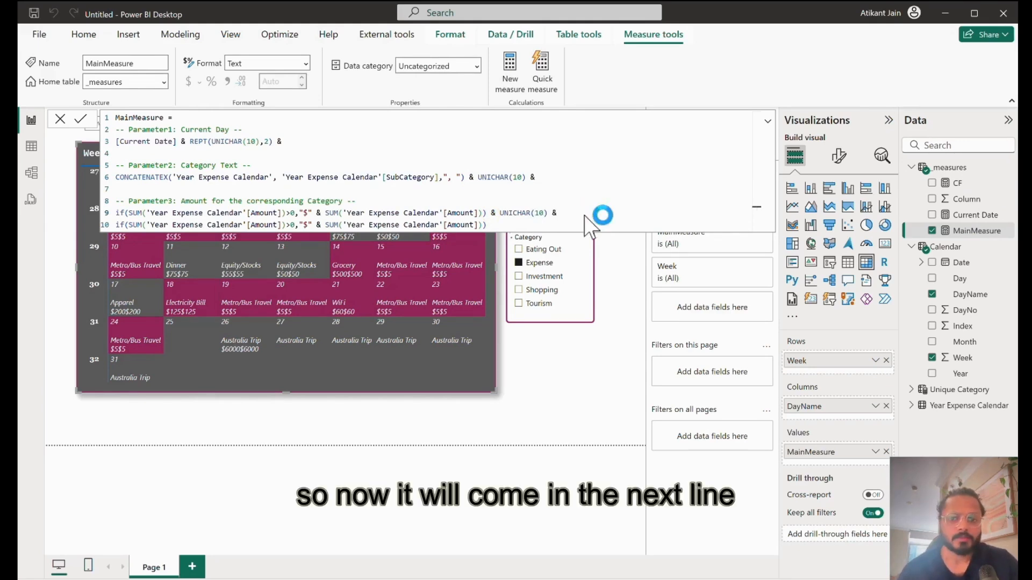
# - Delete the second amount expression from the end of the MainMeasure formula, along with the & joining it to the first amount
pyautogui.press('Return')
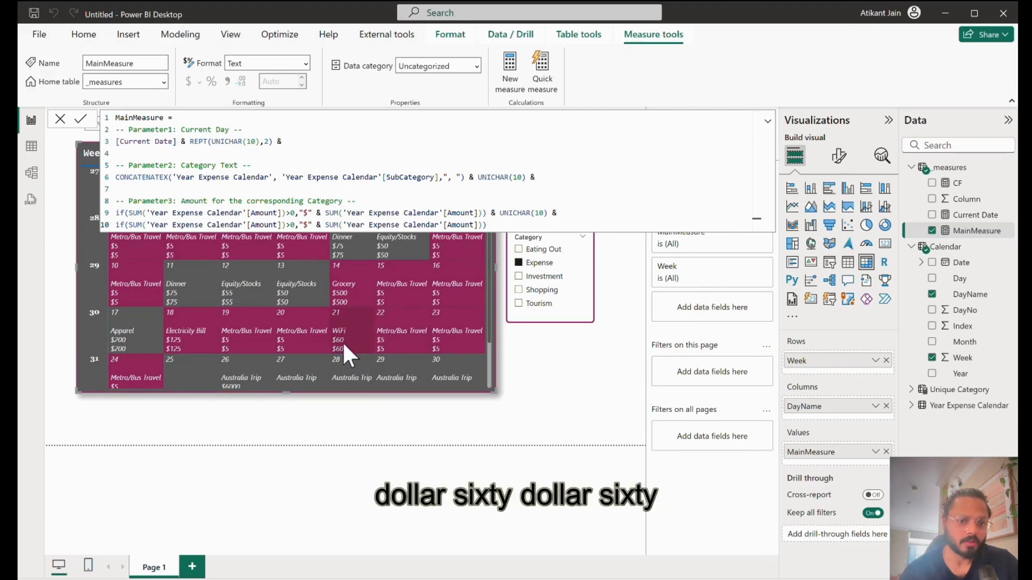
pyautogui.click(226, 232)
pyautogui.tripleClick(221, 226)
pyautogui.press('BackSpace')
pyautogui.press('BackSpace')
pyautogui.press('BackSpace')
pyautogui.press('BackSpace')
pyautogui.press('BackSpace')
pyautogui.press('BackSpace')
pyautogui.press('BackSpace')
pyautogui.press('BackSpace')
pyautogui.press('BackSpace')
pyautogui.press('BackSpace')
pyautogui.press('BackSpace')
pyautogui.press('BackSpace')
pyautogui.press('BackSpace')
pyautogui.press('BackSpace')
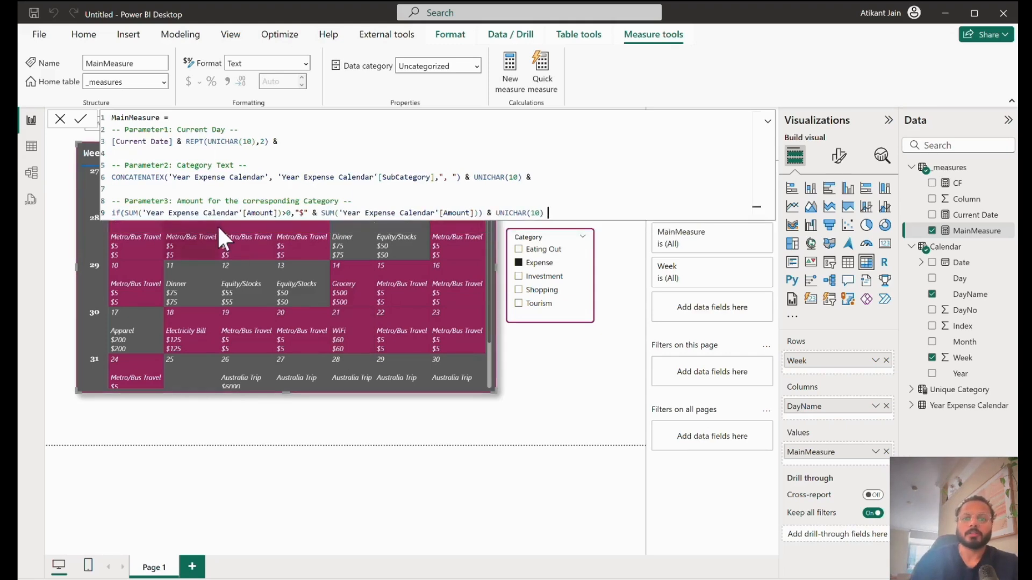
# - Remove & UNICHAR(10) after MainMeasure's amount, end the expression with SUM('Year Expense Calendar'[Amount])), and apply the formula
pyautogui.press('BackSpace')
pyautogui.press('BackSpace')
pyautogui.press('BackSpace')
pyautogui.press('BackSpace')
pyautogui.press('BackSpace')
pyautogui.press('BackSpace')
pyautogui.press('BackSpace')
pyautogui.press('BackSpace')
pyautogui.press('BackSpace')
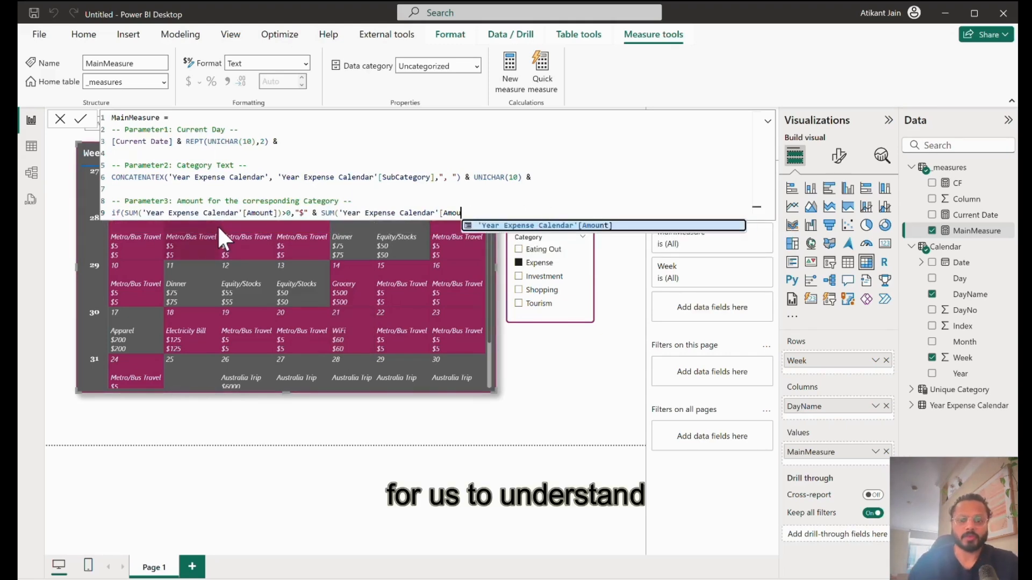
pyautogui.press('Tab')
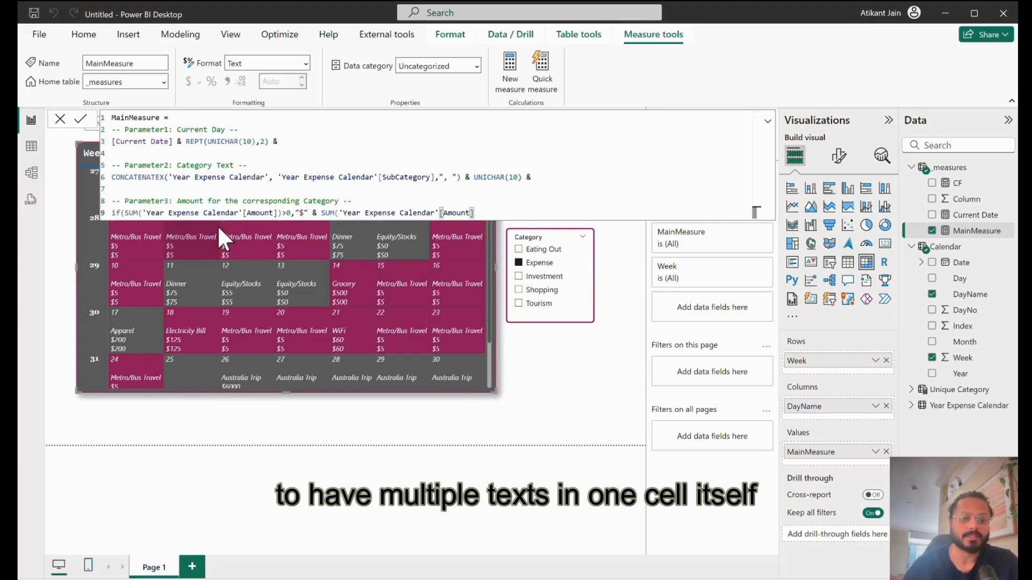
pyautogui.write('))')
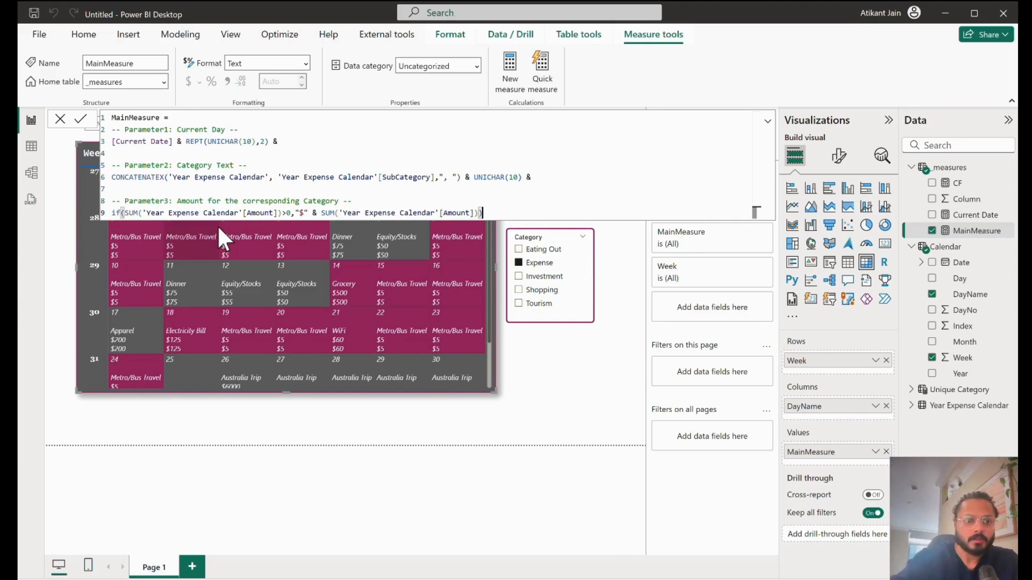
pyautogui.click(281, 258)
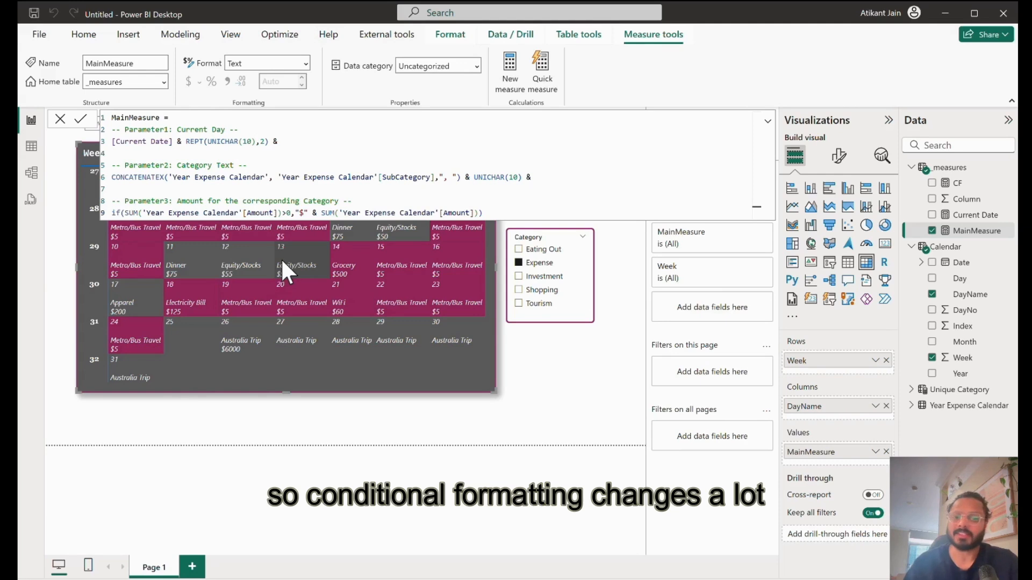
# - Select Investment and then Shopping in the Category slicer to check the conditional formatting of the calendar days
pyautogui.click(516, 403)
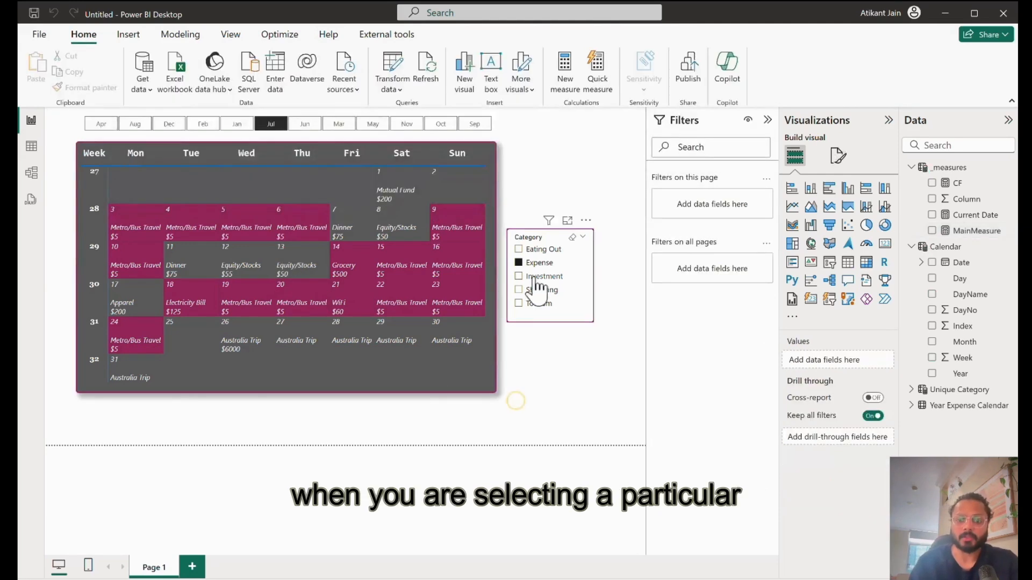
pyautogui.click(535, 278)
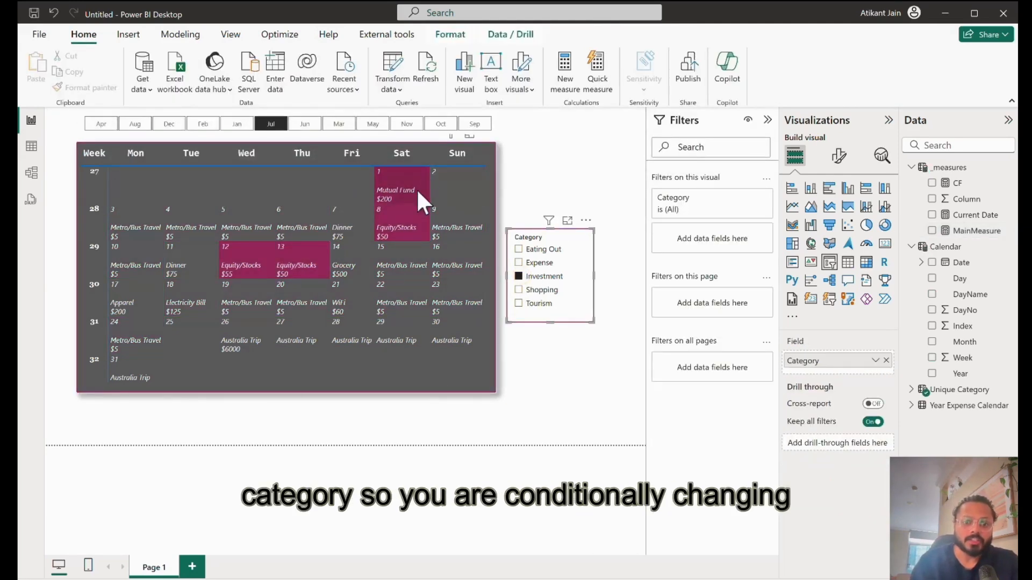
pyautogui.click(547, 291)
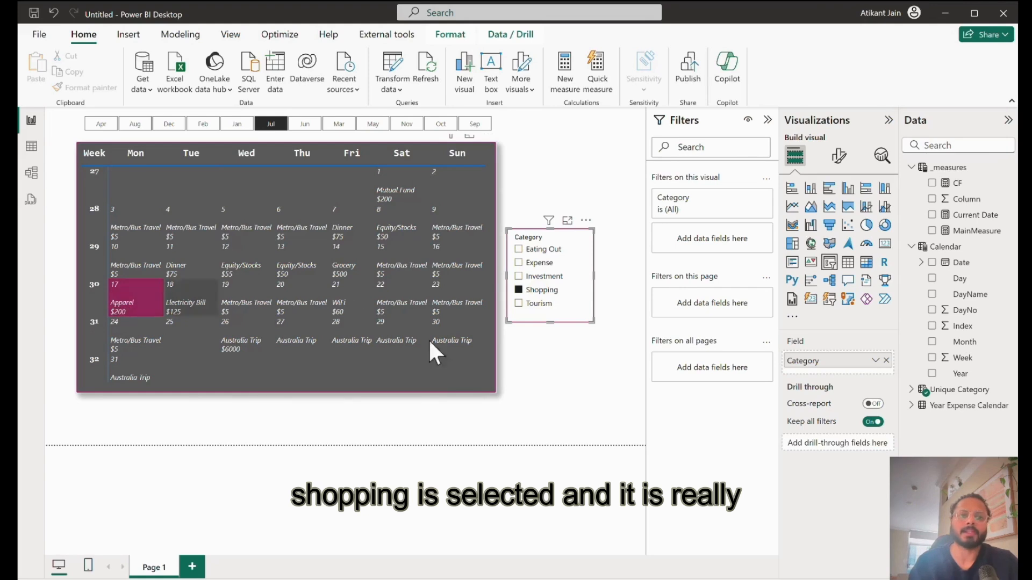